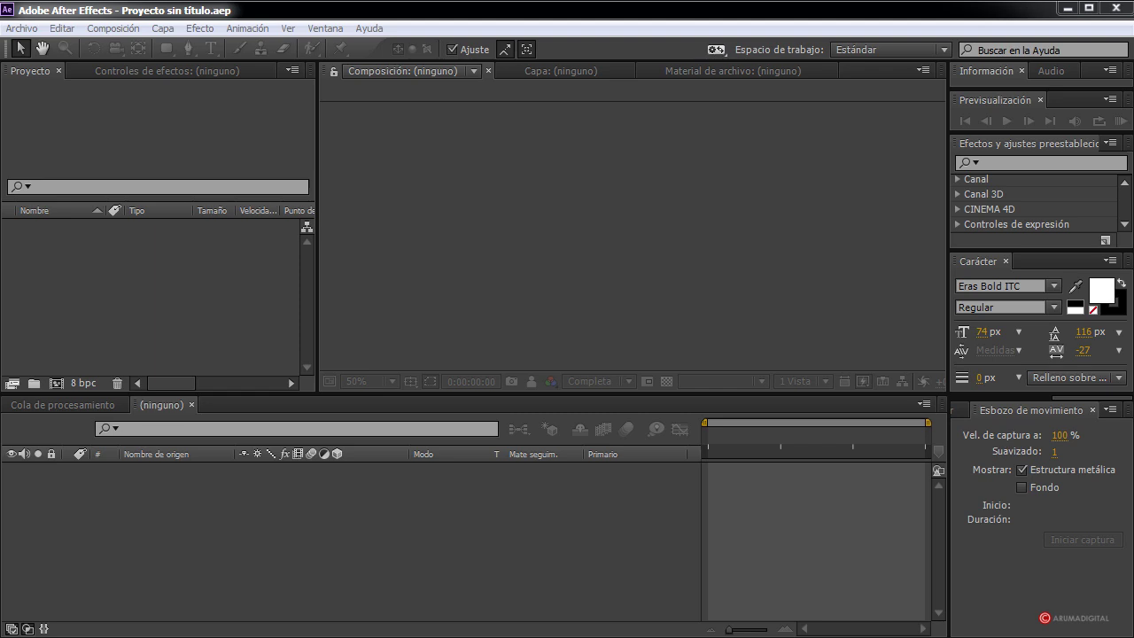
Step: Create a 1280 x 720 composition named Comp 1 with the HDV/HDTV 720 25 preset and a 20-second duration
{"action": "left_click", "coordinate": [113, 28]}
{"action": "left_click", "coordinate": [230, 52]}
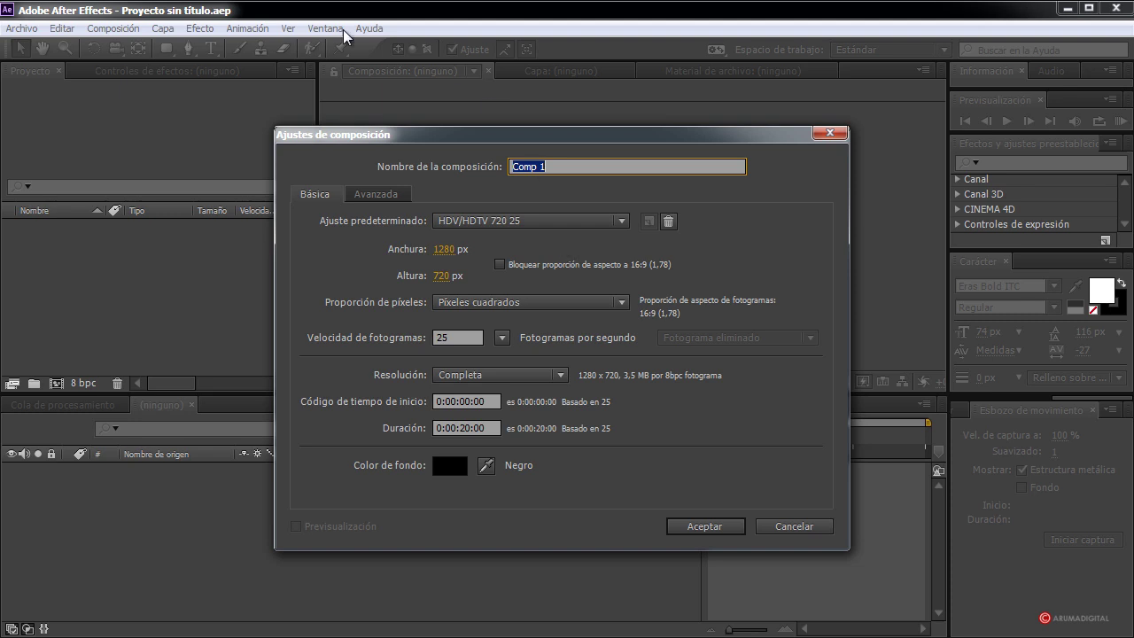
{"action": "left_click", "coordinate": [696, 527]}
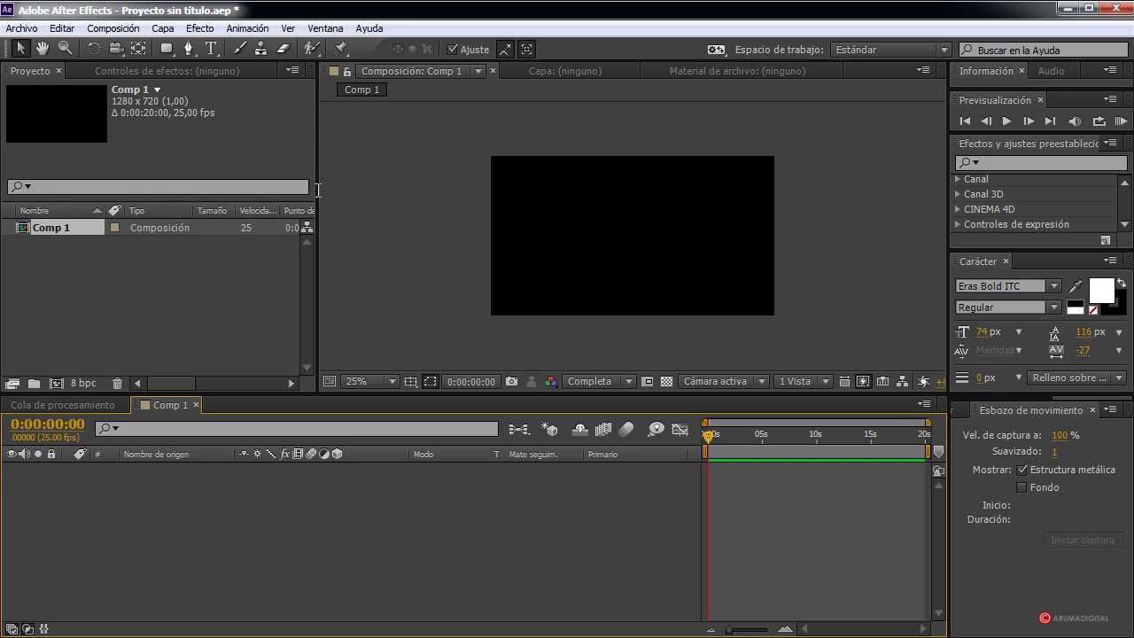
Step: Import vk hütte mit sterne.jpg as footage and add it to Comp 1 as a layer
{"action": "right_click", "coordinate": [118, 261]}
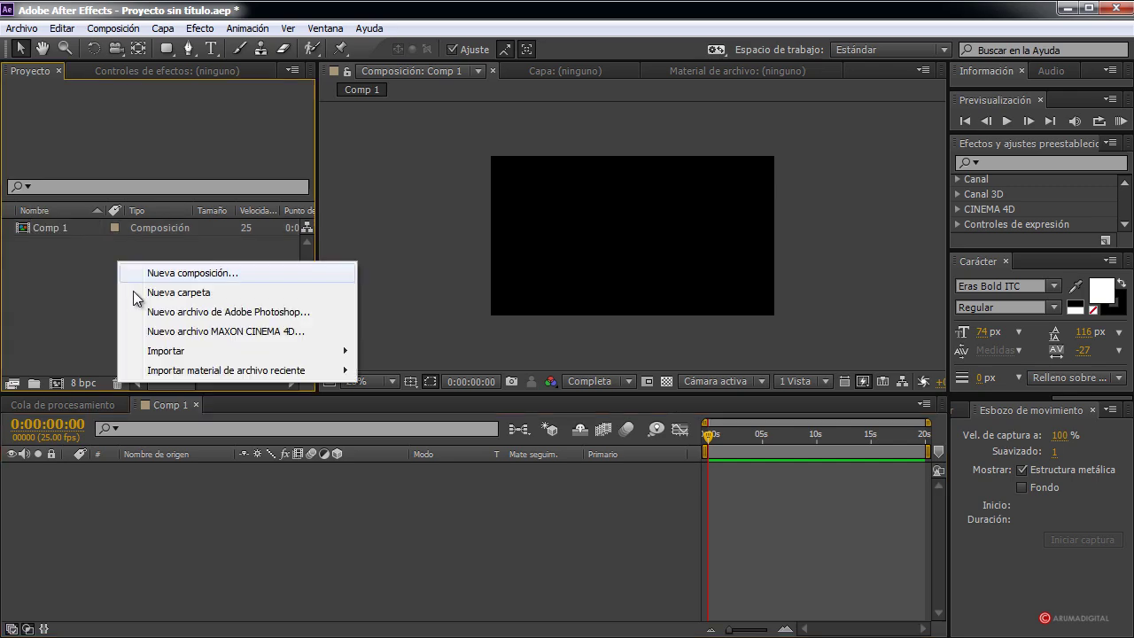
{"action": "mouse_move", "coordinate": [168, 358]}
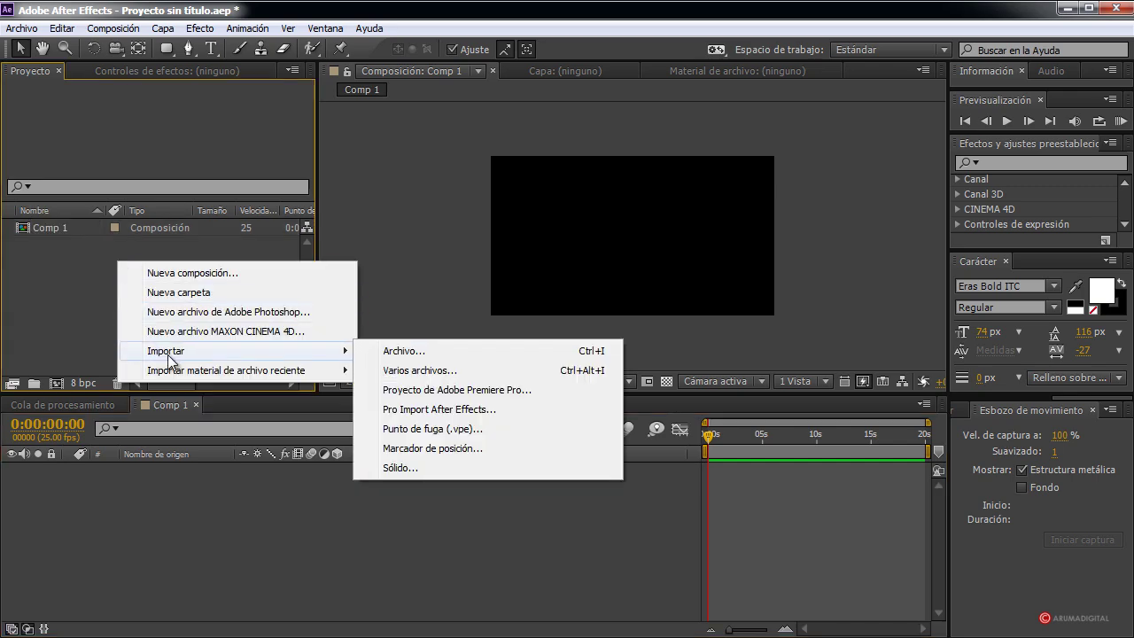
{"action": "left_click", "coordinate": [425, 354]}
{"action": "left_click", "coordinate": [791, 190]}
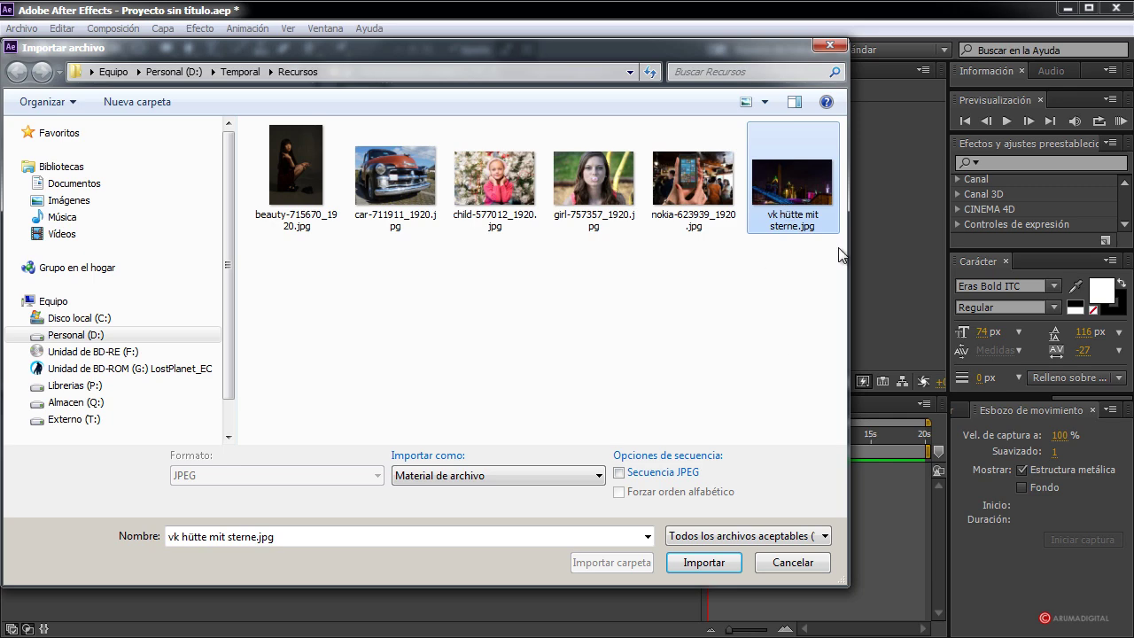
{"action": "left_click", "coordinate": [722, 561]}
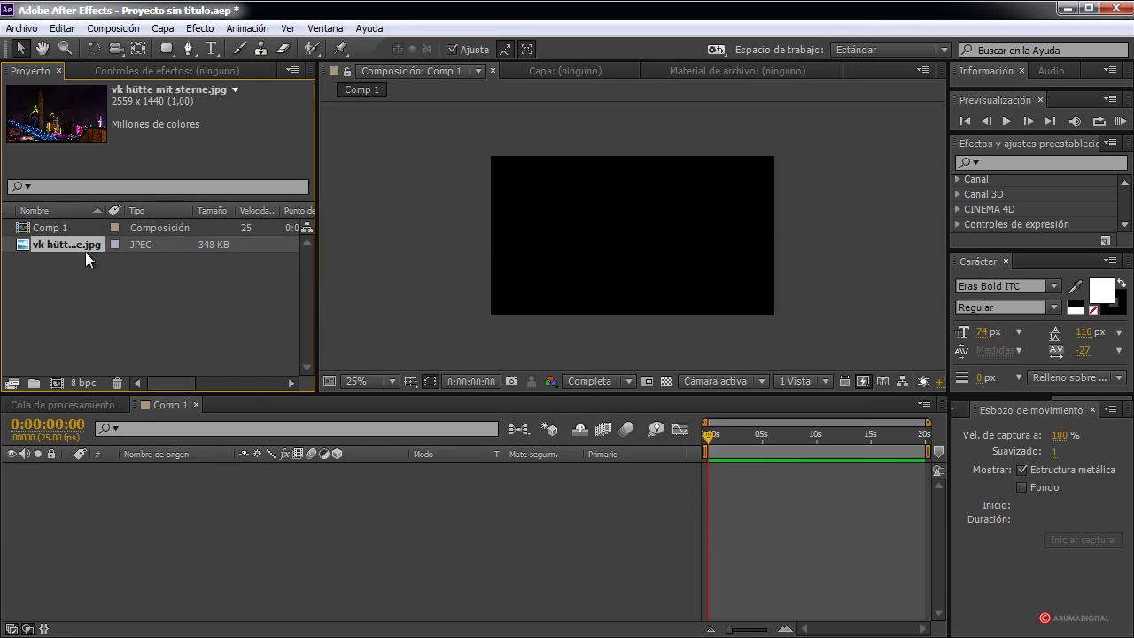
{"action": "left_click_drag", "start_coordinate": [77, 246], "coordinate": [62, 232]}
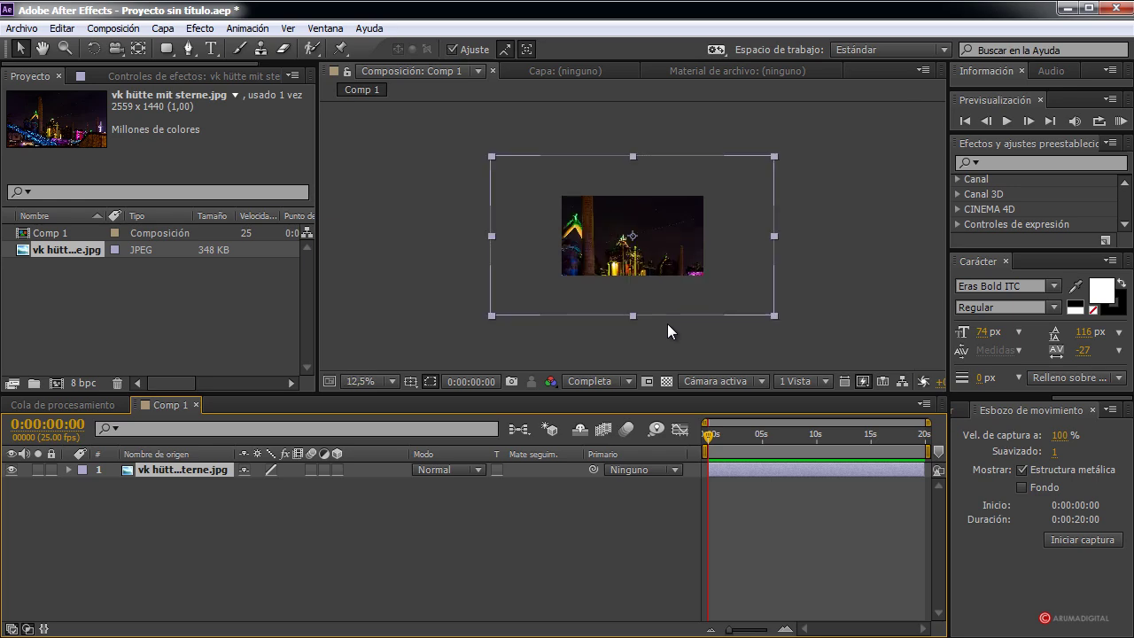
{"action": "key", "text": "period"}
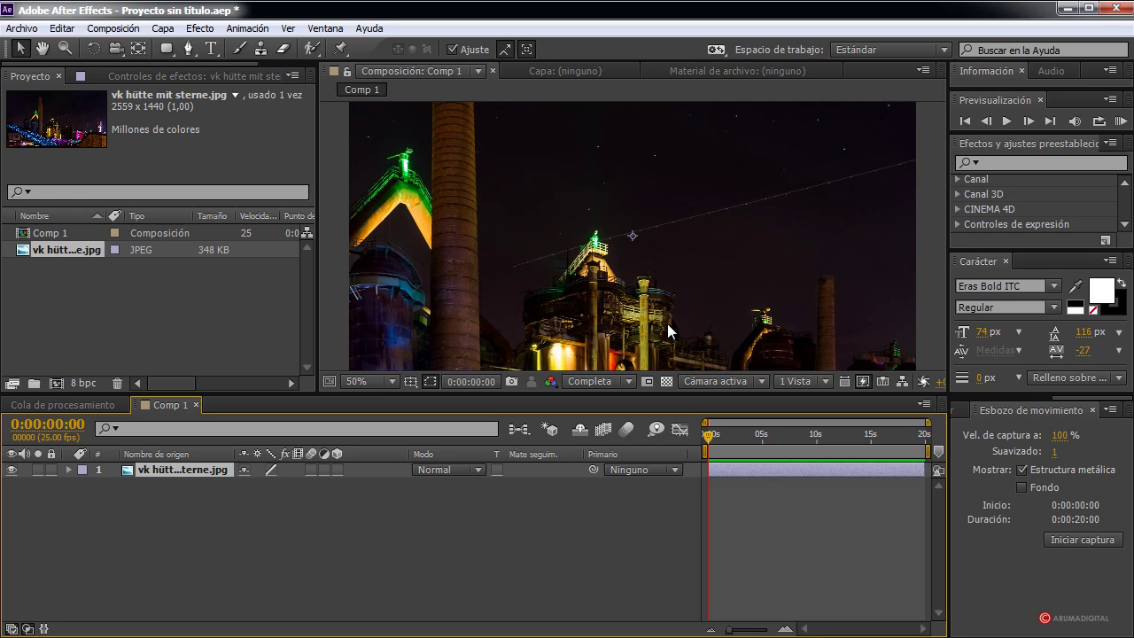
{"action": "key", "text": "comma"}
{"action": "key", "text": "period"}
{"action": "key", "text": "comma"}
{"action": "key", "text": "period"}
Step: Close the Motion Sketch panel (Esbozo de movimiento) and show it again
{"action": "left_click", "coordinate": [1092, 410]}
{"action": "left_click", "coordinate": [322, 30]}
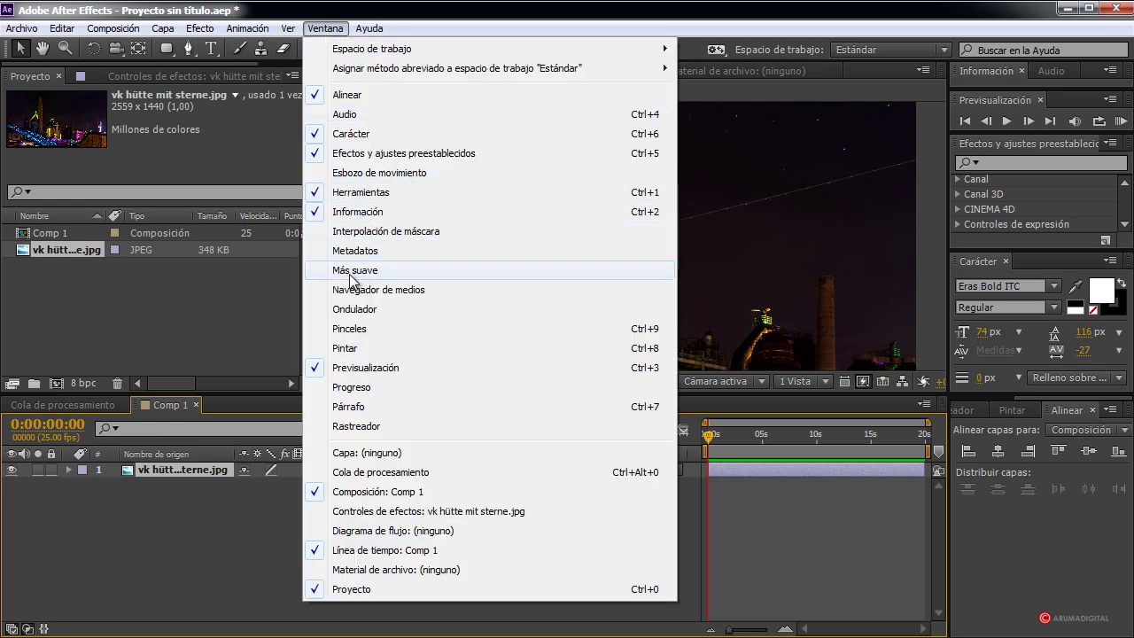
{"action": "left_click", "coordinate": [363, 173]}
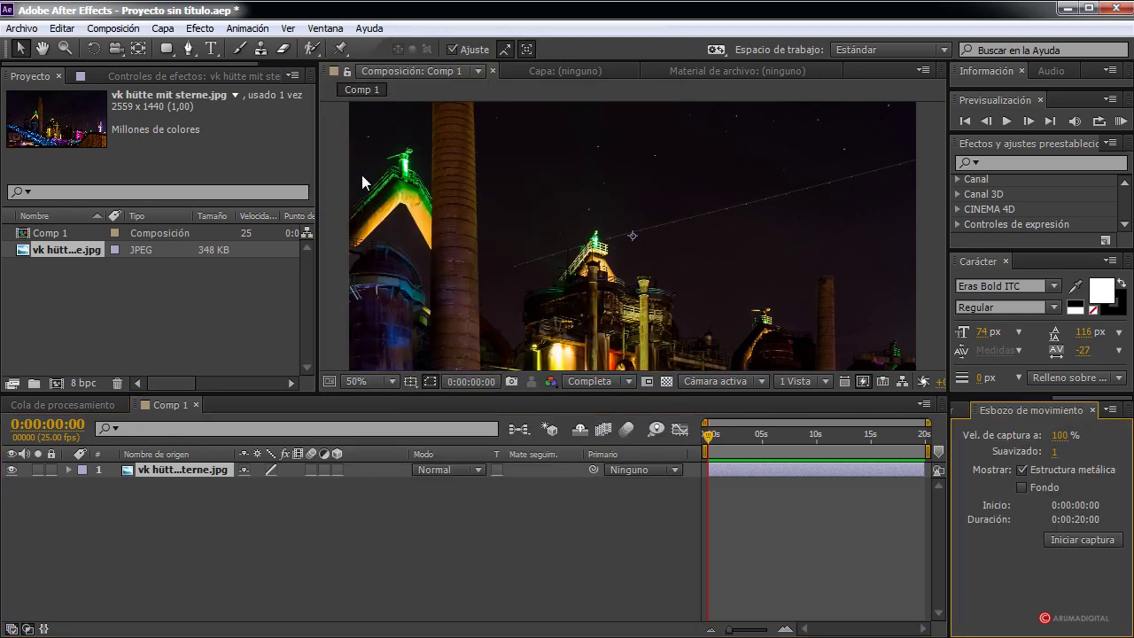
Step: Record a freehand motion sketch for the image layer across the composition at 100% capture speed with smoothing 1
{"action": "left_click", "coordinate": [209, 470]}
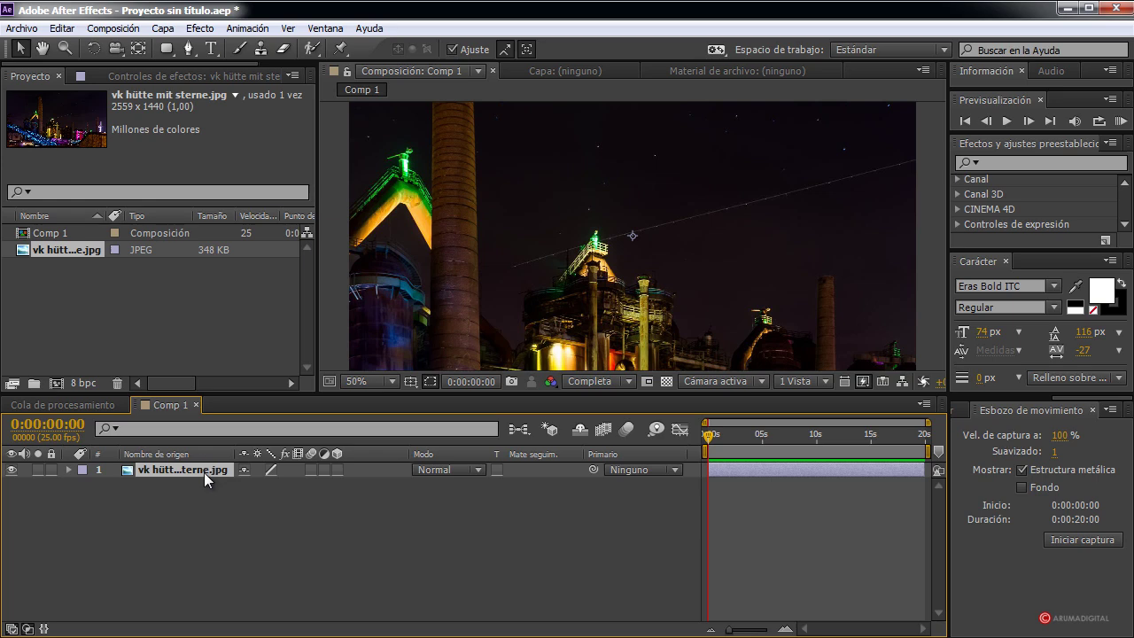
{"action": "left_click", "coordinate": [1080, 542]}
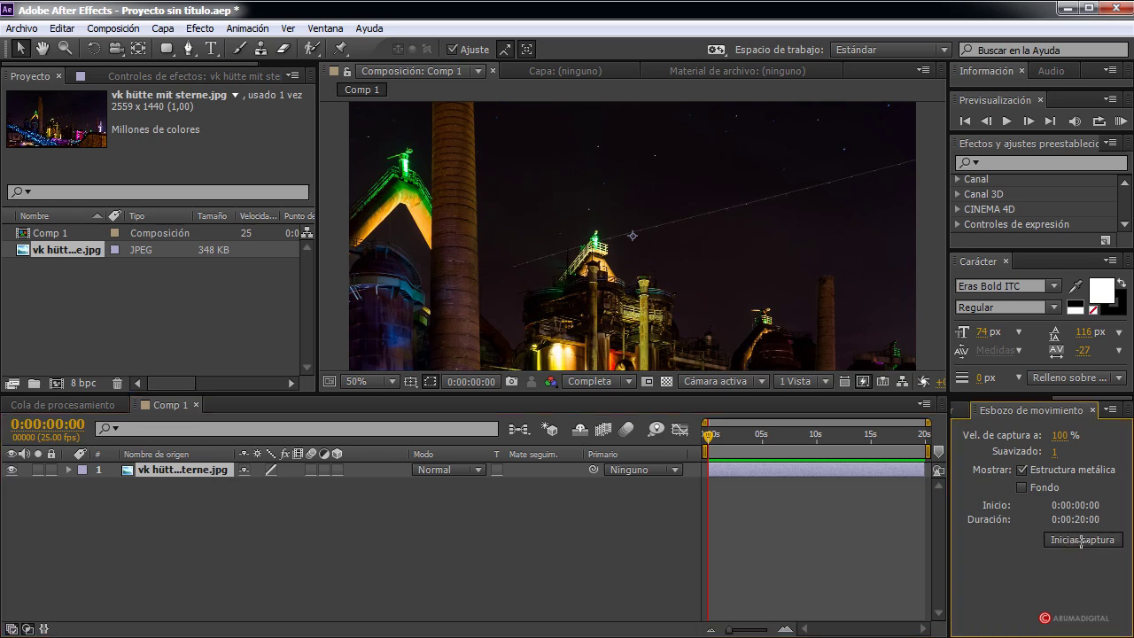
{"action": "mouse_move", "coordinate": [616, 235]}
{"action": "left_mouse_down"}
{"action": "mouse_move", "coordinate": [652, 241]}
{"action": "mouse_move", "coordinate": [603, 215]}
{"action": "mouse_move", "coordinate": [527, 245]}
{"action": "mouse_move", "coordinate": [590, 273]}
{"action": "mouse_move", "coordinate": [713, 224]}
{"action": "mouse_move", "coordinate": [684, 230]}
{"action": "mouse_move", "coordinate": [698, 249]}
{"action": "mouse_move", "coordinate": [729, 233]}
{"action": "mouse_move", "coordinate": [607, 163]}
{"action": "mouse_move", "coordinate": [617, 193]}
{"action": "mouse_move", "coordinate": [604, 205]}
{"action": "mouse_move", "coordinate": [670, 332]}
{"action": "mouse_move", "coordinate": [665, 312]}
{"action": "mouse_move", "coordinate": [680, 286]}
{"action": "mouse_move", "coordinate": [692, 300]}
{"action": "mouse_move", "coordinate": [708, 293]}
{"action": "mouse_move", "coordinate": [523, 306]}
{"action": "mouse_move", "coordinate": [580, 284]}
{"action": "mouse_move", "coordinate": [557, 267]}
{"action": "mouse_move", "coordinate": [531, 180]}
{"action": "mouse_move", "coordinate": [601, 198]}
{"action": "mouse_move", "coordinate": [722, 138]}
{"action": "mouse_move", "coordinate": [753, 148]}
{"action": "mouse_move", "coordinate": [726, 172]}
{"action": "mouse_move", "coordinate": [739, 184]}
{"action": "mouse_move", "coordinate": [619, 311]}
{"action": "mouse_move", "coordinate": [639, 321]}
{"action": "mouse_move", "coordinate": [688, 302]}
{"action": "mouse_move", "coordinate": [714, 317]}
{"action": "mouse_move", "coordinate": [823, 257]}
{"action": "mouse_move", "coordinate": [651, 218]}
{"action": "mouse_move", "coordinate": [621, 265]}
{"action": "mouse_move", "coordinate": [589, 262]}
{"action": "mouse_move", "coordinate": [594, 269]}
{"action": "mouse_move", "coordinate": [469, 206]}
{"action": "mouse_move", "coordinate": [439, 218]}
{"action": "mouse_move", "coordinate": [468, 235]}
{"action": "left_mouse_up"}
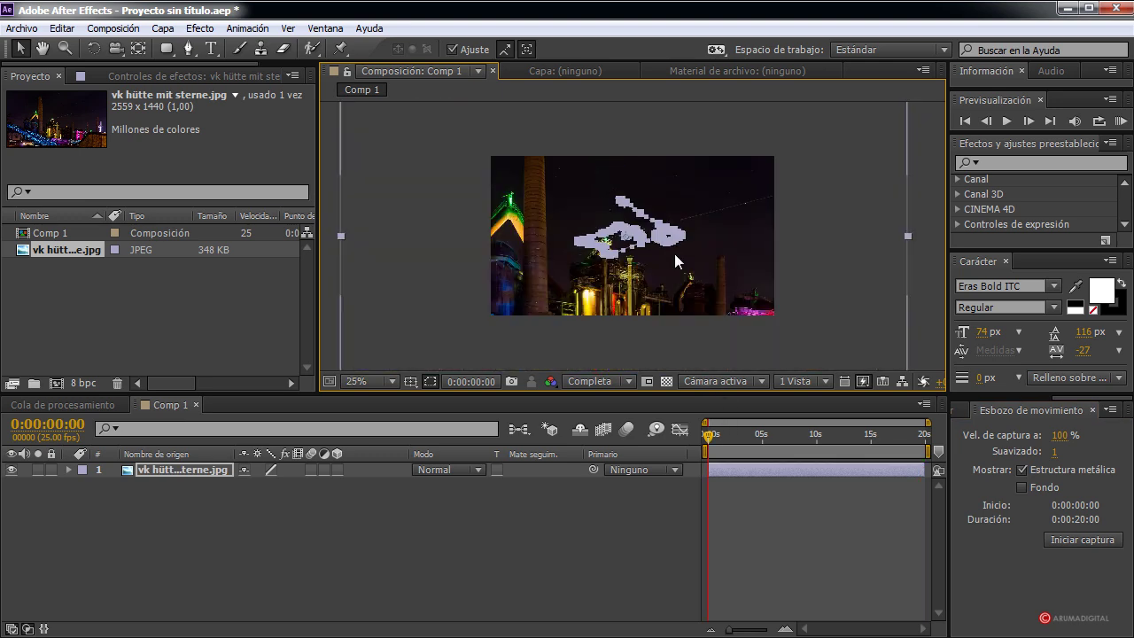
Step: Play back the composition to check the sketched camera-like motion, then stop the preview
{"action": "left_click", "coordinate": [1005, 121]}
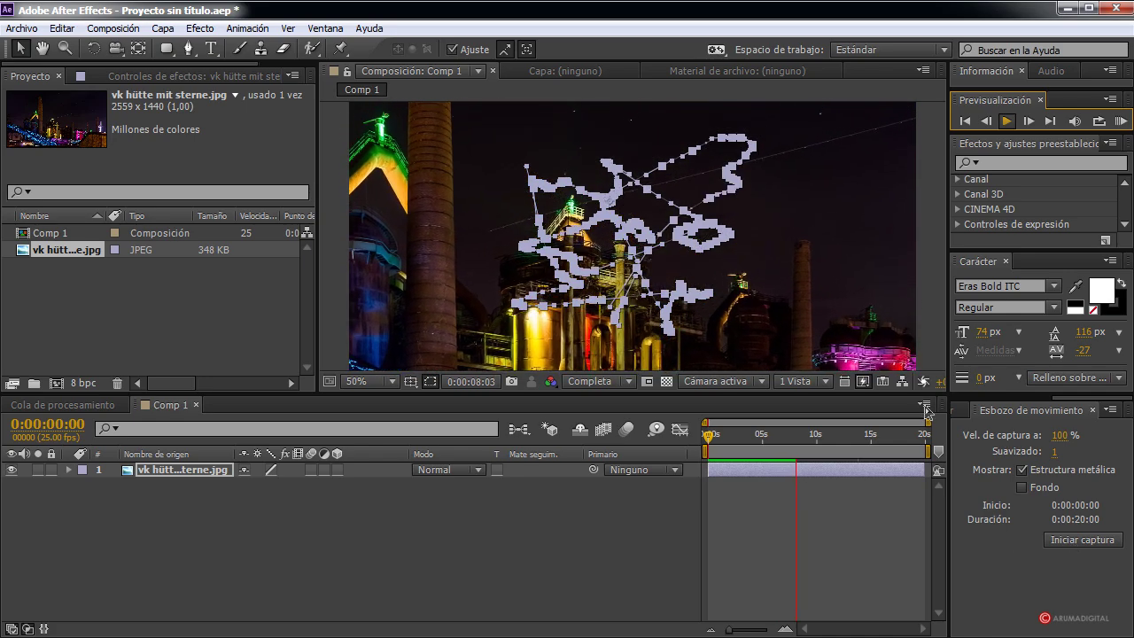
{"action": "mouse_move", "coordinate": [1042, 521]}
{"action": "left_mouse_down"}
{"action": "mouse_move", "coordinate": [673, 266]}
{"action": "mouse_move", "coordinate": [753, 240]}
{"action": "mouse_move", "coordinate": [824, 257]}
{"action": "mouse_move", "coordinate": [715, 296]}
{"action": "mouse_move", "coordinate": [515, 268]}
{"action": "left_mouse_up"}
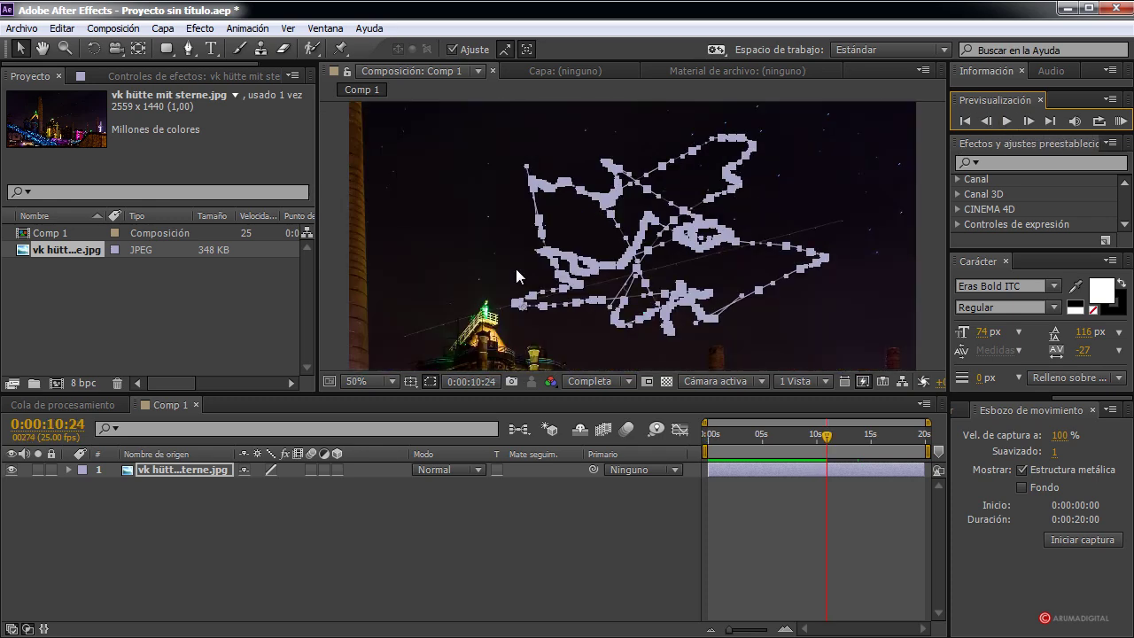
Step: Reveal the image layer's transform properties and start keyframing its scale at 100% at 0:00:00:00
{"action": "key", "text": "comma"}
{"action": "left_click_drag", "start_coordinate": [515, 269], "coordinate": [543, 266]}
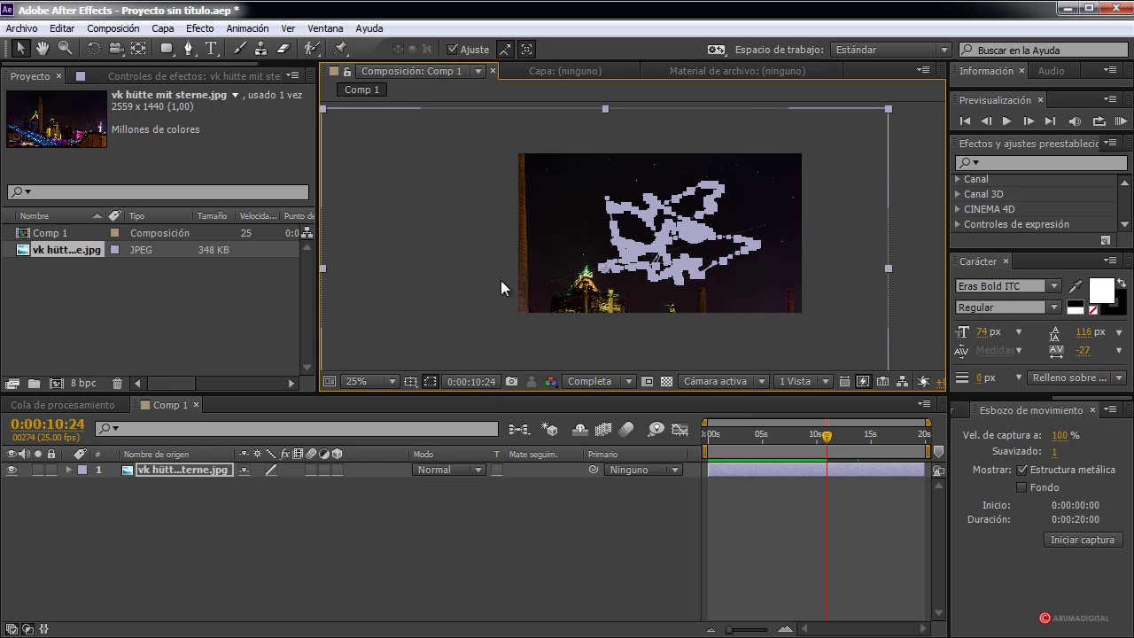
{"action": "left_click", "coordinate": [68, 469]}
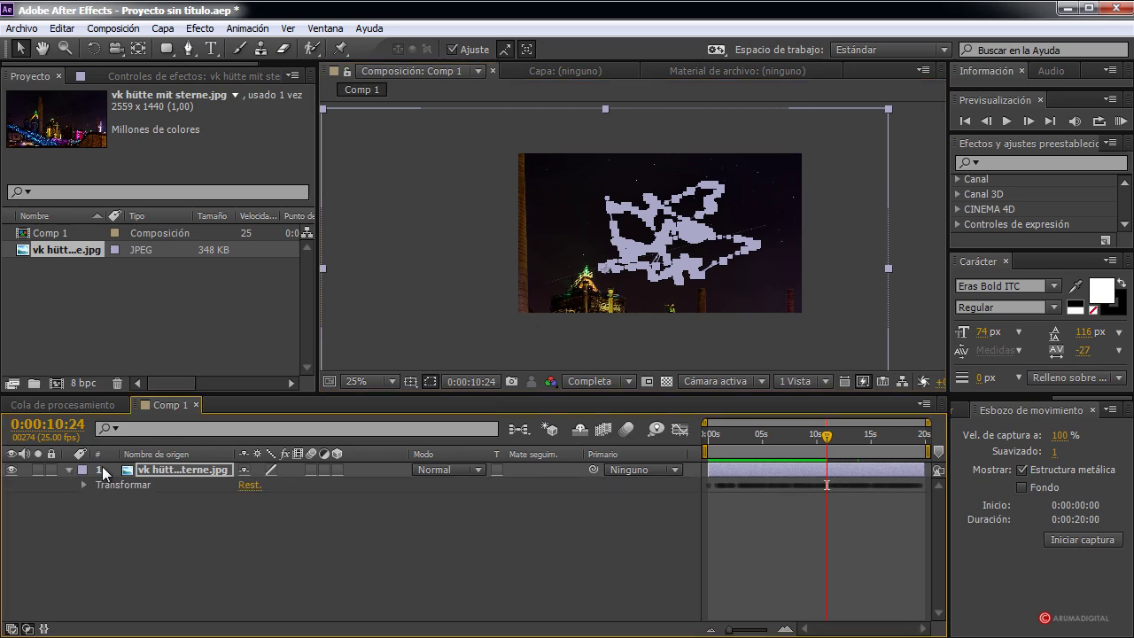
{"action": "left_click", "coordinate": [84, 485]}
{"action": "left_click_drag", "start_coordinate": [835, 439], "coordinate": [695, 447]}
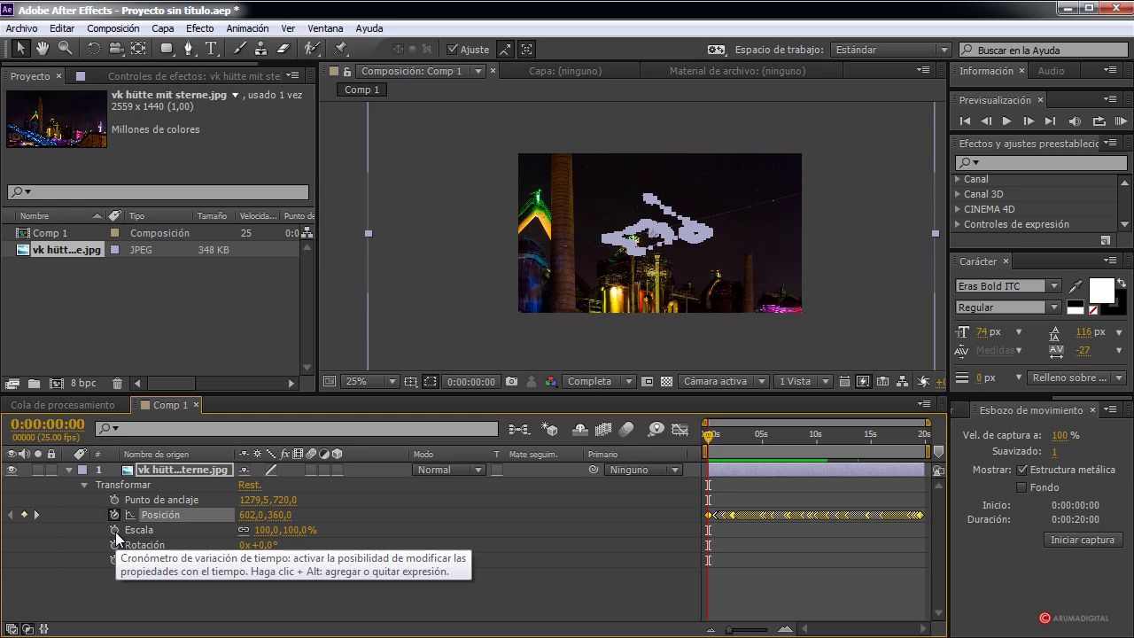
{"action": "left_click", "coordinate": [115, 531]}
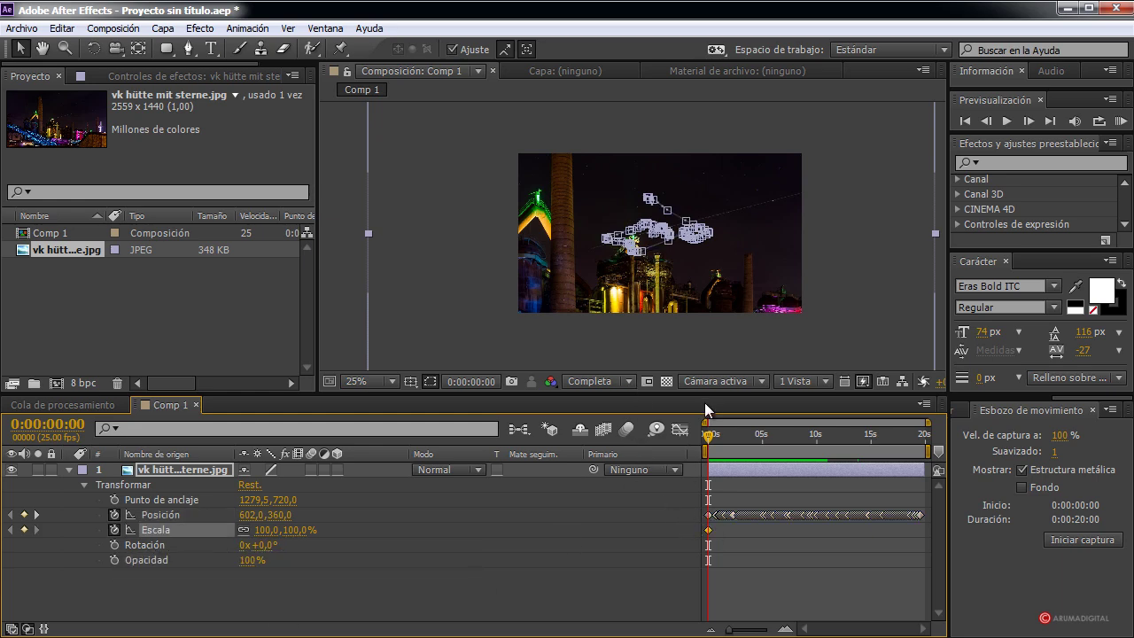
Step: Keyframe the image layer's scale to 69% at 0:00:01:02 and 66% at 0:00:02:19
{"action": "mouse_move", "coordinate": [710, 441]}
{"action": "left_mouse_down"}
{"action": "mouse_move", "coordinate": [723, 443]}
{"action": "mouse_move", "coordinate": [708, 440]}
{"action": "left_mouse_up"}
{"action": "left_click_drag", "start_coordinate": [709, 435], "coordinate": [719, 435]}
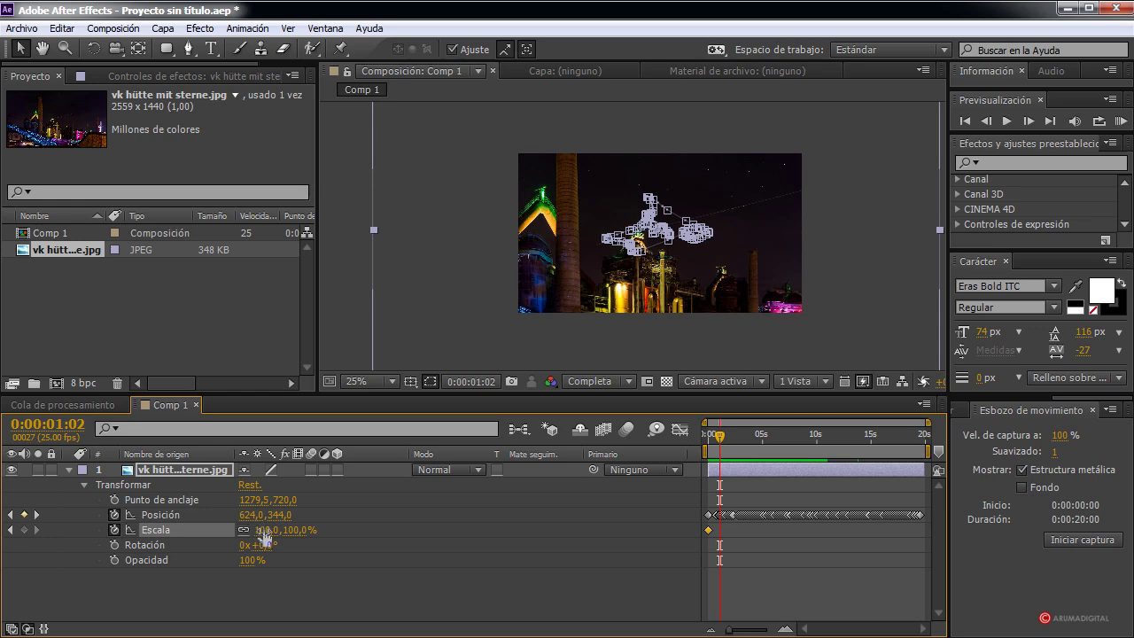
{"action": "left_click_drag", "start_coordinate": [258, 530], "coordinate": [227, 522]}
{"action": "left_click_drag", "start_coordinate": [723, 435], "coordinate": [743, 440]}
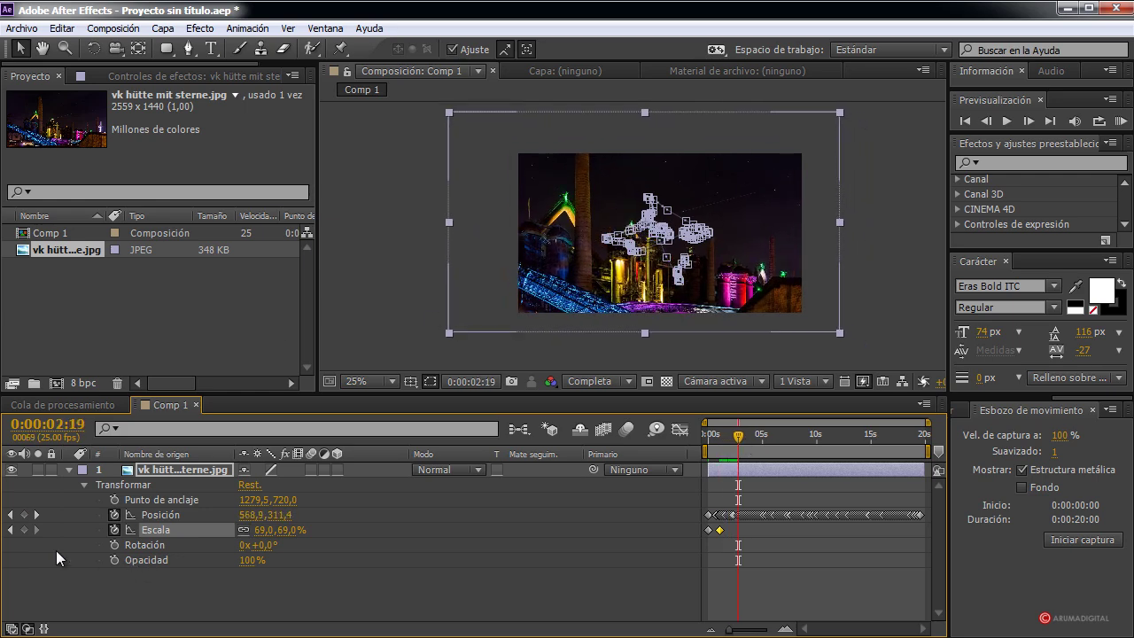
{"action": "left_click", "coordinate": [24, 531]}
{"action": "mouse_move", "coordinate": [285, 530]}
{"action": "left_mouse_down"}
{"action": "mouse_move", "coordinate": [297, 529]}
{"action": "mouse_move", "coordinate": [278, 515]}
{"action": "left_mouse_up"}
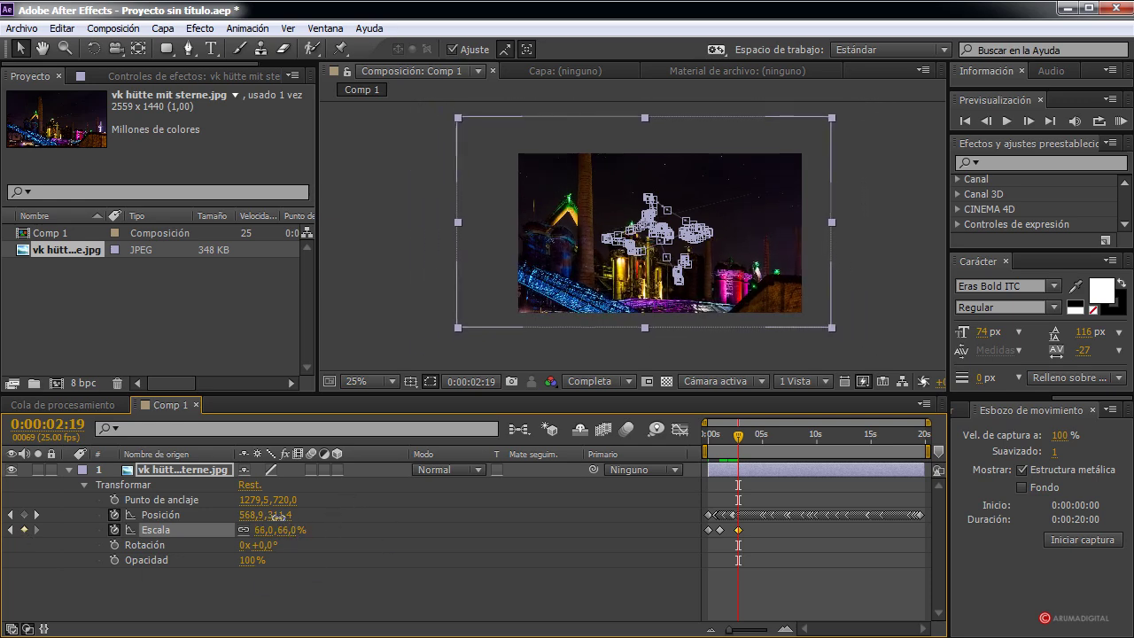
Step: Keyframe a larger scale at 0:00:03:09, 78% just before the 5-second mark and 67% at 0:00:06:01
{"action": "left_click", "coordinate": [745, 436]}
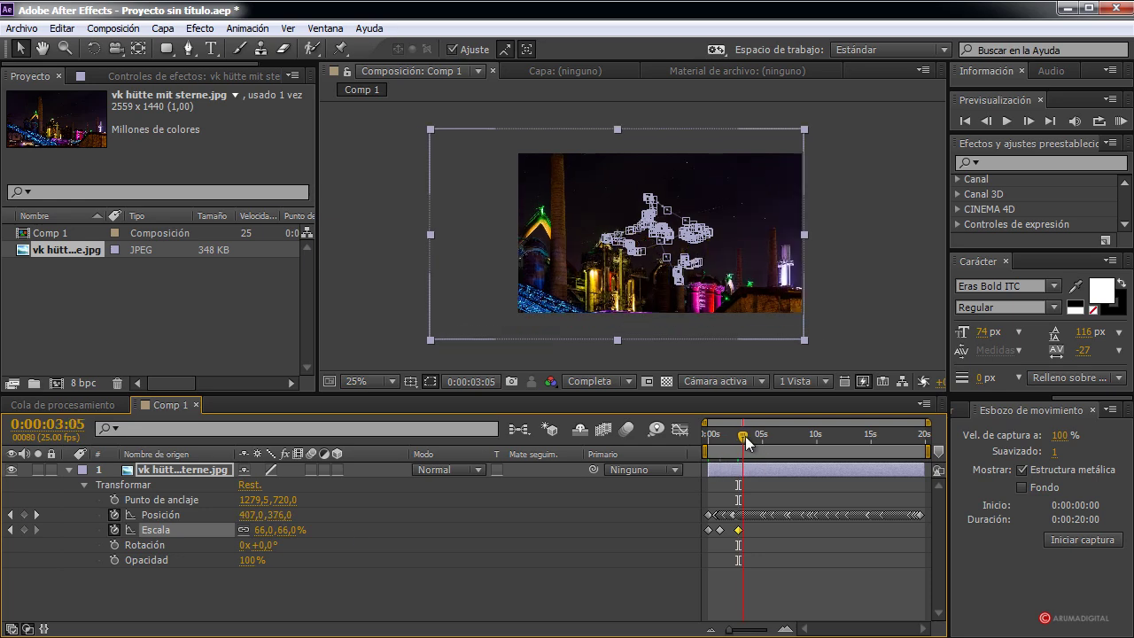
{"action": "left_click_drag", "start_coordinate": [746, 436], "coordinate": [745, 437]}
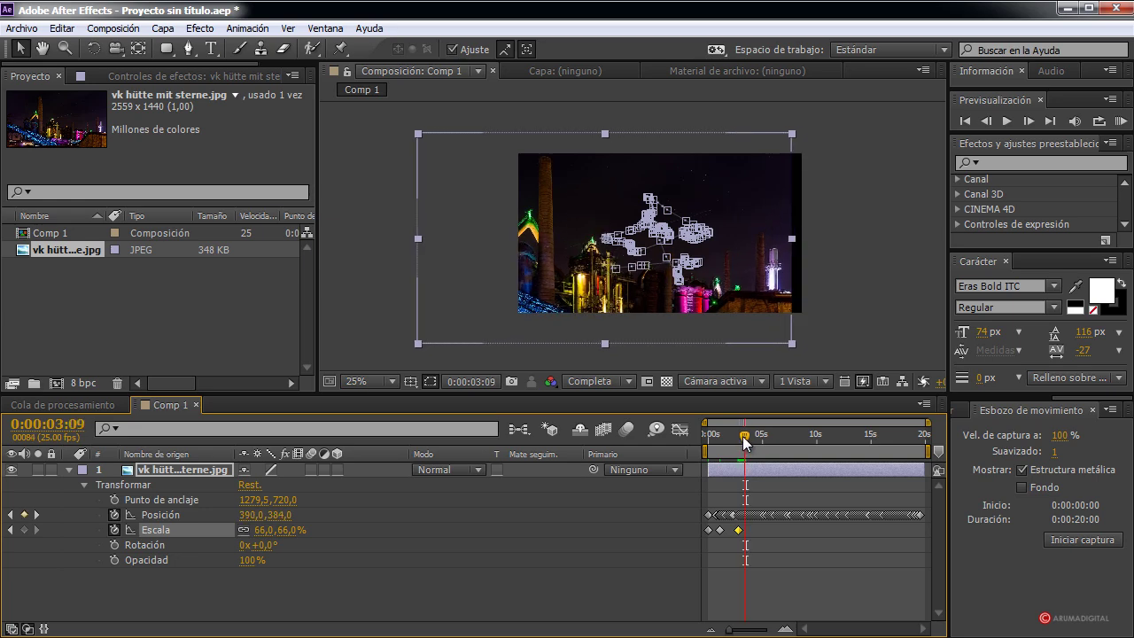
{"action": "left_click_drag", "start_coordinate": [266, 531], "coordinate": [280, 534]}
{"action": "mouse_move", "coordinate": [744, 443]}
{"action": "left_mouse_down"}
{"action": "mouse_move", "coordinate": [715, 451]}
{"action": "mouse_move", "coordinate": [734, 437]}
{"action": "mouse_move", "coordinate": [760, 443]}
{"action": "left_mouse_up"}
{"action": "left_click_drag", "start_coordinate": [759, 440], "coordinate": [773, 436]}
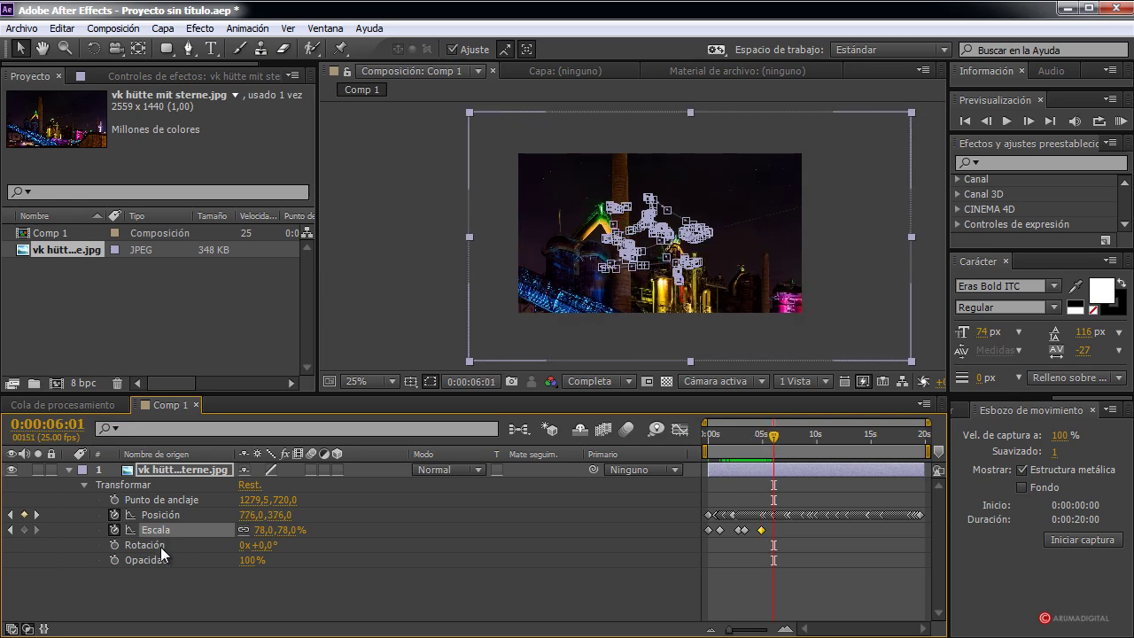
{"action": "left_click_drag", "start_coordinate": [265, 529], "coordinate": [359, 538]}
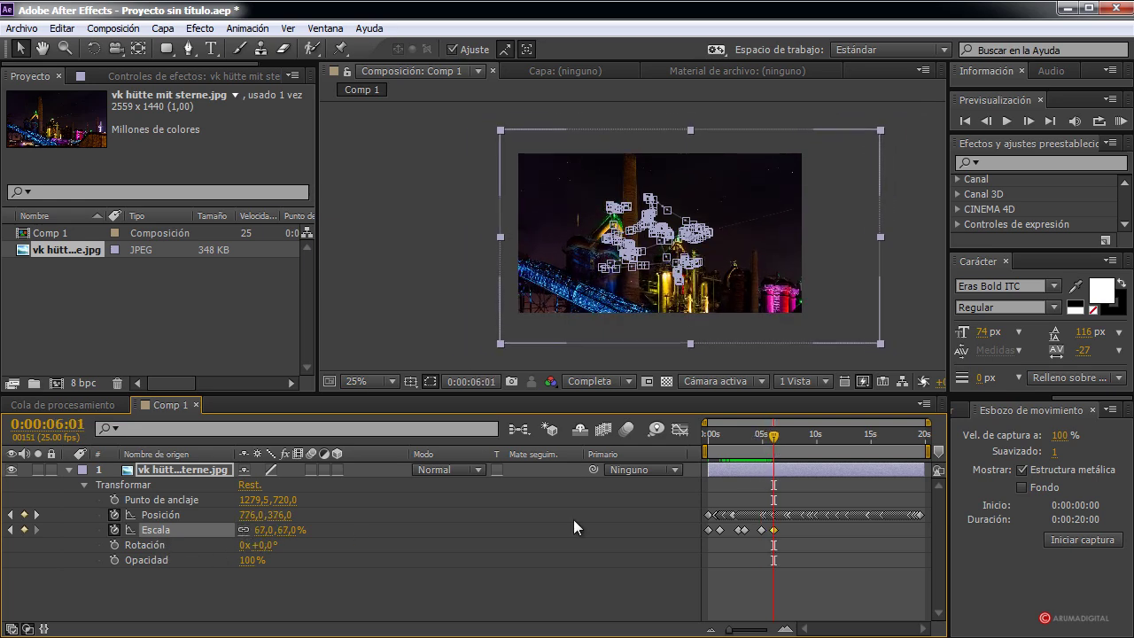
Step: Keyframe the scale at 67% at 0:00:06:23, 78% at 0:00:07:11 and 86% at 0:00:09:04, holding 78% shortly before the last one
{"action": "left_click_drag", "start_coordinate": [773, 448], "coordinate": [784, 447]}
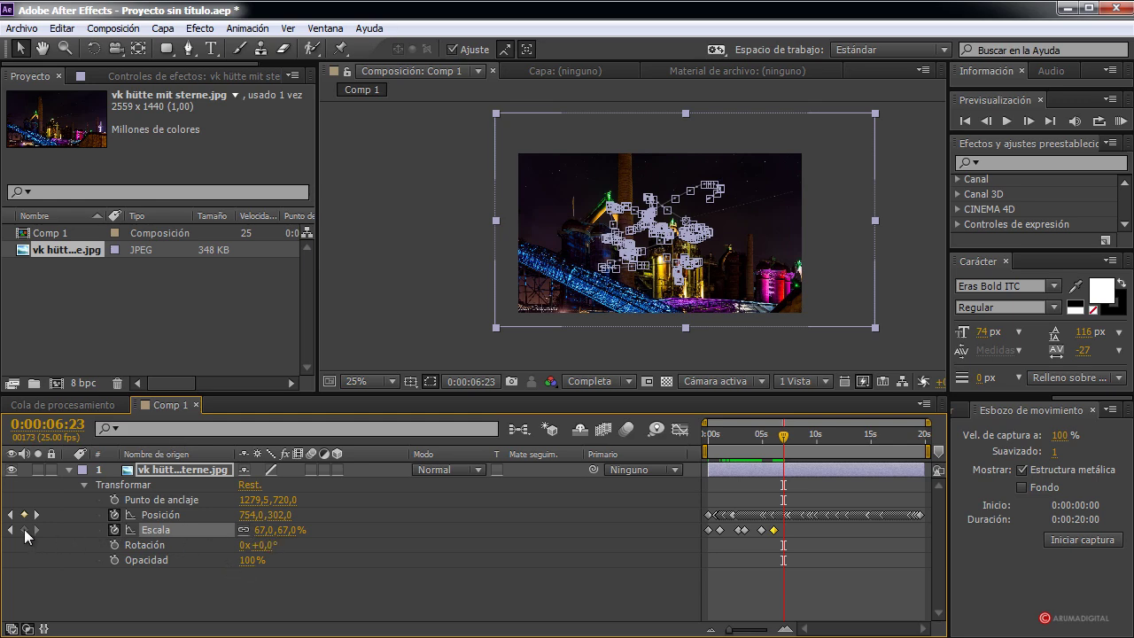
{"action": "left_click", "coordinate": [787, 438]}
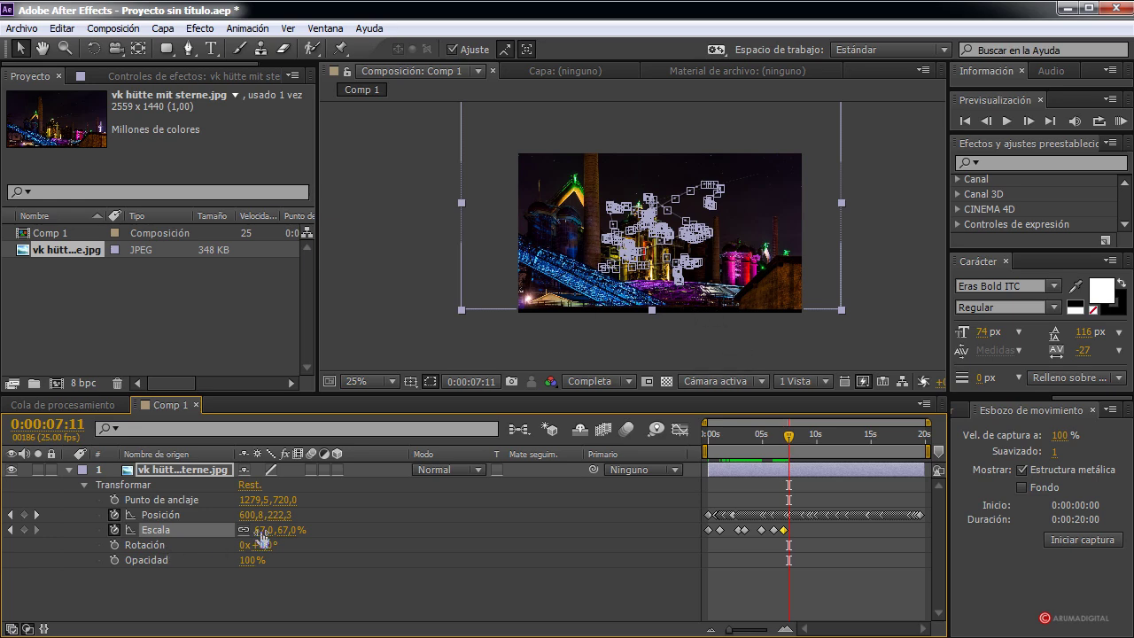
{"action": "left_click_drag", "start_coordinate": [265, 529], "coordinate": [277, 529]}
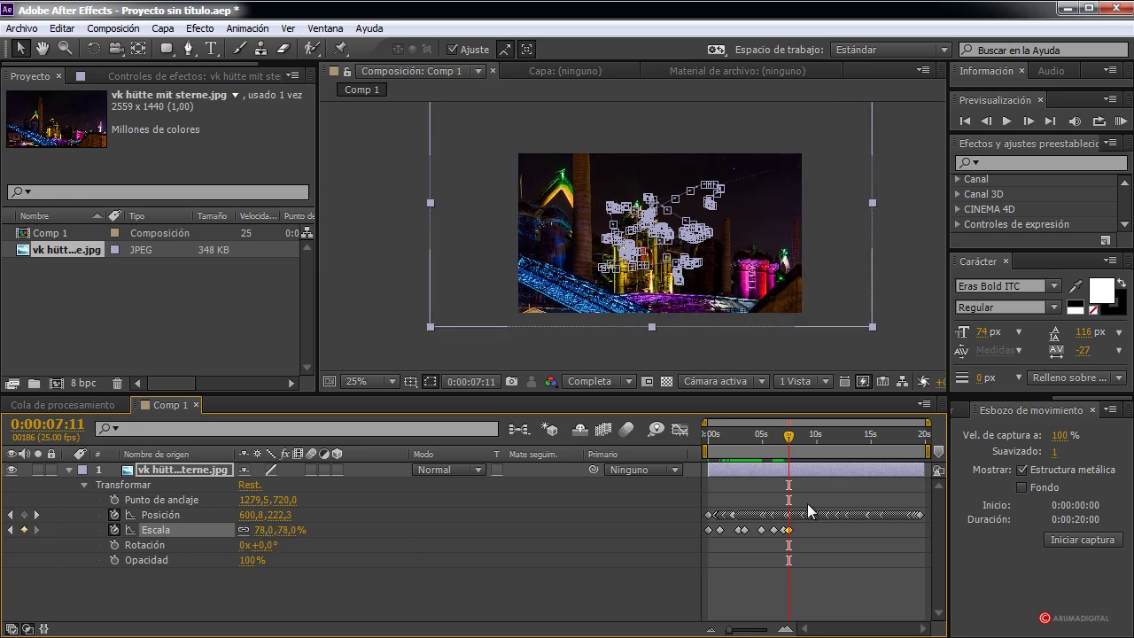
{"action": "left_click_drag", "start_coordinate": [789, 436], "coordinate": [809, 445]}
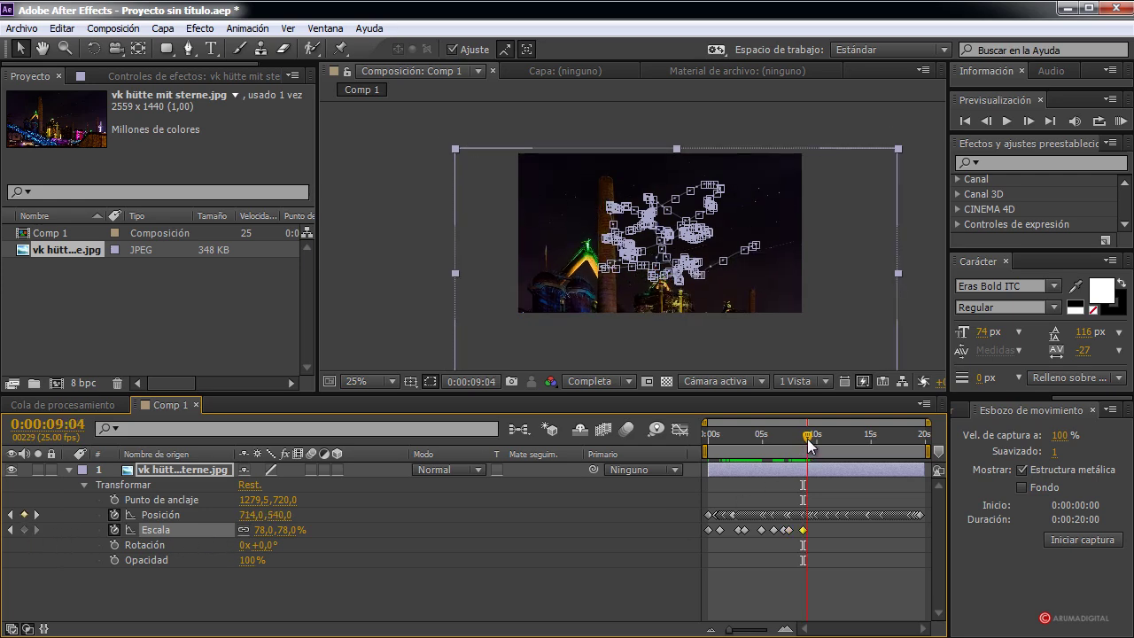
{"action": "left_click_drag", "start_coordinate": [286, 530], "coordinate": [292, 530]}
Step: Add a scale keyframe at 0:00:11:19, another of 75% about a second further on, and one of 97% at 0:00:13:20
{"action": "left_click_drag", "start_coordinate": [811, 440], "coordinate": [838, 443]}
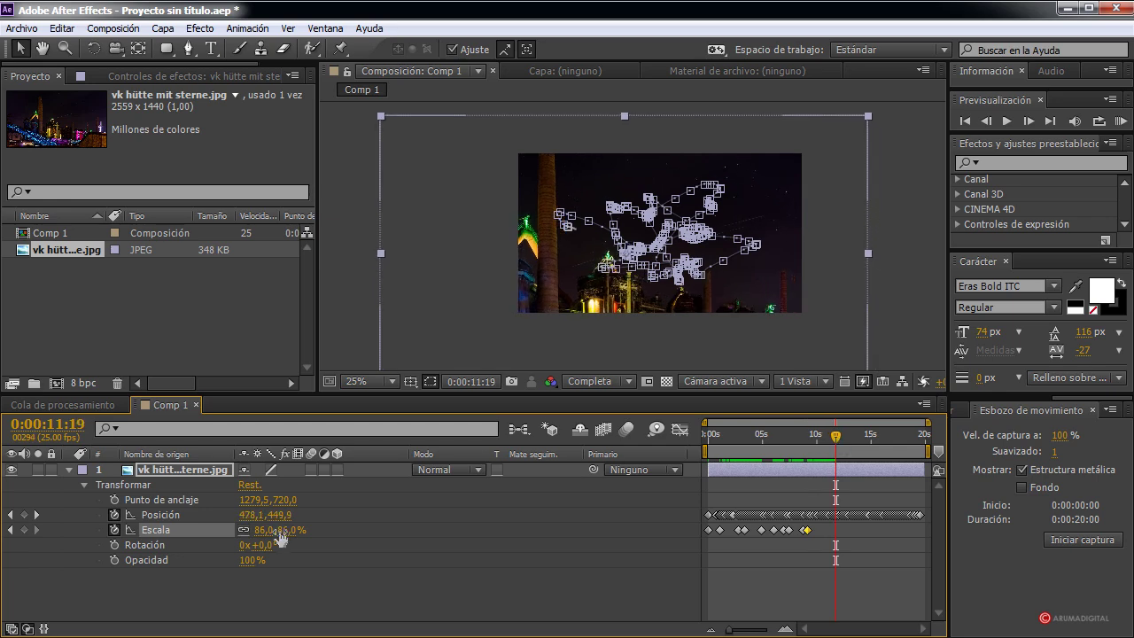
{"action": "left_click_drag", "start_coordinate": [836, 436], "coordinate": [846, 437]}
{"action": "left_click_drag", "start_coordinate": [268, 531], "coordinate": [253, 527]}
{"action": "left_click_drag", "start_coordinate": [846, 437], "coordinate": [860, 437]}
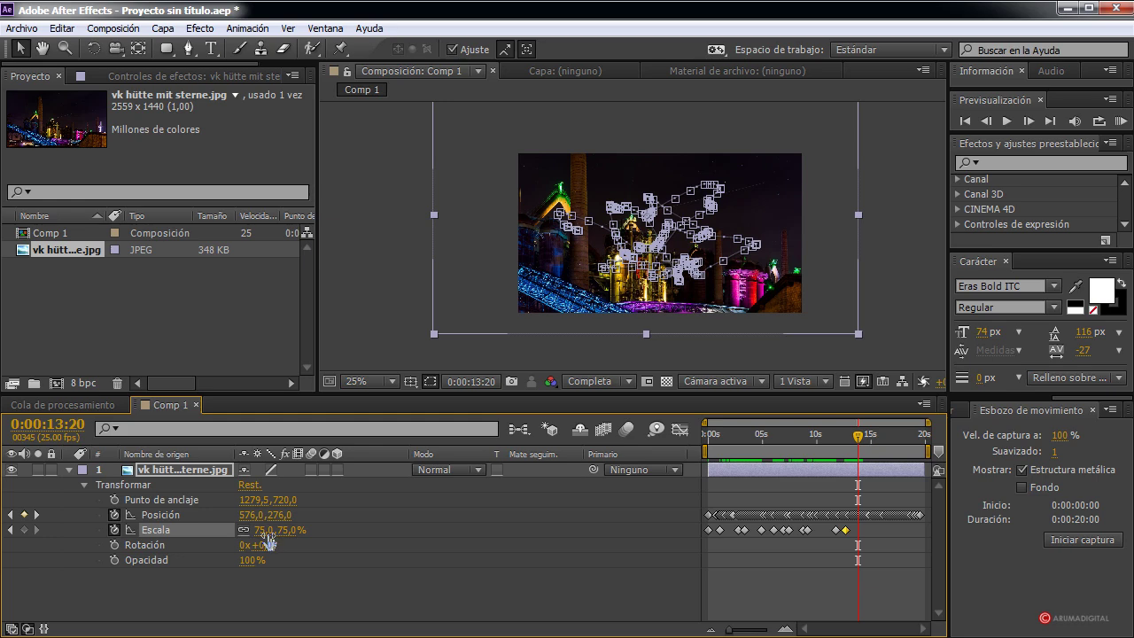
{"action": "left_click_drag", "start_coordinate": [265, 538], "coordinate": [284, 530]}
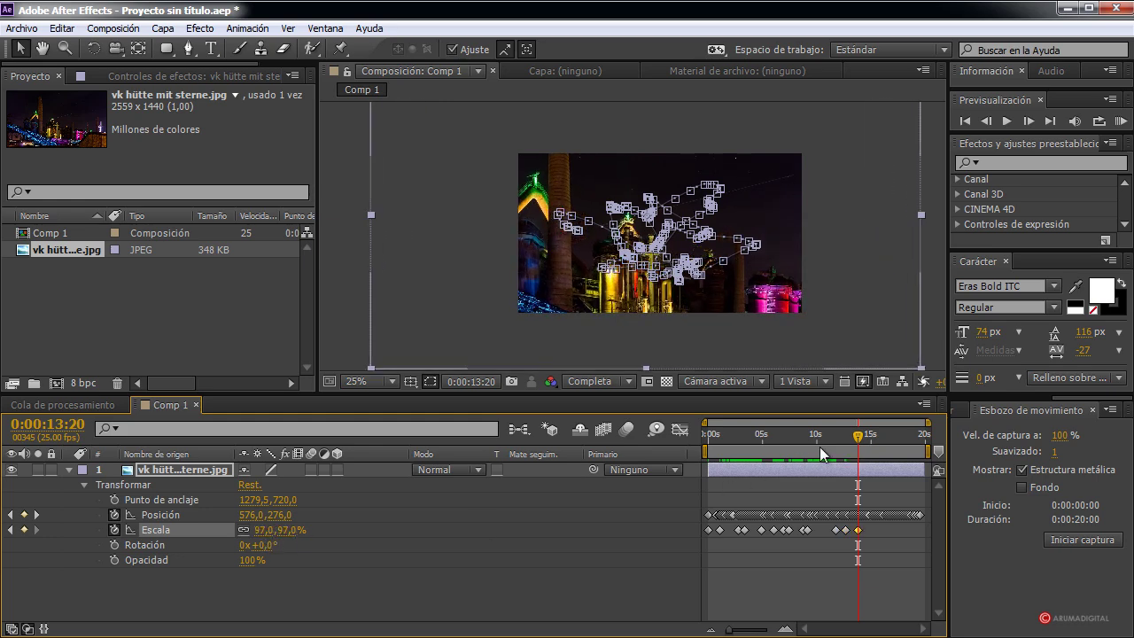
Step: Return the current time to 0:00:00:00, collapse the image layer's properties and deselect the layer
{"action": "left_click_drag", "start_coordinate": [857, 436], "coordinate": [705, 453]}
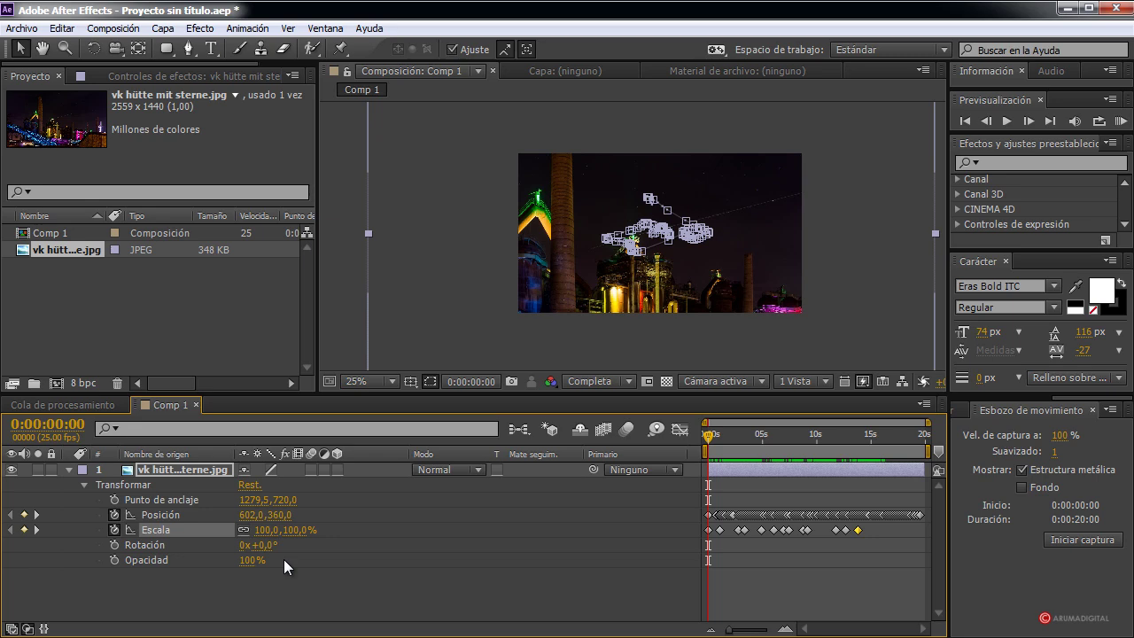
{"action": "mouse_move", "coordinate": [707, 443]}
{"action": "left_mouse_down"}
{"action": "mouse_move", "coordinate": [808, 450]}
{"action": "mouse_move", "coordinate": [706, 448]}
{"action": "left_mouse_up"}
{"action": "left_click", "coordinate": [68, 471]}
{"action": "left_click", "coordinate": [121, 560]}
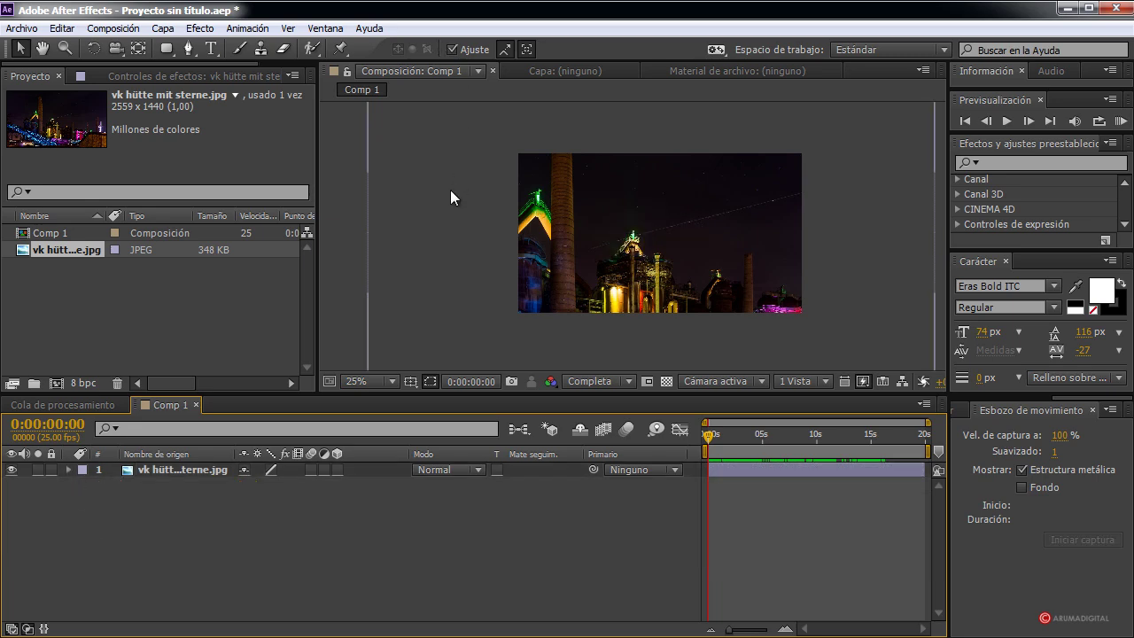
Step: Add a black 1280 × 720 px solid layer above the image layer
{"action": "left_click", "coordinate": [339, 199]}
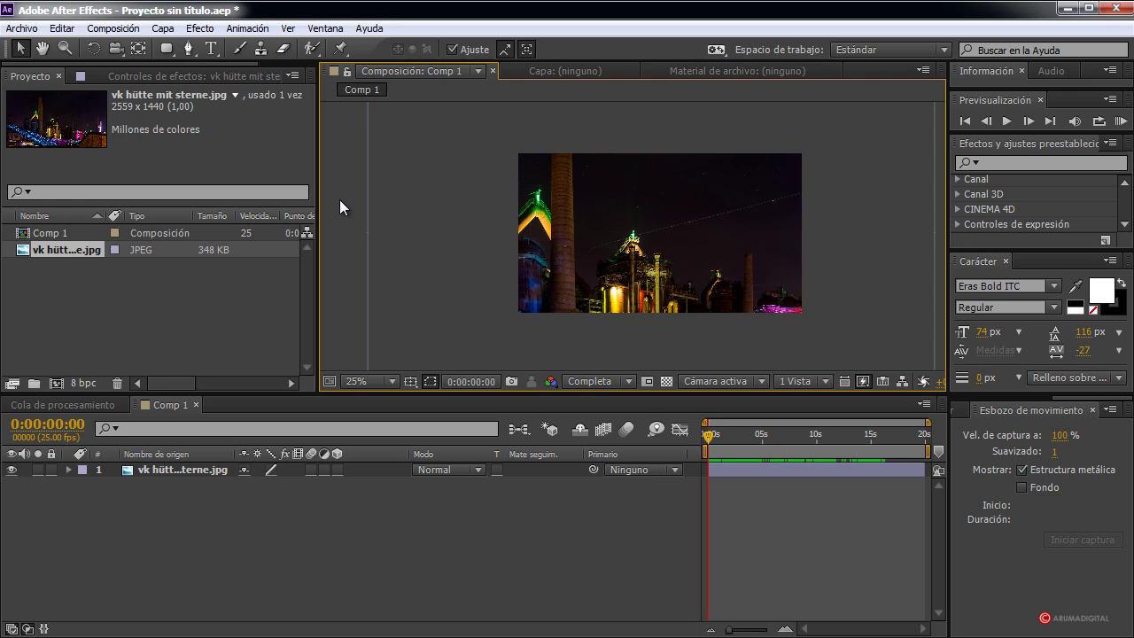
{"action": "left_click", "coordinate": [165, 29]}
{"action": "mouse_move", "coordinate": [190, 49]}
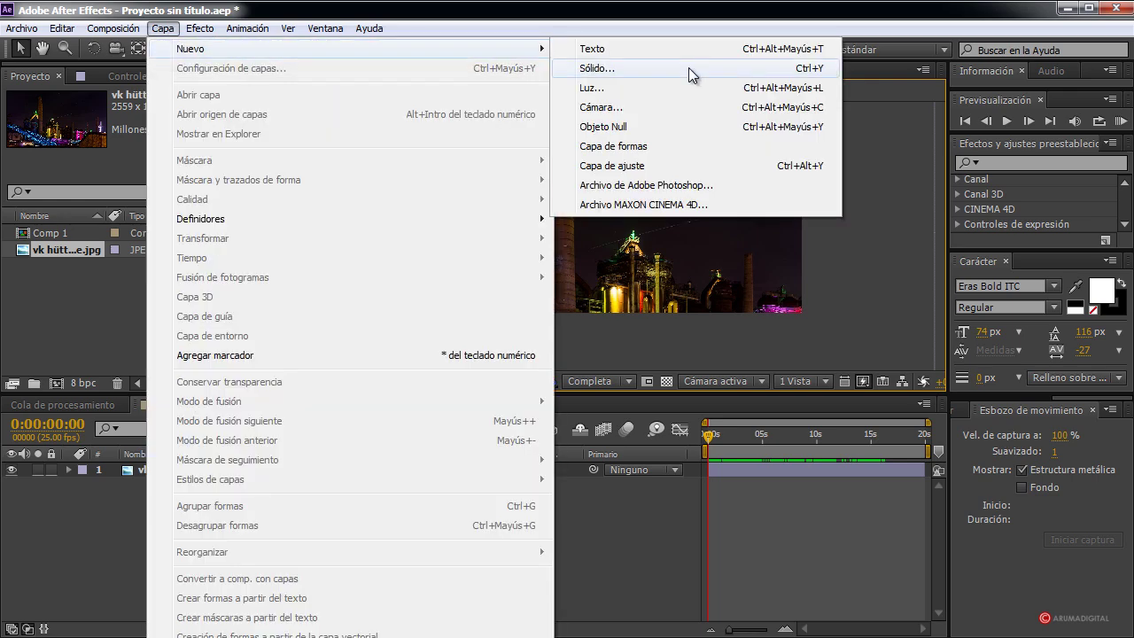
{"action": "left_click", "coordinate": [633, 66]}
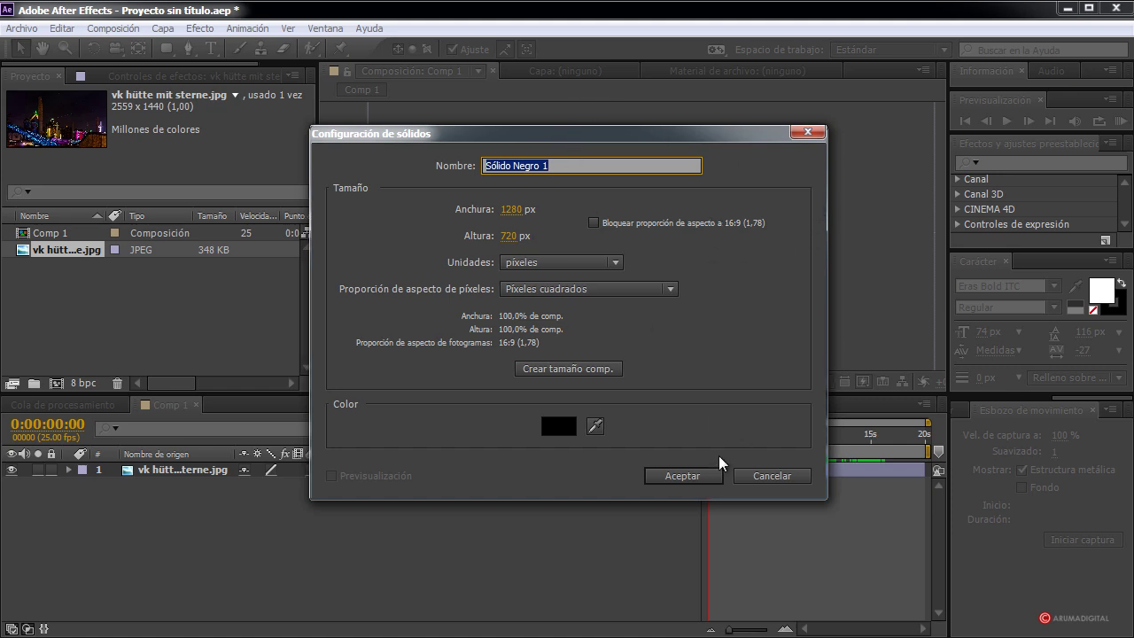
{"action": "left_click", "coordinate": [704, 481]}
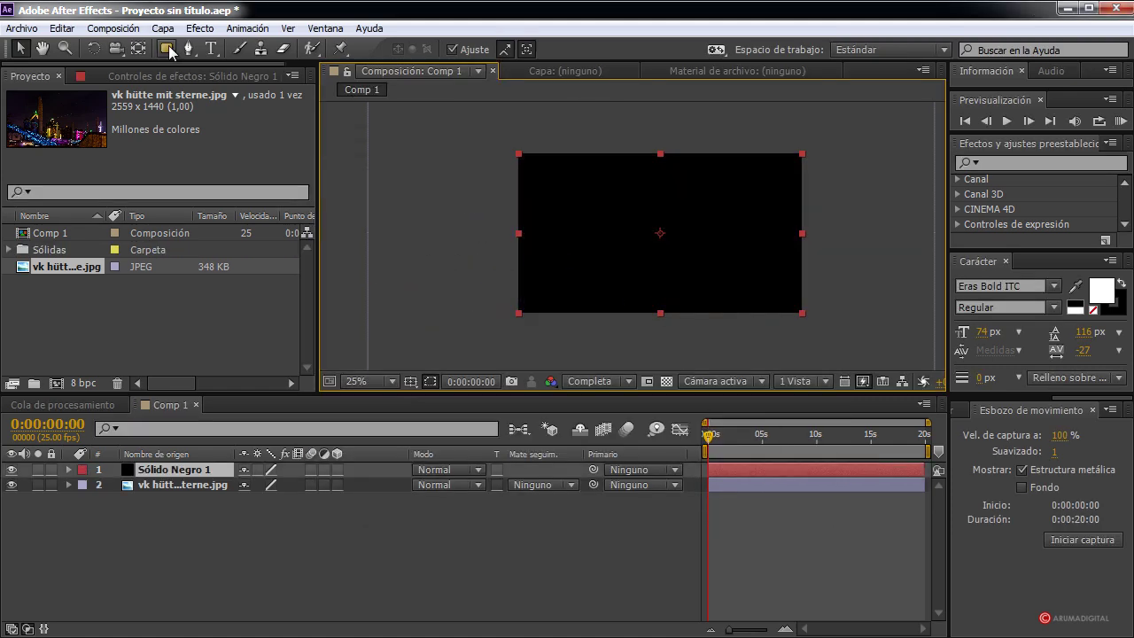
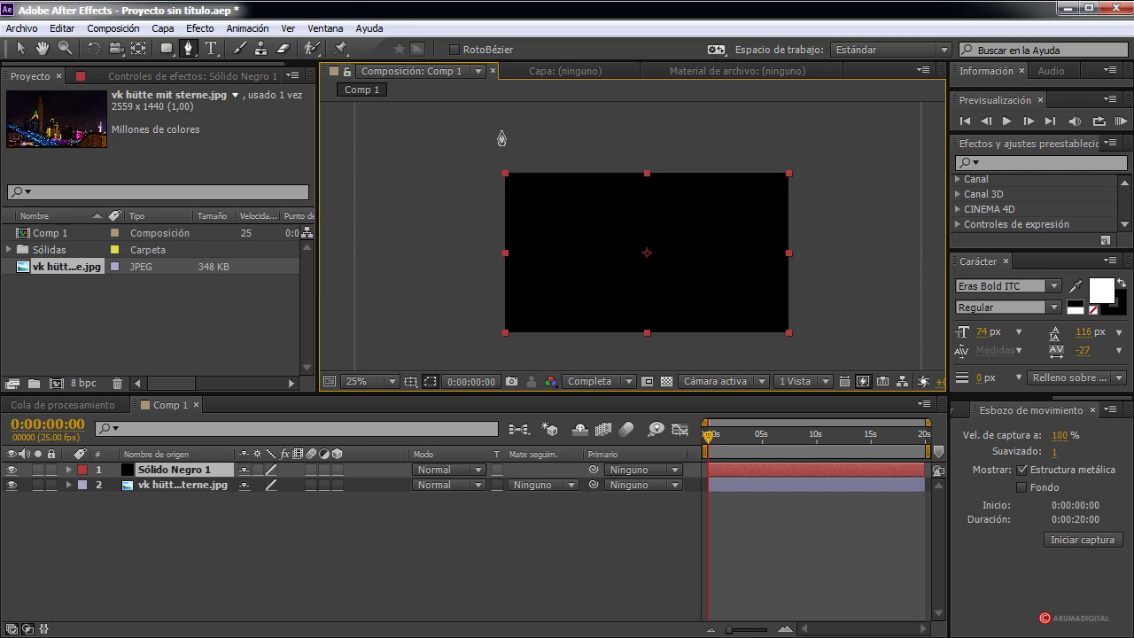
Step: Start a Pen tool mask on the black solid with four points forming a long upper edge with bevelled corners
{"action": "key", "text": "period"}
{"action": "left_click_drag", "start_coordinate": [697, 215], "coordinate": [679, 218]}
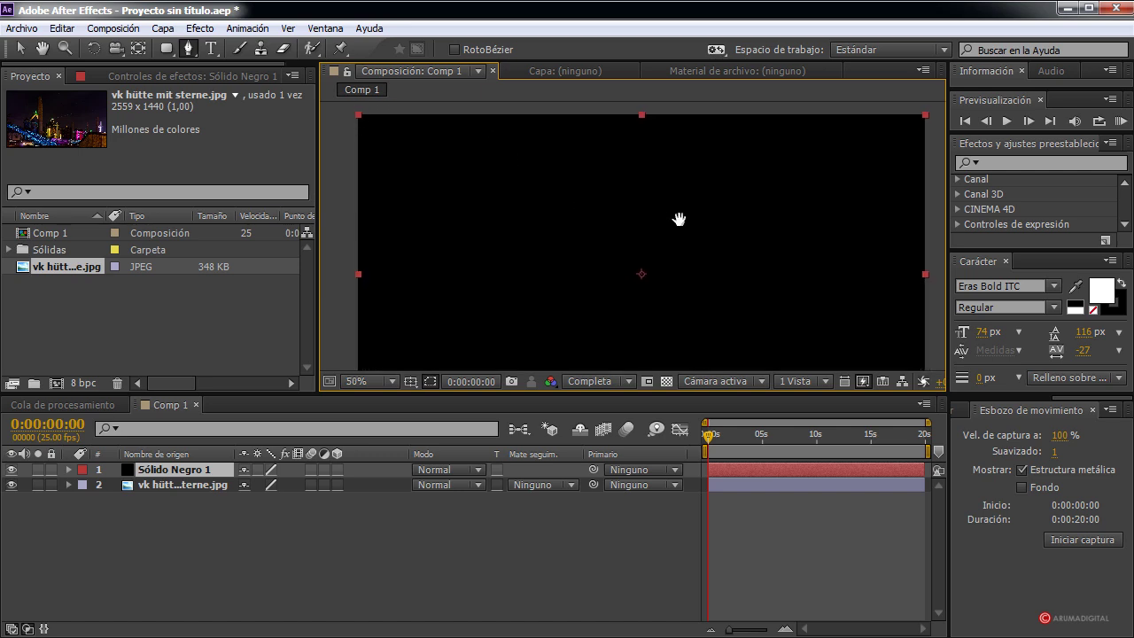
{"action": "left_click", "coordinate": [443, 175]}
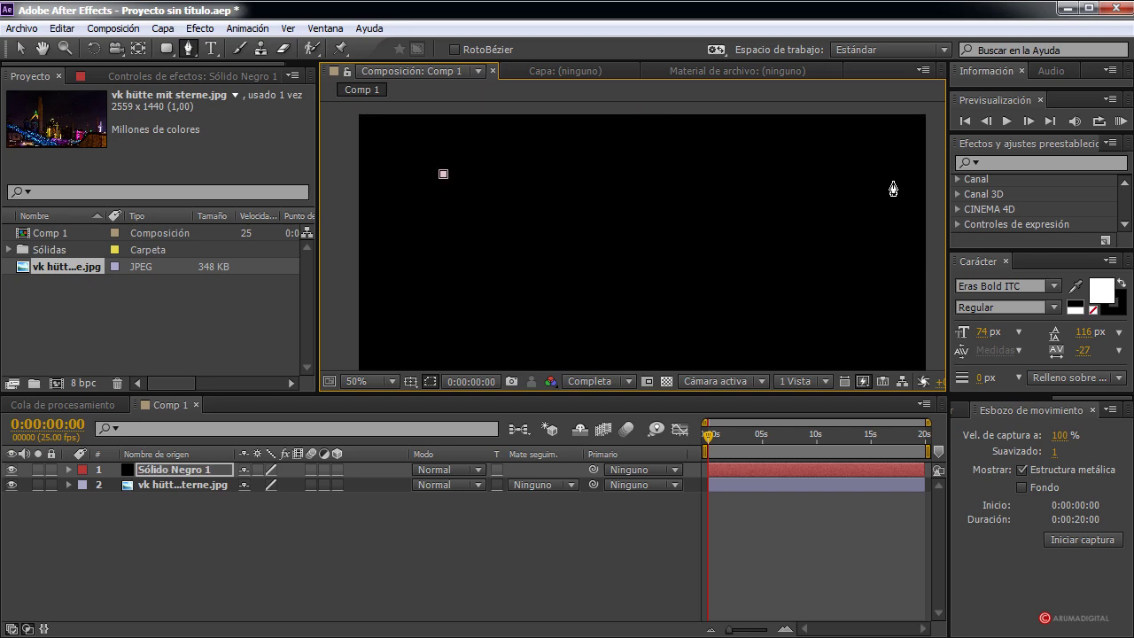
{"action": "left_click", "coordinate": [464, 144]}
{"action": "left_click", "coordinate": [837, 139]}
{"action": "left_click", "coordinate": [856, 161]}
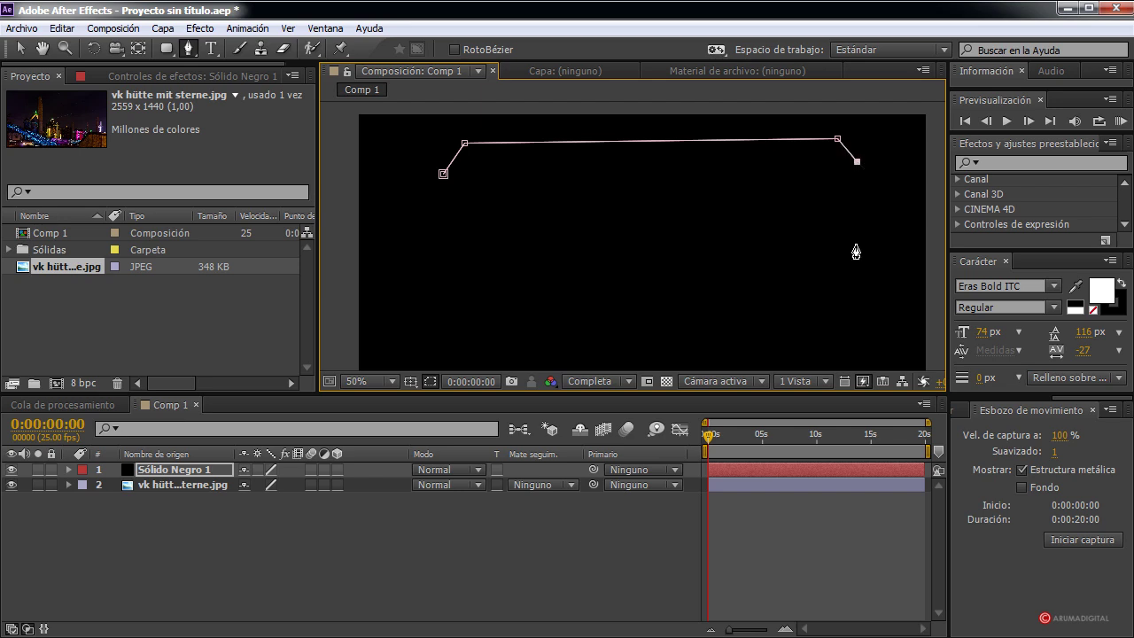
Step: Continue the mask down the solid's right side, around a bevelled lower corner and along the lower edge to just right of centre
{"action": "scroll", "coordinate": [838, 274], "scroll_direction": "down", "scroll_amount": 1}
{"action": "scroll", "coordinate": [827, 282], "scroll_direction": "down", "scroll_amount": 6}
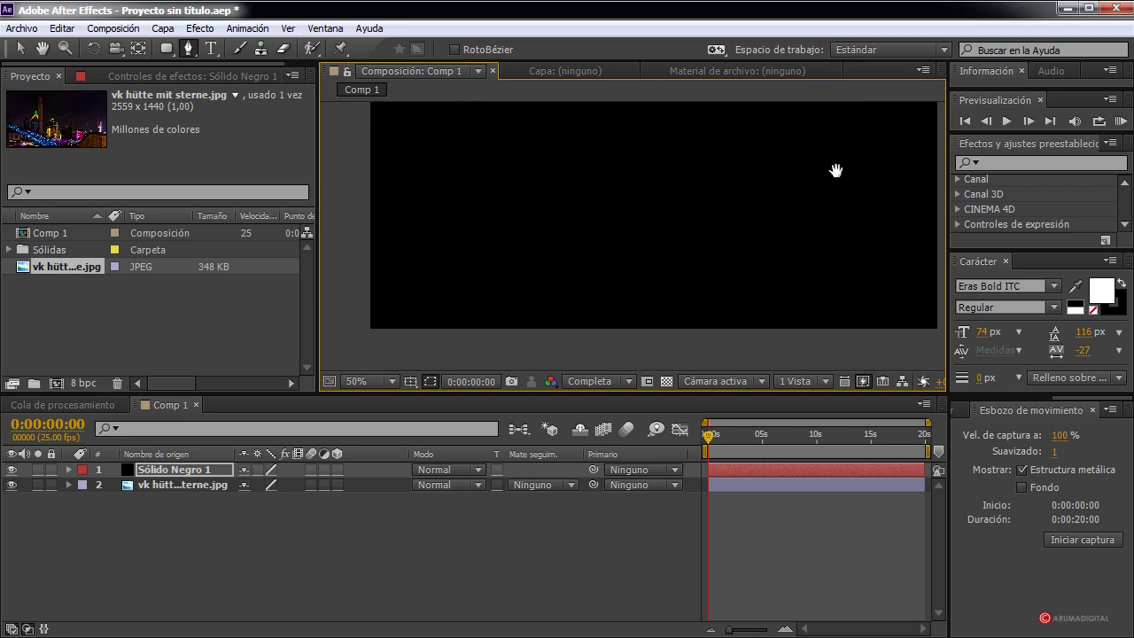
{"action": "scroll", "coordinate": [874, 266], "scroll_direction": "up", "scroll_amount": 1}
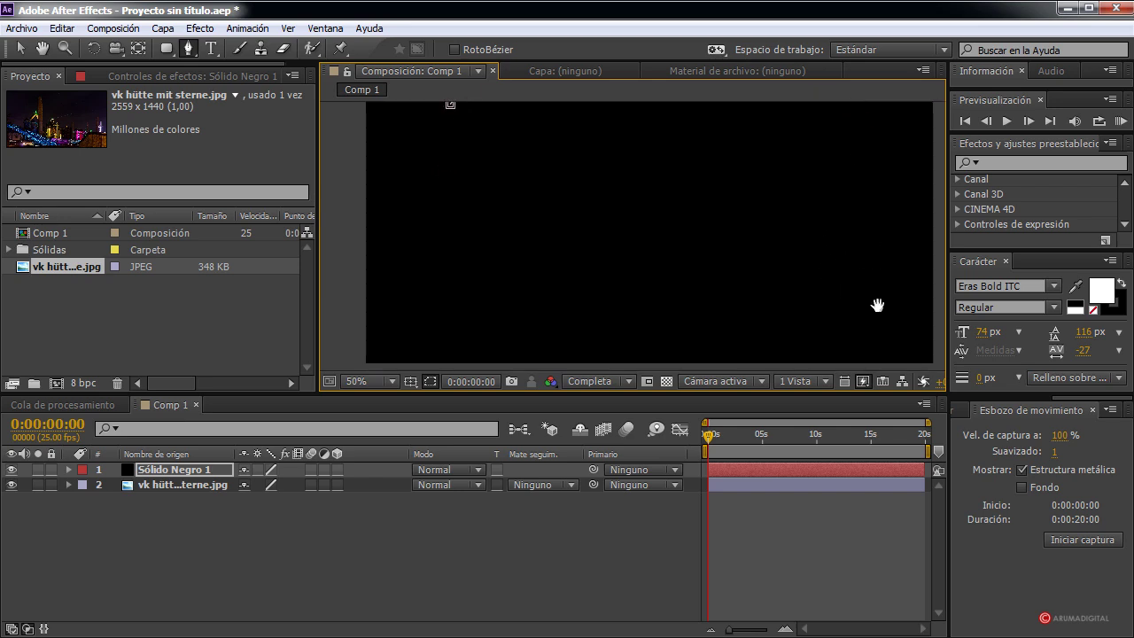
{"action": "scroll", "coordinate": [878, 292], "scroll_direction": "down", "scroll_amount": 1}
{"action": "left_click", "coordinate": [876, 253]}
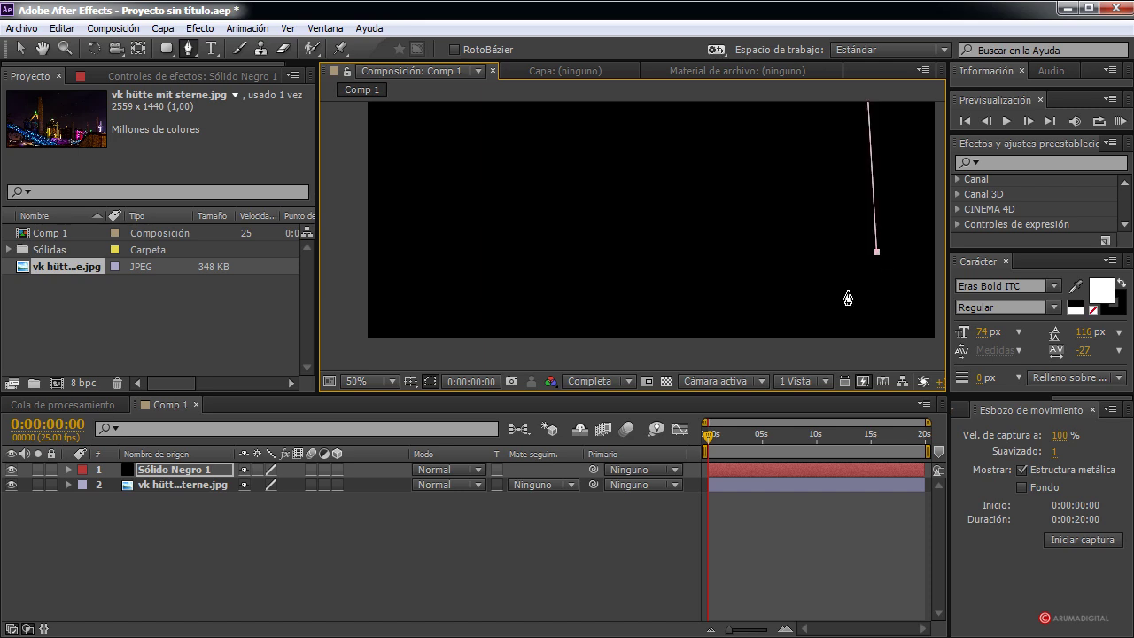
{"action": "left_click", "coordinate": [841, 287]}
{"action": "left_click", "coordinate": [693, 291]}
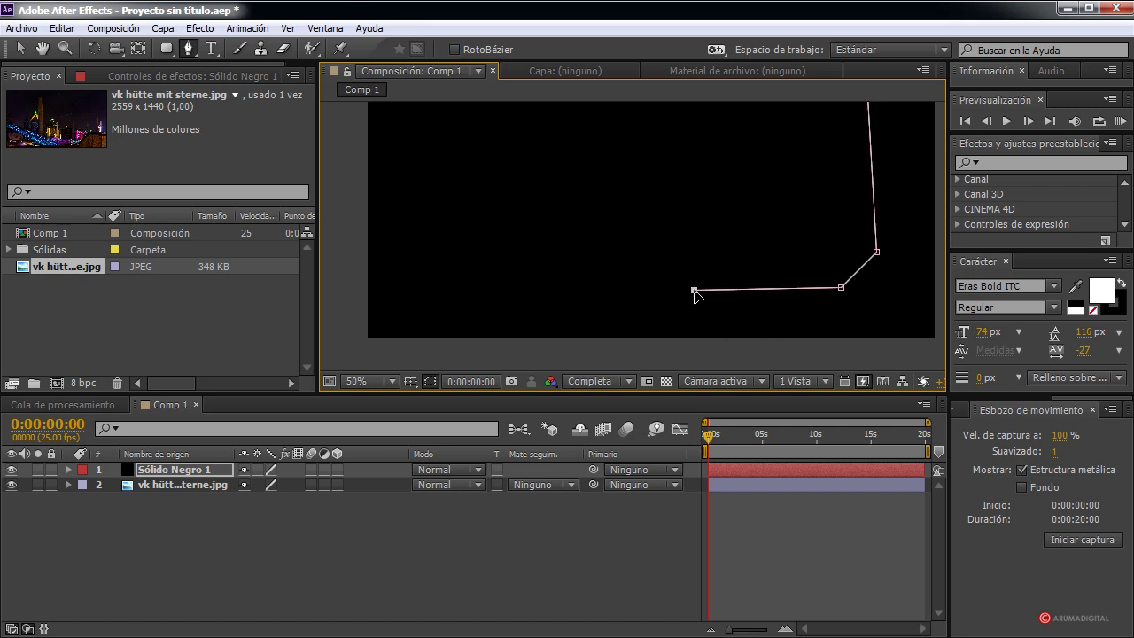
Step: Add a raised nose-like notch in the mask's lower edge, bevel the lower-left corner and close the path at its starting point
{"action": "left_click", "coordinate": [665, 253]}
{"action": "left_click", "coordinate": [576, 251]}
{"action": "left_click", "coordinate": [548, 292]}
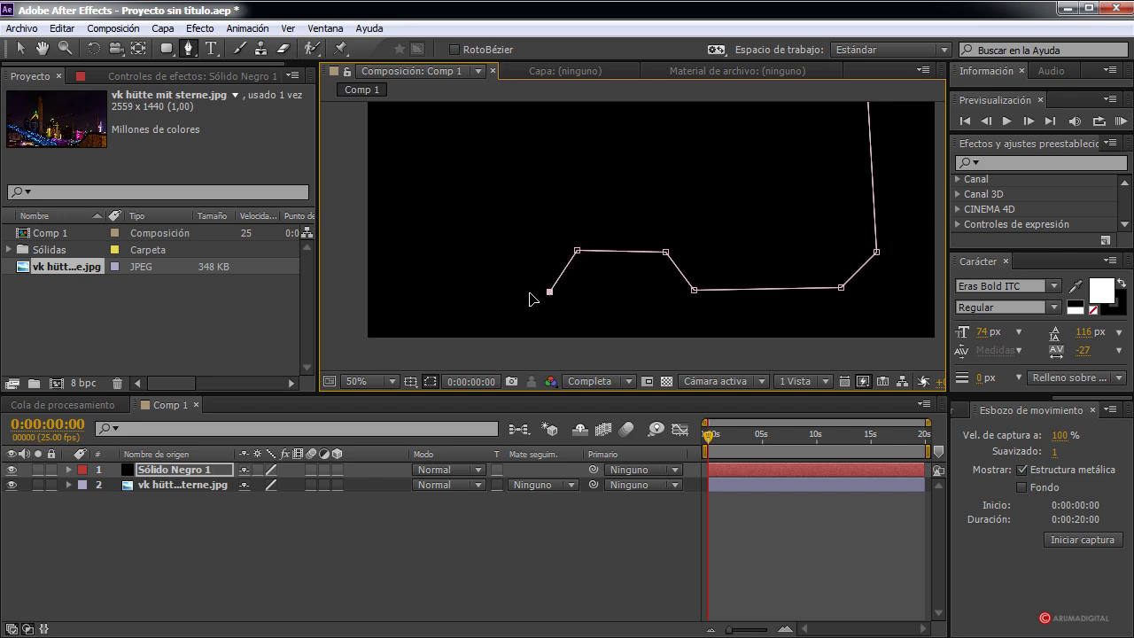
{"action": "left_click", "coordinate": [440, 293]}
{"action": "left_click", "coordinate": [398, 259]}
{"action": "scroll", "coordinate": [537, 236], "scroll_direction": "up", "scroll_amount": 3}
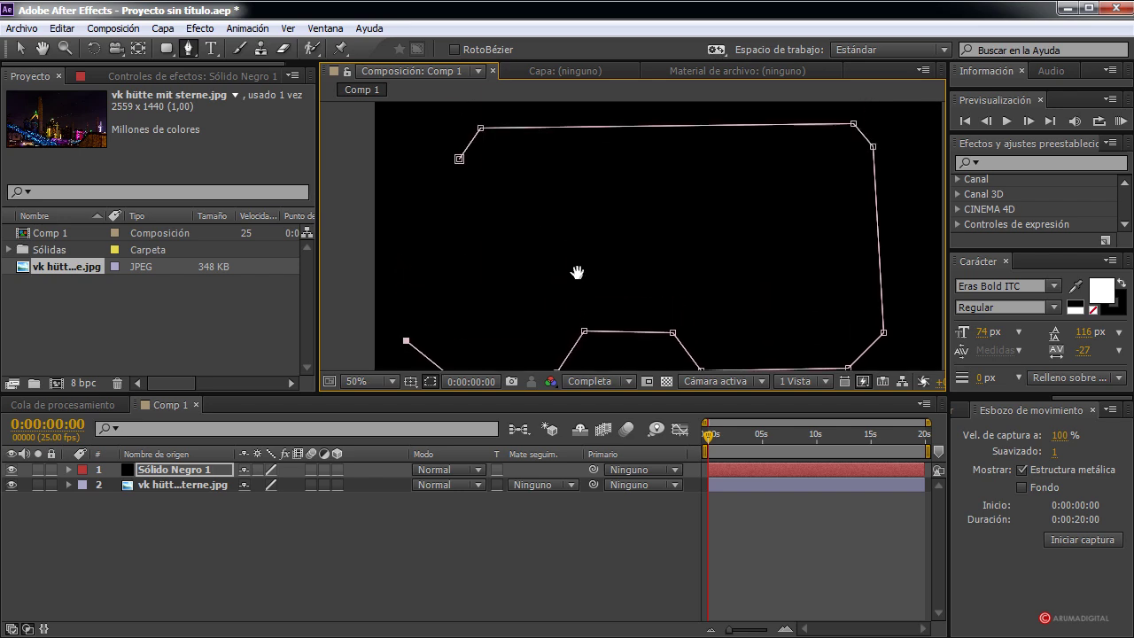
{"action": "left_click", "coordinate": [450, 131]}
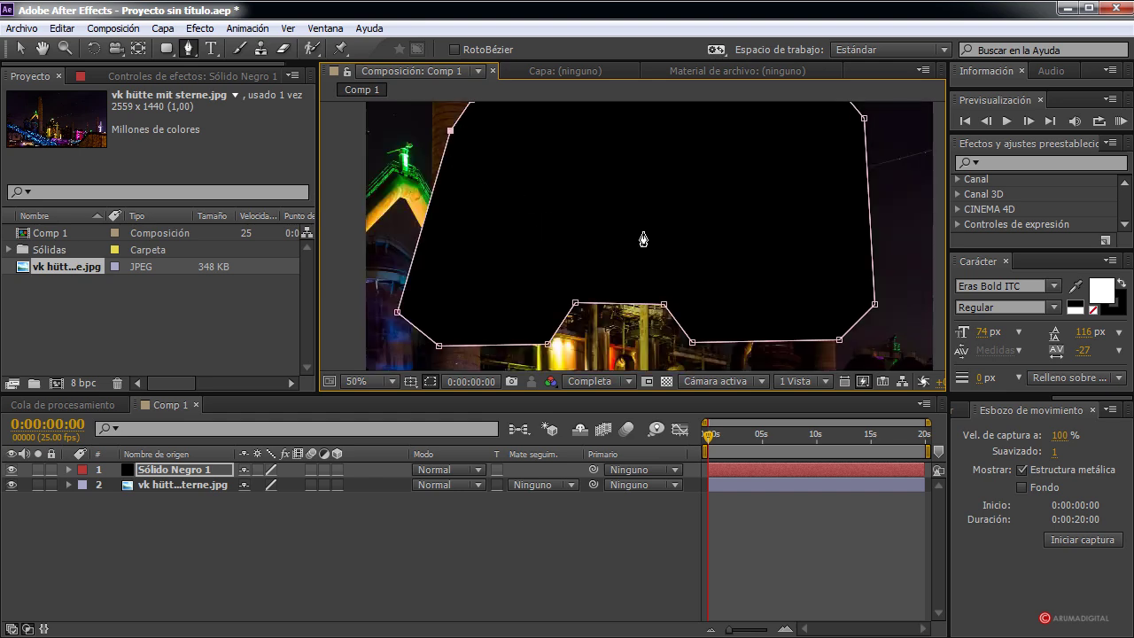
Step: Reposition the mask's upper and outer side points so the sides run vertical, the top edge is level and the upper bevels match
{"action": "scroll", "coordinate": [636, 219], "scroll_direction": "down", "scroll_amount": 2}
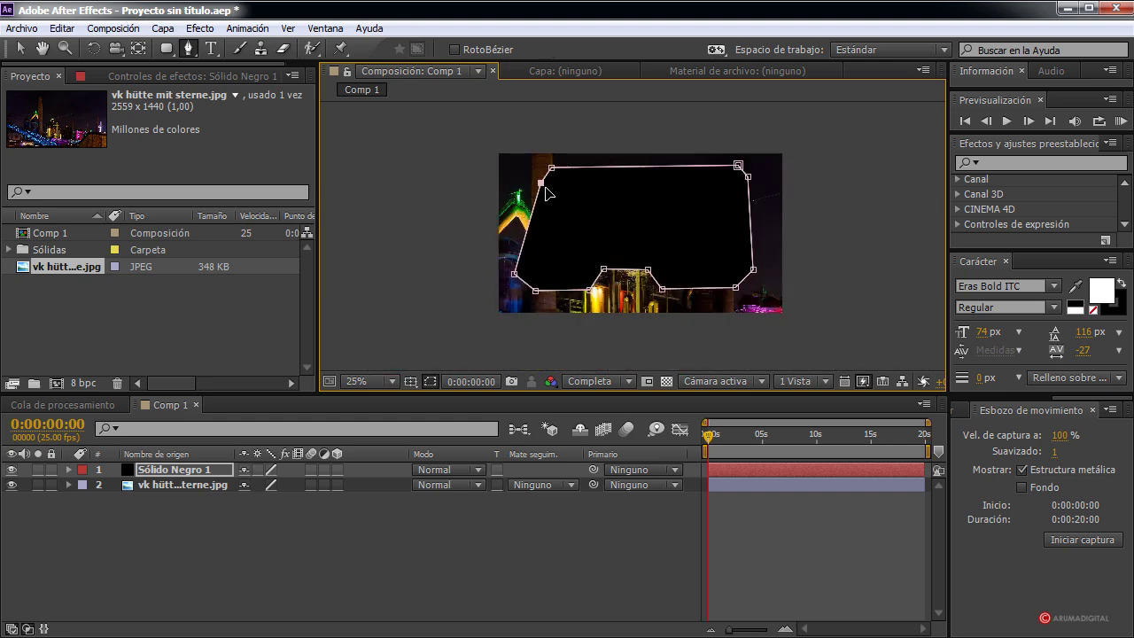
{"action": "left_click_drag", "start_coordinate": [542, 186], "coordinate": [531, 183]}
{"action": "scroll", "coordinate": [729, 169], "scroll_direction": "up", "scroll_amount": 1}
{"action": "scroll", "coordinate": [628, 240], "scroll_direction": "up", "scroll_amount": 1}
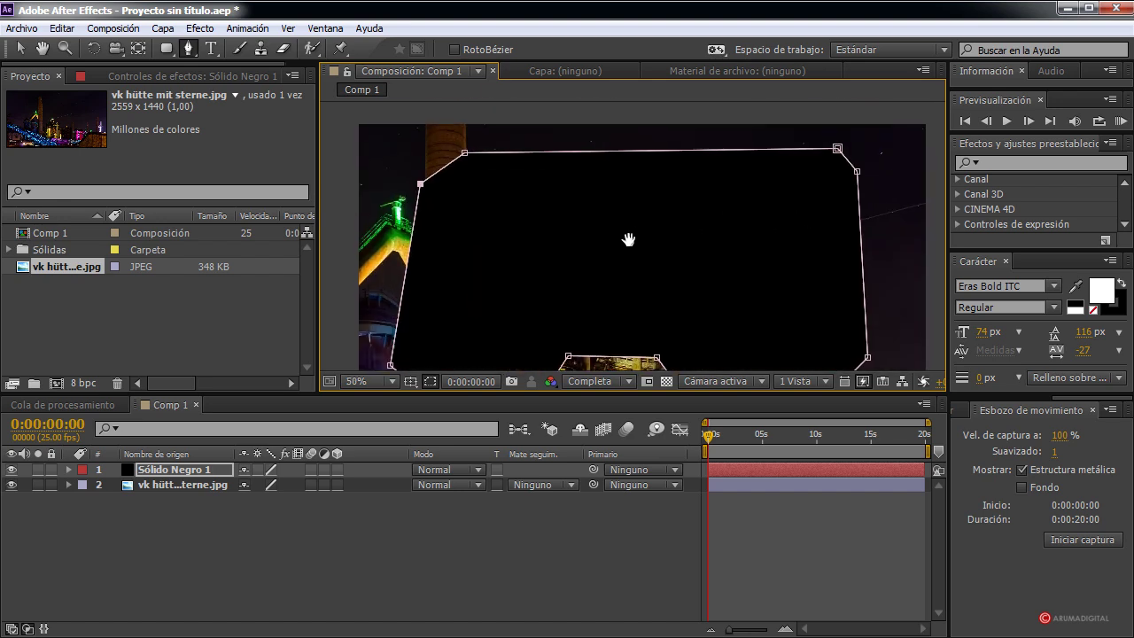
{"action": "left_click_drag", "start_coordinate": [839, 142], "coordinate": [878, 172]}
{"action": "left_click_drag", "start_coordinate": [893, 263], "coordinate": [890, 235]}
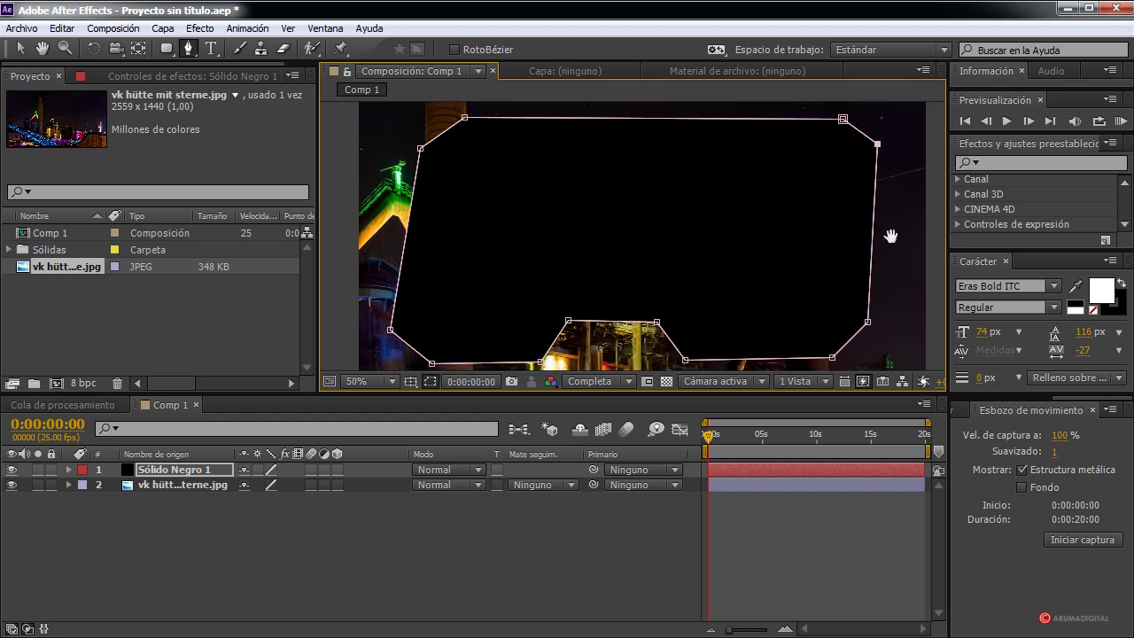
{"action": "left_click_drag", "start_coordinate": [869, 322], "coordinate": [879, 328]}
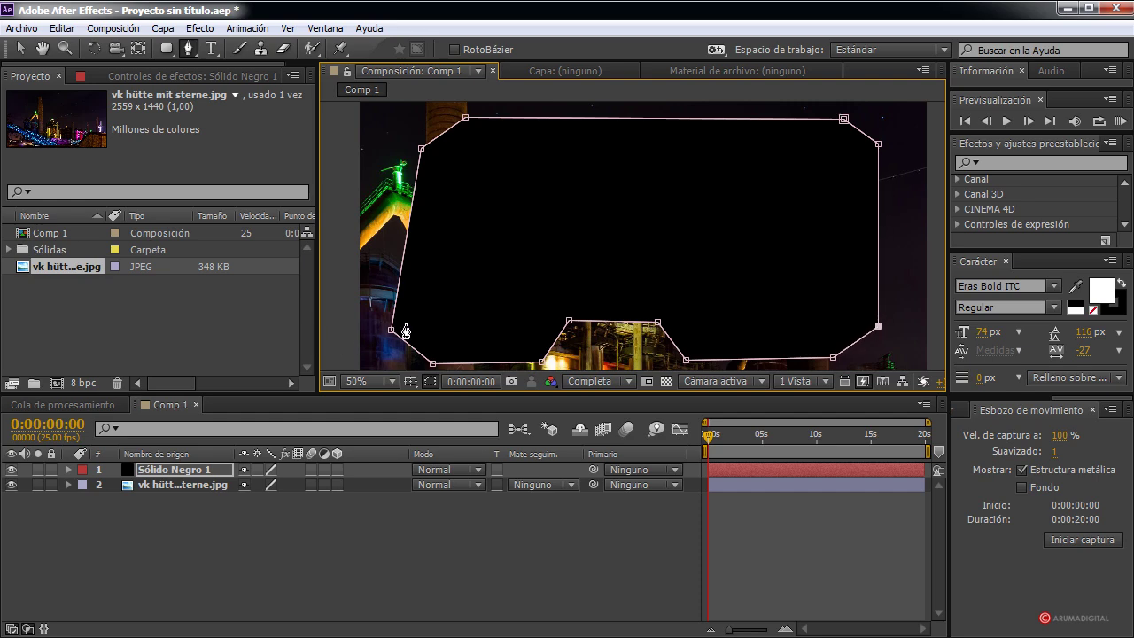
{"action": "left_click_drag", "start_coordinate": [391, 330], "coordinate": [412, 333]}
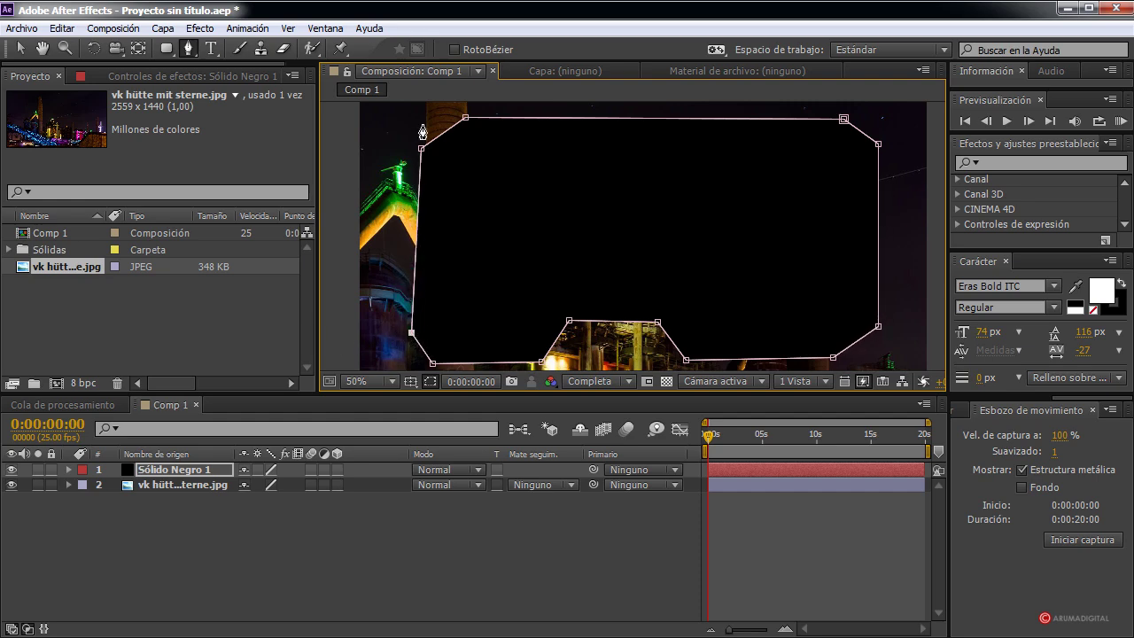
{"action": "left_click_drag", "start_coordinate": [422, 150], "coordinate": [411, 149]}
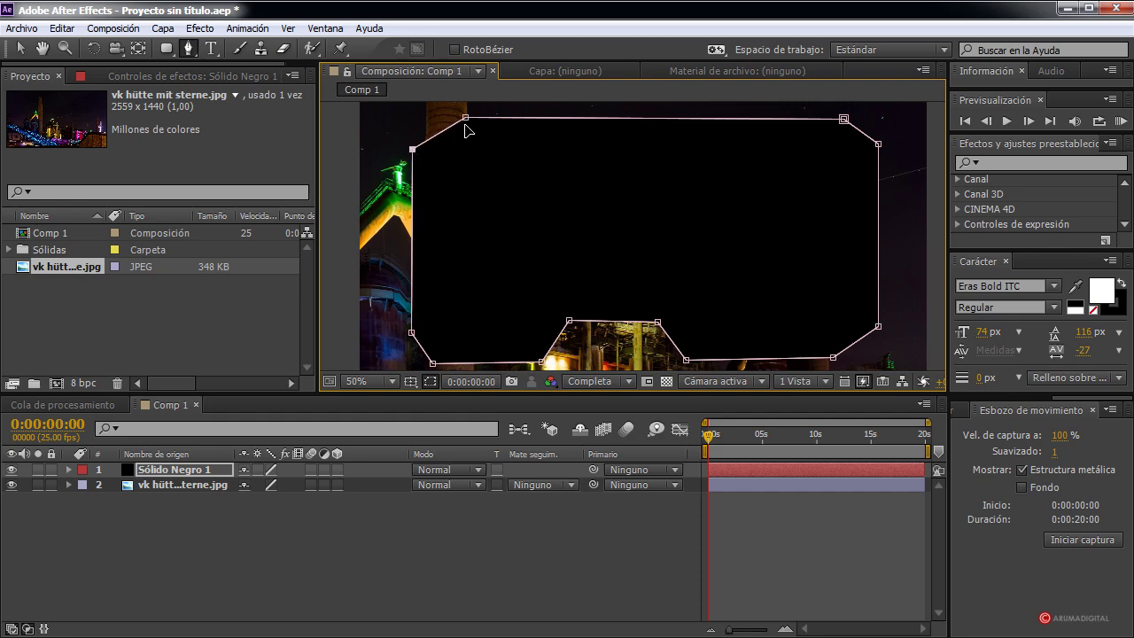
{"action": "left_click_drag", "start_coordinate": [466, 123], "coordinate": [451, 125]}
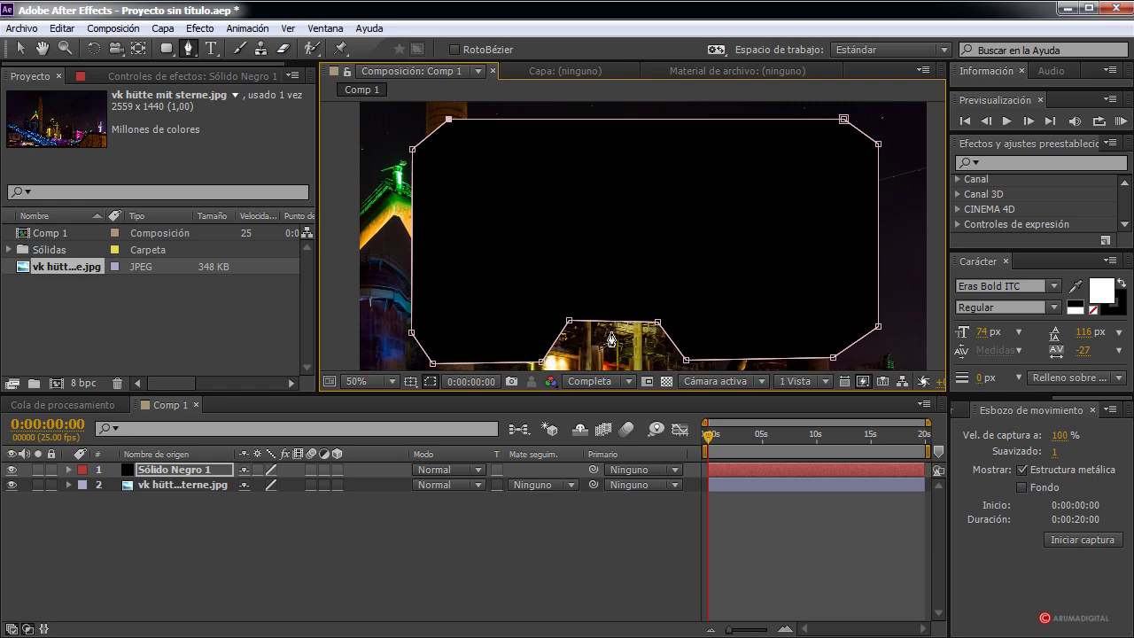
Step: Shift the mask's central notch to the right and widen it, and even out the bevels of the two lower corners
{"action": "left_click_drag", "start_coordinate": [689, 366], "coordinate": [746, 356]}
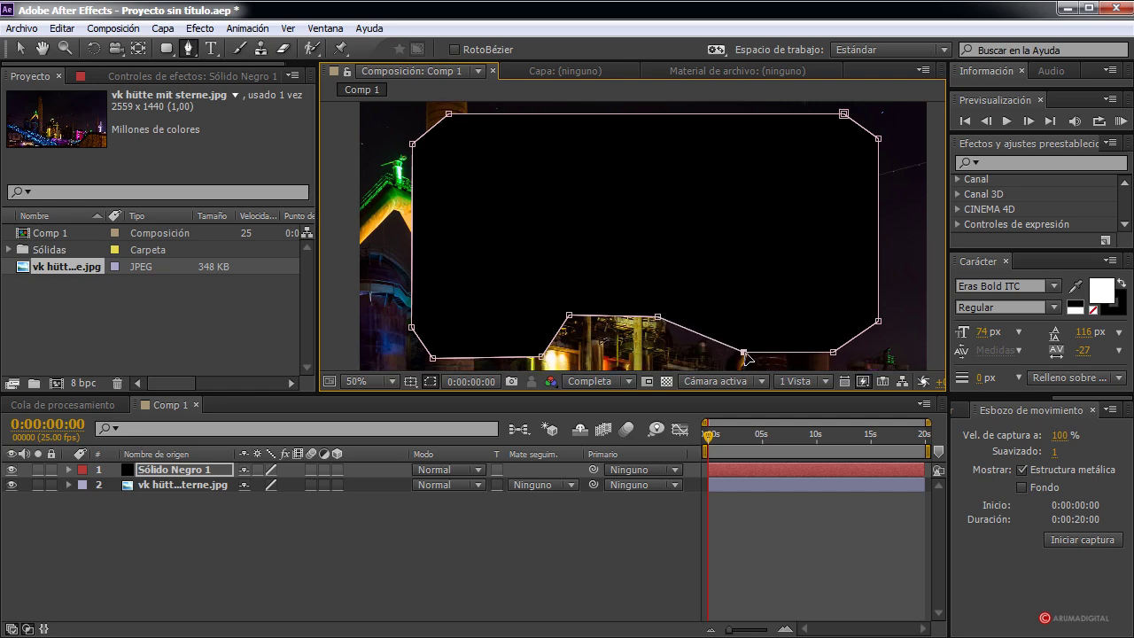
{"action": "left_click_drag", "start_coordinate": [658, 317], "coordinate": [712, 318]}
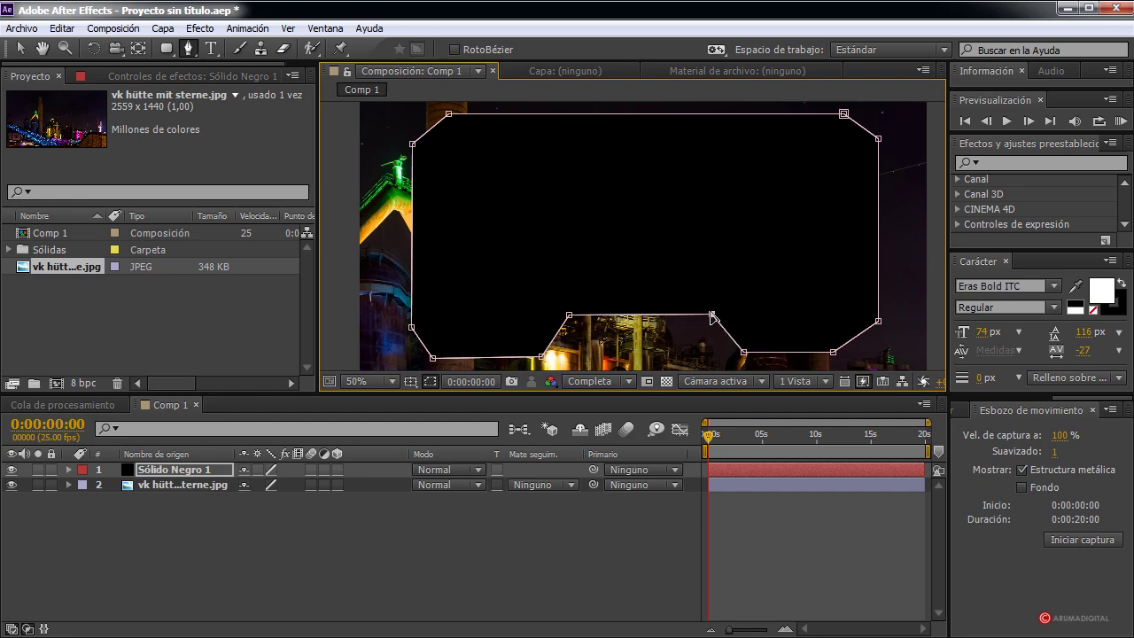
{"action": "left_click_drag", "start_coordinate": [571, 322], "coordinate": [599, 322]}
{"action": "left_click_drag", "start_coordinate": [546, 360], "coordinate": [563, 356]}
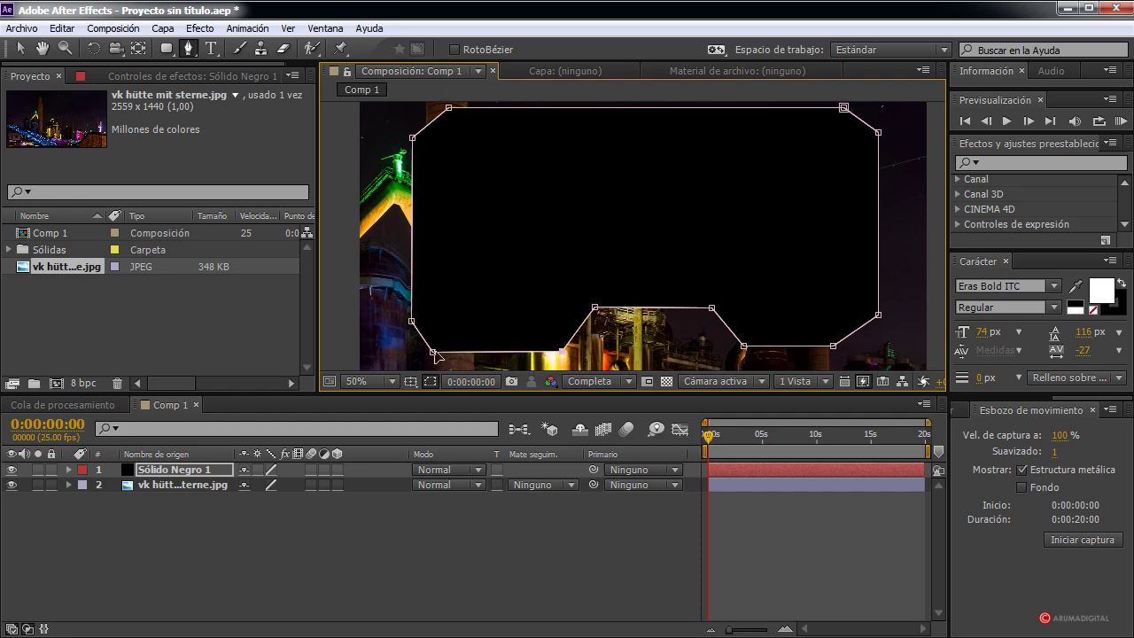
{"action": "left_click_drag", "start_coordinate": [434, 357], "coordinate": [447, 358]}
{"action": "left_click_drag", "start_coordinate": [834, 346], "coordinate": [880, 311]}
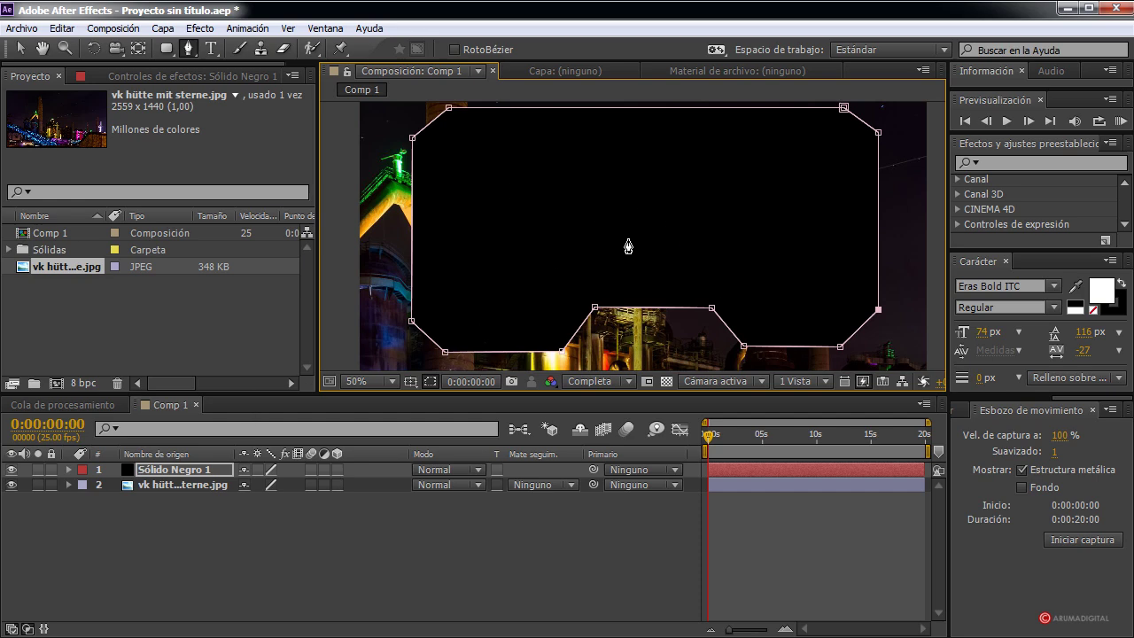
Step: Create a new shape layer above the black solid and add a rectangle that covers the whole composition
{"action": "left_click", "coordinate": [213, 469]}
{"action": "left_click", "coordinate": [163, 29]}
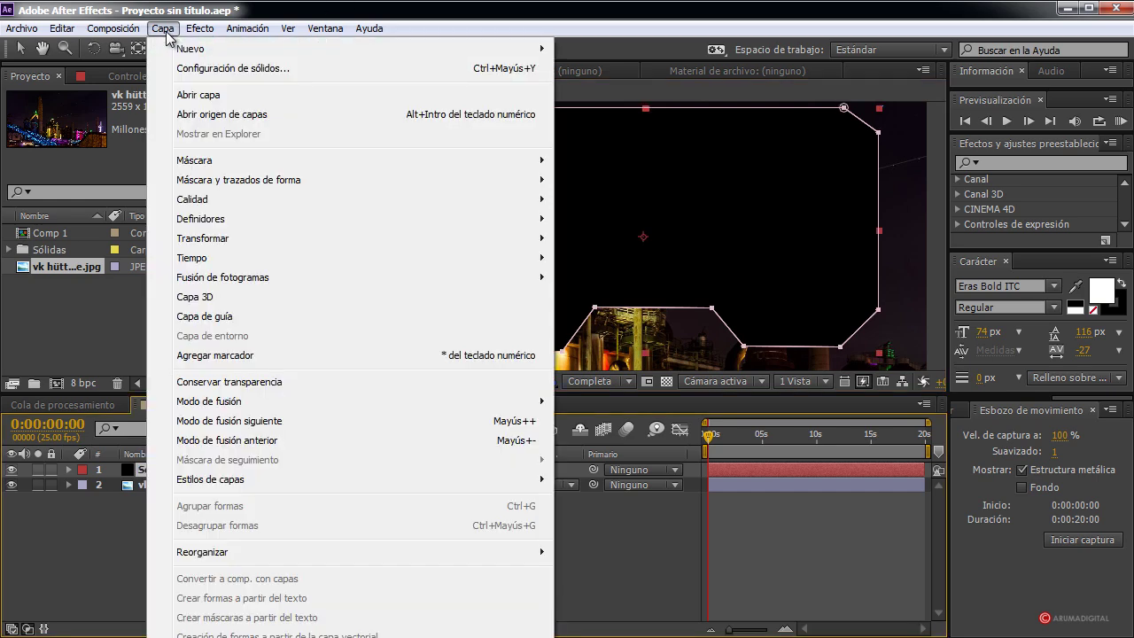
{"action": "mouse_move", "coordinate": [186, 48]}
{"action": "left_click", "coordinate": [613, 147]}
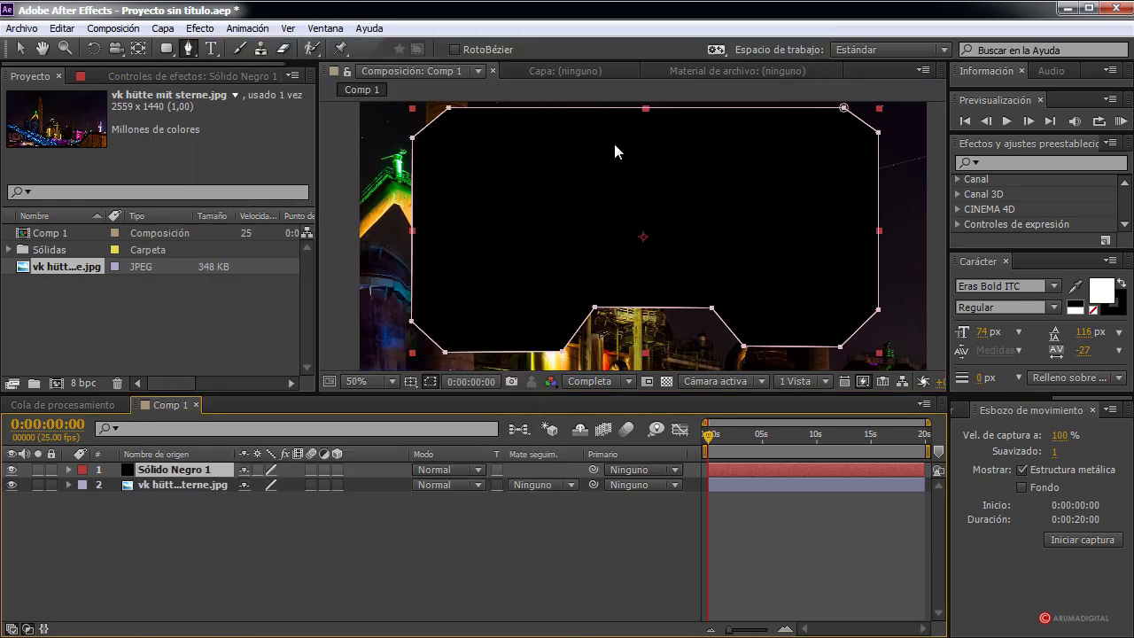
{"action": "left_click", "coordinate": [166, 49]}
{"action": "left_click_drag", "start_coordinate": [165, 50], "coordinate": [246, 48]}
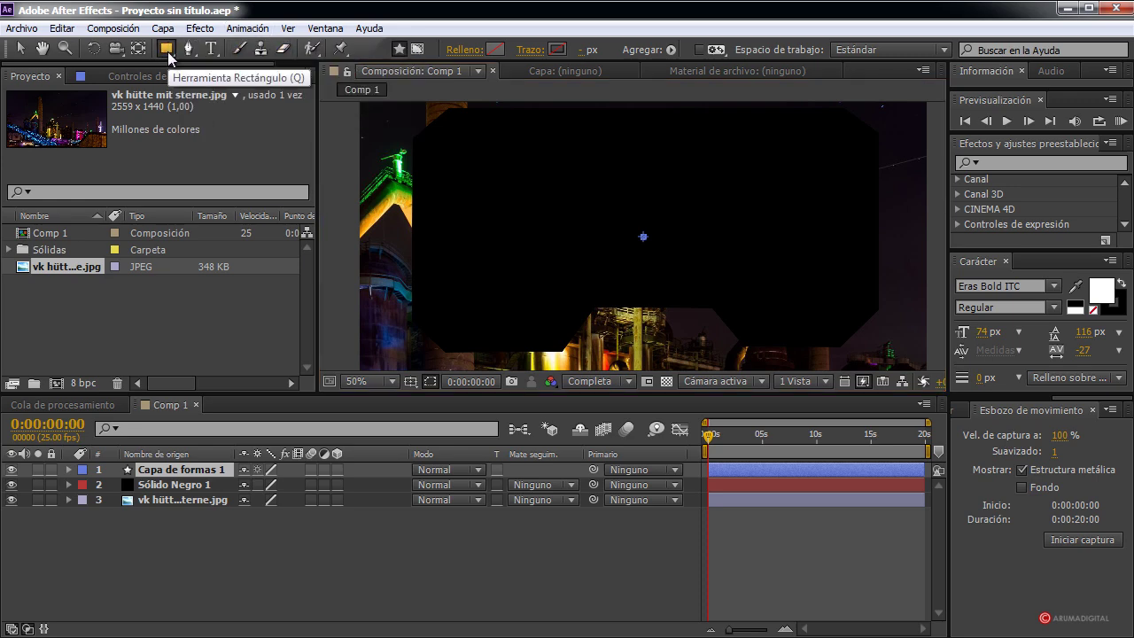
{"action": "double_click", "coordinate": [165, 49]}
{"action": "key", "text": "v"}
{"action": "key", "text": "comma"}
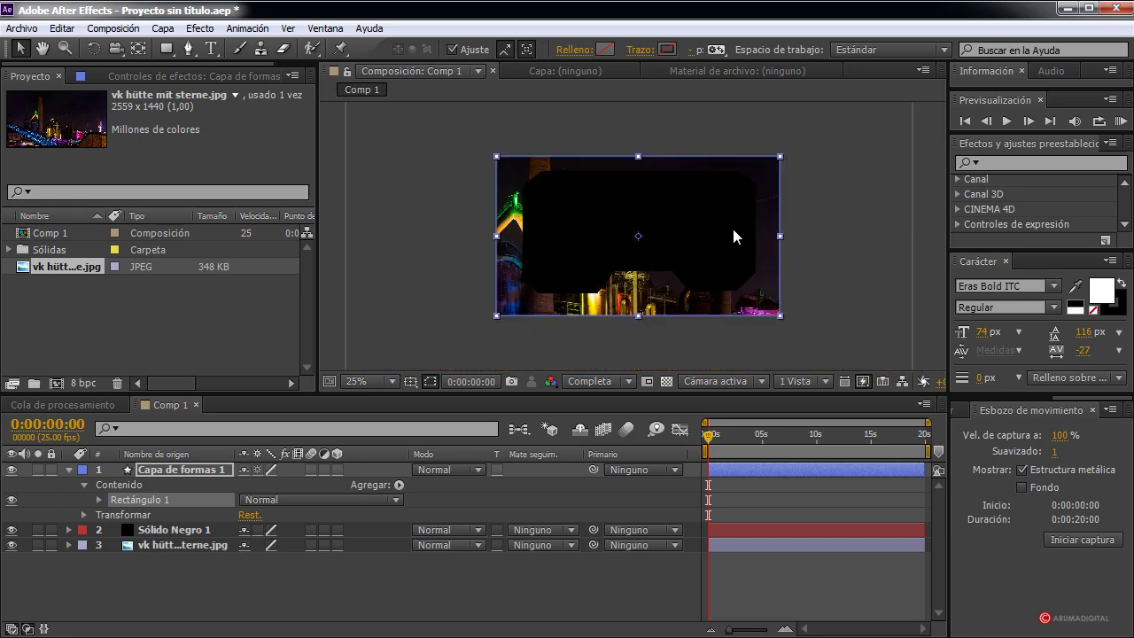
Step: Set the full-frame rectangle's fill type to solid colour, giving it a white fill
{"action": "left_click", "coordinate": [573, 50]}
{"action": "left_click", "coordinate": [243, 223]}
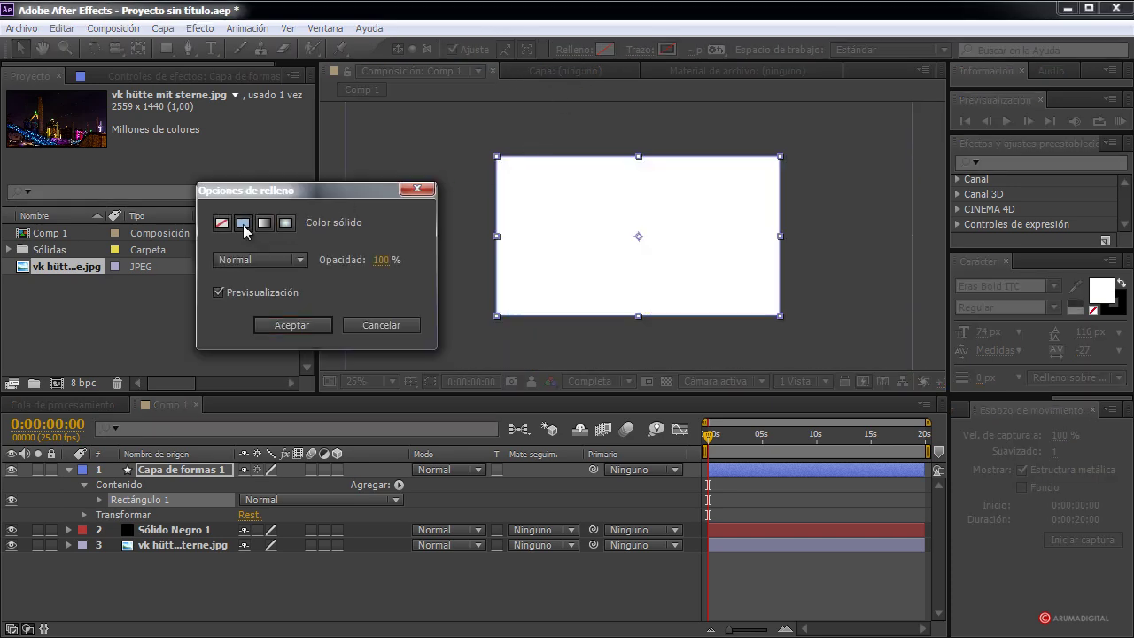
{"action": "left_click", "coordinate": [244, 224]}
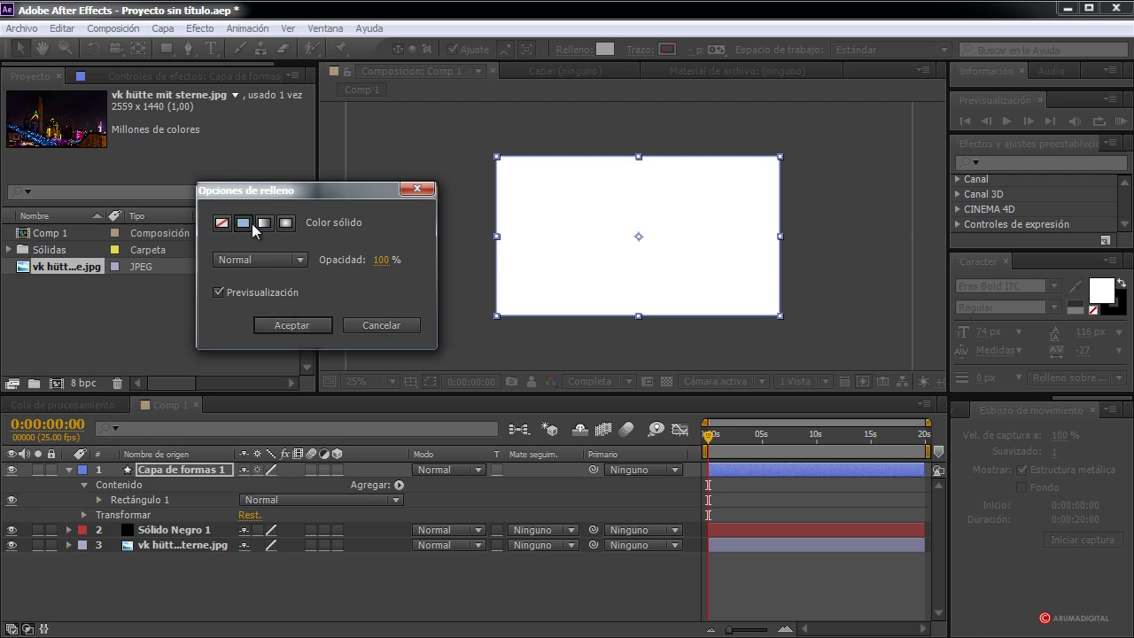
{"action": "left_click", "coordinate": [294, 325]}
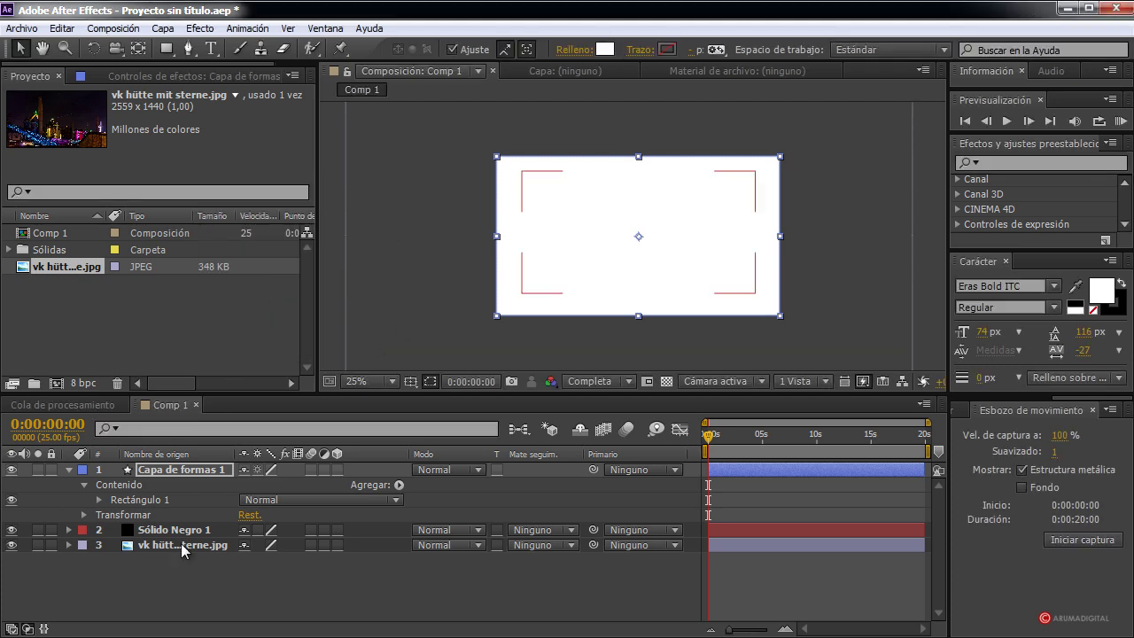
{"action": "left_click", "coordinate": [98, 500]}
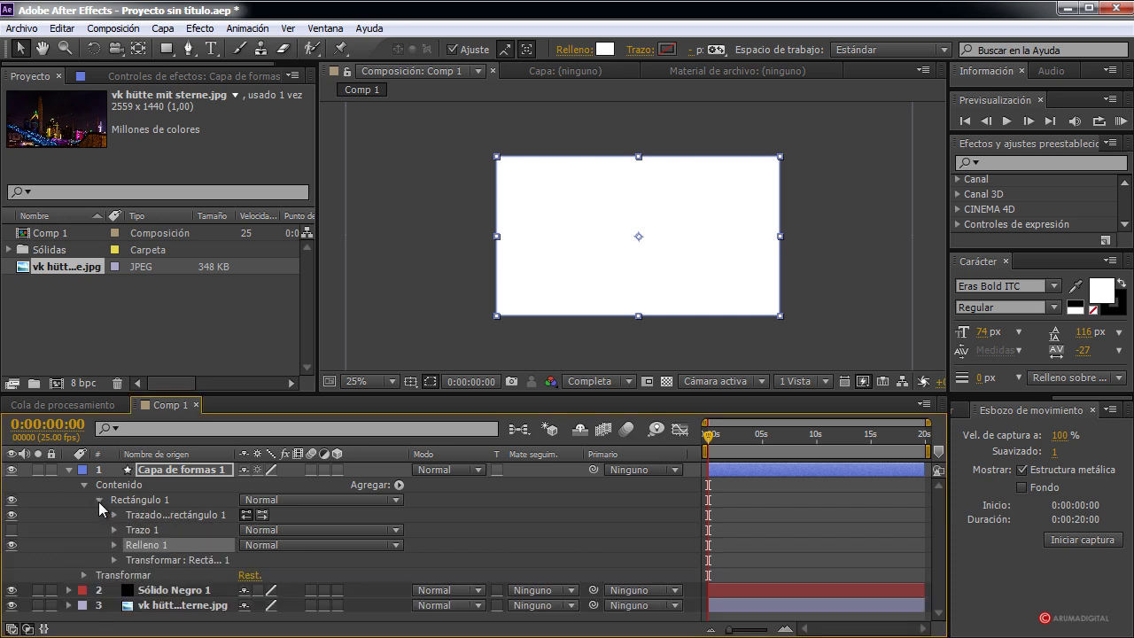
{"action": "left_click", "coordinate": [98, 501]}
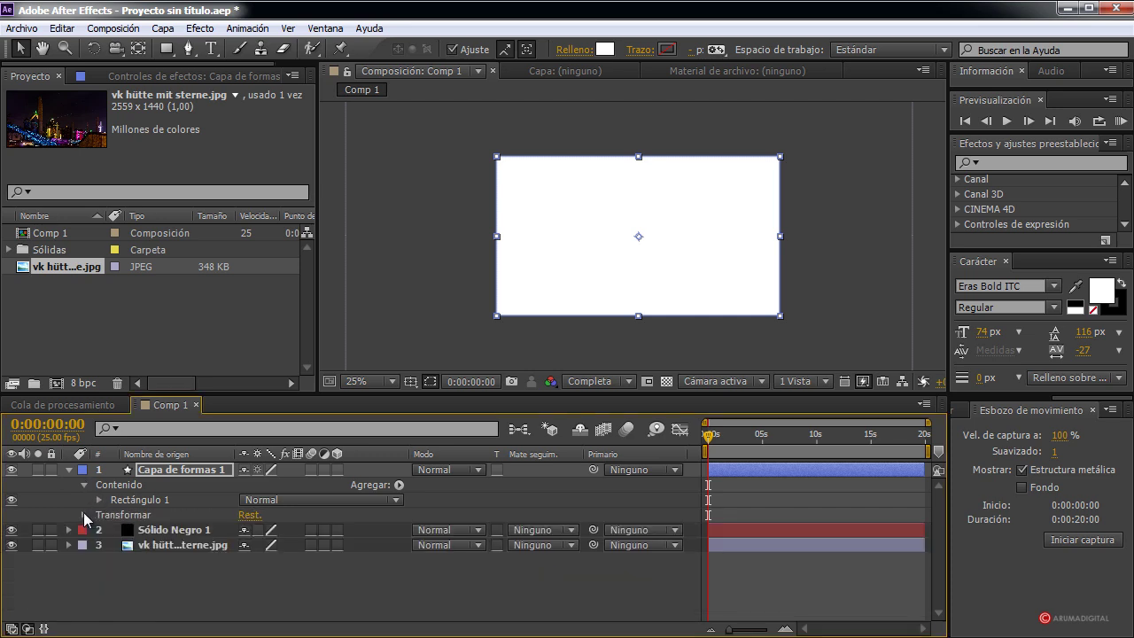
Step: Set the white rectangle layer's scale to 81% in width and height, and move the layer below the black solid
{"action": "left_click", "coordinate": [85, 514]}
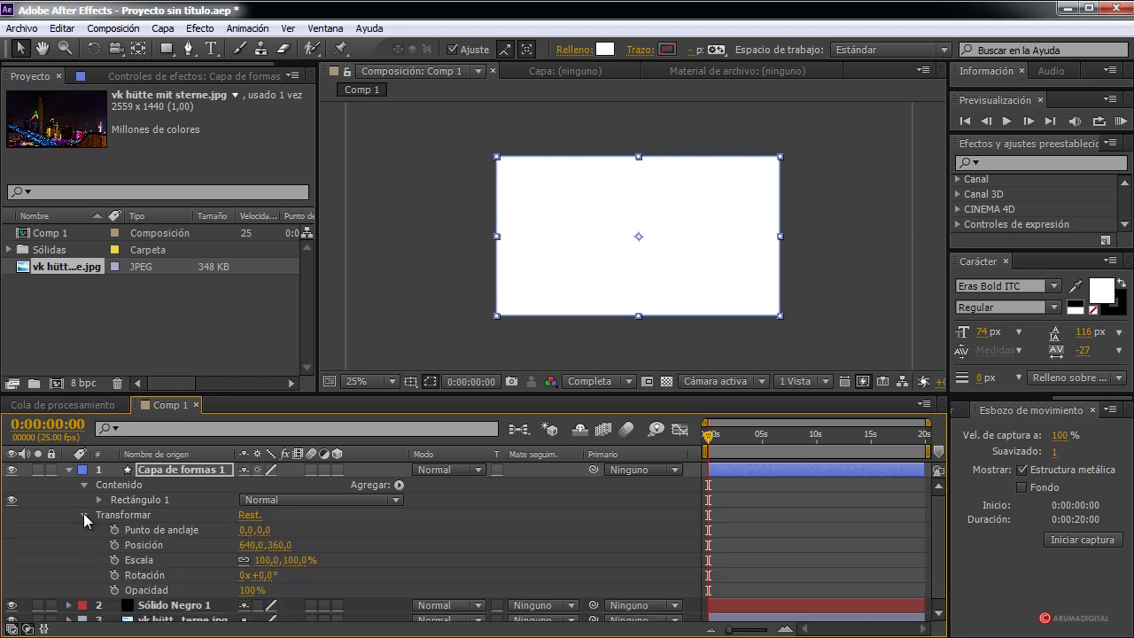
{"action": "left_click", "coordinate": [245, 559]}
{"action": "mouse_move", "coordinate": [258, 559]}
{"action": "left_mouse_down"}
{"action": "mouse_move", "coordinate": [218, 555]}
{"action": "mouse_move", "coordinate": [273, 560]}
{"action": "left_mouse_up"}
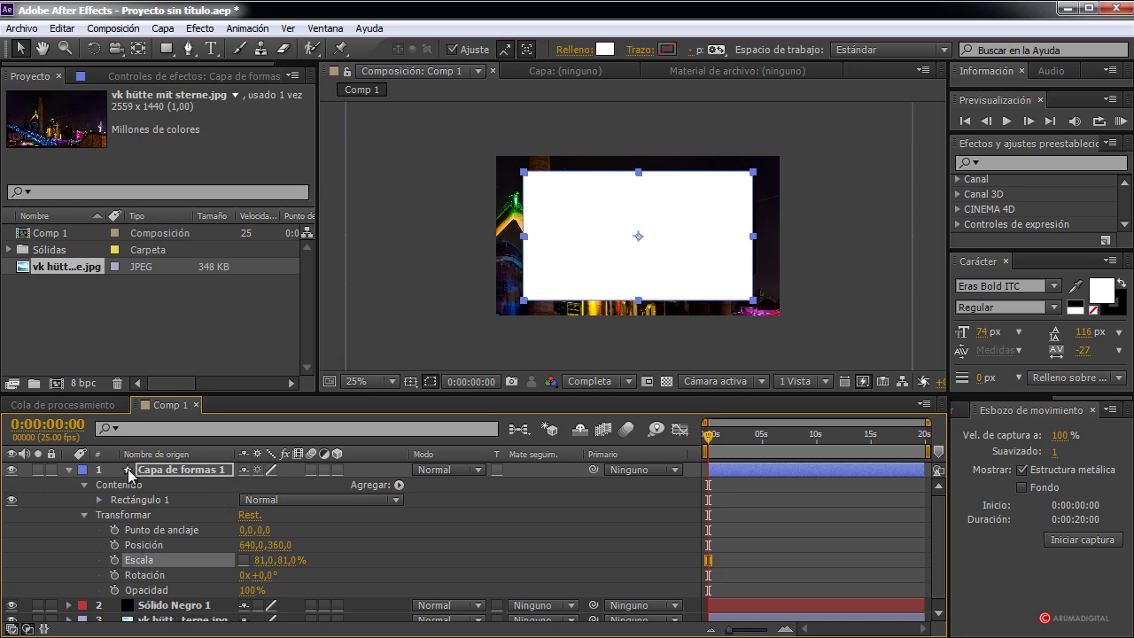
{"action": "left_click", "coordinate": [70, 471]}
{"action": "key", "text": "ctrl+bracketleft"}
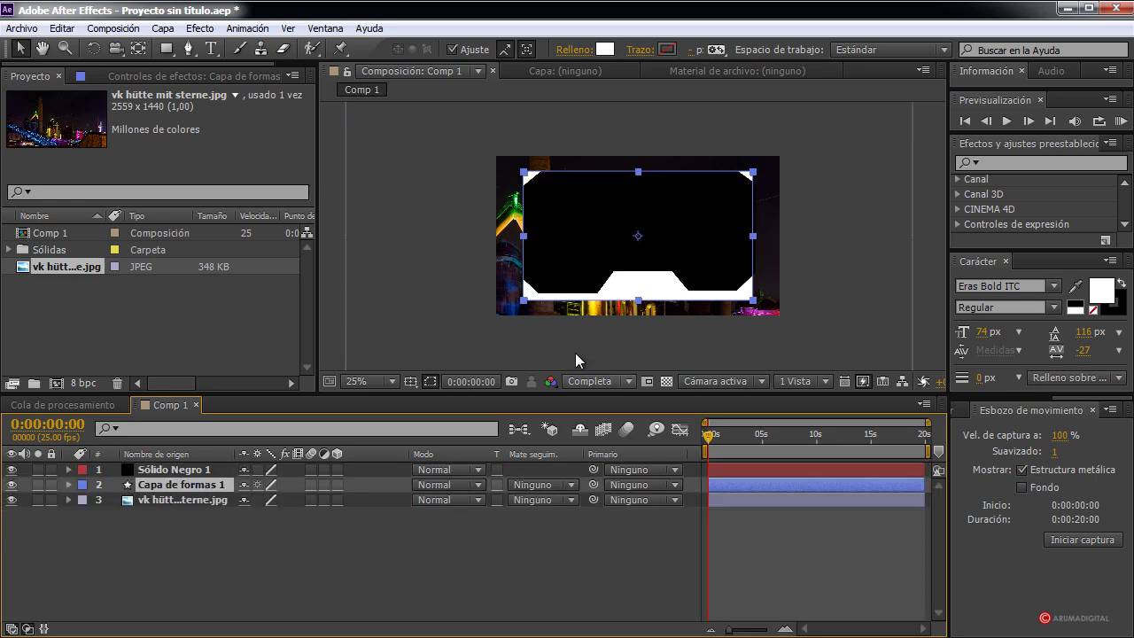
Step: Move the black solid's two right-side mask points inward so they align with the white rectangle's right edge
{"action": "key", "text": "period"}
{"action": "left_click_drag", "start_coordinate": [673, 178], "coordinate": [676, 162]}
{"action": "mouse_move", "coordinate": [632, 243]}
{"action": "left_mouse_down"}
{"action": "mouse_move", "coordinate": [630, 207]}
{"action": "mouse_move", "coordinate": [631, 223]}
{"action": "left_mouse_up"}
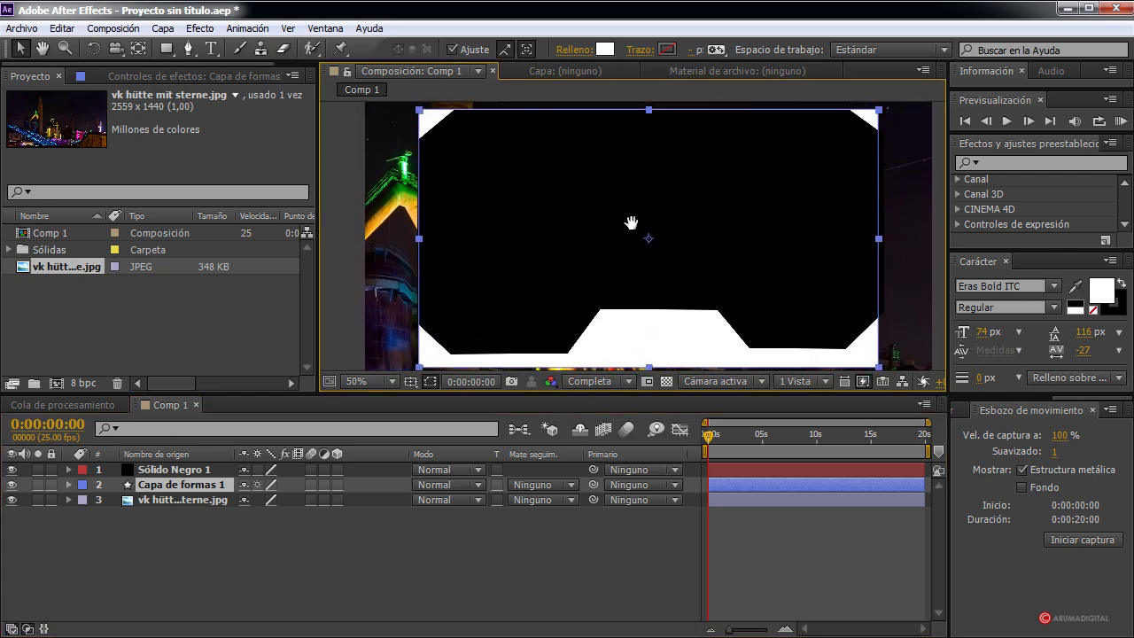
{"action": "left_click", "coordinate": [173, 471]}
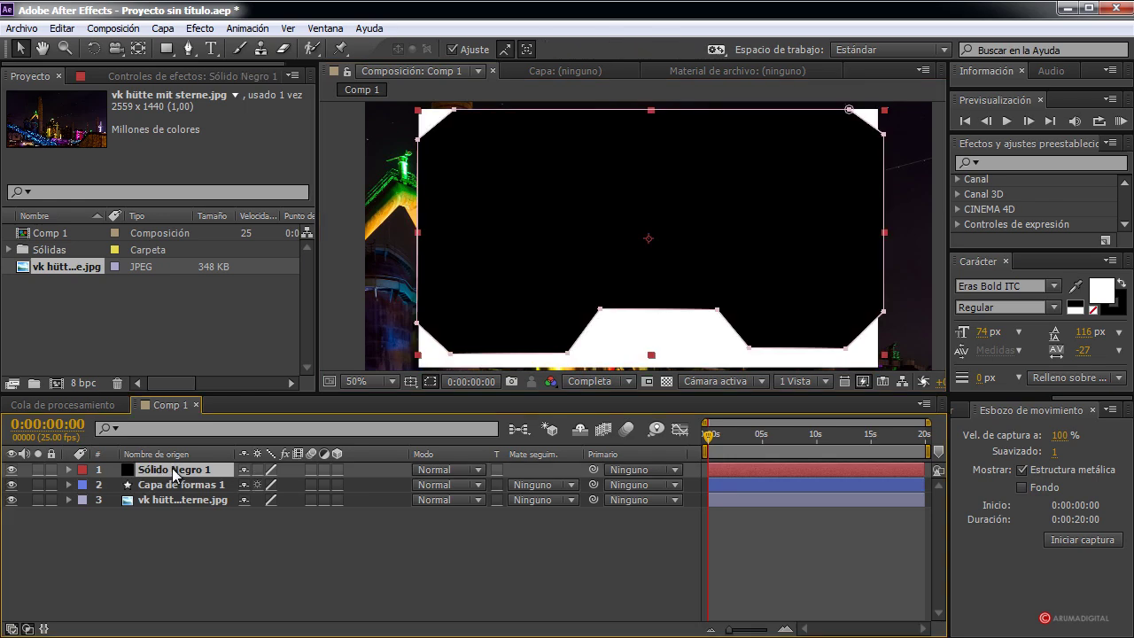
{"action": "left_click_drag", "start_coordinate": [884, 135], "coordinate": [883, 140]}
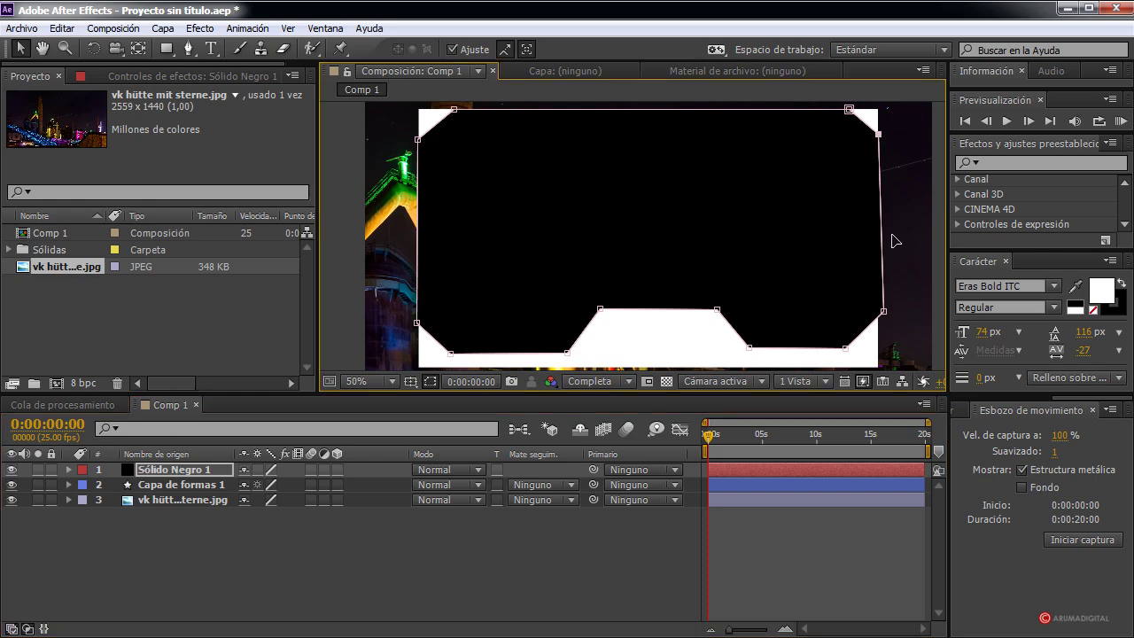
{"action": "left_click_drag", "start_coordinate": [885, 317], "coordinate": [881, 316]}
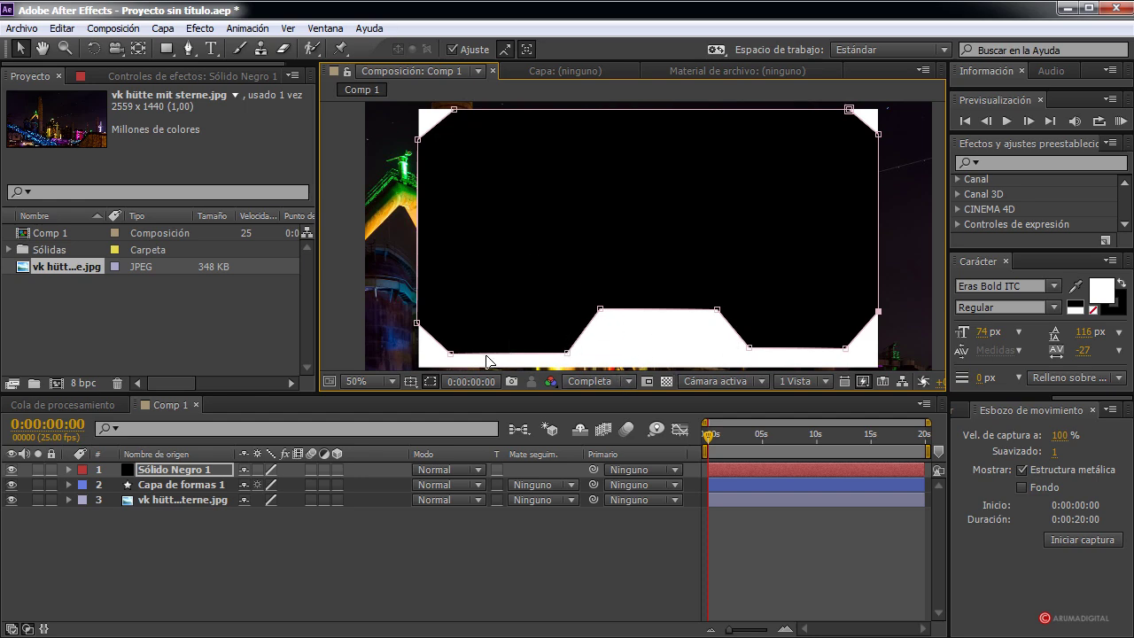
Step: Lower the four bottom mask points on both sides of the central notch to the white rectangle's bottom edge
{"action": "scroll", "coordinate": [451, 356], "scroll_direction": "down", "scroll_amount": 2}
{"action": "left_click_drag", "start_coordinate": [452, 356], "coordinate": [452, 356]}
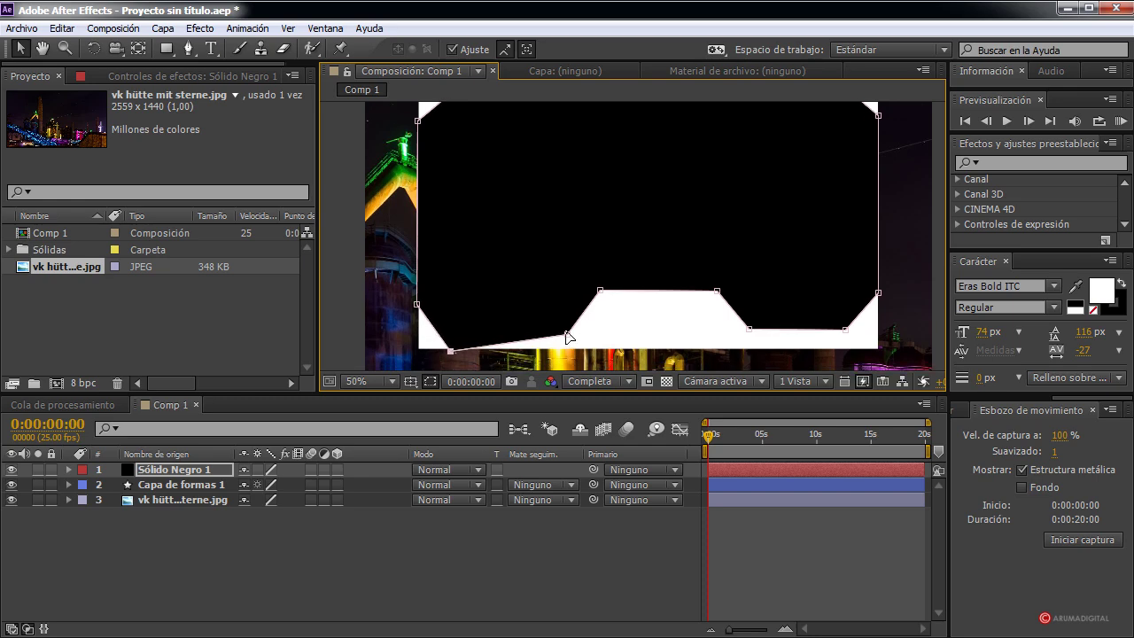
{"action": "left_click_drag", "start_coordinate": [567, 337], "coordinate": [566, 348]}
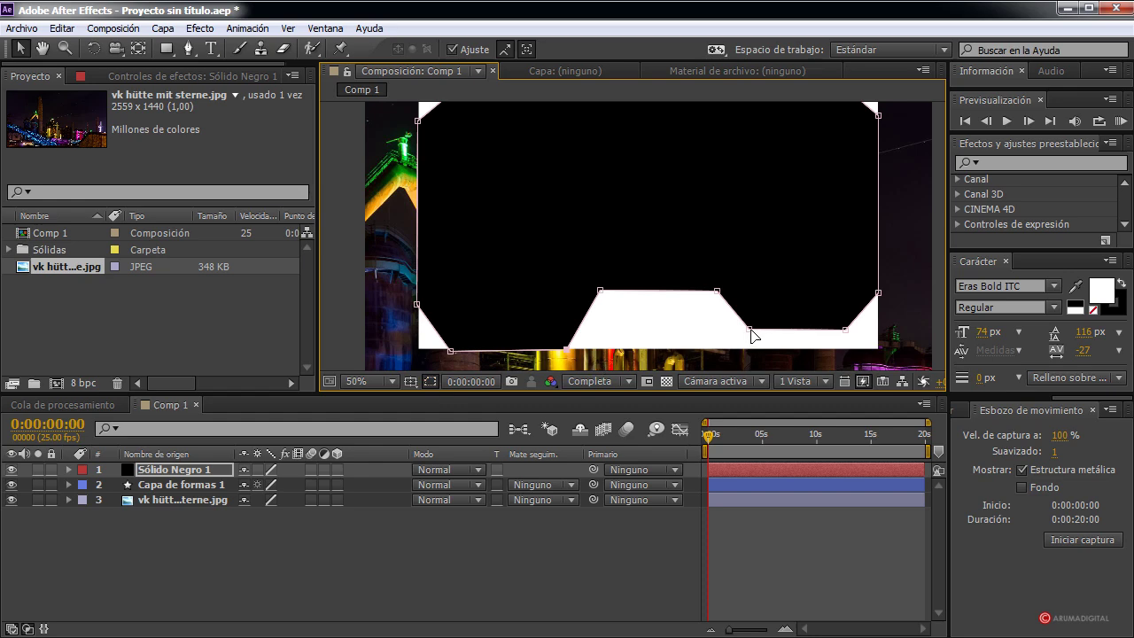
{"action": "left_click_drag", "start_coordinate": [751, 330], "coordinate": [751, 350]}
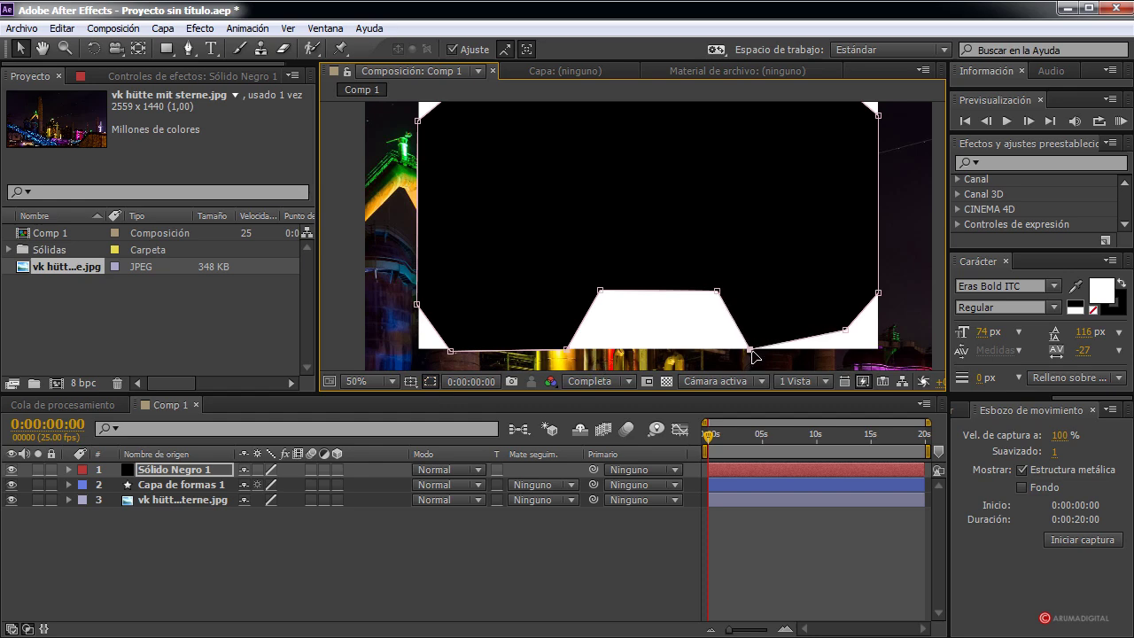
{"action": "left_click_drag", "start_coordinate": [845, 329], "coordinate": [845, 349]}
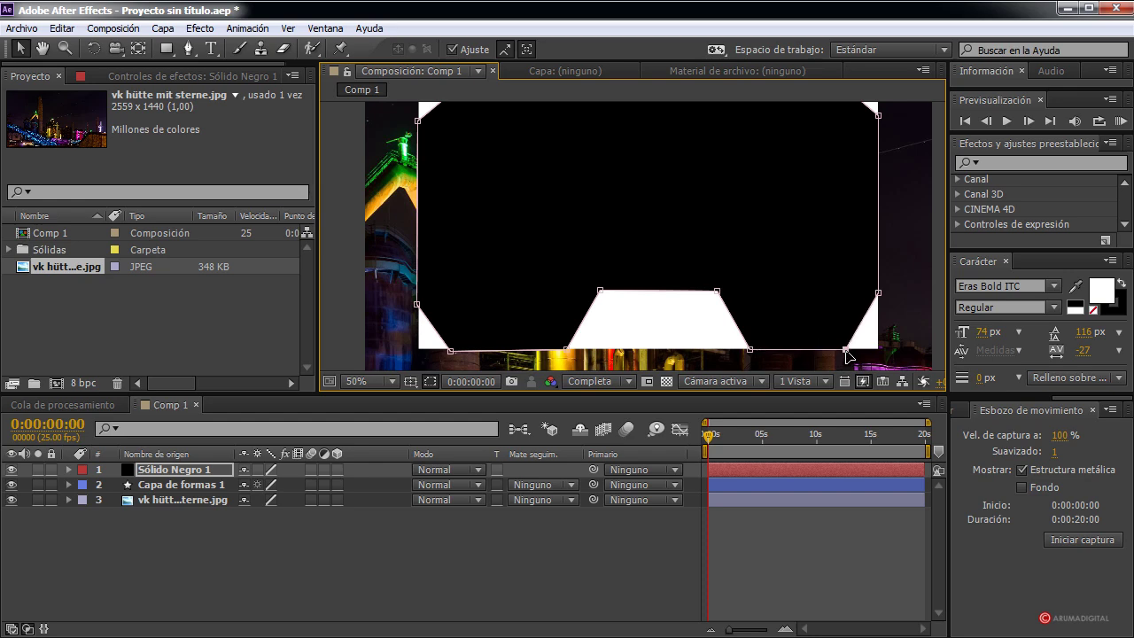
Step: Lower and narrow the top of the mask's central notch by moving its two upper points
{"action": "scroll", "coordinate": [644, 196], "scroll_direction": "up", "scroll_amount": 1}
{"action": "left_click_drag", "start_coordinate": [602, 295], "coordinate": [603, 314]}
{"action": "left_click_drag", "start_coordinate": [716, 290], "coordinate": [706, 313]}
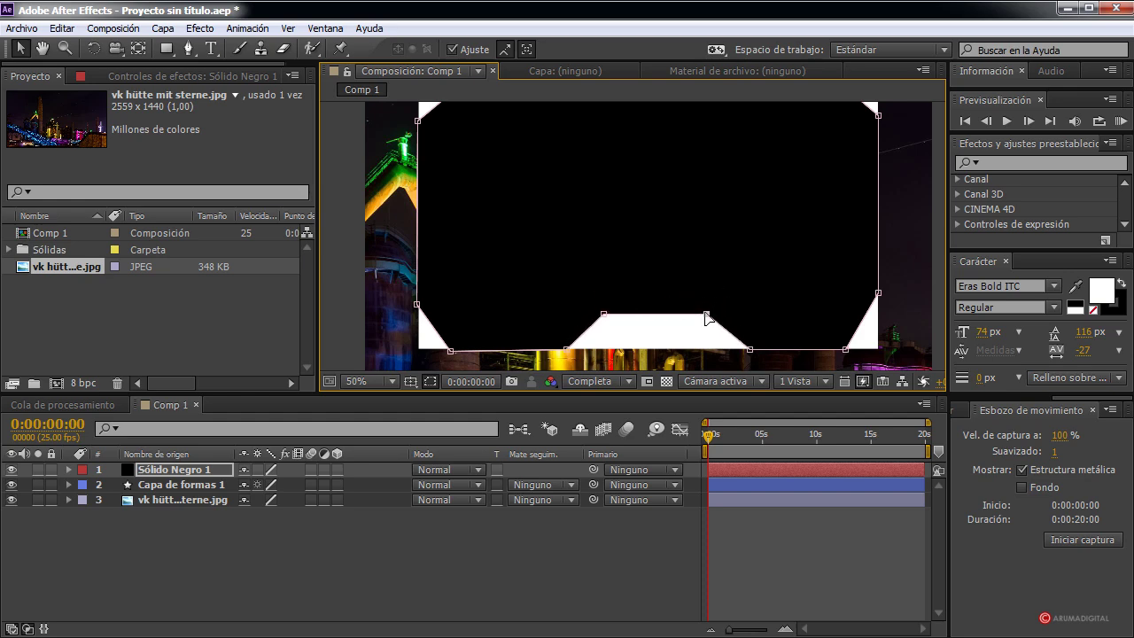
{"action": "scroll", "coordinate": [744, 212], "scroll_direction": "down", "scroll_amount": 1}
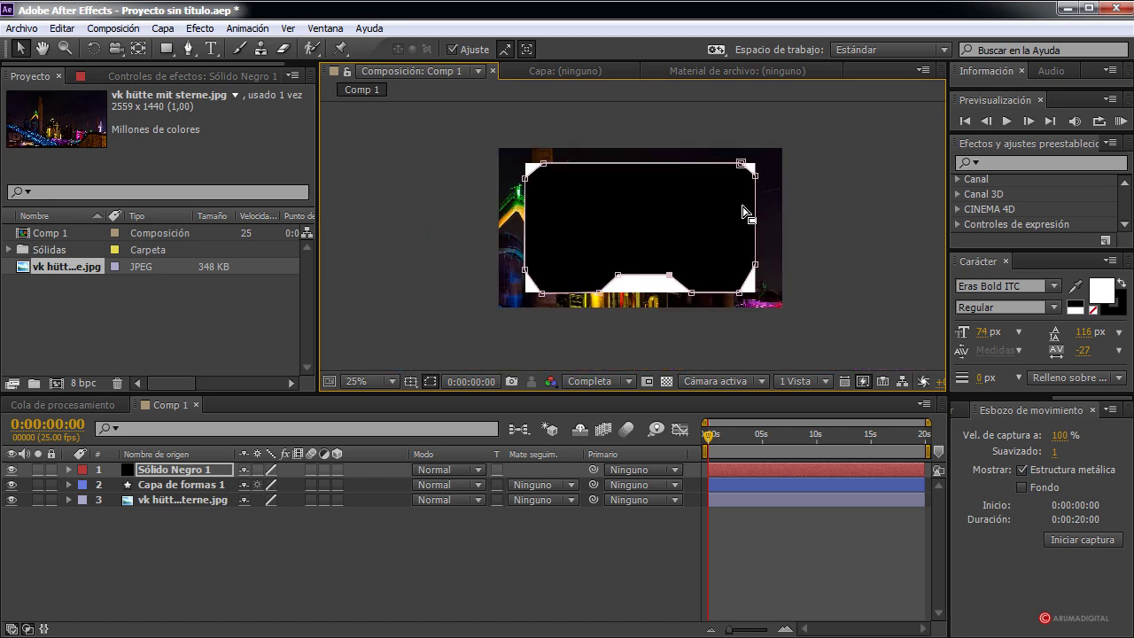
{"action": "scroll", "coordinate": [744, 212], "scroll_direction": "up", "scroll_amount": 1}
Step: Reduce the white rectangle layer's vertical scale to 61%, keeping the horizontal scale at 81%
{"action": "left_click", "coordinate": [107, 490]}
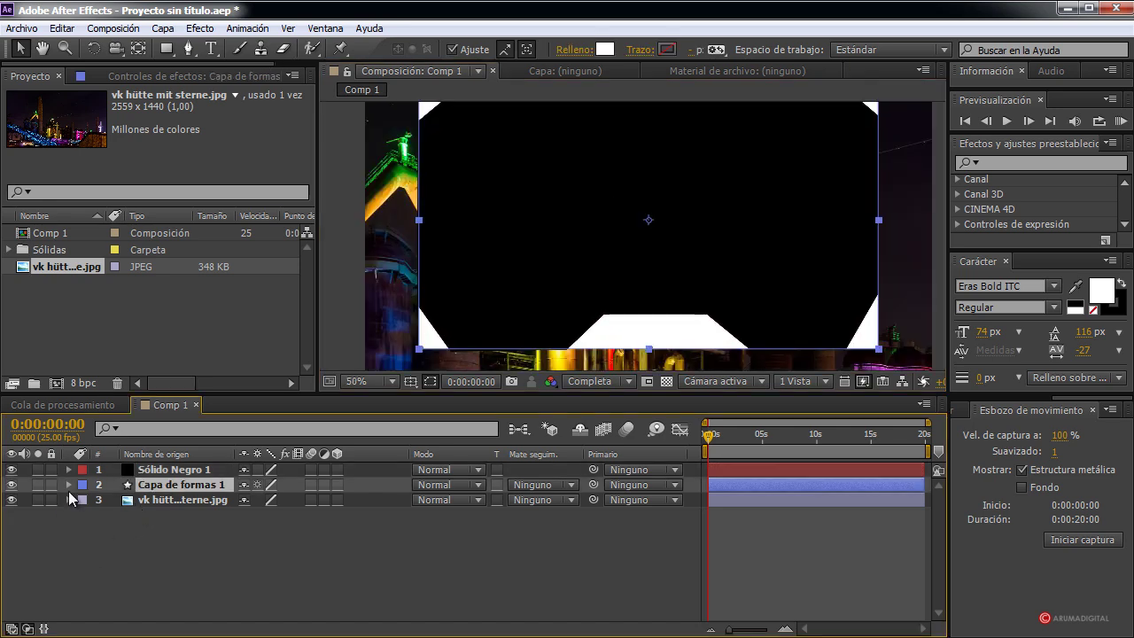
{"action": "left_click", "coordinate": [68, 490]}
{"action": "left_click", "coordinate": [68, 487]}
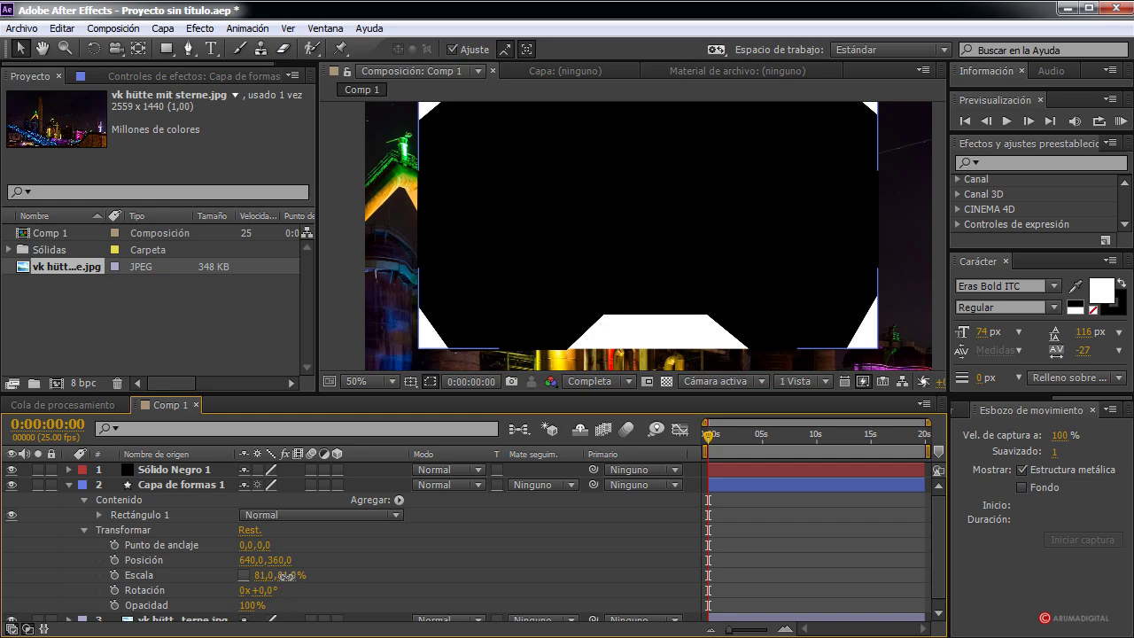
{"action": "left_click_drag", "start_coordinate": [285, 576], "coordinate": [259, 567]}
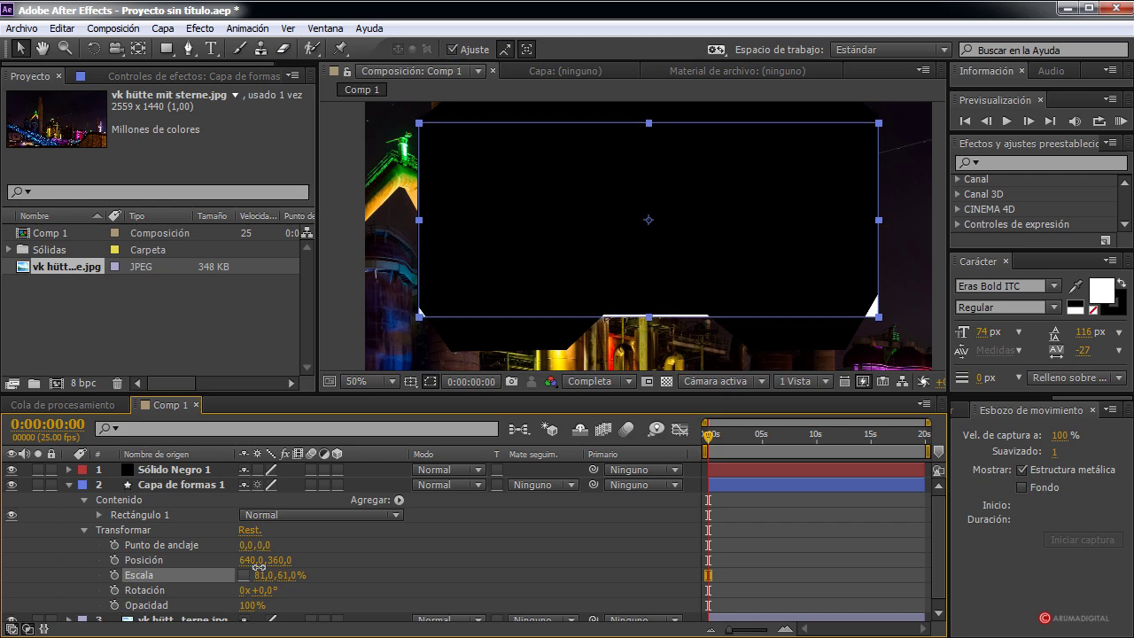
{"action": "left_click", "coordinate": [259, 566]}
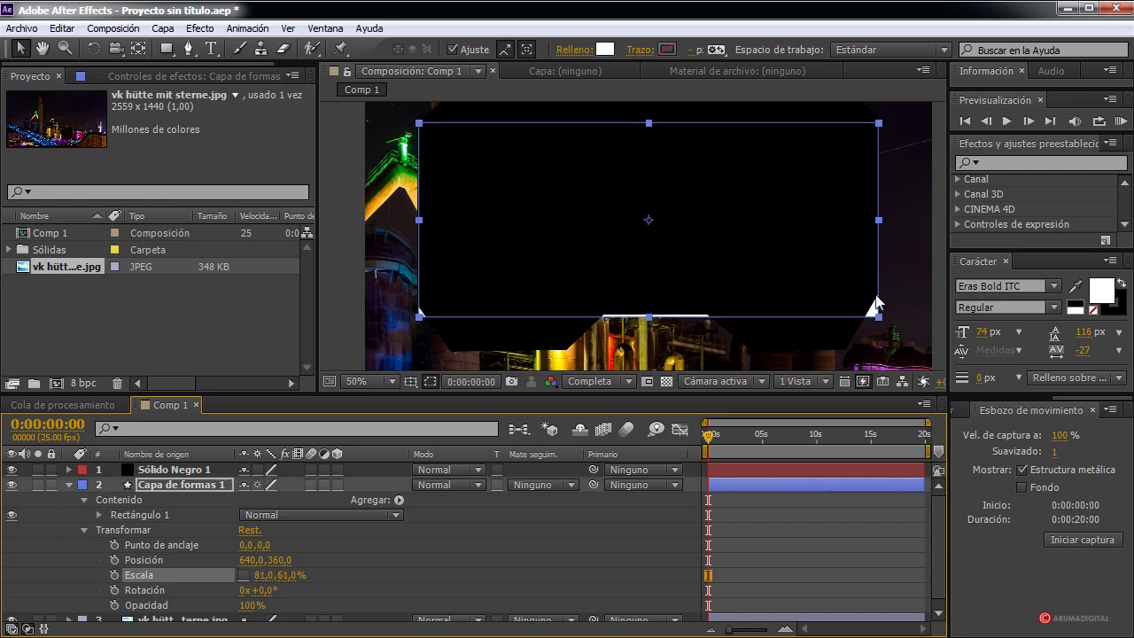
Step: Delete the white rectangle shape layer that served as an alignment guide
{"action": "scroll", "coordinate": [637, 249], "scroll_direction": "down", "scroll_amount": 2}
{"action": "scroll", "coordinate": [637, 250], "scroll_direction": "up", "scroll_amount": 4}
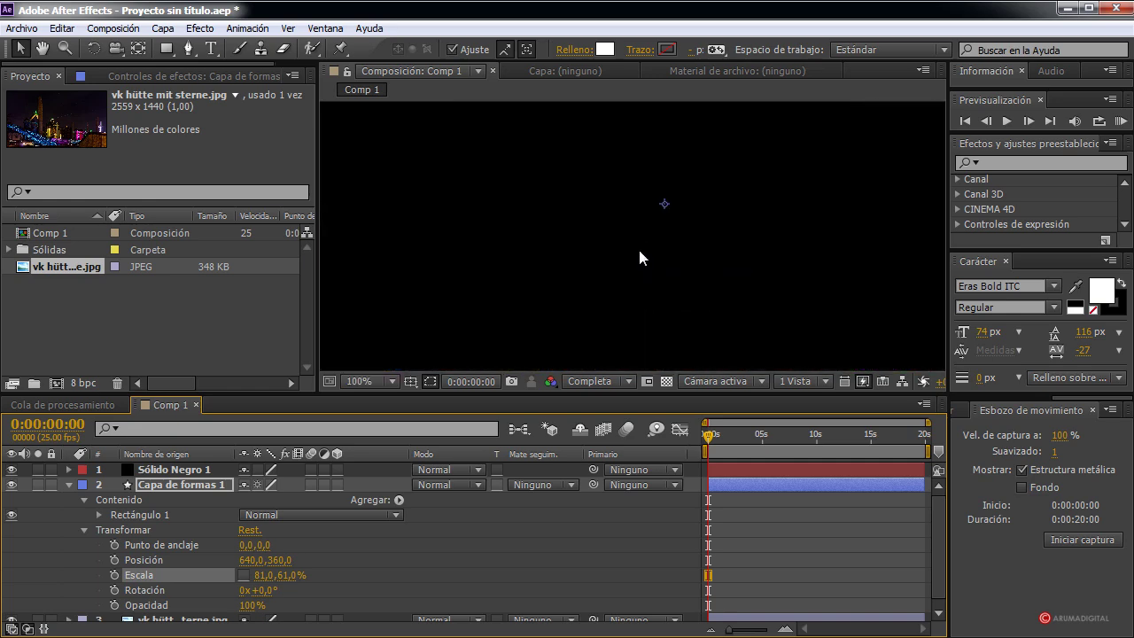
{"action": "scroll", "coordinate": [638, 251], "scroll_direction": "down", "scroll_amount": 2}
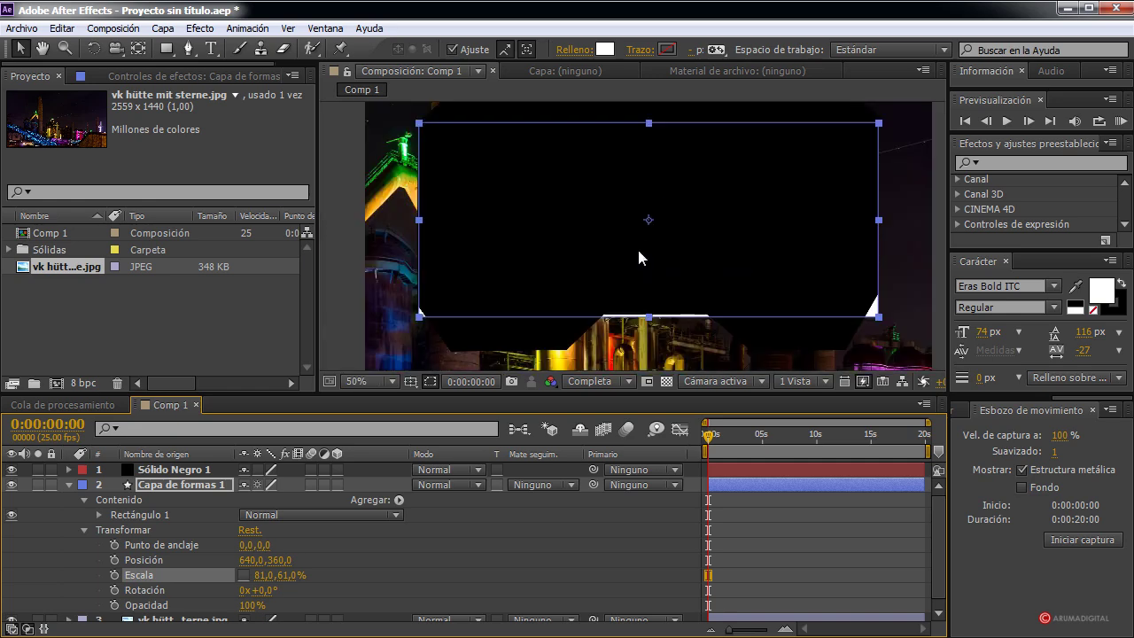
{"action": "left_click", "coordinate": [205, 485]}
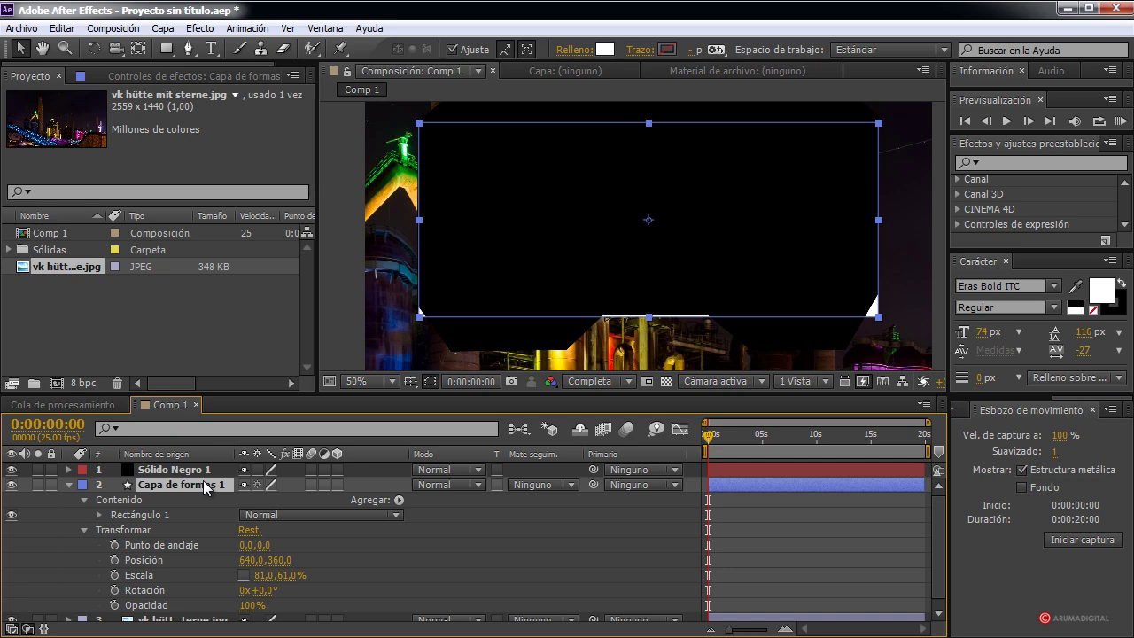
{"action": "key", "text": "Delete"}
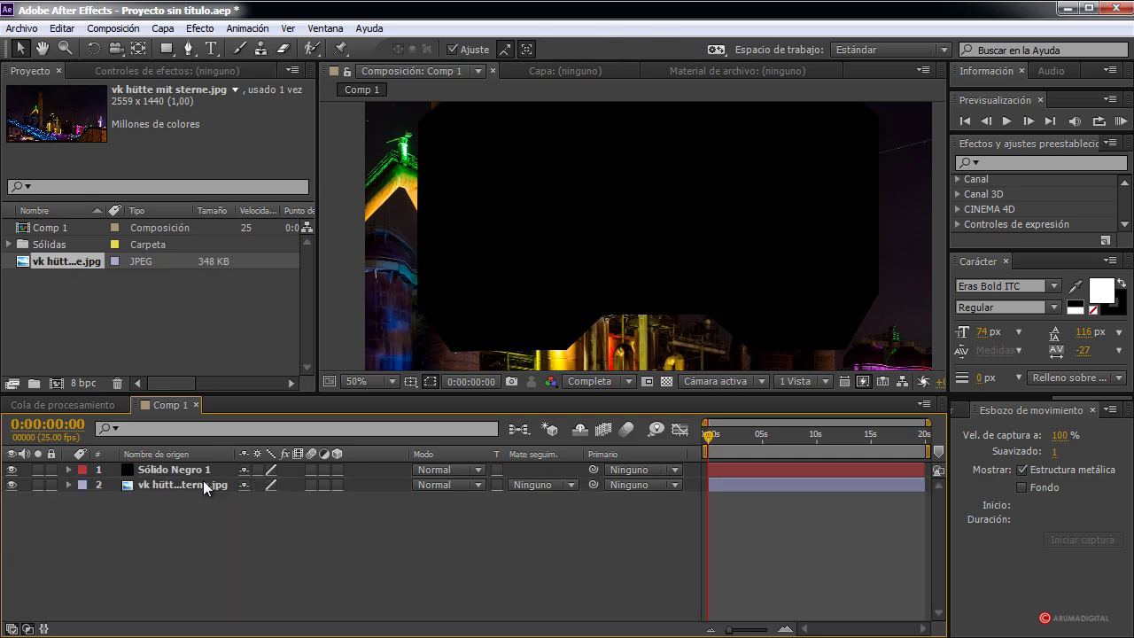
Step: Add eleven Pen tool points along the black solid's top mask edge, with four on each side and three near the centre
{"action": "left_click_drag", "start_coordinate": [594, 262], "coordinate": [566, 193]}
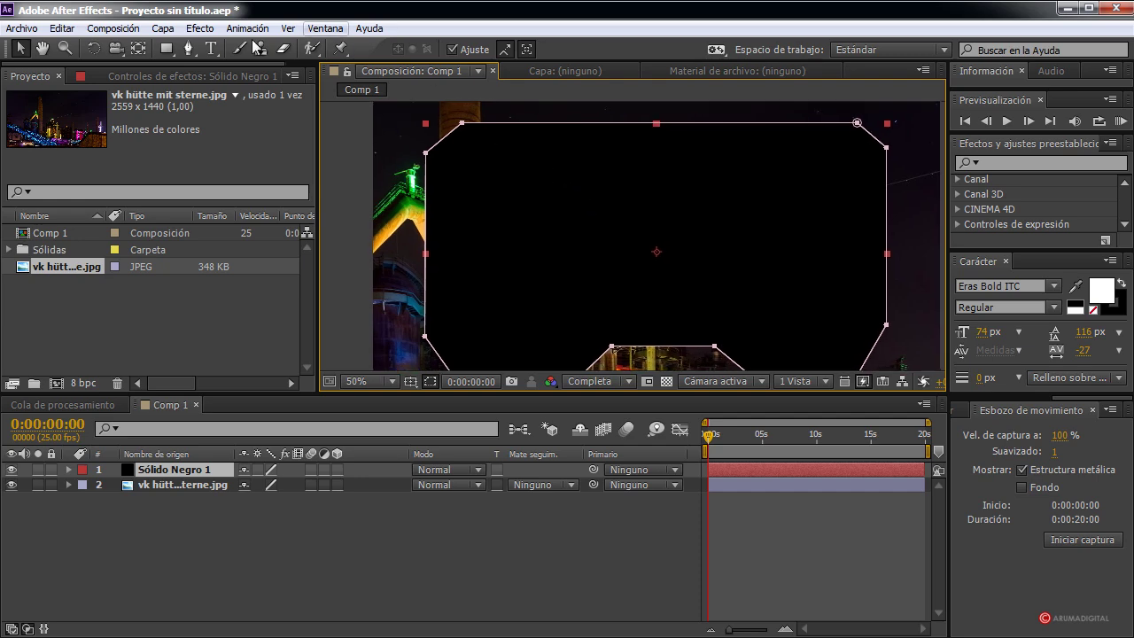
{"action": "left_click", "coordinate": [189, 49]}
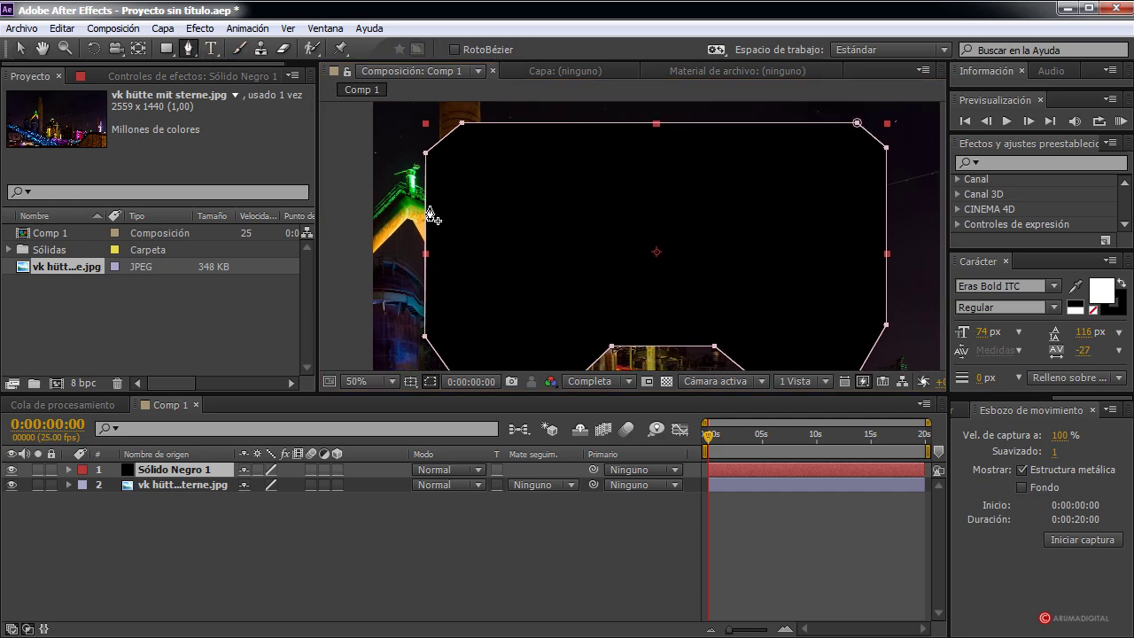
{"action": "left_click", "coordinate": [498, 123]}
{"action": "left_click", "coordinate": [507, 123]}
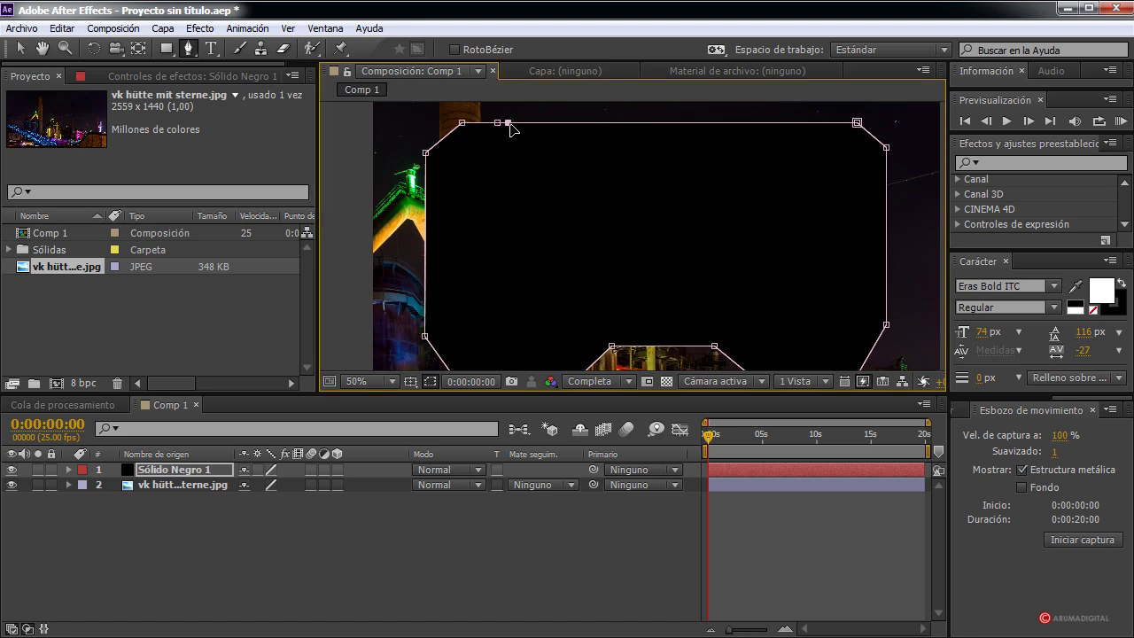
{"action": "left_click", "coordinate": [528, 122]}
{"action": "left_click", "coordinate": [537, 123]}
{"action": "left_click", "coordinate": [614, 122]}
{"action": "left_click", "coordinate": [637, 122]}
{"action": "left_click", "coordinate": [664, 122]}
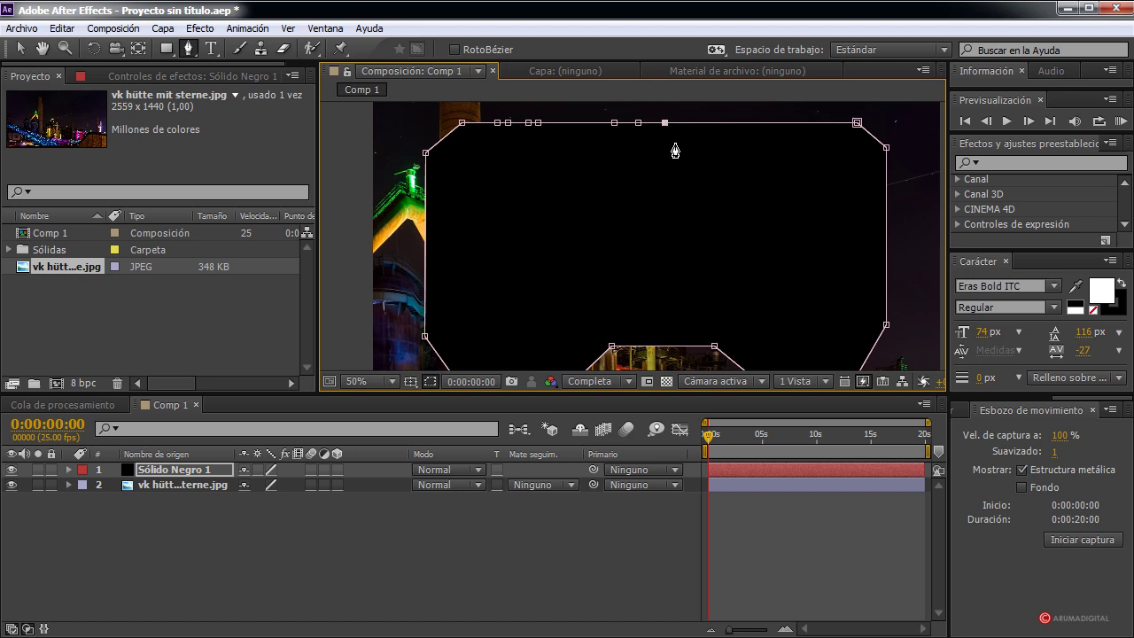
{"action": "left_click", "coordinate": [732, 122]}
{"action": "left_click", "coordinate": [748, 122]}
{"action": "left_click", "coordinate": [771, 122]}
{"action": "left_click", "coordinate": [784, 122]}
Step: Add points on the mask's left edge and pull the inner ones inward to form a shallow rectangular notch
{"action": "left_click", "coordinate": [426, 182]}
{"action": "left_click", "coordinate": [426, 193]}
{"action": "left_click", "coordinate": [426, 225]}
{"action": "left_click_drag", "start_coordinate": [426, 226], "coordinate": [434, 239]}
{"action": "left_click_drag", "start_coordinate": [426, 194], "coordinate": [433, 182]}
{"action": "left_click", "coordinate": [436, 237]}
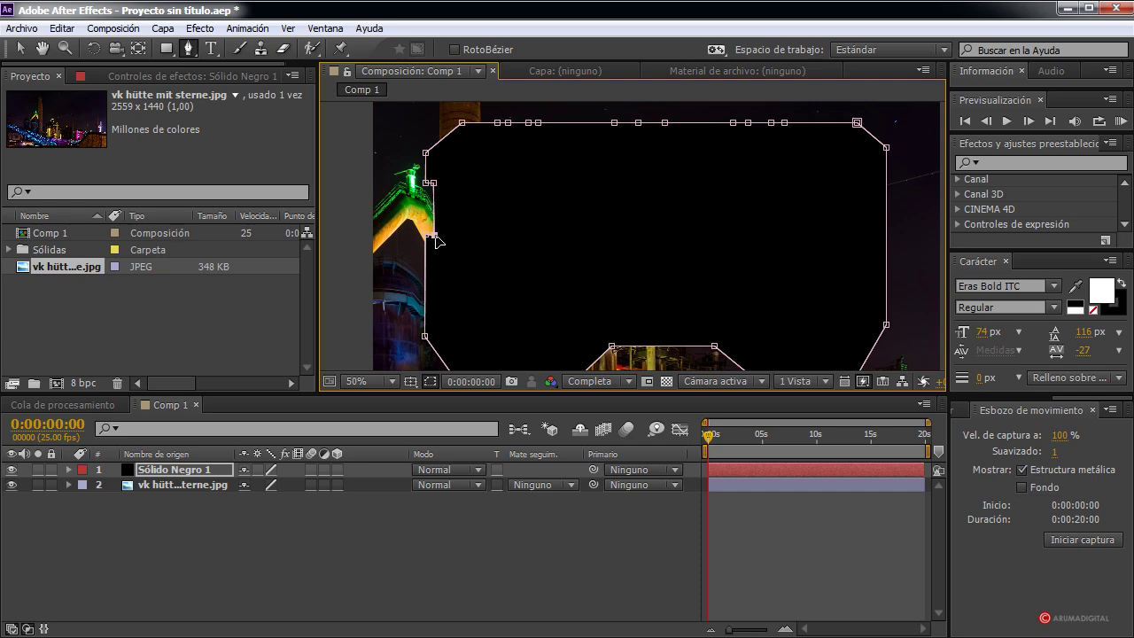
{"action": "key", "text": "comma"}
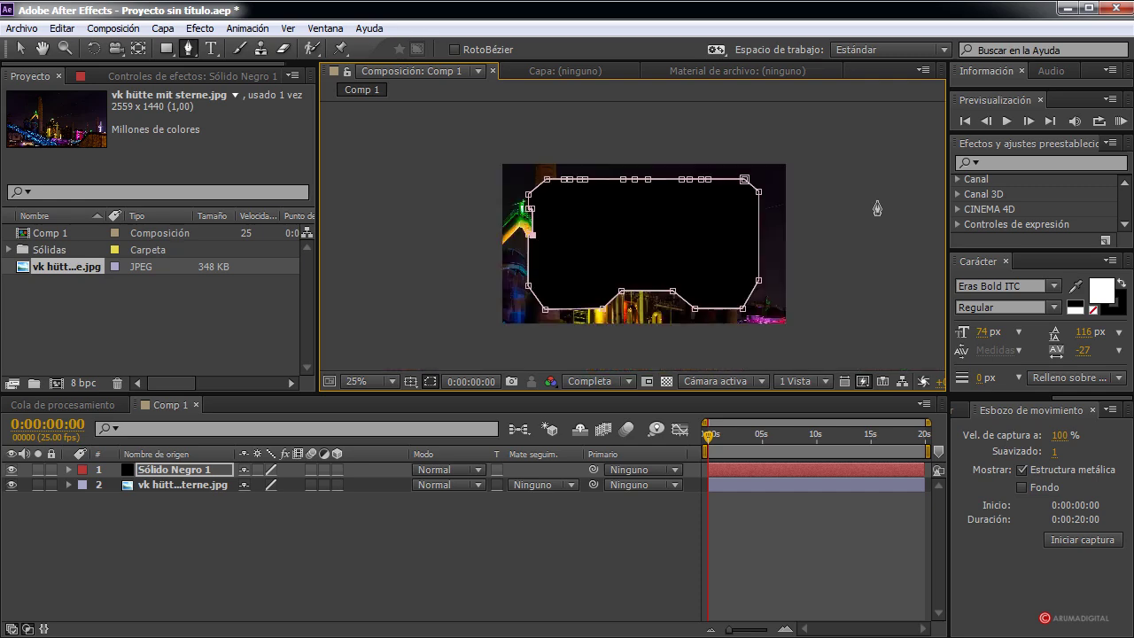
{"action": "key", "text": "period"}
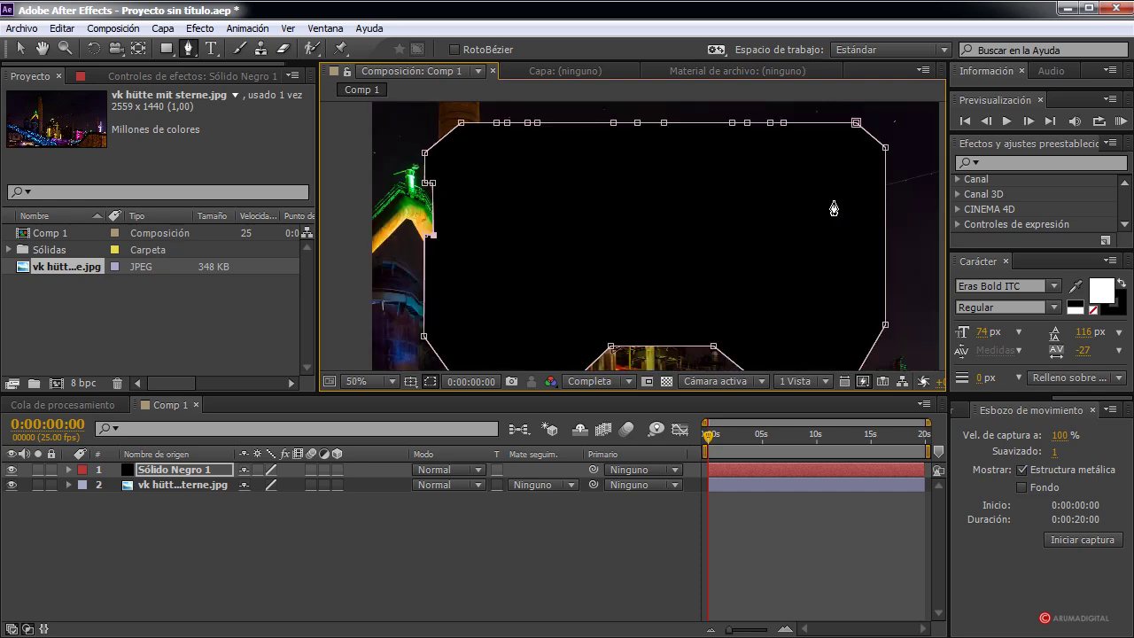
Step: Invert Máscara 1 on the black solid so the image shows through the goggle shape
{"action": "left_click", "coordinate": [69, 470]}
{"action": "left_click", "coordinate": [84, 485]}
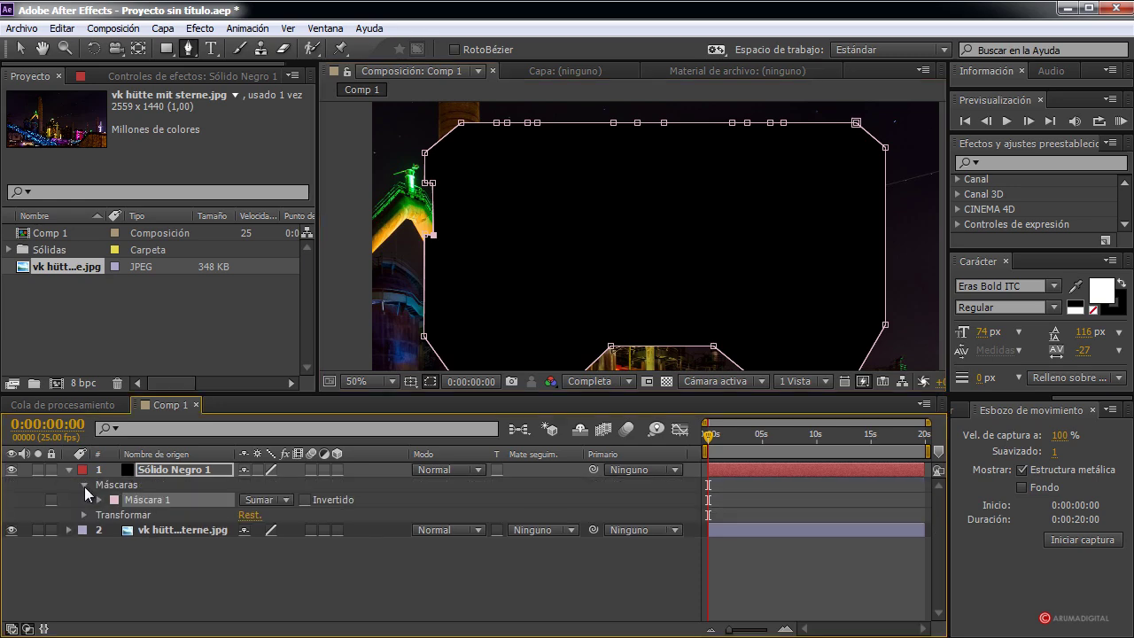
{"action": "left_click", "coordinate": [305, 500]}
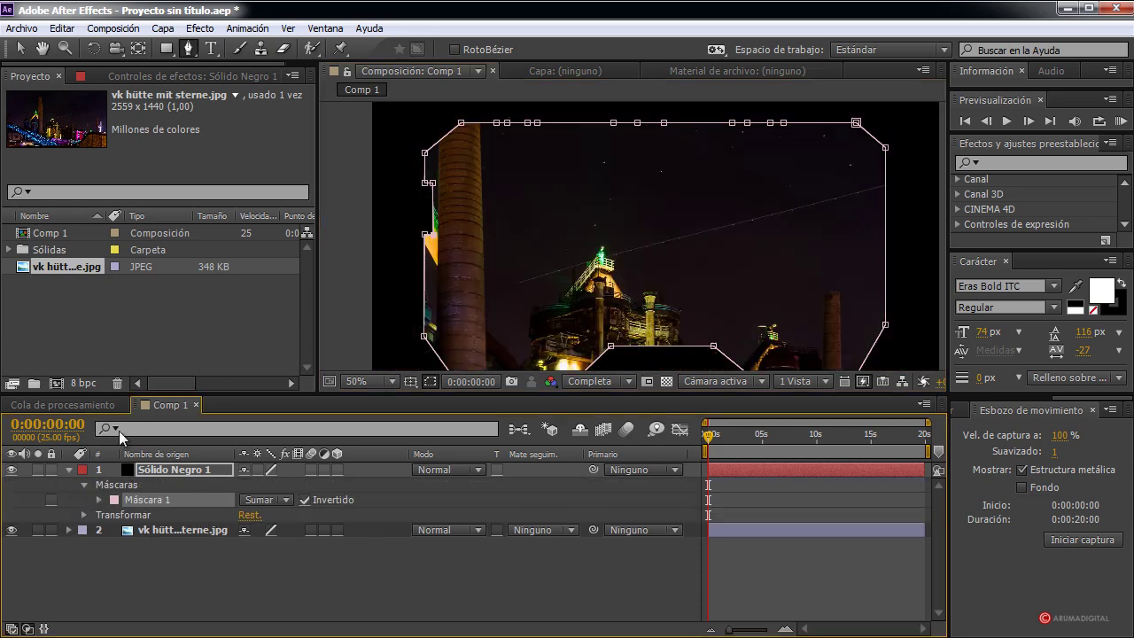
{"action": "left_click", "coordinate": [69, 470]}
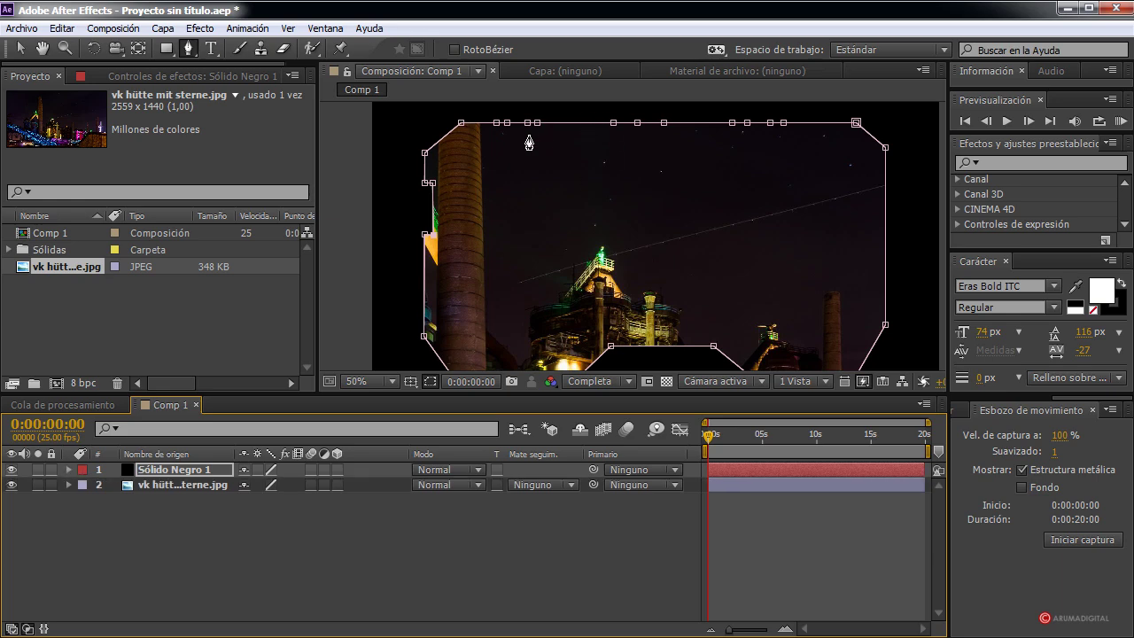
Step: Shape the mask's top edge with a V-shaped central dip and a shallow rectangular notch on either side
{"action": "left_click_drag", "start_coordinate": [506, 122], "coordinate": [537, 132]}
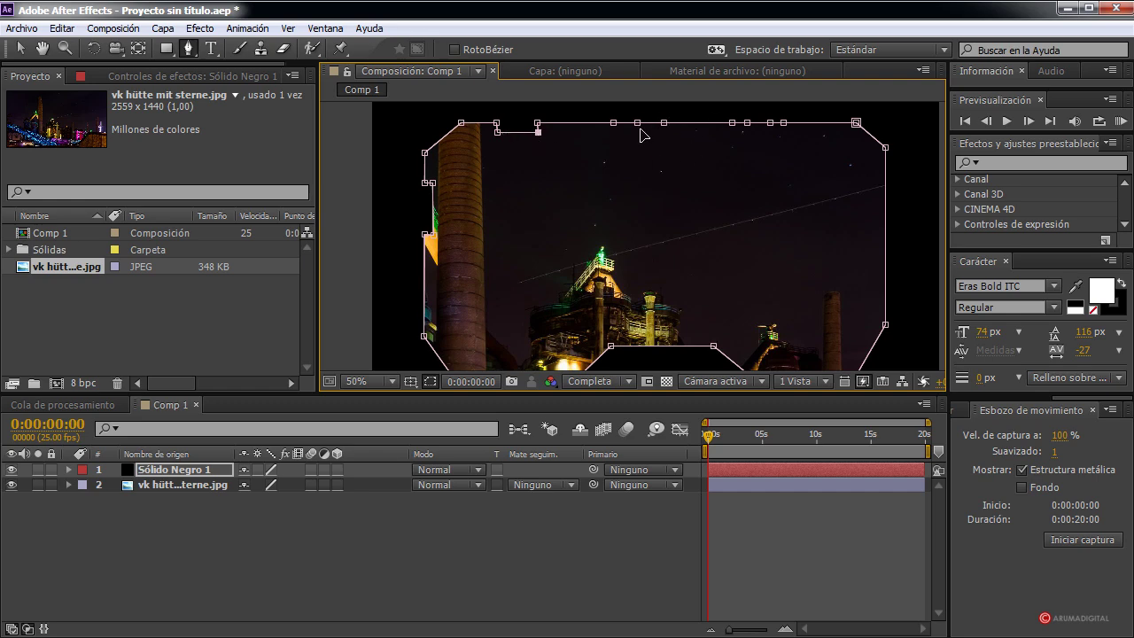
{"action": "left_click_drag", "start_coordinate": [638, 124], "coordinate": [670, 123]}
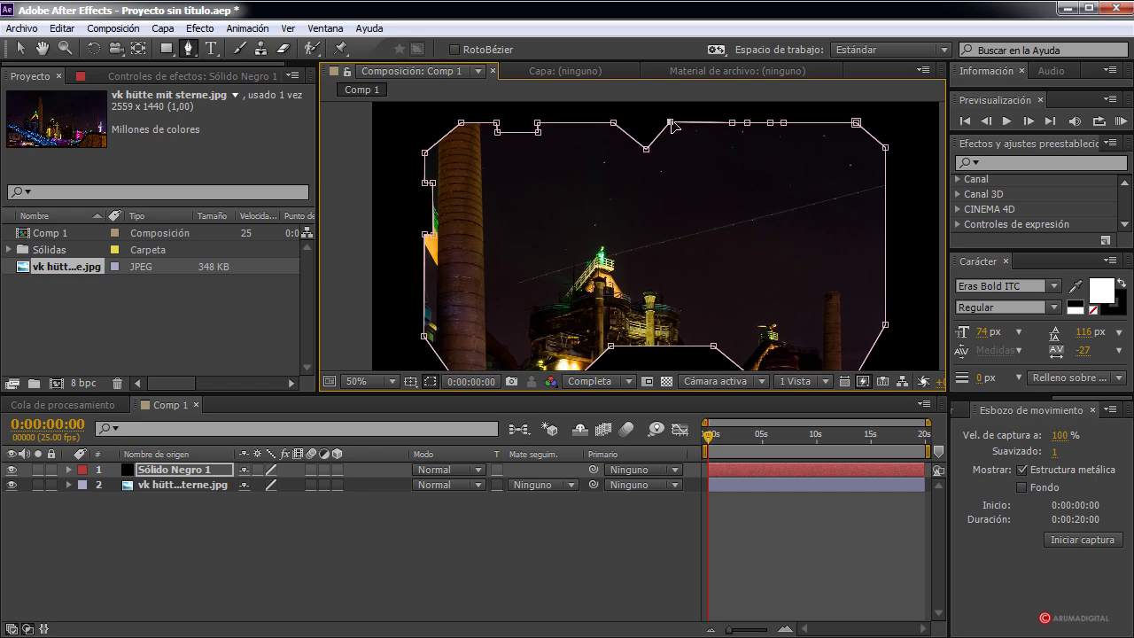
{"action": "left_click_drag", "start_coordinate": [746, 123], "coordinate": [785, 133]}
{"action": "scroll", "coordinate": [608, 273], "scroll_direction": "down", "scroll_amount": 1}
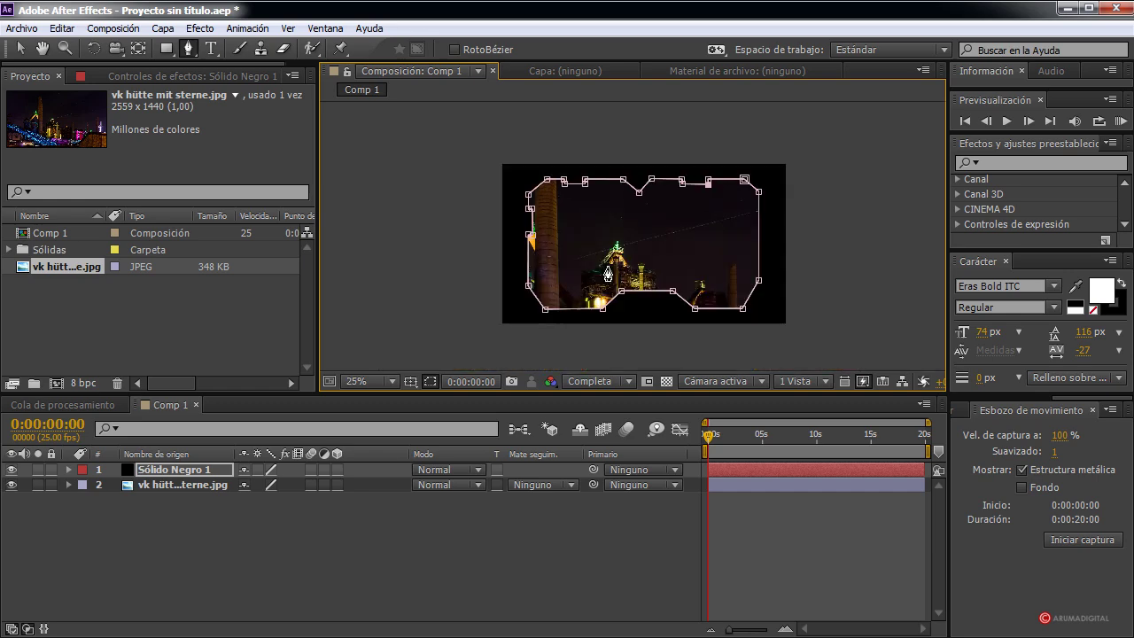
{"action": "scroll", "coordinate": [608, 273], "scroll_direction": "up", "scroll_amount": 1}
{"action": "scroll", "coordinate": [436, 239], "scroll_direction": "down", "scroll_amount": 1}
{"action": "scroll", "coordinate": [723, 261], "scroll_direction": "up", "scroll_amount": 1}
{"action": "scroll", "coordinate": [723, 261], "scroll_direction": "down", "scroll_amount": 1}
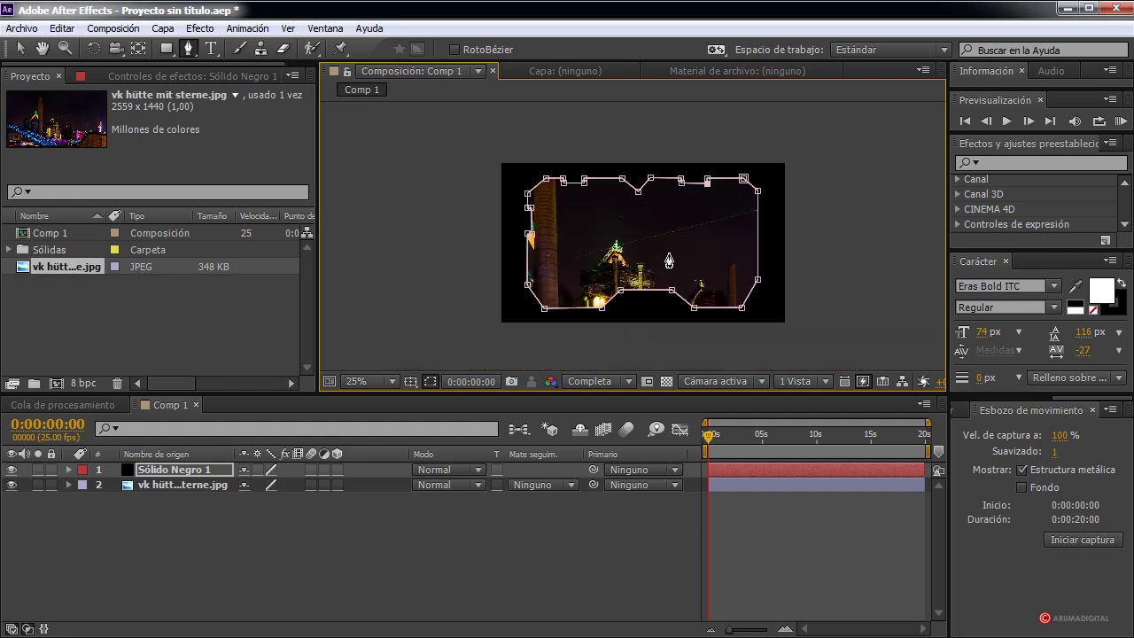
Step: Set the upper bound of Máscara 1's bounding box on the black solid to 200 px
{"action": "left_click", "coordinate": [69, 470]}
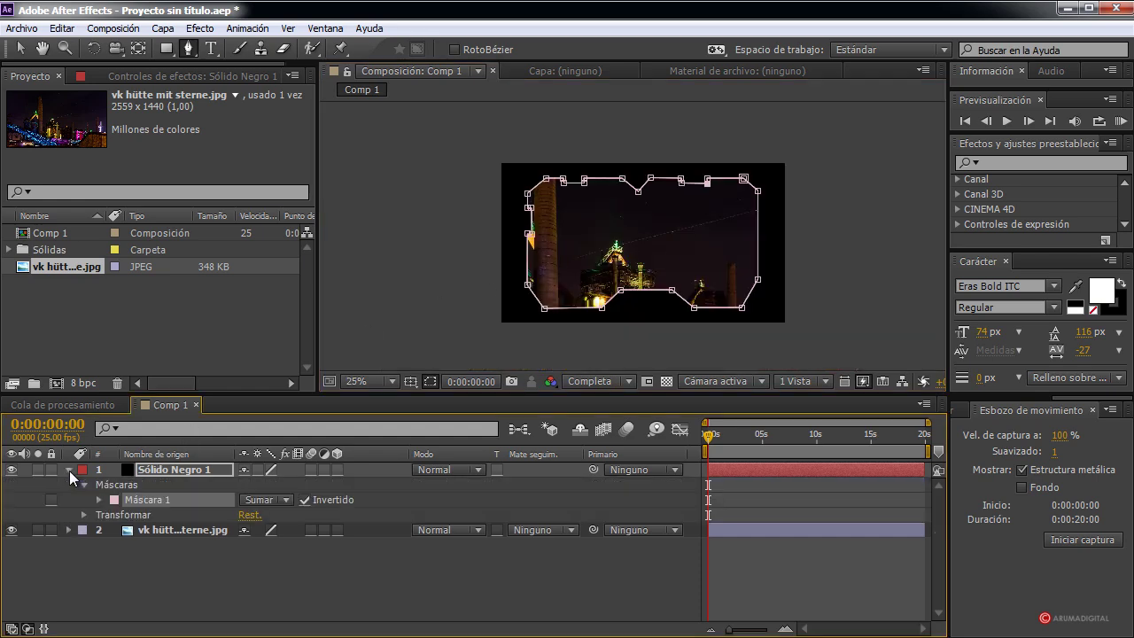
{"action": "left_click", "coordinate": [99, 500]}
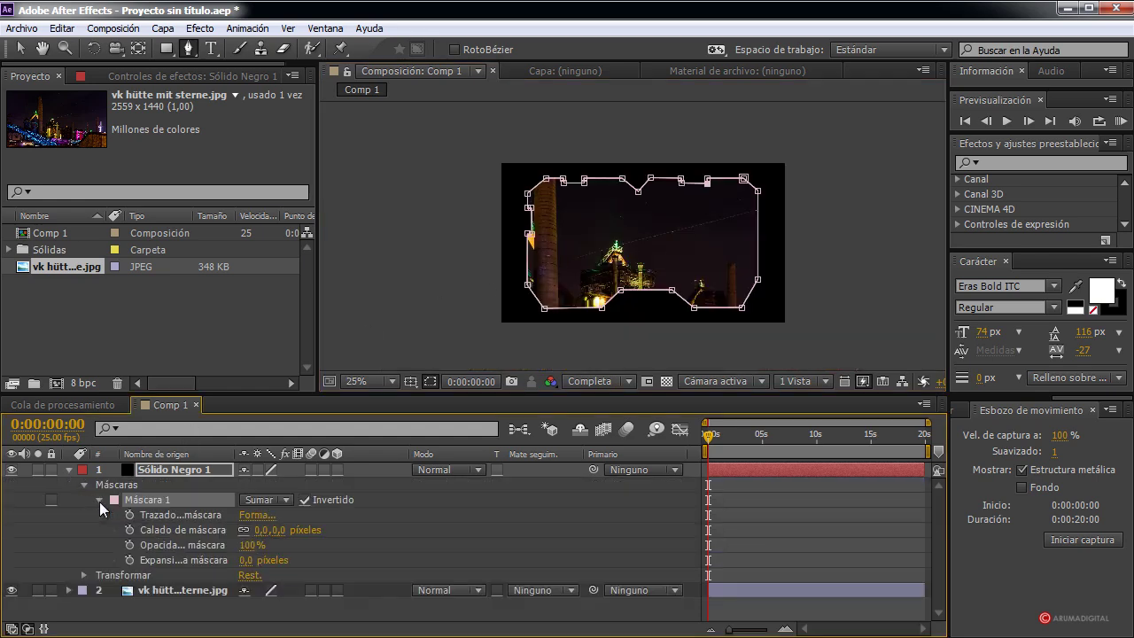
{"action": "left_click", "coordinate": [256, 517]}
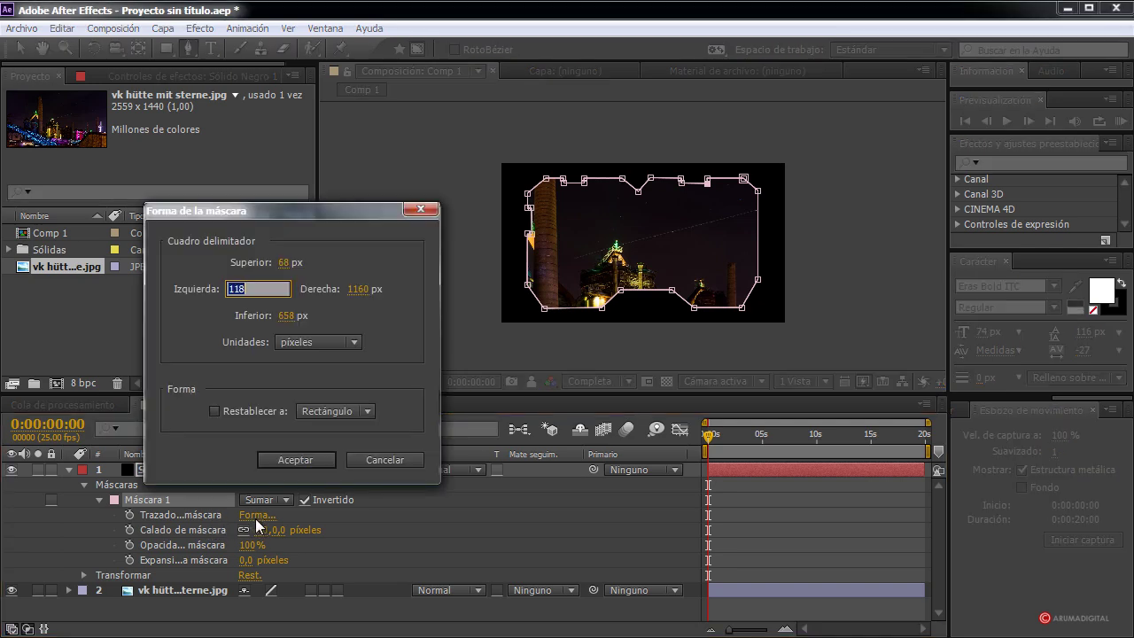
{"action": "left_click", "coordinate": [285, 263]}
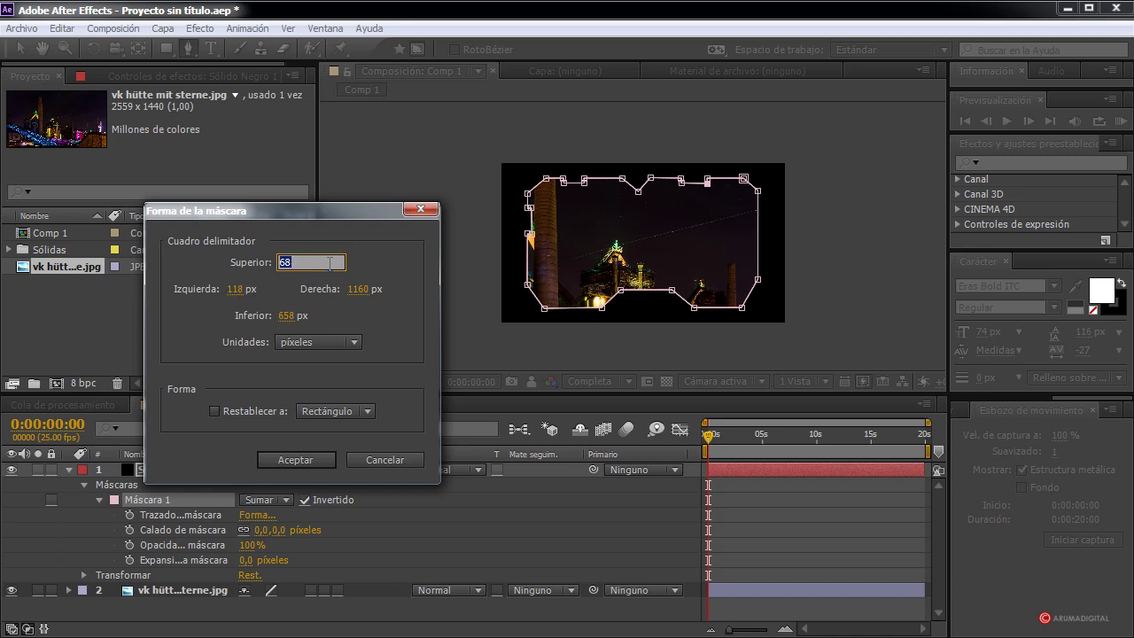
{"action": "type", "text": "2"}
{"action": "type", "text": "0:0"}
{"action": "key", "text": "Return"}
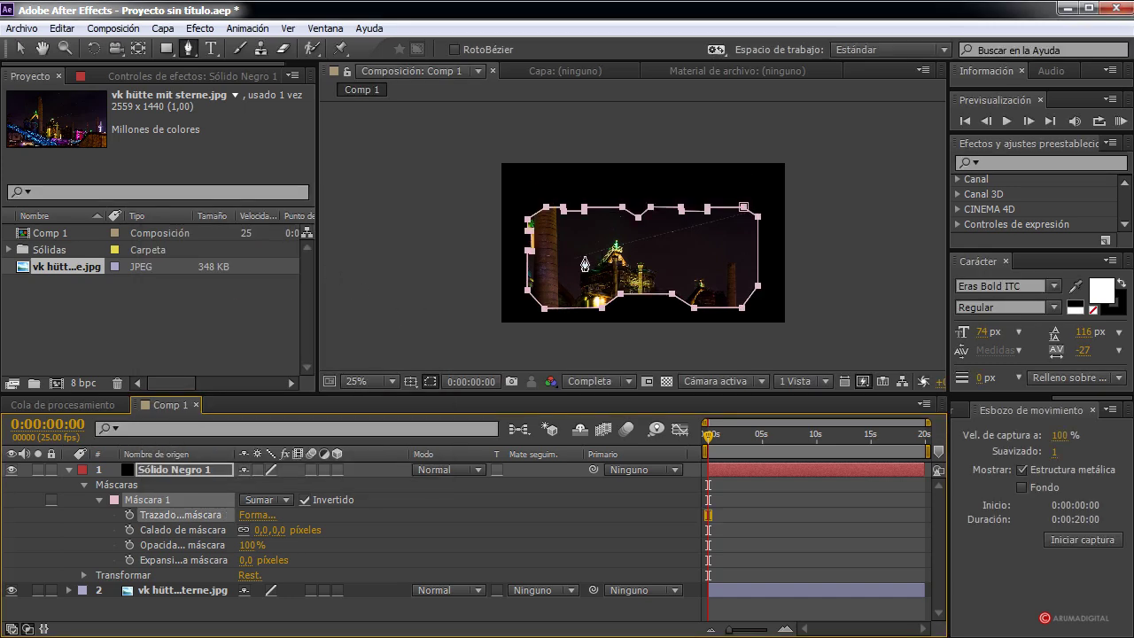
Step: Set Máscara 1's bounding box to 100 px for the upper bound and 500 px for the lower bound
{"action": "left_click", "coordinate": [254, 515]}
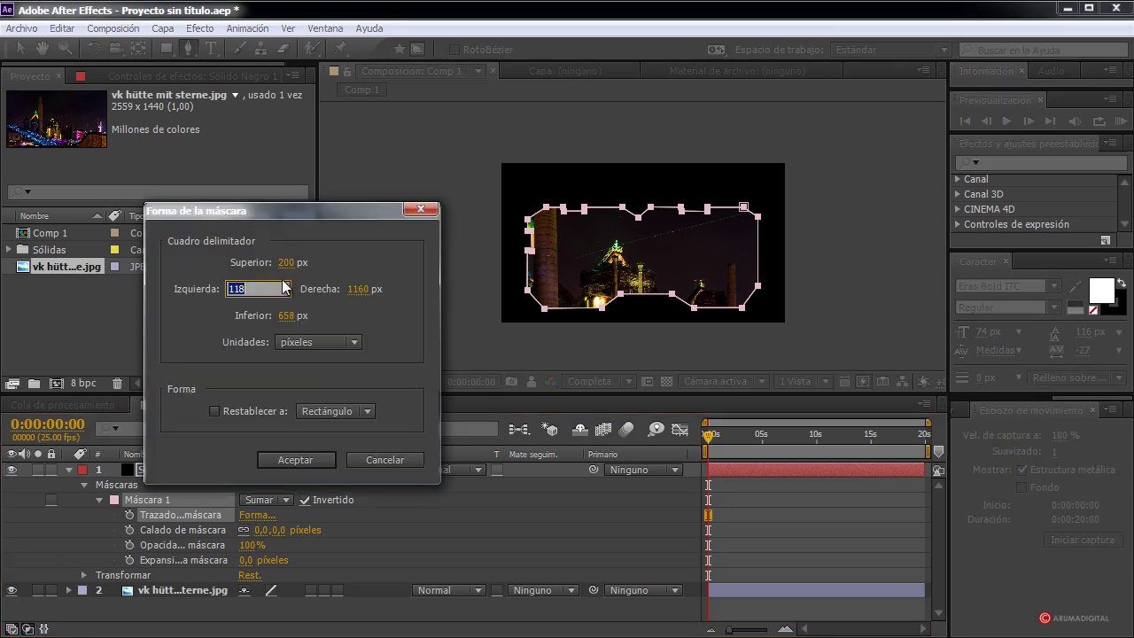
{"action": "left_click", "coordinate": [286, 262]}
{"action": "type", "text": "100"}
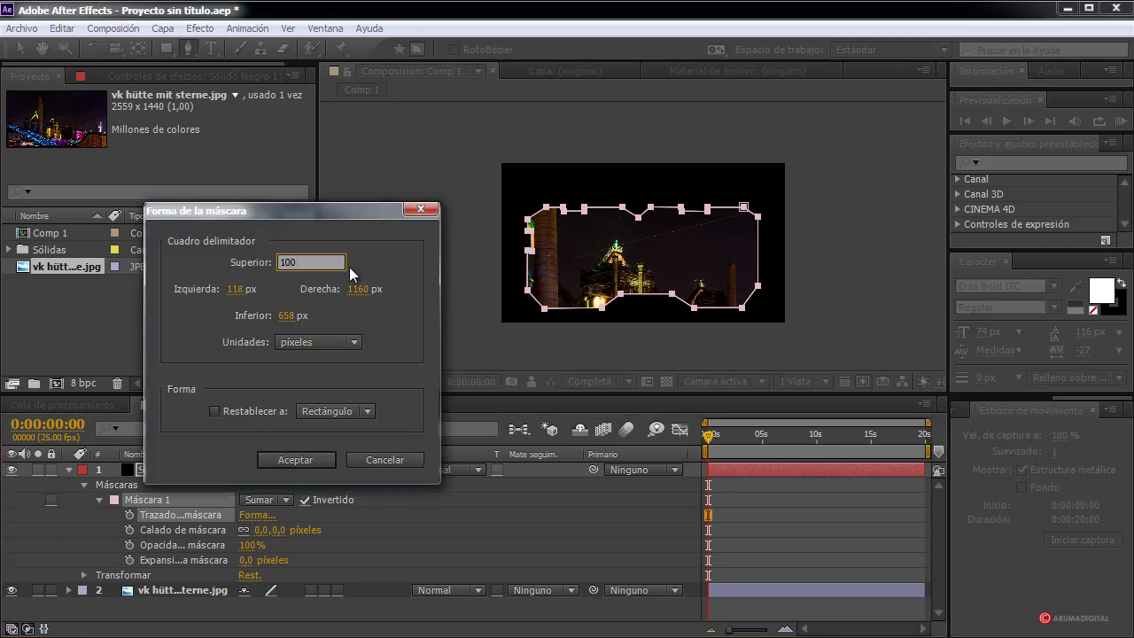
{"action": "left_click", "coordinate": [351, 327]}
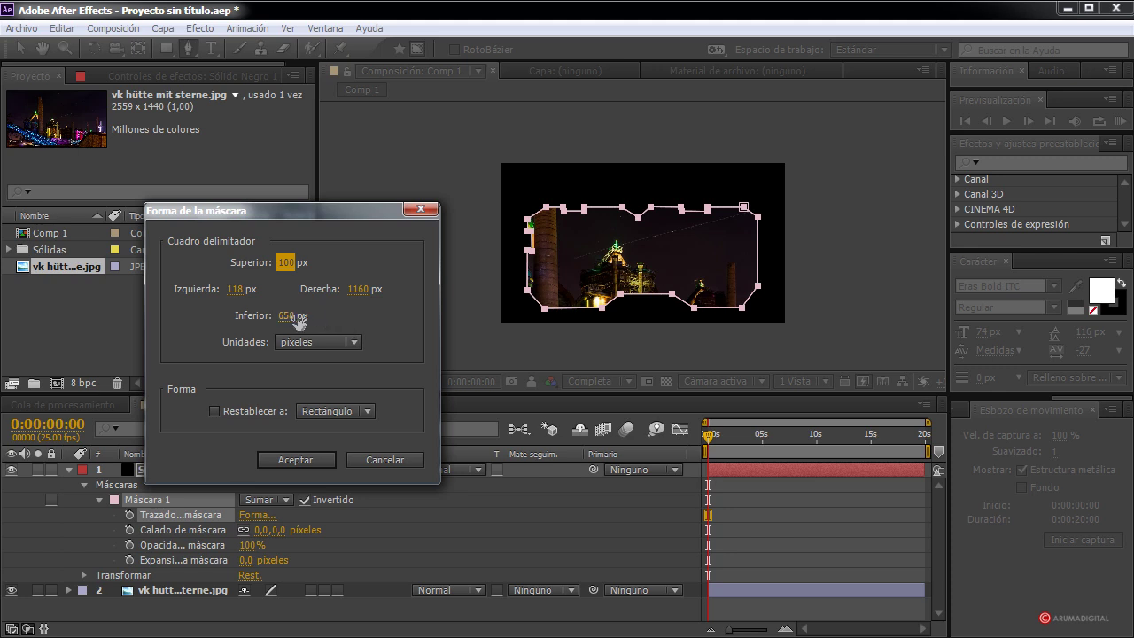
{"action": "left_click", "coordinate": [287, 317]}
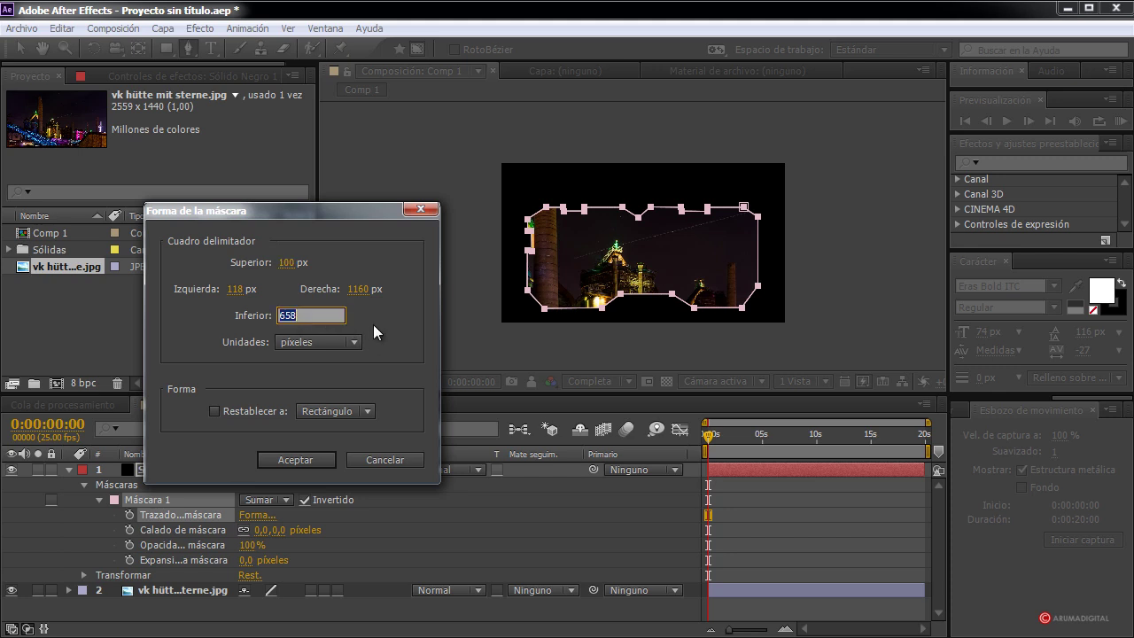
{"action": "type", "text": "500"}
{"action": "left_click", "coordinate": [313, 458]}
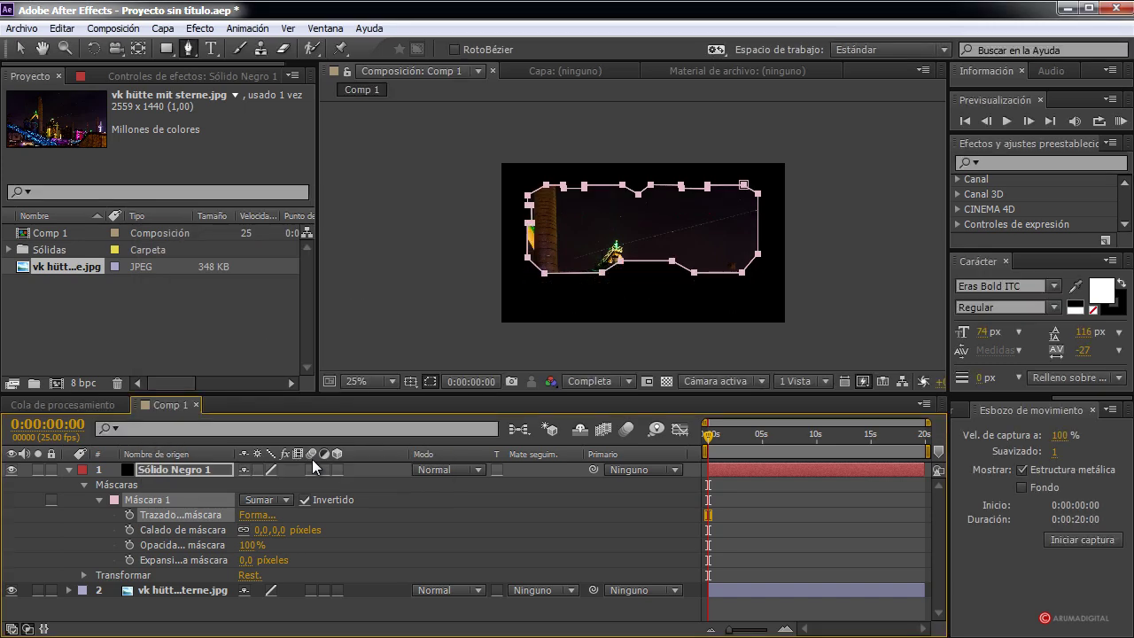
Step: Set the lower bound of Máscara 1's bounding box to 600 px
{"action": "left_click", "coordinate": [256, 516]}
{"action": "left_click", "coordinate": [310, 317]}
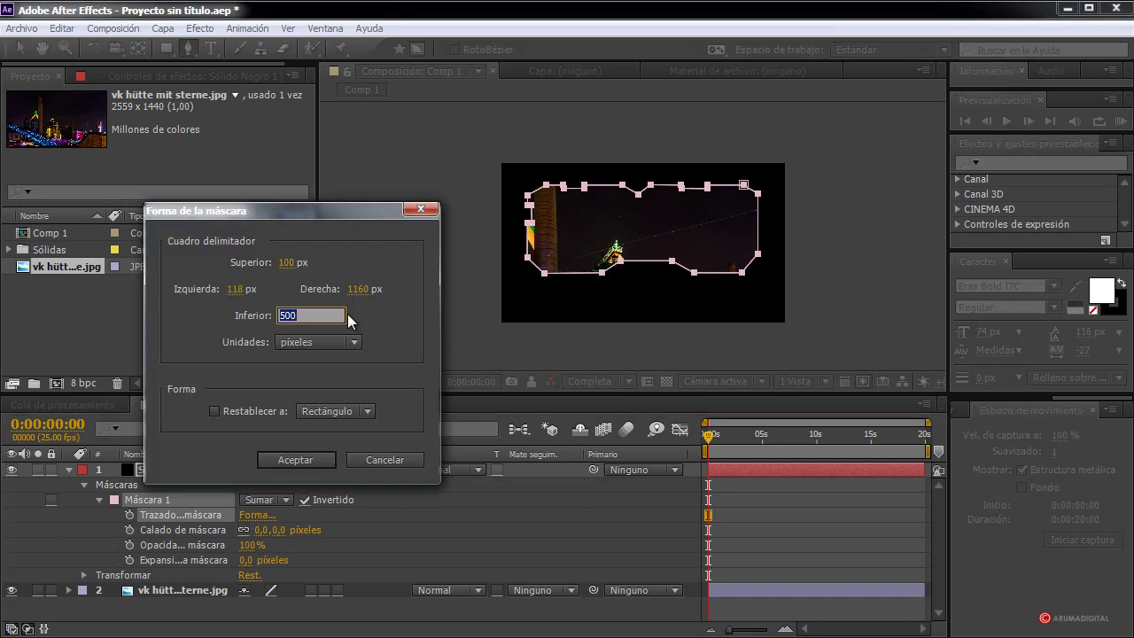
{"action": "type", "text": "6000"}
{"action": "left_click", "coordinate": [315, 461]}
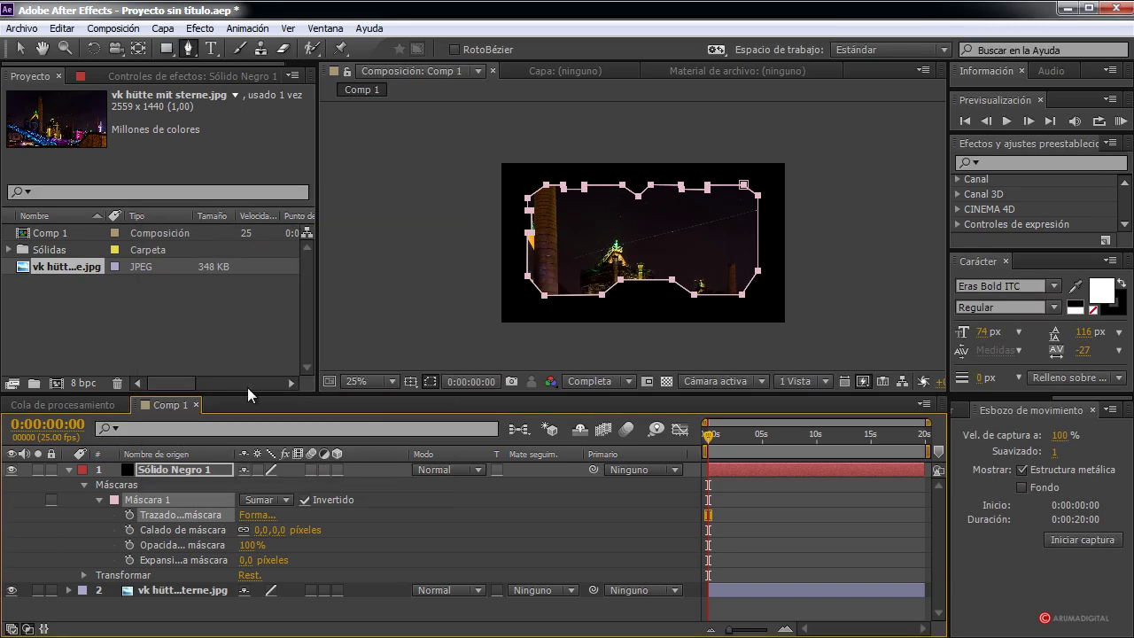
Step: Widen and deepen the V-shaped dip at the centre of the mask's top edge
{"action": "left_click", "coordinate": [104, 487]}
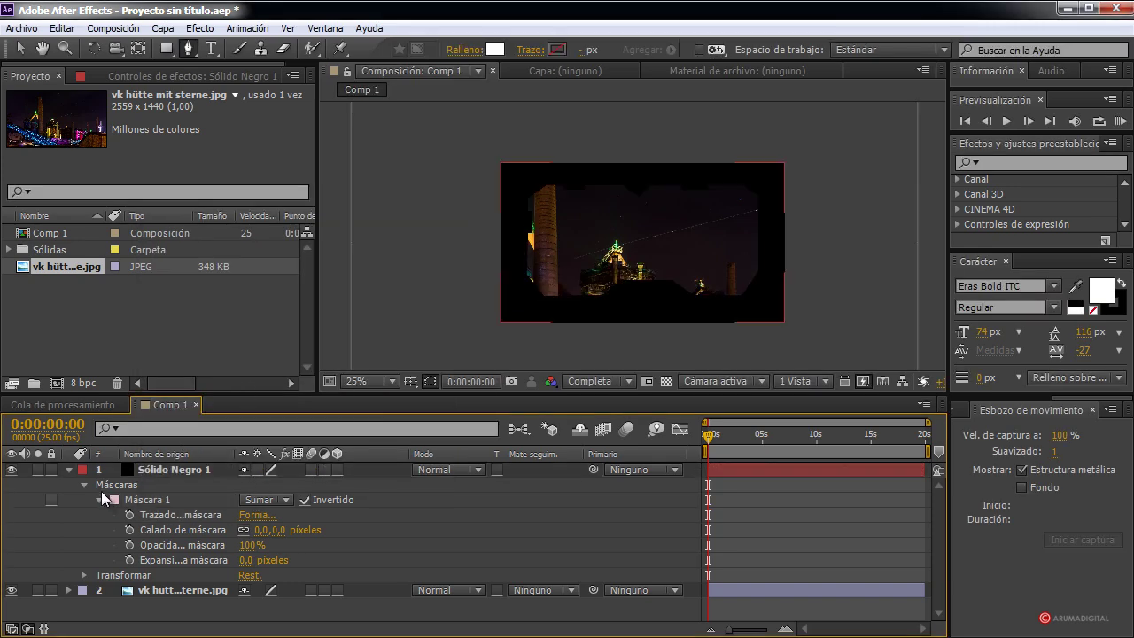
{"action": "key", "text": "period"}
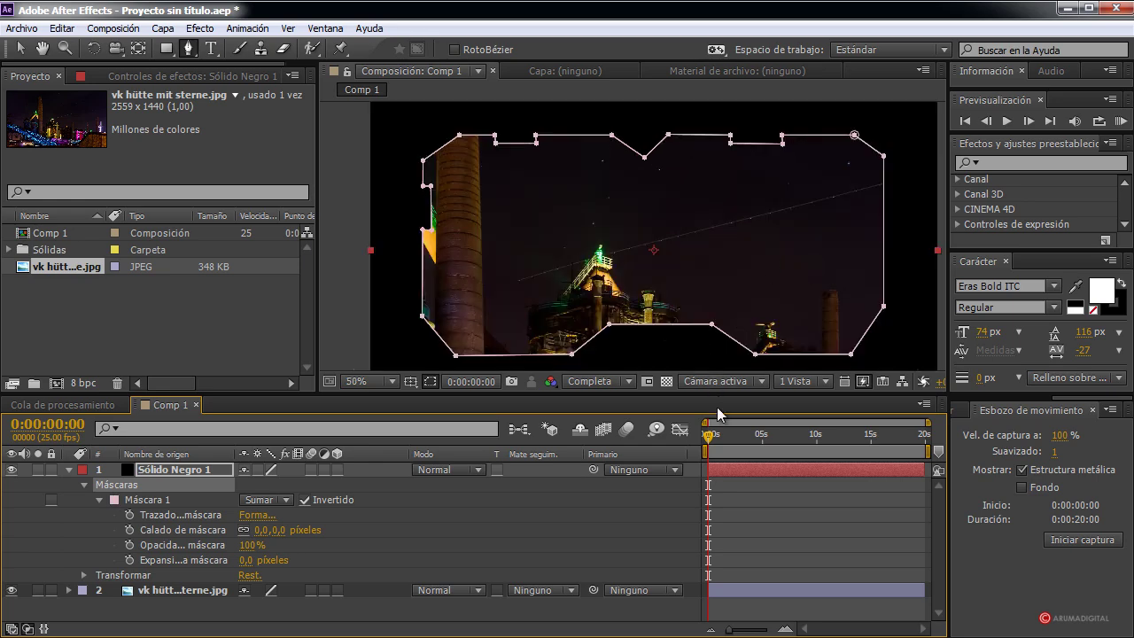
{"action": "left_click_drag", "start_coordinate": [709, 436], "coordinate": [739, 447]}
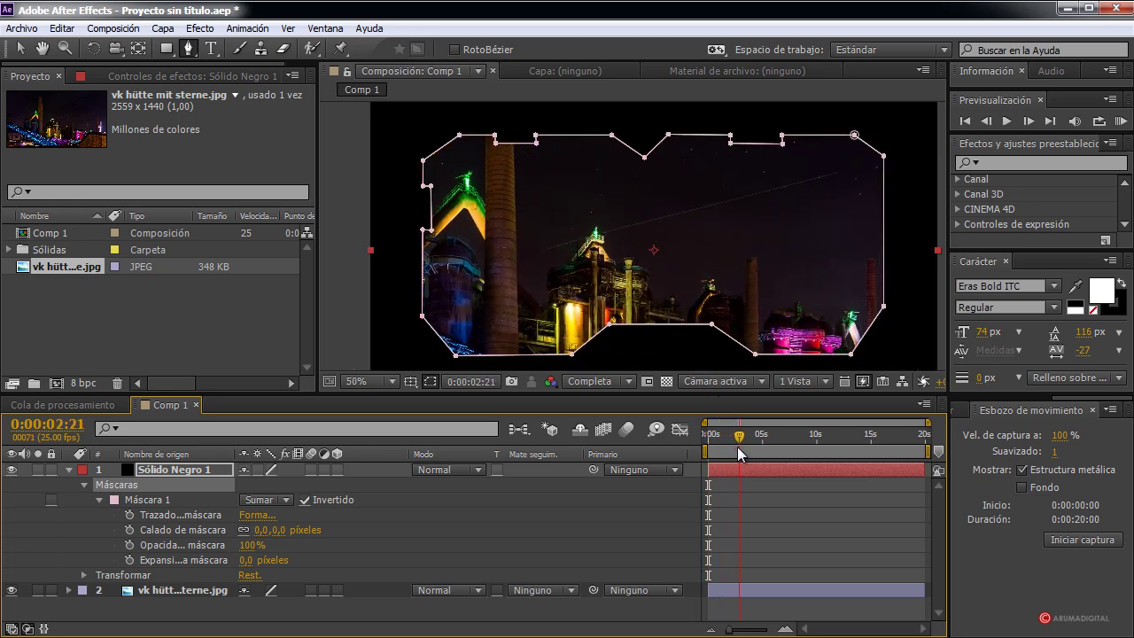
{"action": "left_click_drag", "start_coordinate": [669, 136], "coordinate": [649, 175]}
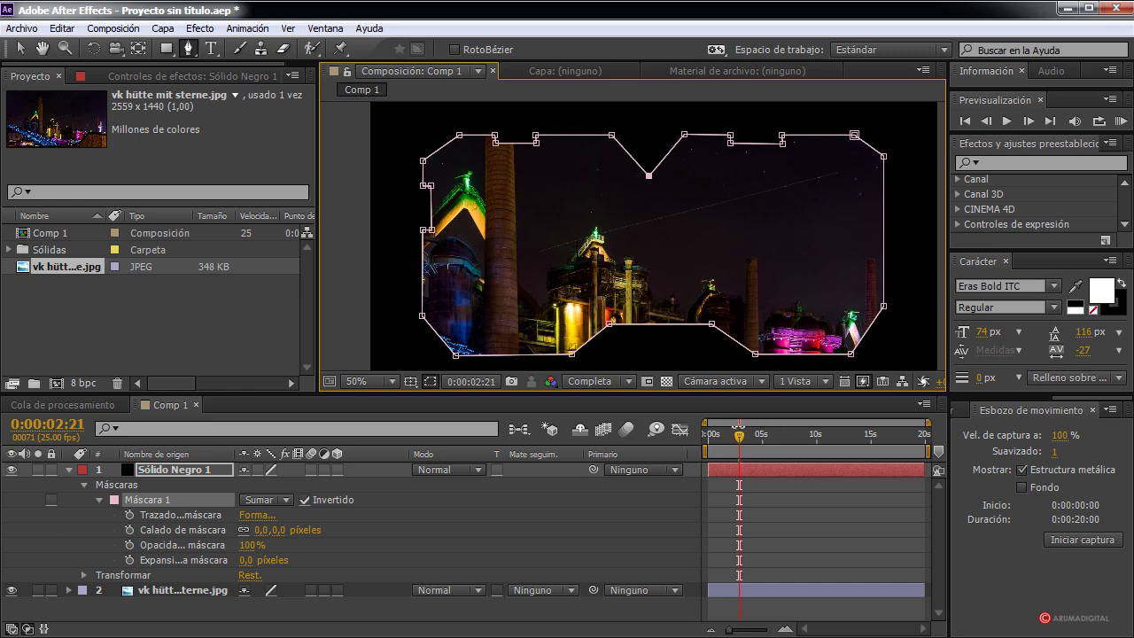
Step: Add points on the mask's right edge and pull the inner ones outward to form a shallow rectangular notch
{"action": "mouse_move", "coordinate": [739, 434]}
{"action": "left_mouse_down"}
{"action": "mouse_move", "coordinate": [778, 445]}
{"action": "mouse_move", "coordinate": [696, 446]}
{"action": "mouse_move", "coordinate": [732, 438]}
{"action": "left_mouse_up"}
{"action": "left_click", "coordinate": [69, 469]}
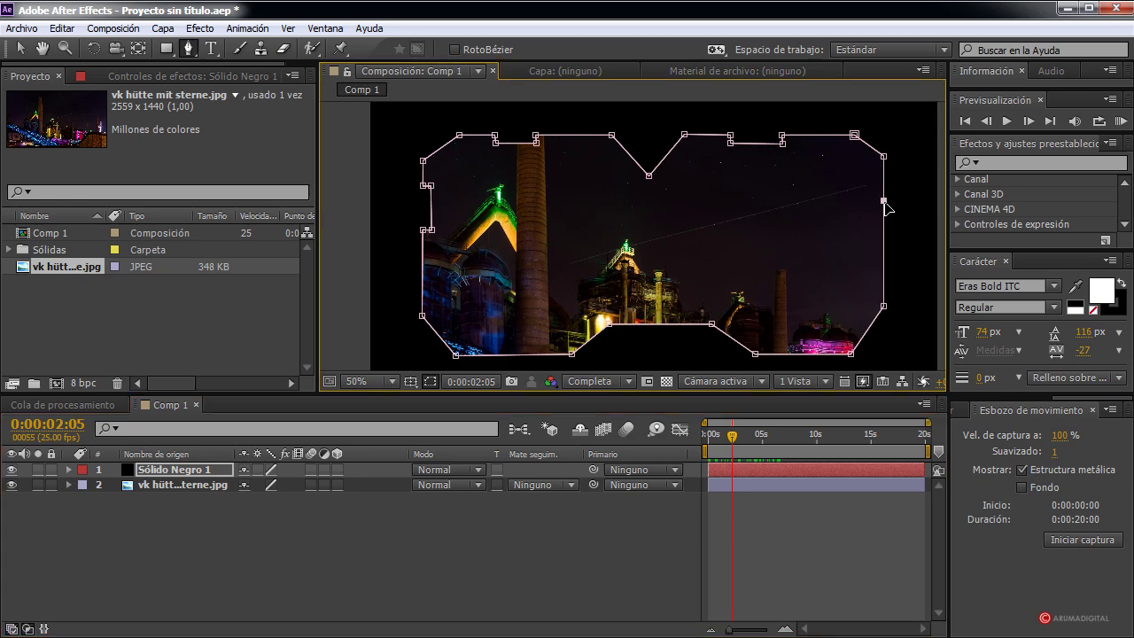
{"action": "left_click", "coordinate": [883, 211]}
{"action": "left_click", "coordinate": [883, 257]}
{"action": "left_click_drag", "start_coordinate": [884, 260], "coordinate": [891, 270]}
{"action": "left_click_drag", "start_coordinate": [883, 212], "coordinate": [893, 201]}
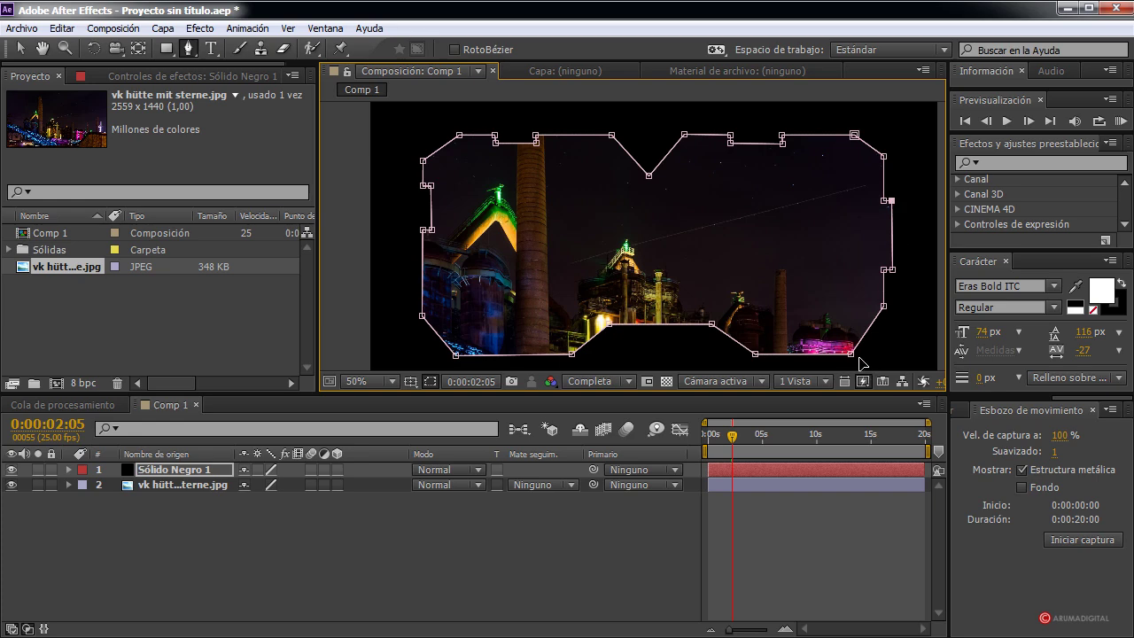
{"action": "left_click", "coordinate": [214, 487]}
{"action": "left_click", "coordinate": [202, 470]}
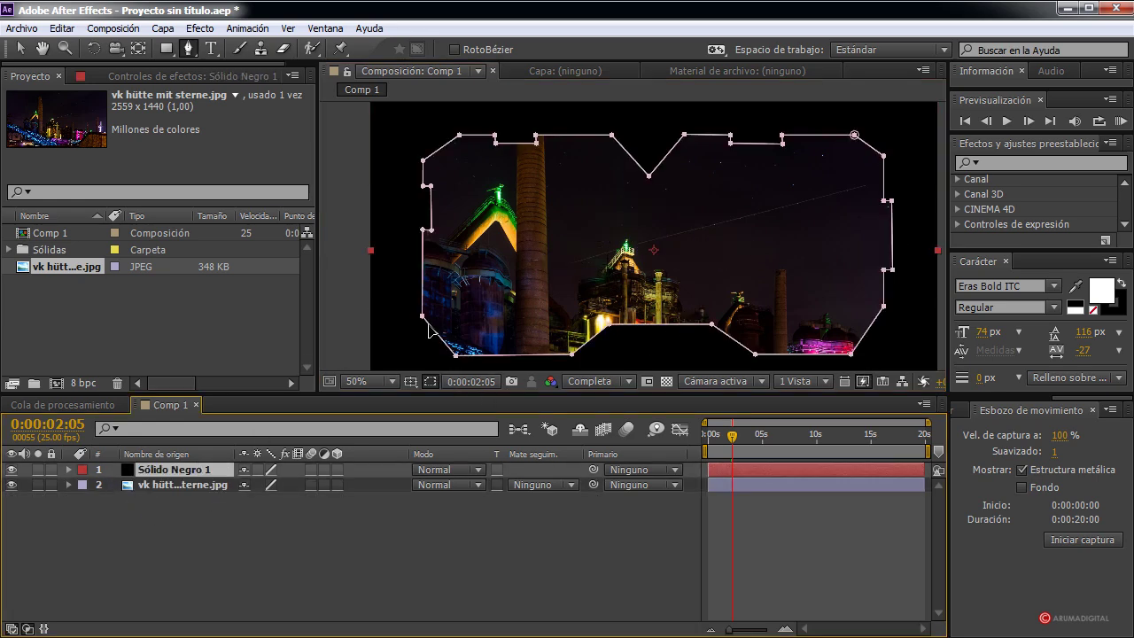
{"action": "left_click", "coordinate": [221, 485]}
{"action": "left_click", "coordinate": [214, 469]}
{"action": "left_click", "coordinate": [166, 485]}
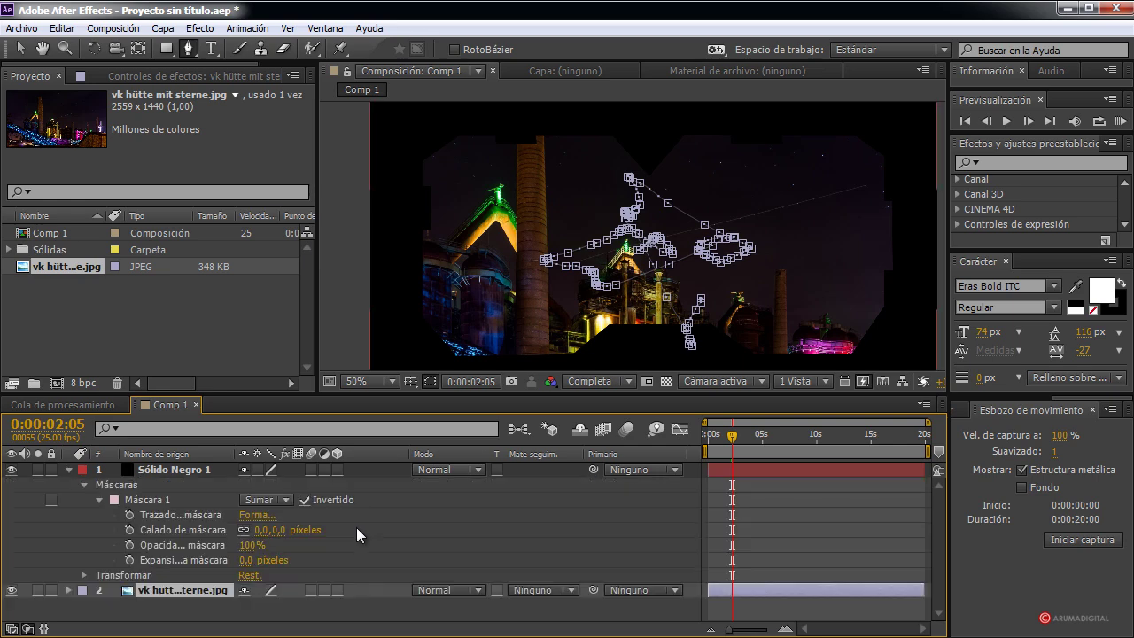
Step: Add a Stroke (Trazo) layer style to the black solid
{"action": "right_click", "coordinate": [198, 470]}
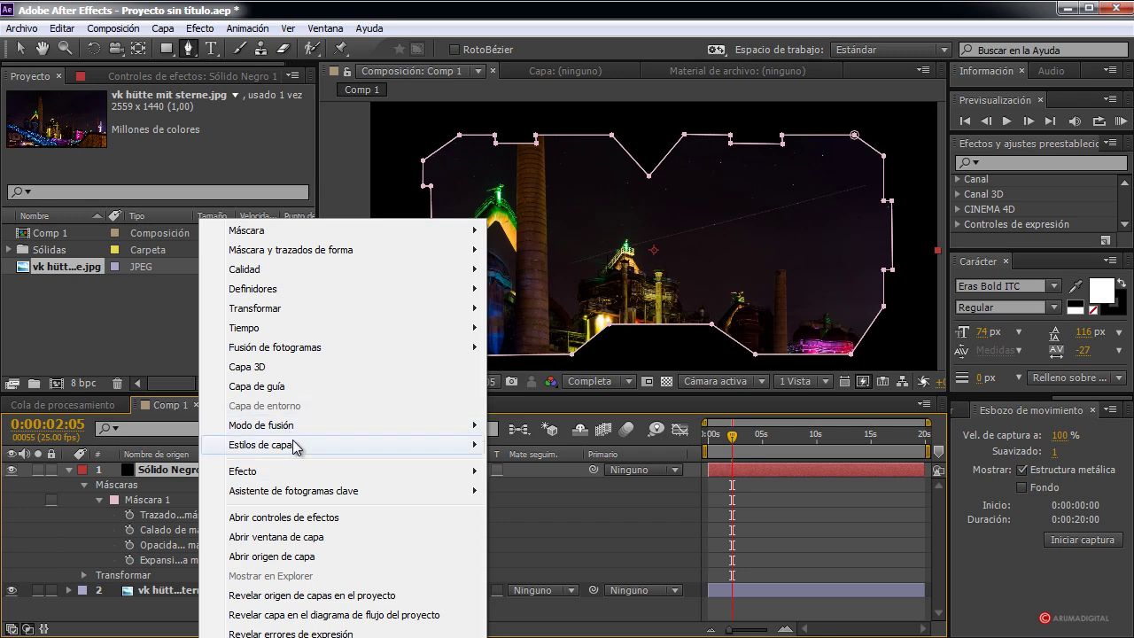
{"action": "mouse_move", "coordinate": [354, 452]}
{"action": "left_click", "coordinate": [549, 637]}
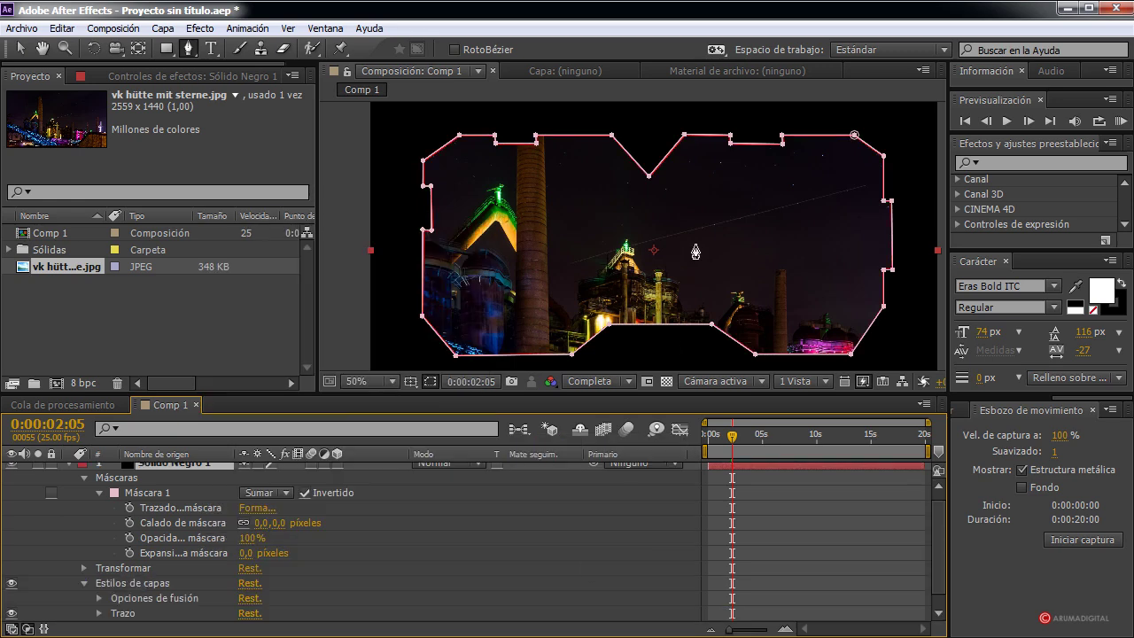
Step: Set the black solid's stroke color to white (FFFFFF) and its position to Centro
{"action": "scroll", "coordinate": [114, 572], "scroll_direction": "down", "scroll_amount": 1}
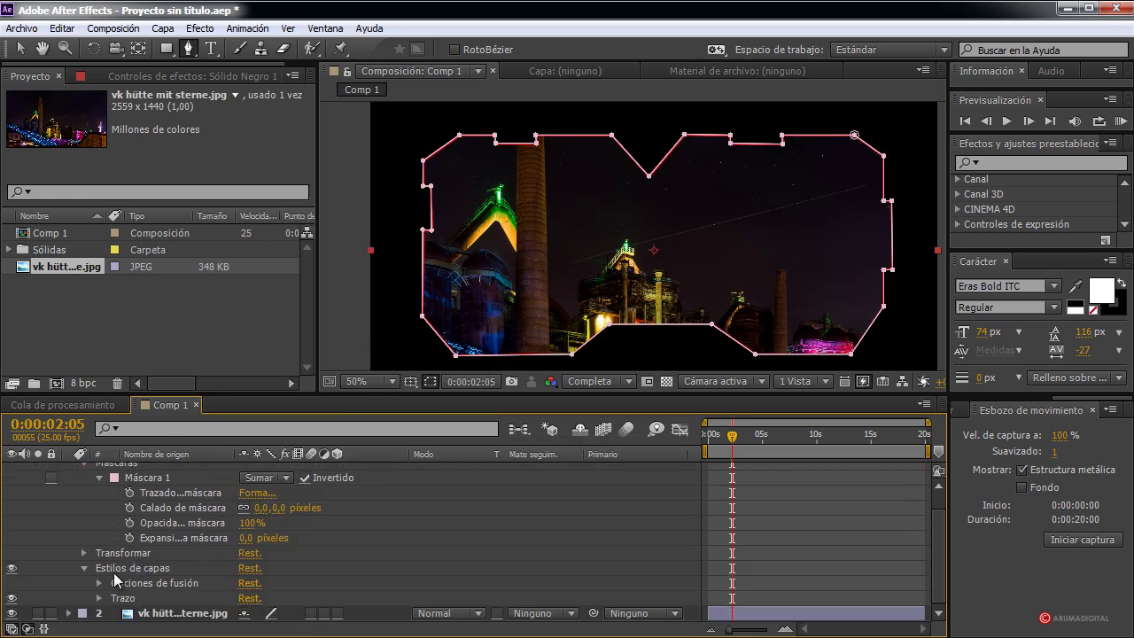
{"action": "left_click", "coordinate": [98, 598]}
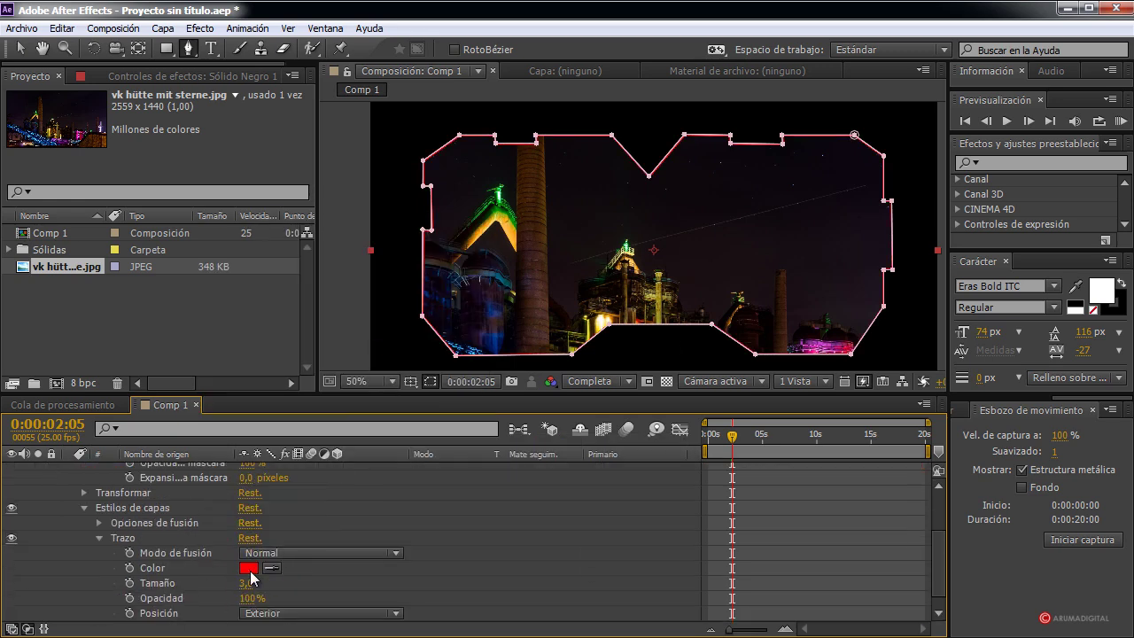
{"action": "left_click", "coordinate": [249, 568]}
{"action": "left_click_drag", "start_coordinate": [565, 432], "coordinate": [516, 325]}
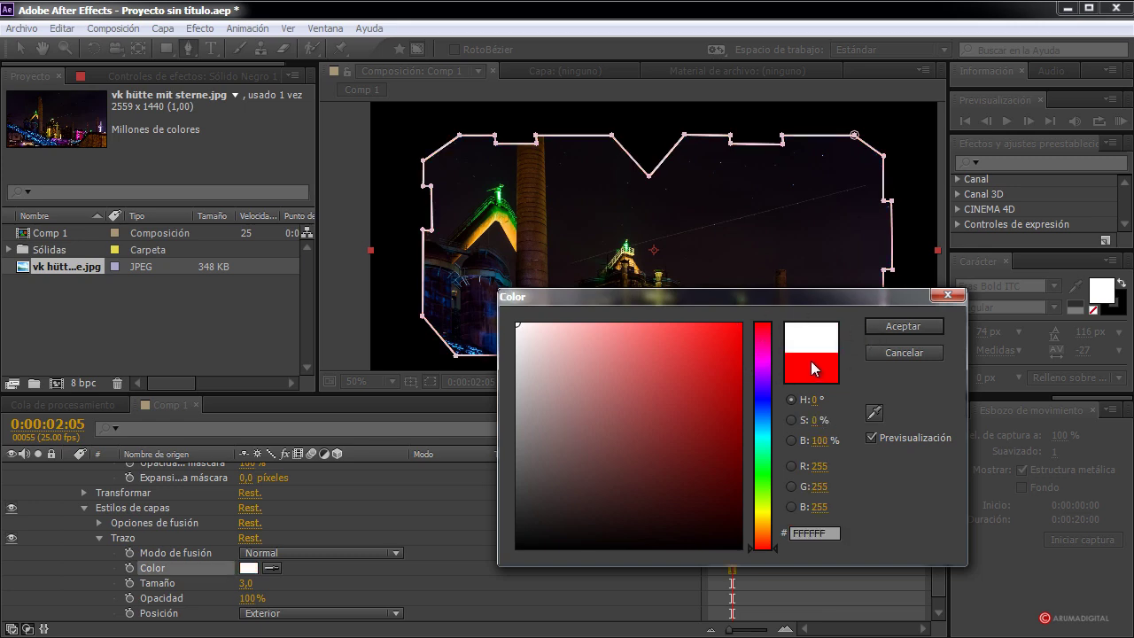
{"action": "left_click", "coordinate": [882, 329]}
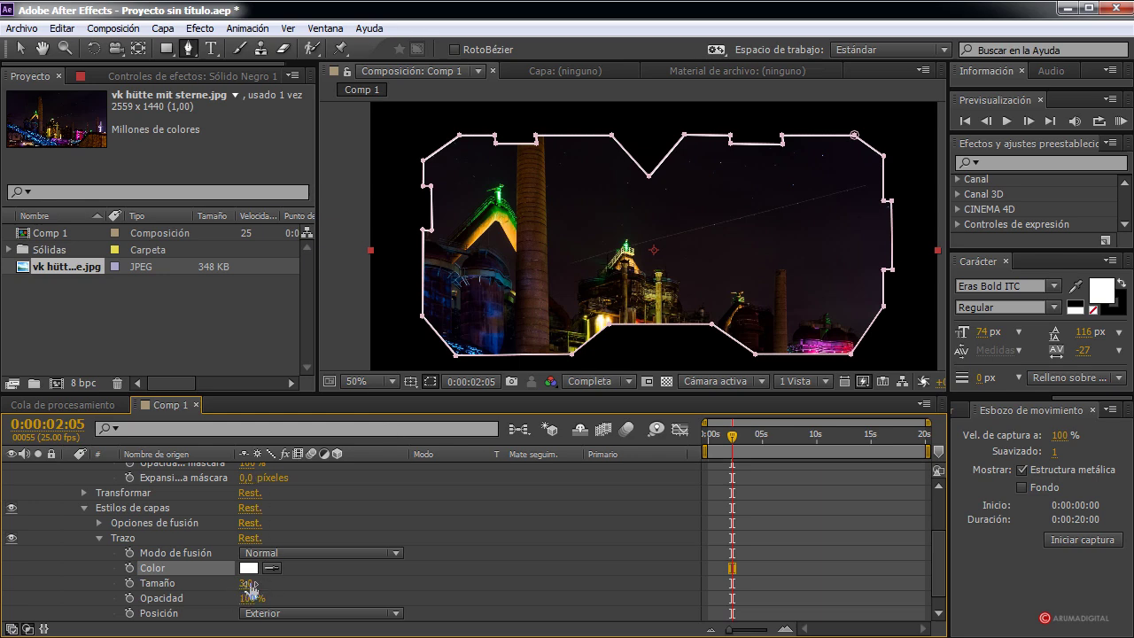
{"action": "left_click", "coordinate": [292, 612]}
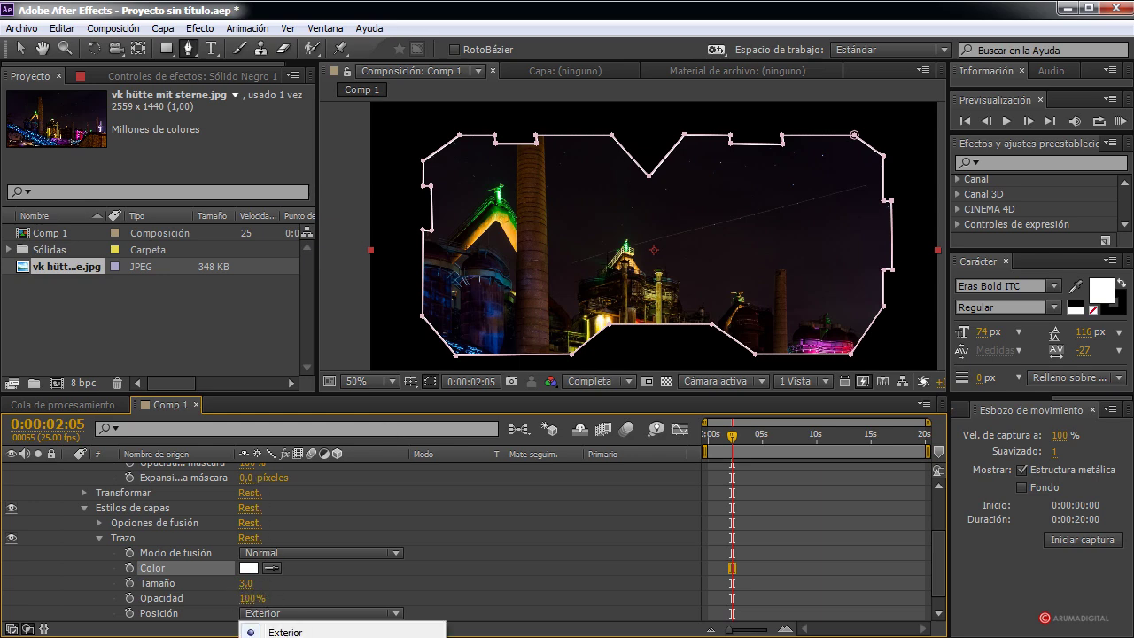
{"action": "left_click", "coordinate": [292, 637]}
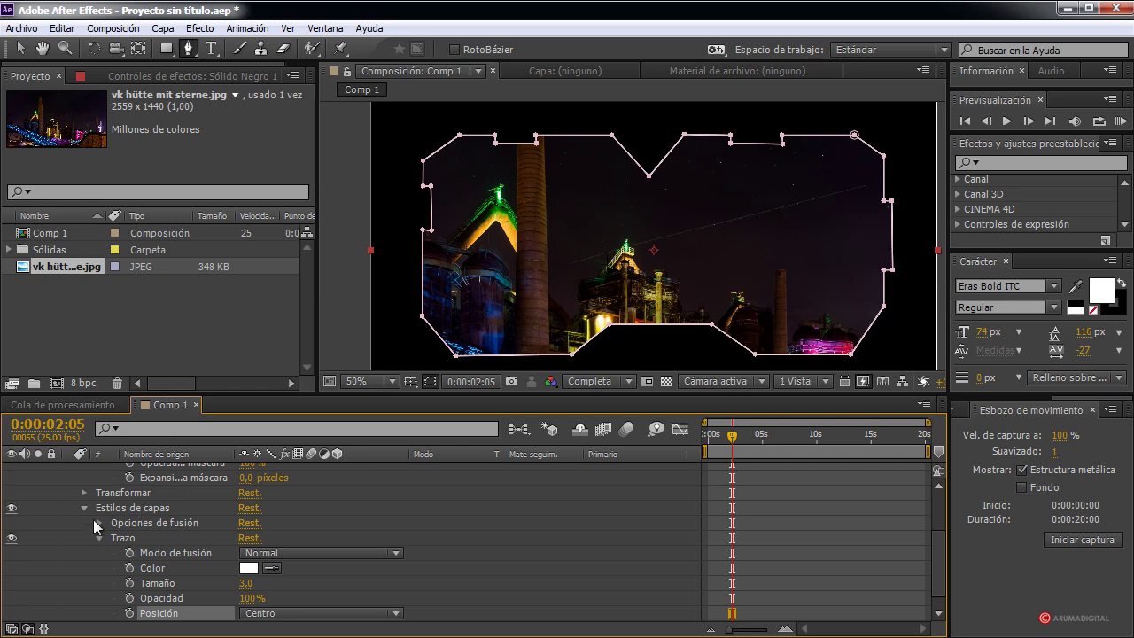
Step: Scale the black solid up to 101%
{"action": "scroll", "coordinate": [96, 517], "scroll_direction": "up", "scroll_amount": 3}
{"action": "left_click", "coordinate": [69, 471]}
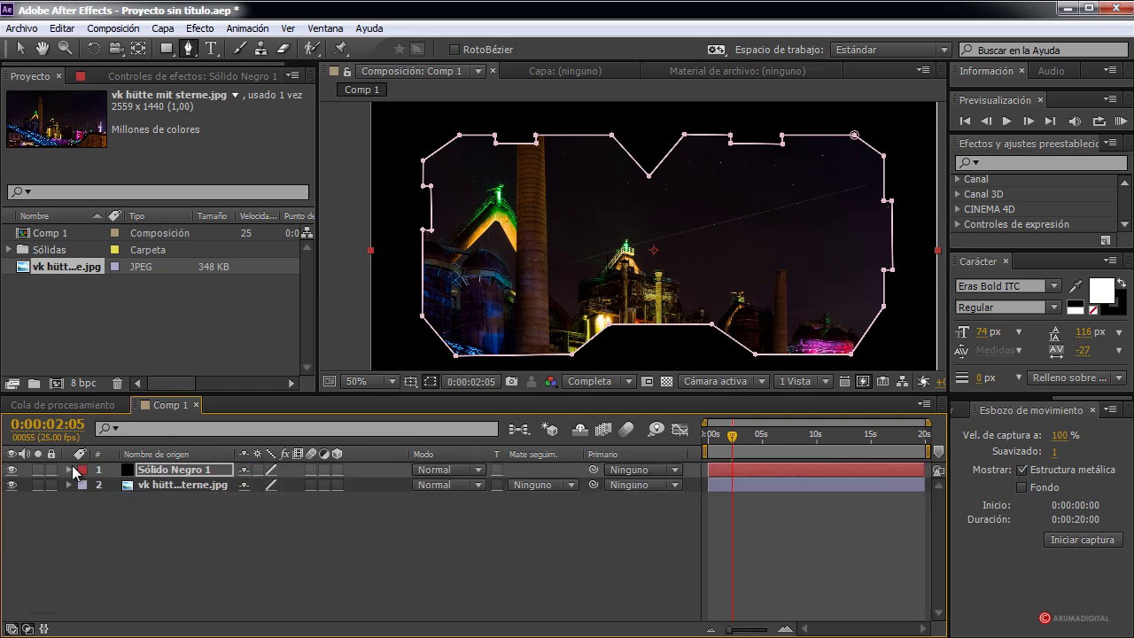
{"action": "left_click", "coordinate": [83, 498]}
{"action": "left_click", "coordinate": [69, 471]}
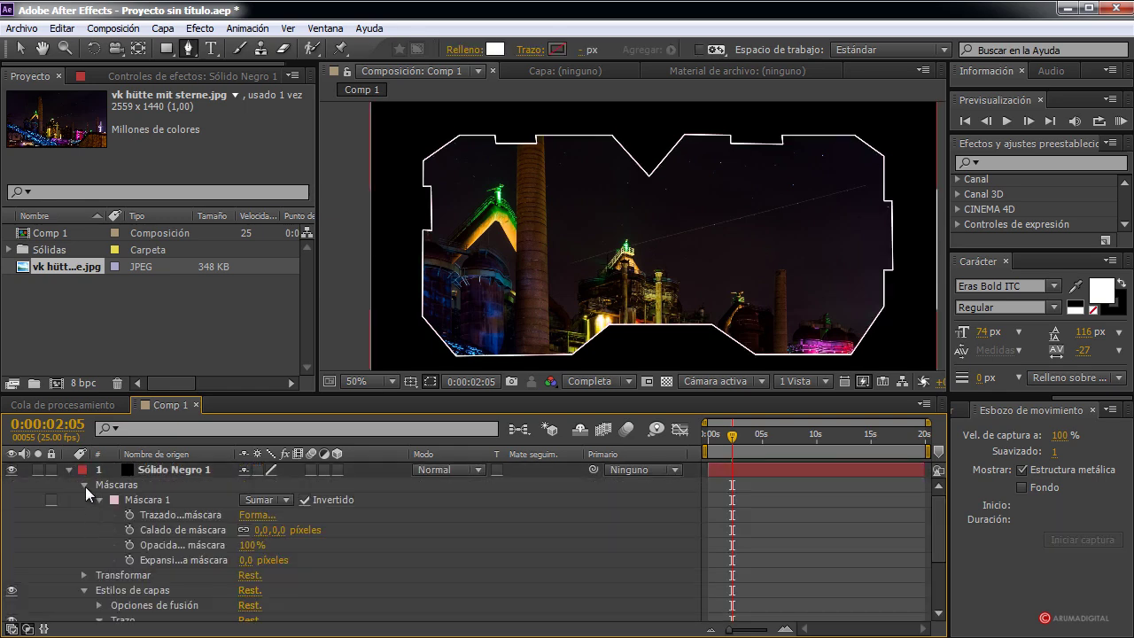
{"action": "left_click", "coordinate": [84, 485]}
{"action": "left_click", "coordinate": [99, 544]}
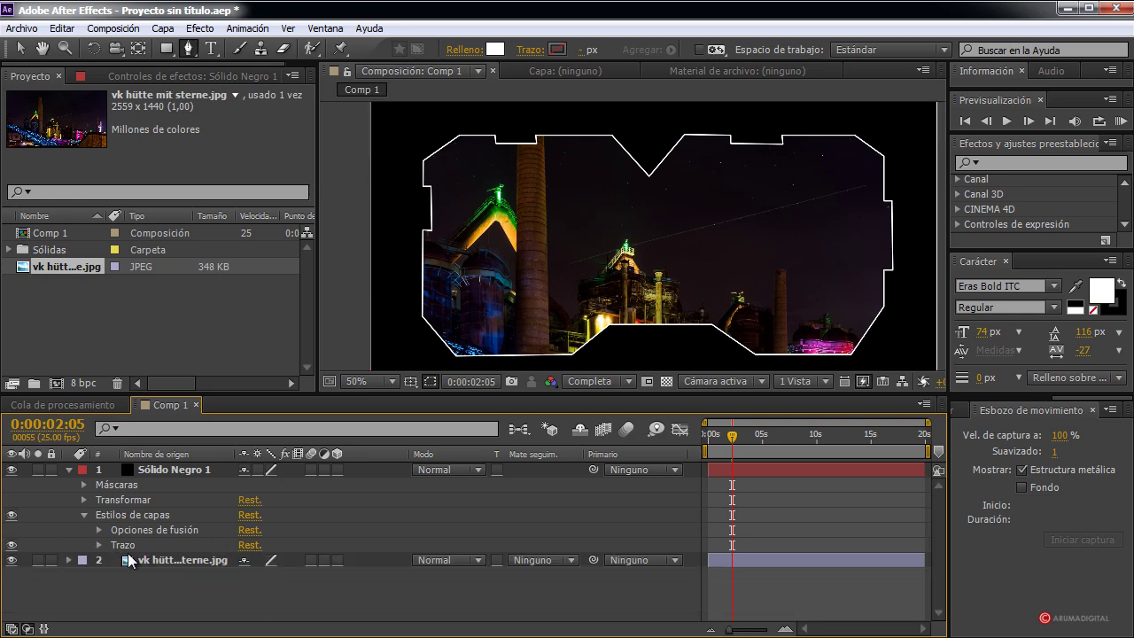
{"action": "left_click", "coordinate": [85, 515]}
{"action": "left_click", "coordinate": [83, 501]}
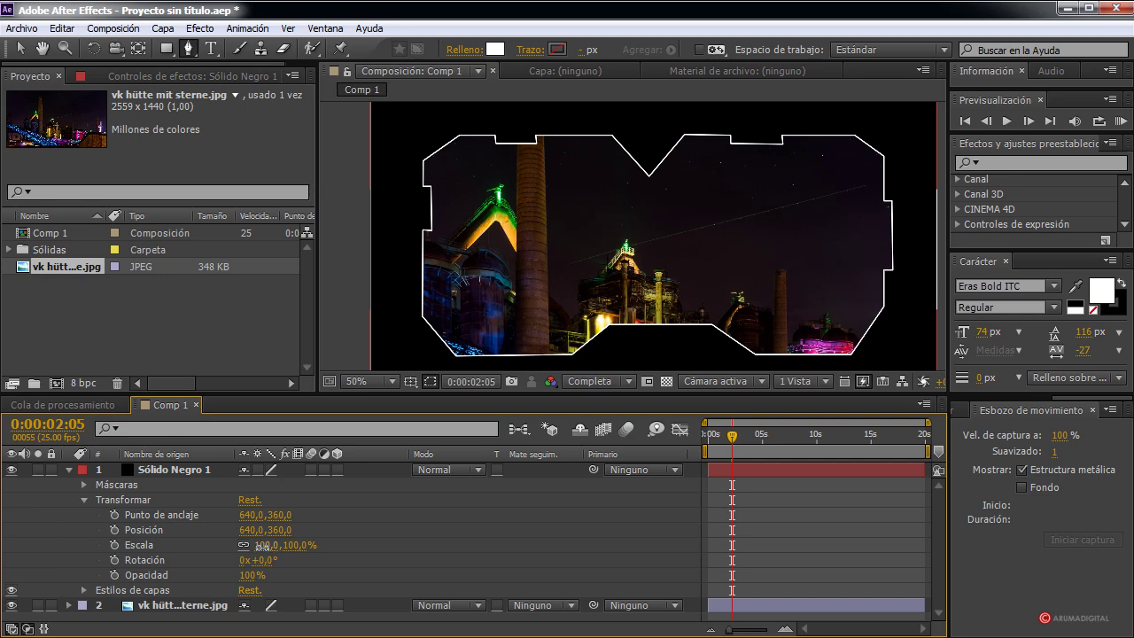
{"action": "left_click_drag", "start_coordinate": [261, 546], "coordinate": [157, 5]}
{"action": "left_click", "coordinate": [19, 49]}
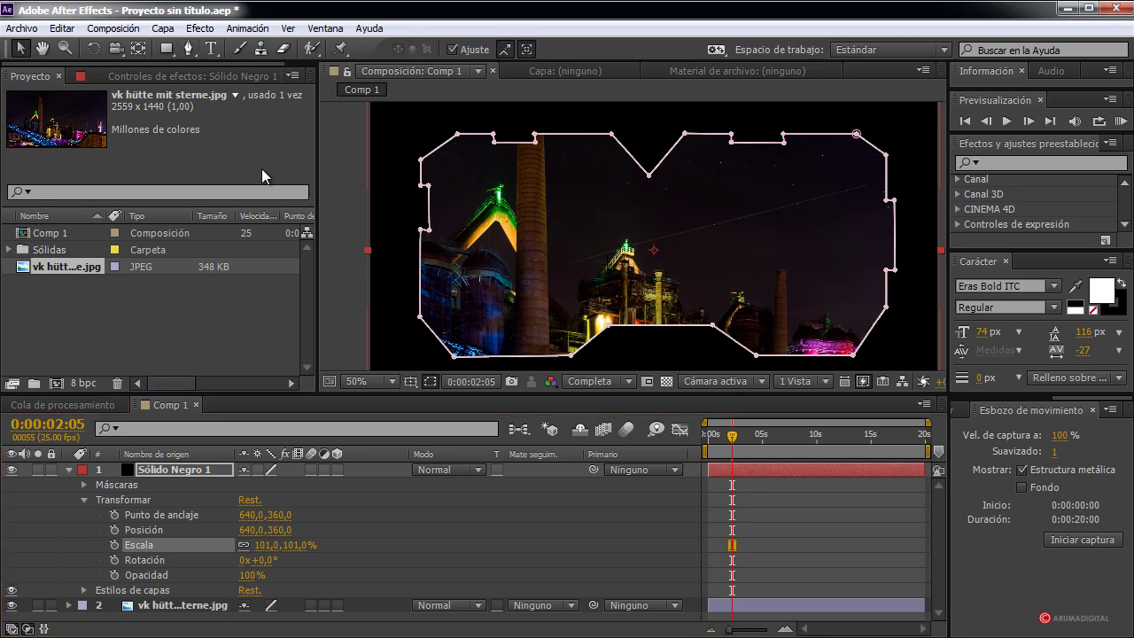
{"action": "left_click", "coordinate": [329, 189]}
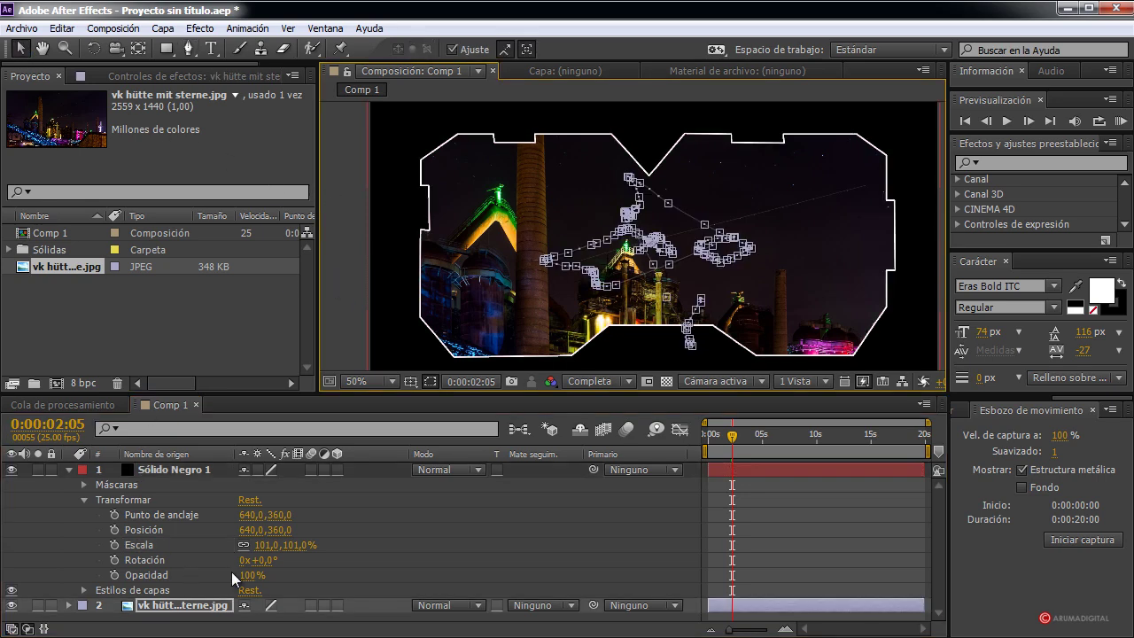
{"action": "left_click_drag", "start_coordinate": [248, 574], "coordinate": [235, 573]}
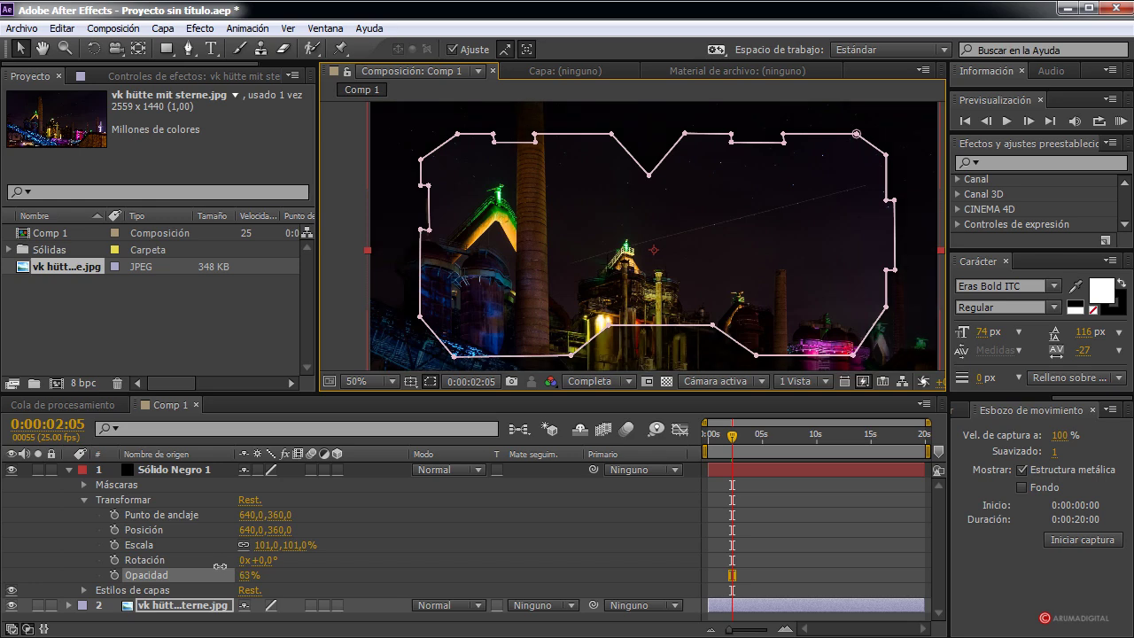
{"action": "left_click_drag", "start_coordinate": [215, 568], "coordinate": [239, 567]}
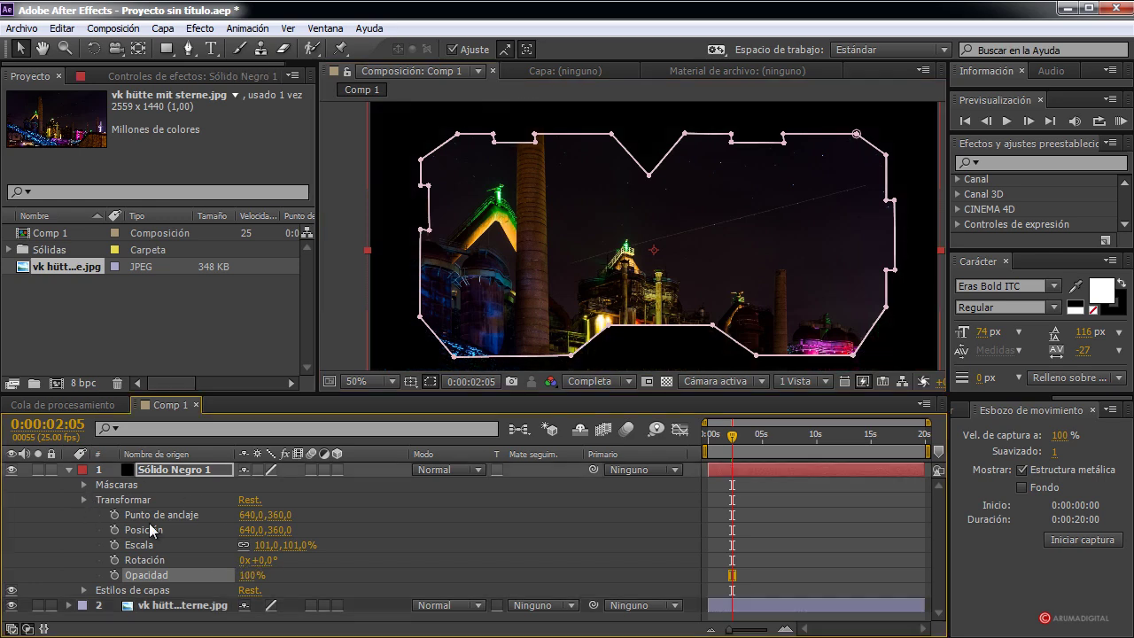
Step: Lower the opacity of the black solid's Stroke (Trazo) layer style to 24%
{"action": "left_click", "coordinate": [84, 500]}
{"action": "left_click", "coordinate": [84, 515]}
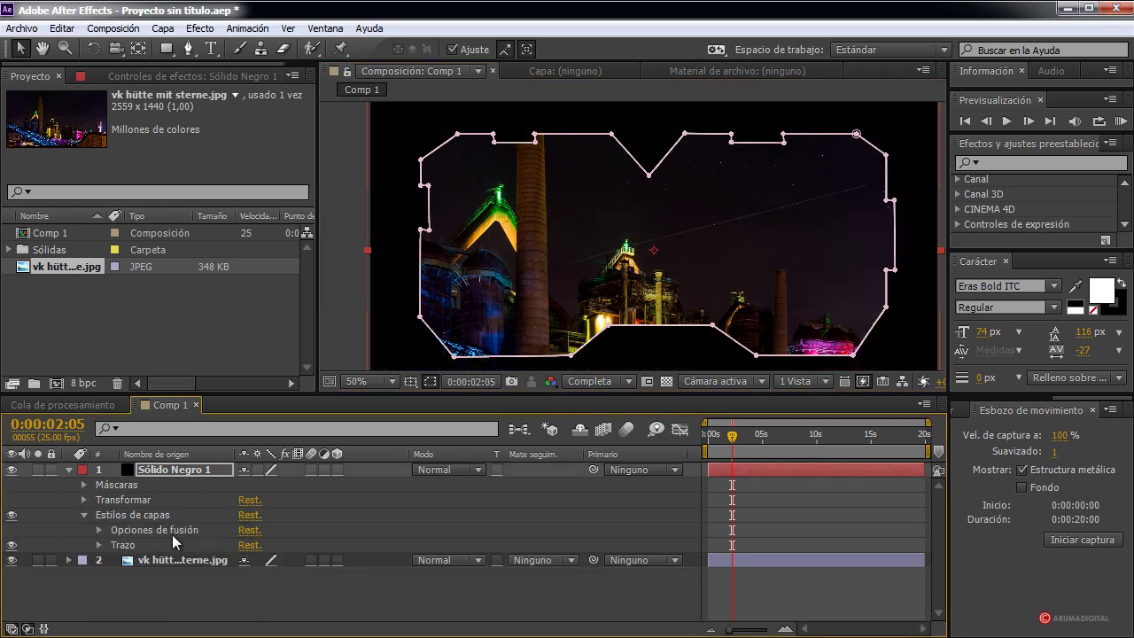
{"action": "left_click", "coordinate": [98, 544]}
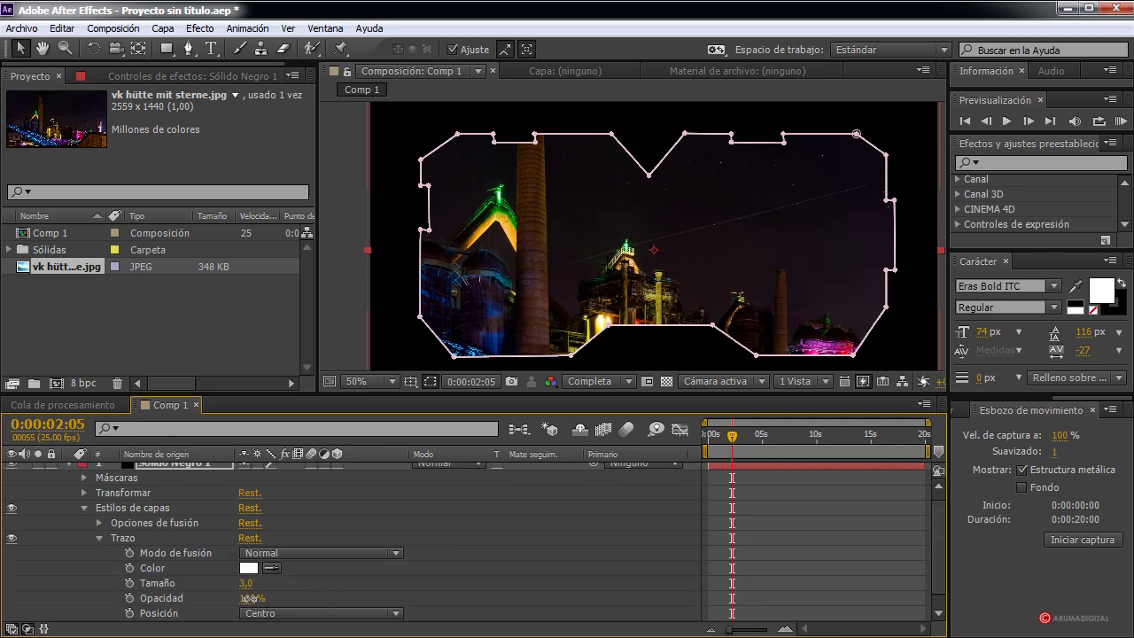
{"action": "left_click_drag", "start_coordinate": [249, 597], "coordinate": [183, 595]}
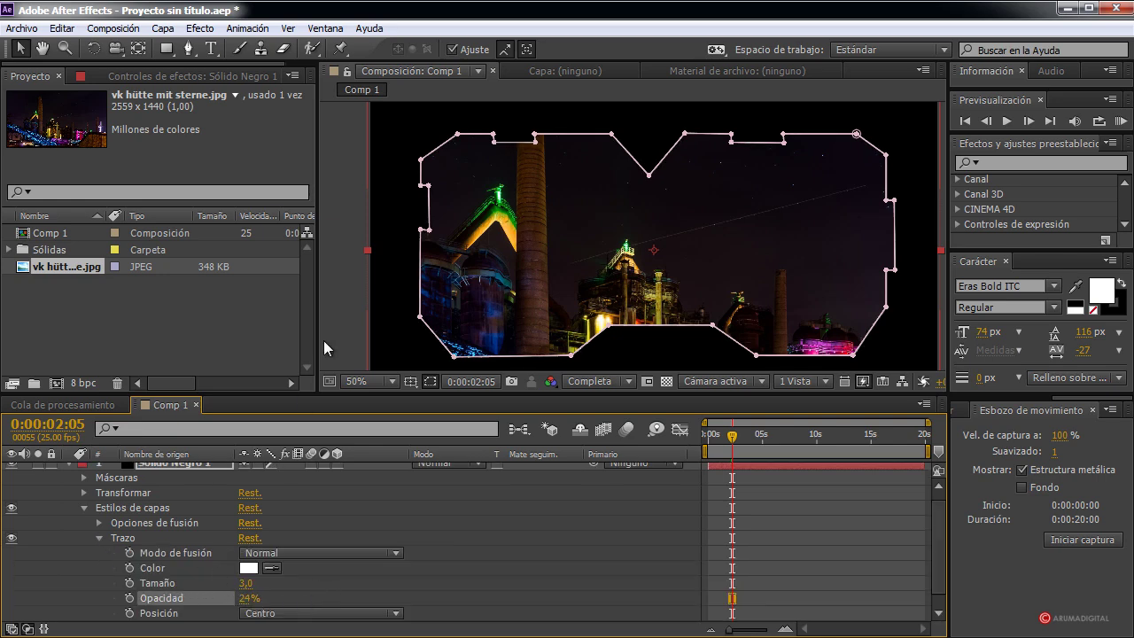
{"action": "left_click", "coordinate": [342, 261]}
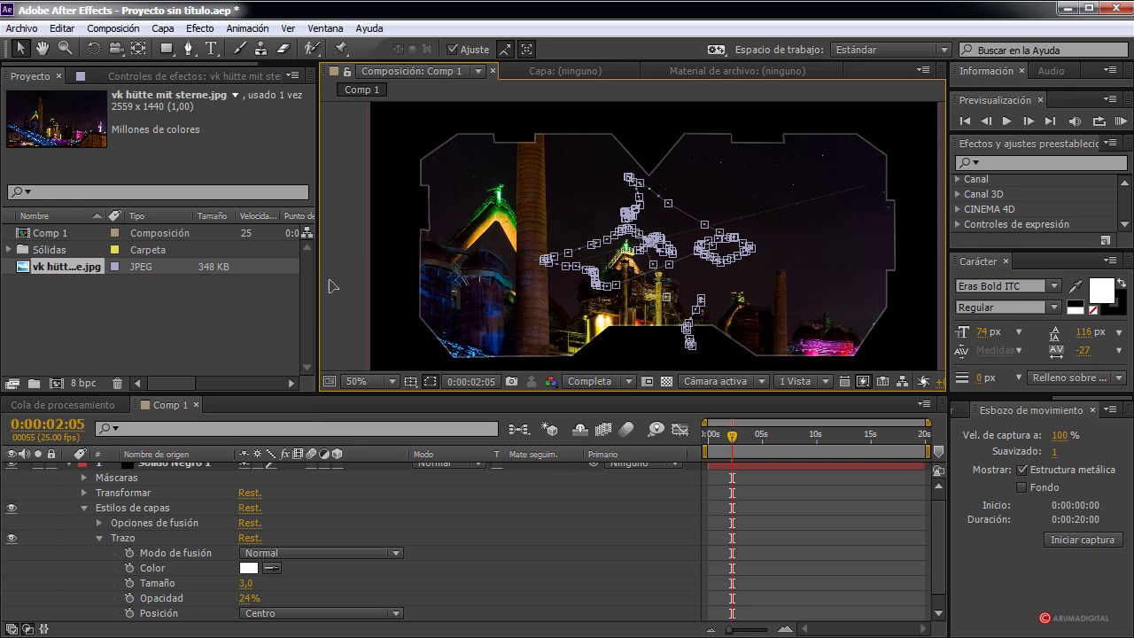
{"action": "scroll", "coordinate": [79, 480], "scroll_direction": "up", "scroll_amount": 1}
{"action": "left_click", "coordinate": [70, 469]}
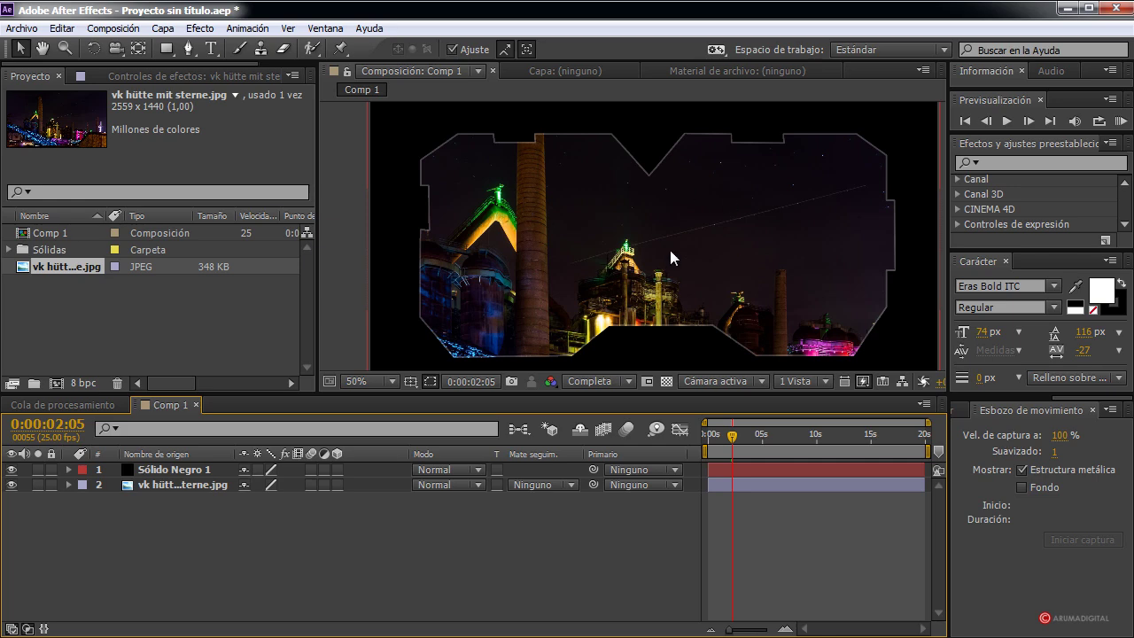
Step: Add a new shape layer and draw a white-filled circle about 84 px wide at the center of the composition
{"action": "left_click", "coordinate": [162, 29]}
{"action": "mouse_move", "coordinate": [185, 47]}
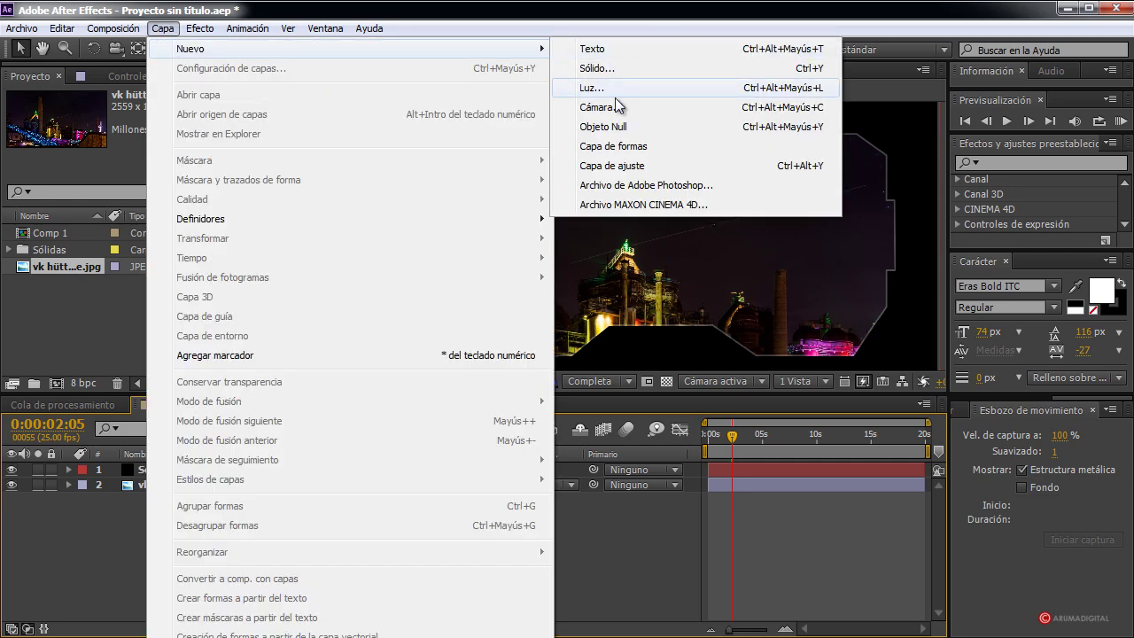
{"action": "left_click", "coordinate": [617, 156]}
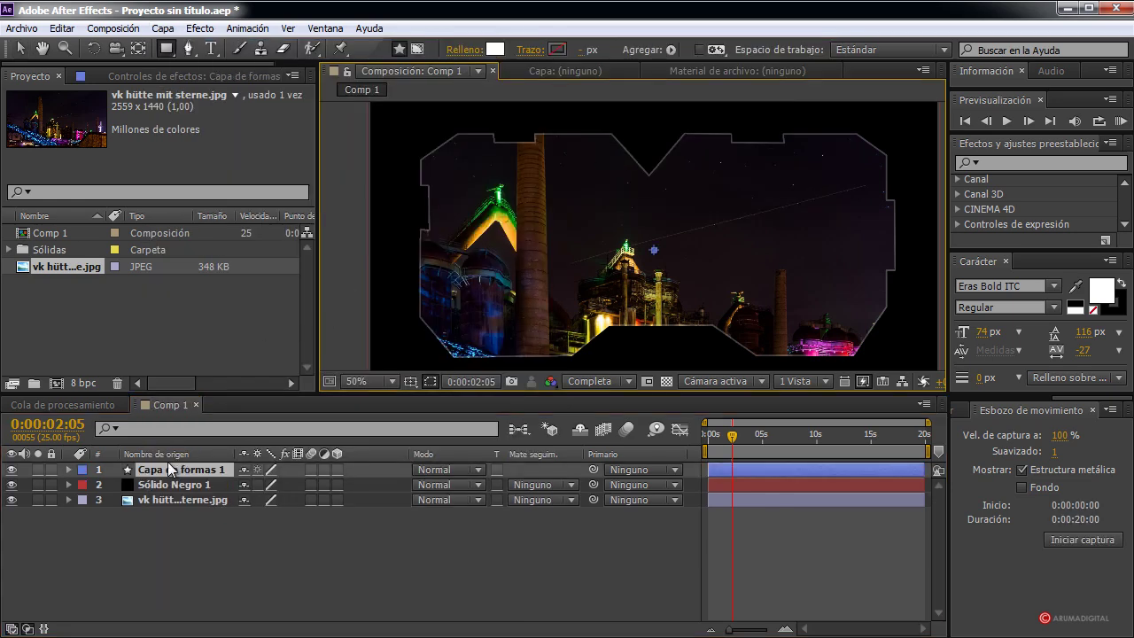
{"action": "left_click_drag", "start_coordinate": [170, 49], "coordinate": [250, 84]}
{"action": "scroll", "coordinate": [640, 240], "scroll_direction": "up", "scroll_amount": 2}
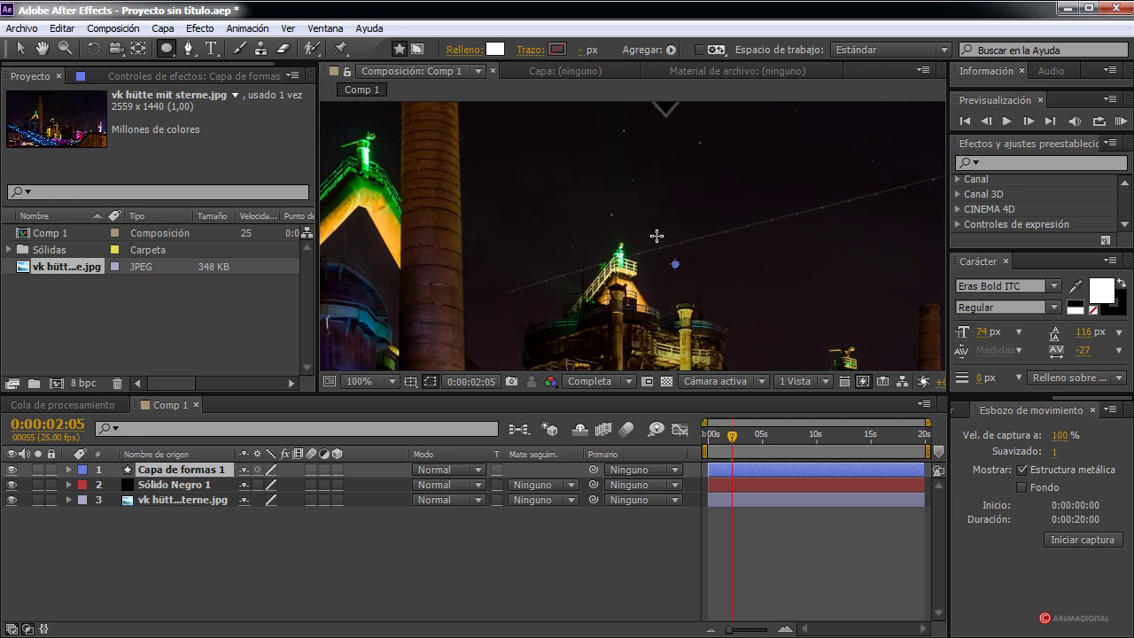
{"action": "left_click_drag", "start_coordinate": [638, 228], "coordinate": [717, 306]}
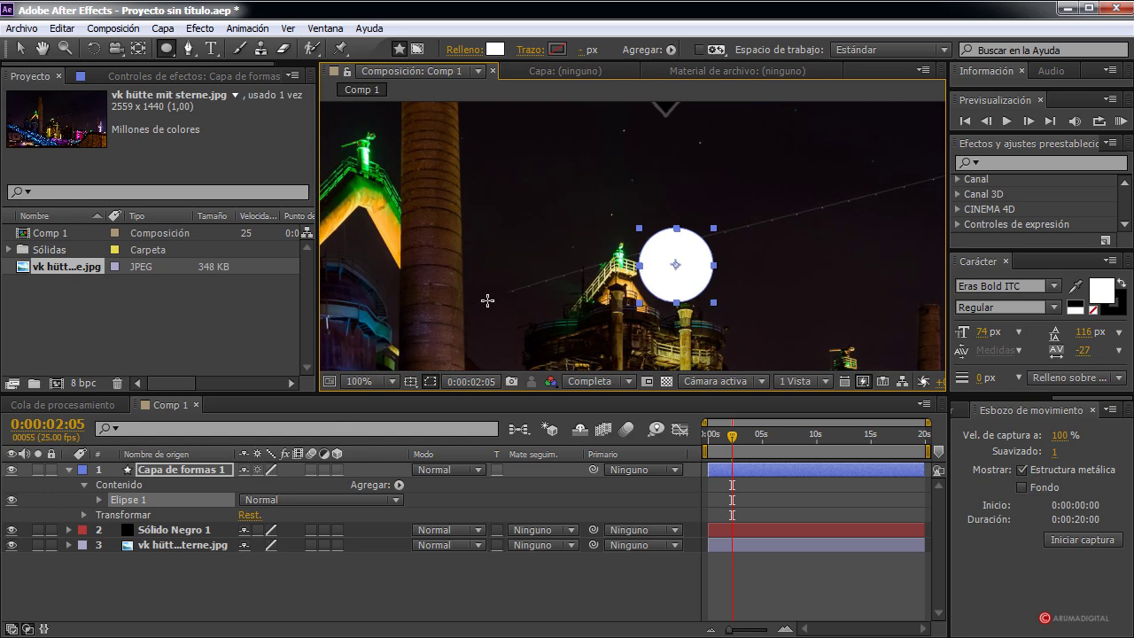
{"action": "key", "text": "comma"}
{"action": "key", "text": "period"}
Step: Set the ellipse's transform position (Posición) to 0, 0 so the circle is exactly centered
{"action": "left_click", "coordinate": [99, 499]}
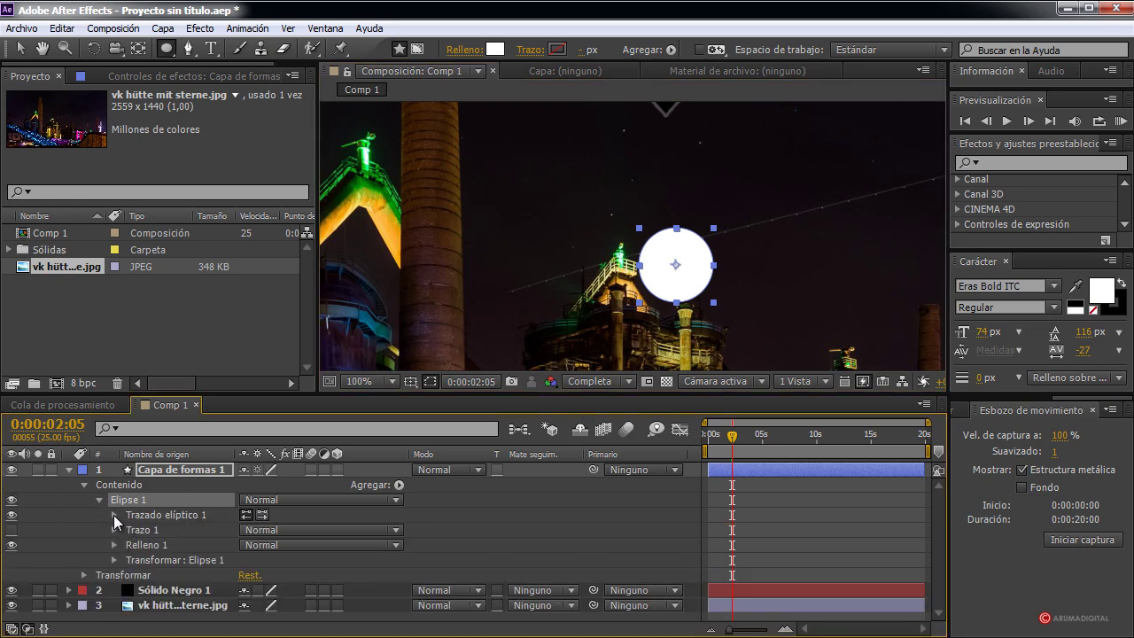
{"action": "left_click", "coordinate": [113, 514]}
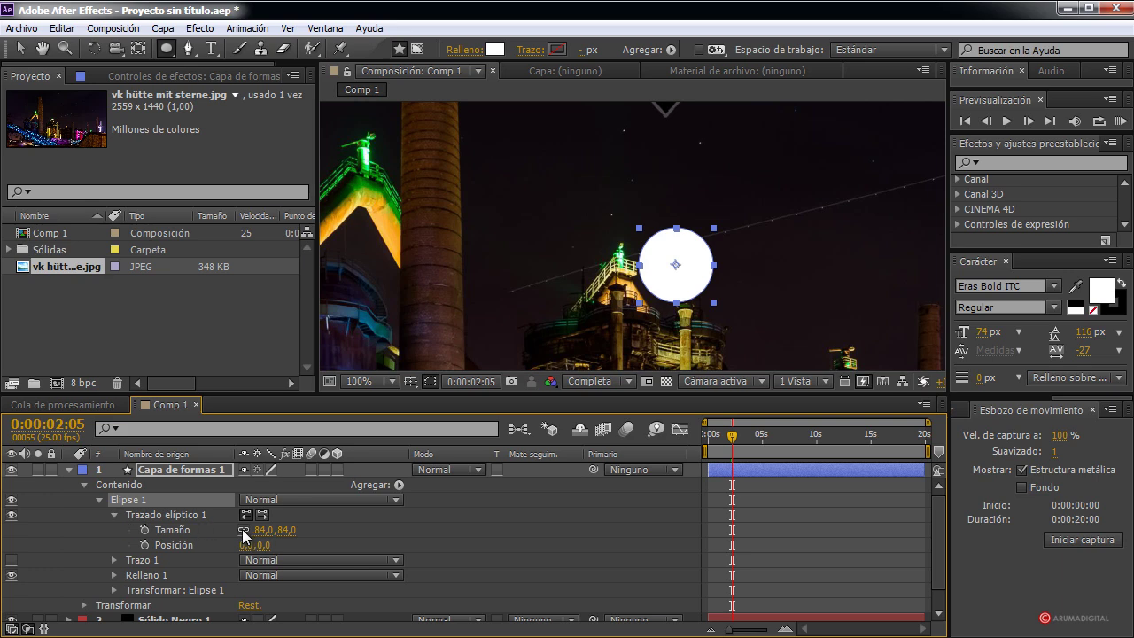
{"action": "left_click", "coordinate": [119, 516]}
{"action": "left_click", "coordinate": [115, 514]}
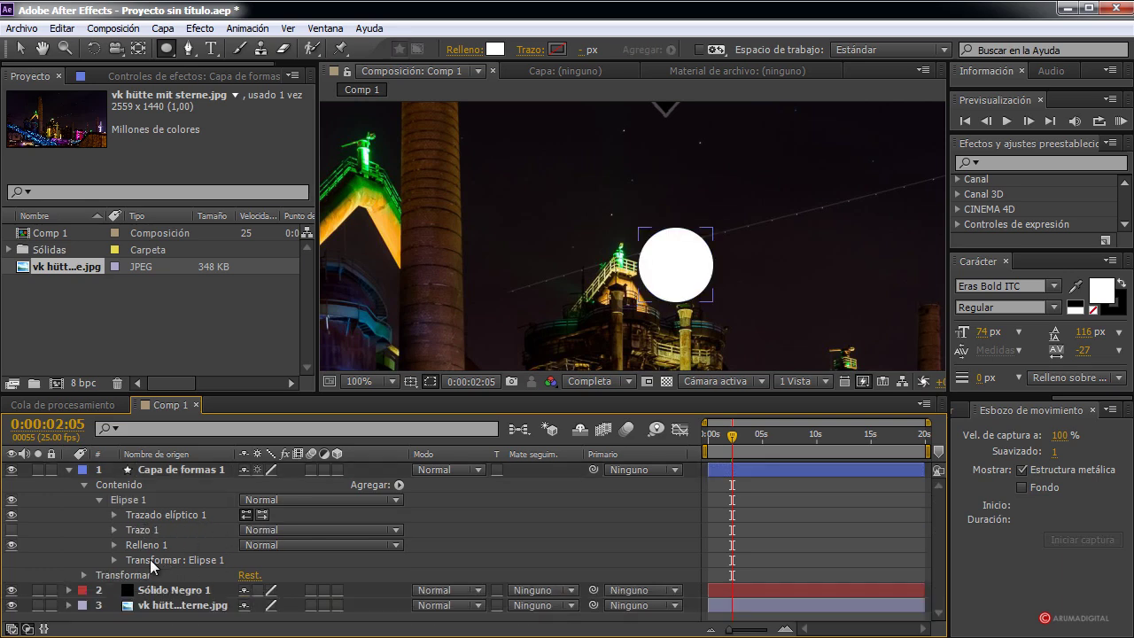
{"action": "left_click", "coordinate": [113, 559]}
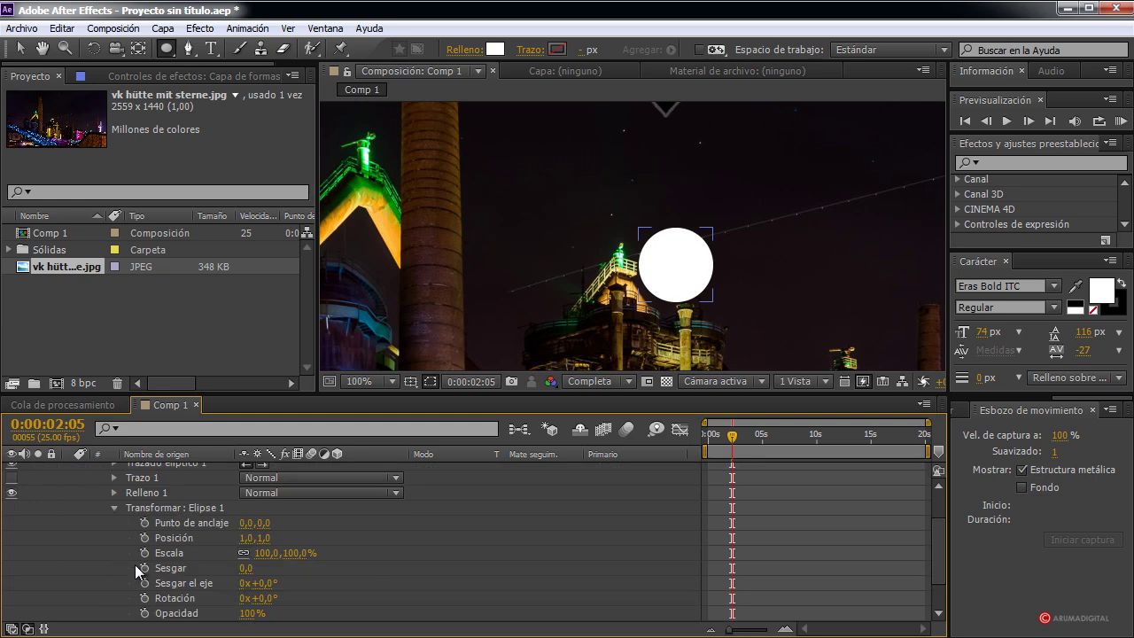
{"action": "left_click", "coordinate": [244, 537]}
{"action": "type", "text": "0"}
{"action": "key", "text": "Return"}
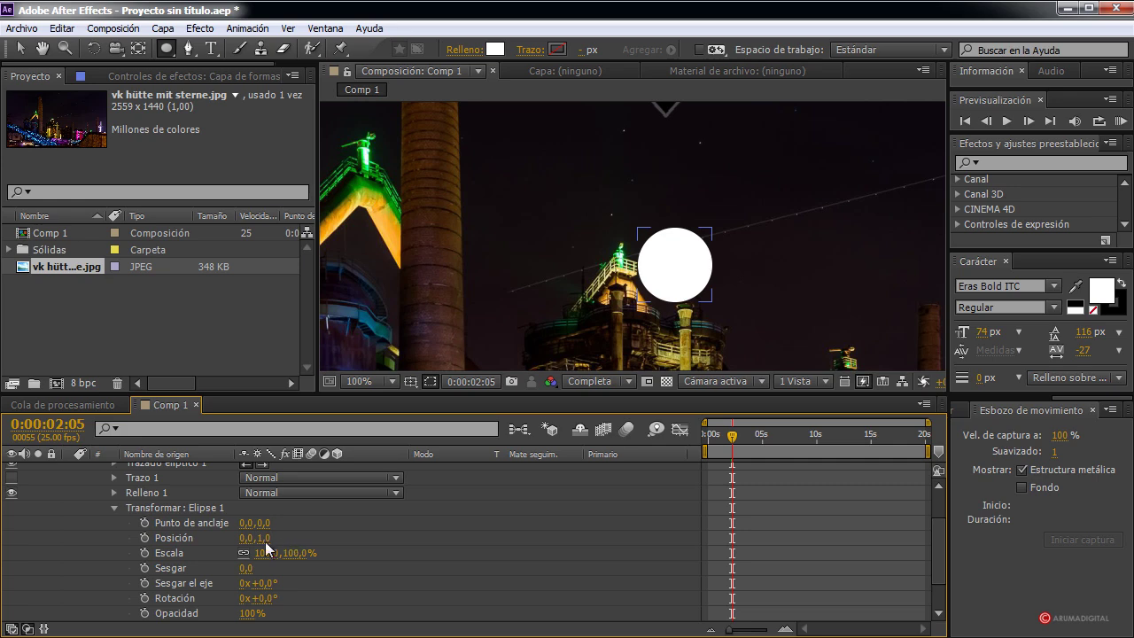
{"action": "left_click", "coordinate": [264, 537]}
{"action": "type", "text": "0"}
{"action": "key", "text": "Return"}
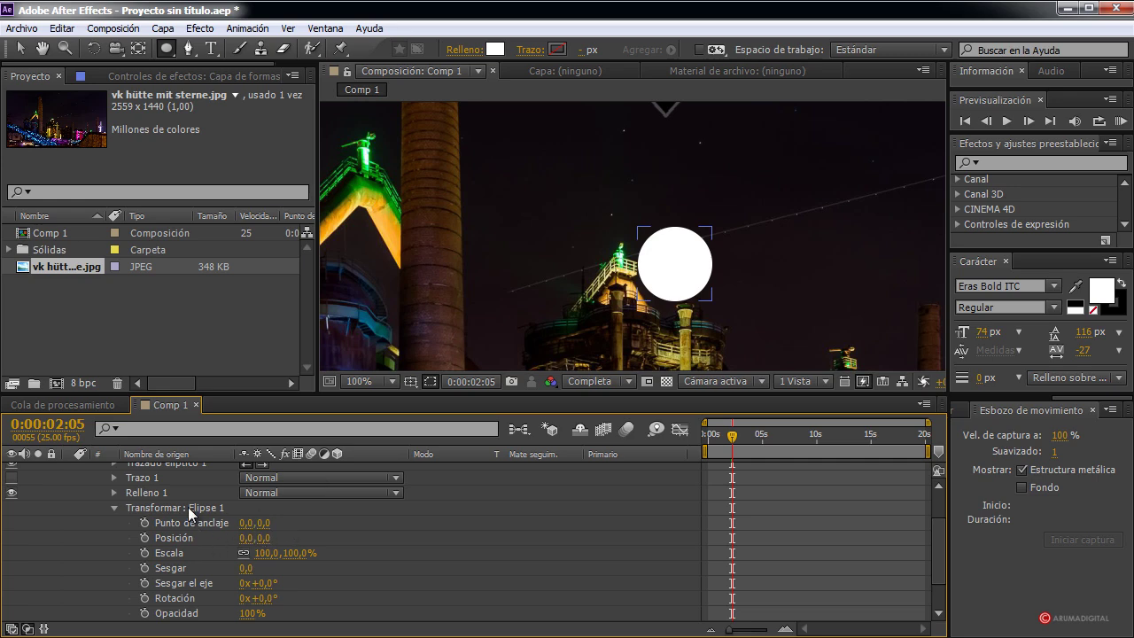
Step: Lower the ellipse's opacity (Opacidad) until the circle is only faintly visible, and check it at another point in time
{"action": "left_click", "coordinate": [638, 245]}
{"action": "scroll", "coordinate": [199, 557], "scroll_direction": "down", "scroll_amount": 3}
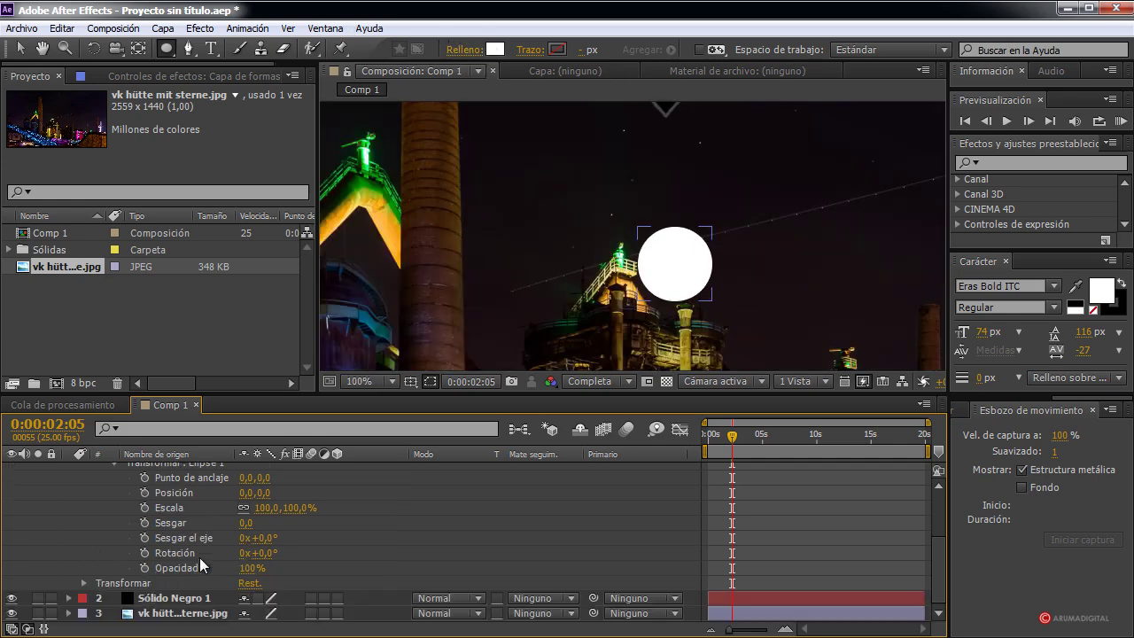
{"action": "mouse_move", "coordinate": [250, 568]}
{"action": "left_mouse_down"}
{"action": "mouse_move", "coordinate": [149, 568]}
{"action": "mouse_move", "coordinate": [164, 568]}
{"action": "left_mouse_up"}
{"action": "mouse_move", "coordinate": [739, 449]}
{"action": "left_mouse_down"}
{"action": "mouse_move", "coordinate": [712, 434]}
{"action": "mouse_move", "coordinate": [735, 434]}
{"action": "mouse_move", "coordinate": [723, 434]}
{"action": "left_mouse_up"}
{"action": "scroll", "coordinate": [189, 543], "scroll_direction": "up", "scroll_amount": 3}
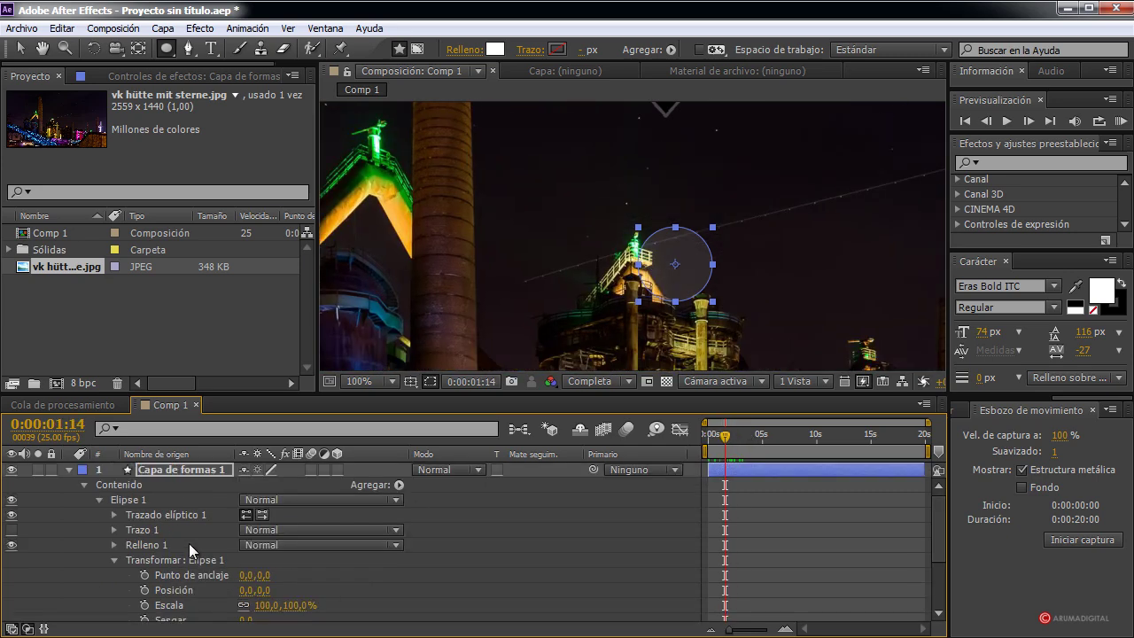
{"action": "left_click", "coordinate": [70, 469]}
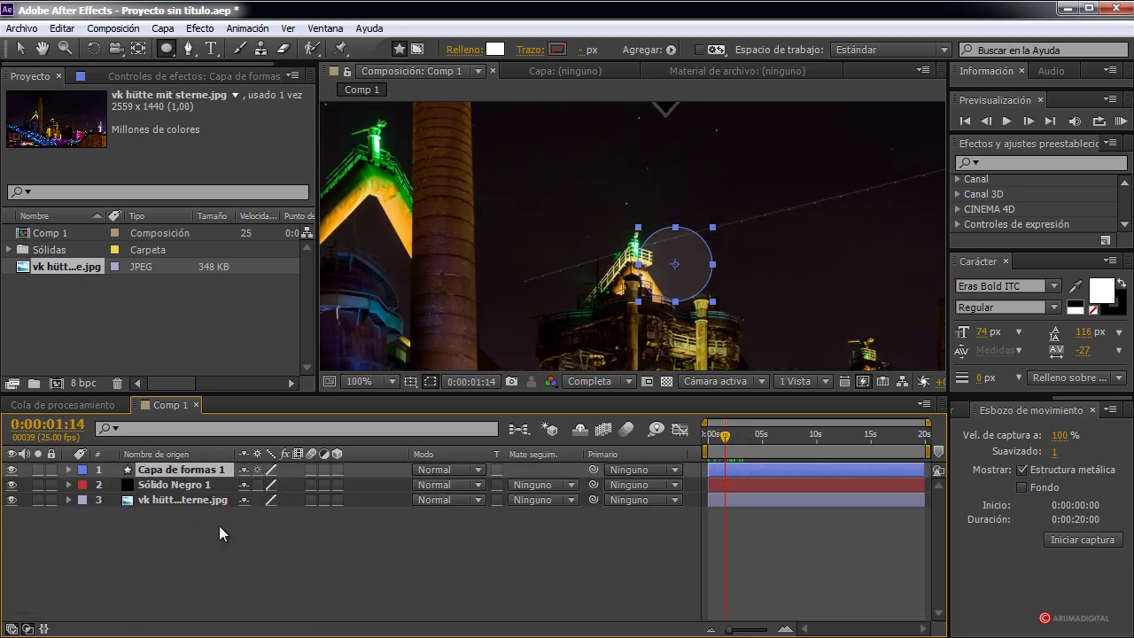
Step: Duplicate the circle's shape layer, remove the copy's fill and give it a white 3 px stroke
{"action": "key", "text": "ctrl+d"}
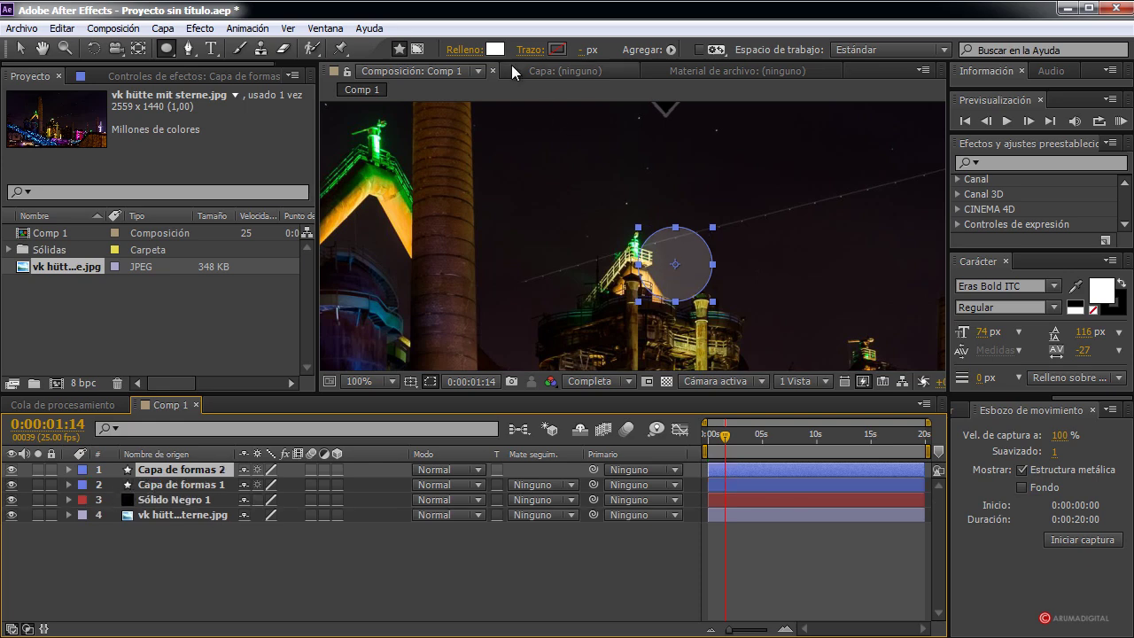
{"action": "left_click", "coordinate": [467, 49]}
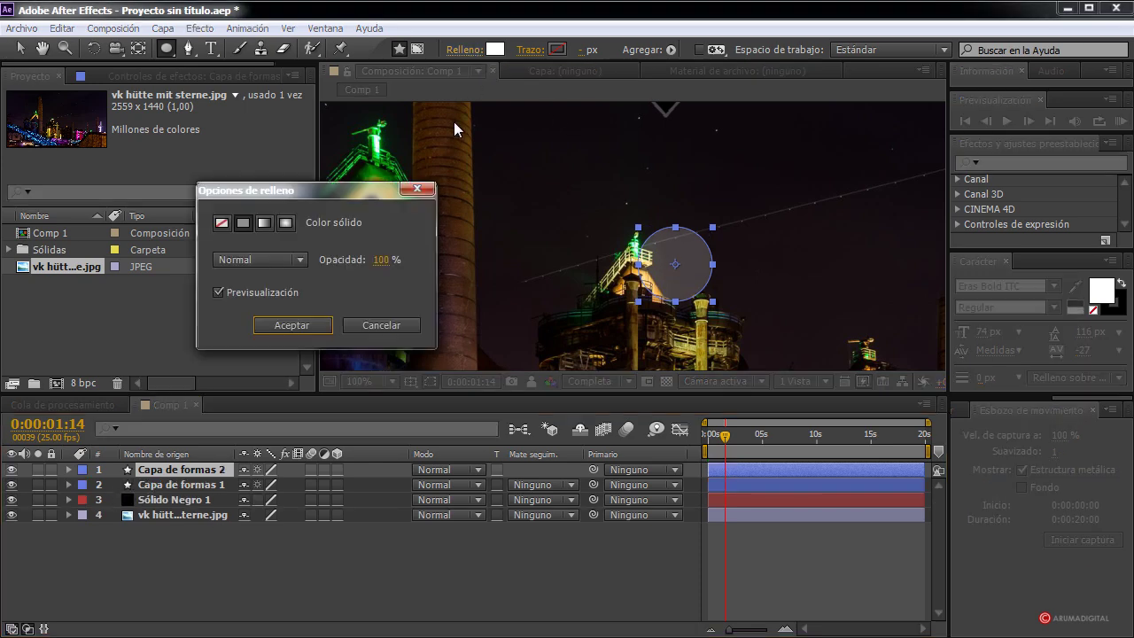
{"action": "left_click", "coordinate": [221, 223]}
{"action": "left_click", "coordinate": [279, 323]}
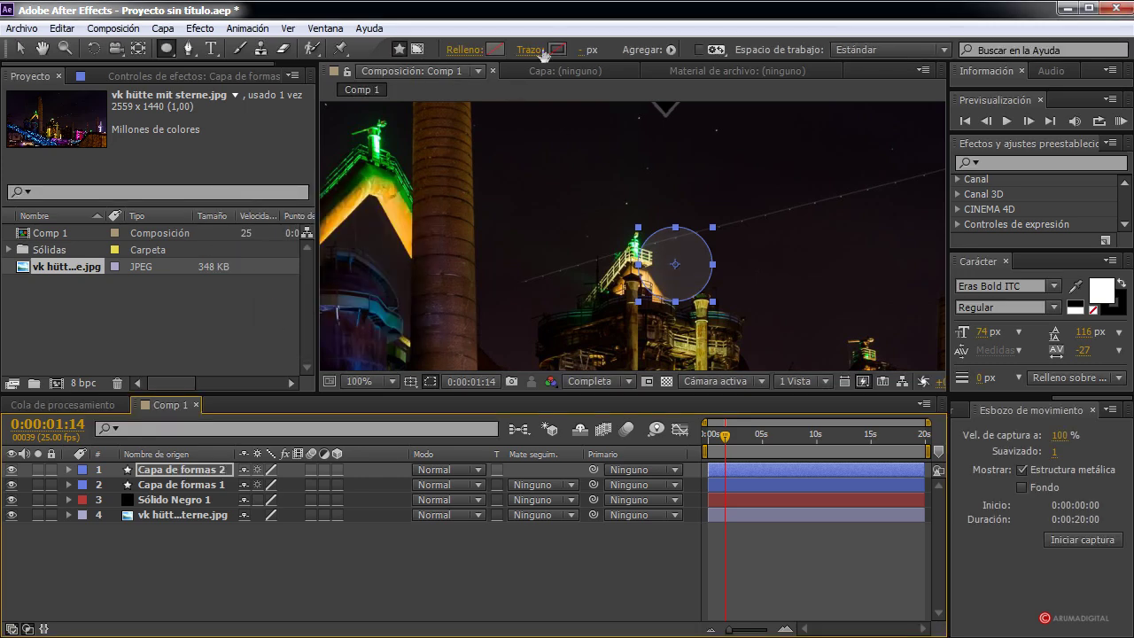
{"action": "left_click_drag", "start_coordinate": [582, 55], "coordinate": [586, 53]}
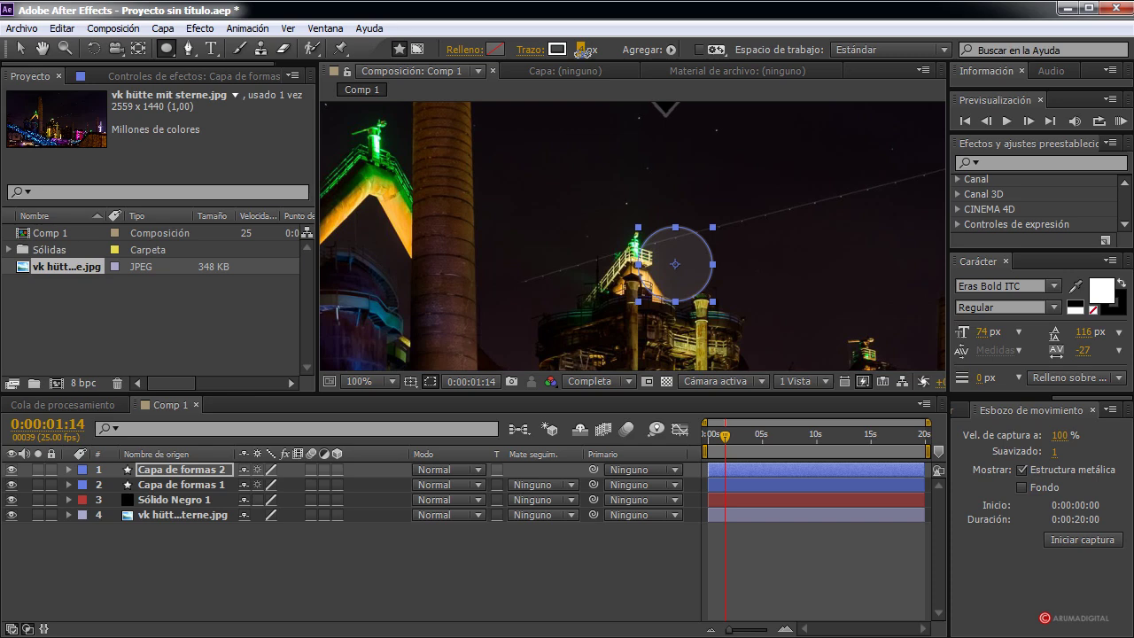
{"action": "left_click", "coordinate": [432, 586]}
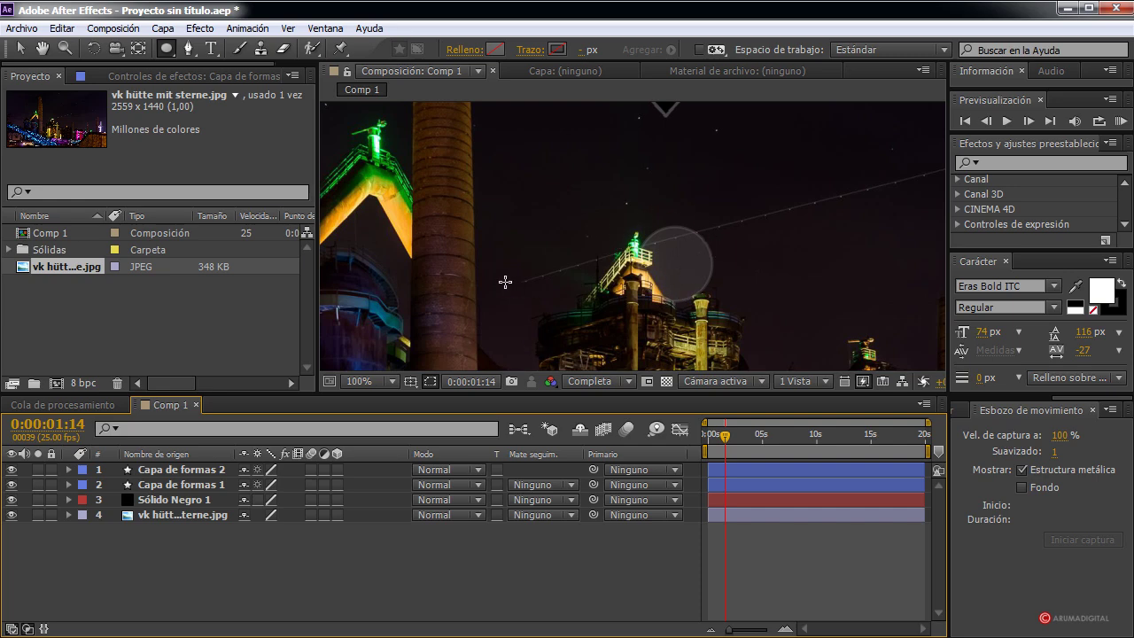
Step: Duplicate the outlined circle's shape layer and expand the copy down to the settings of its elliptical path (Trazado elíptico 1)
{"action": "left_click", "coordinate": [163, 470]}
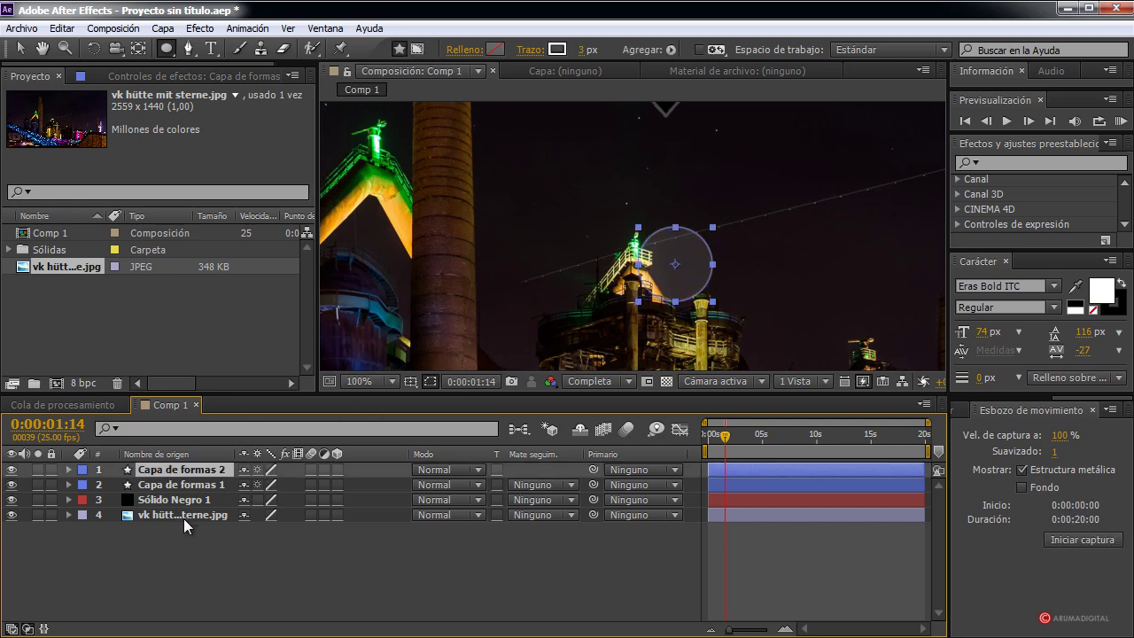
{"action": "key", "text": "ctrl+d"}
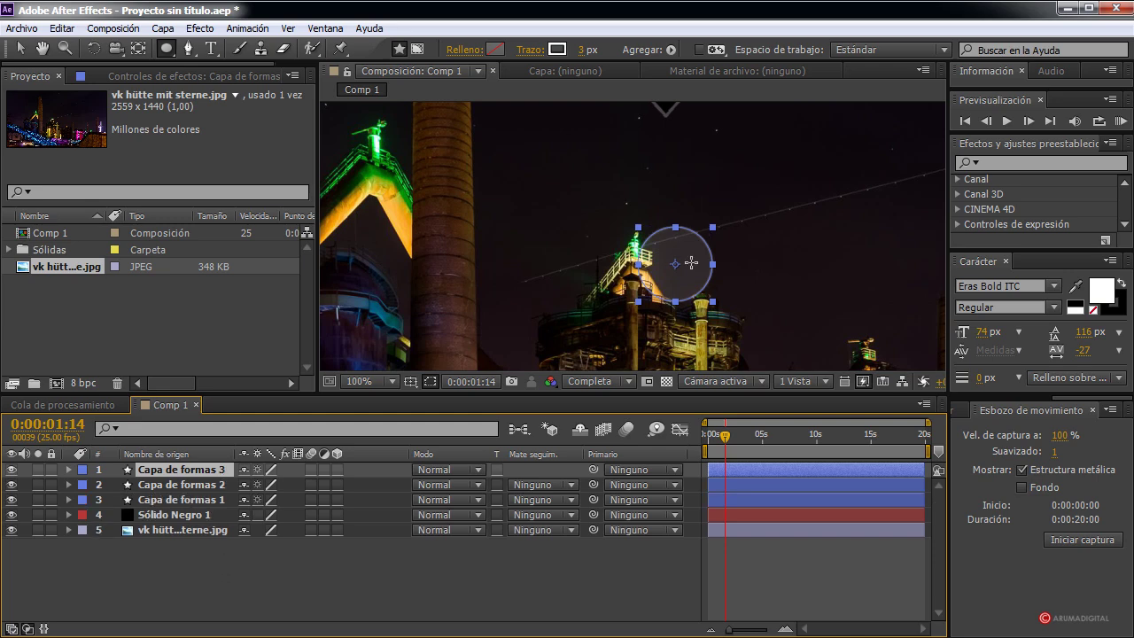
{"action": "left_click", "coordinate": [68, 469]}
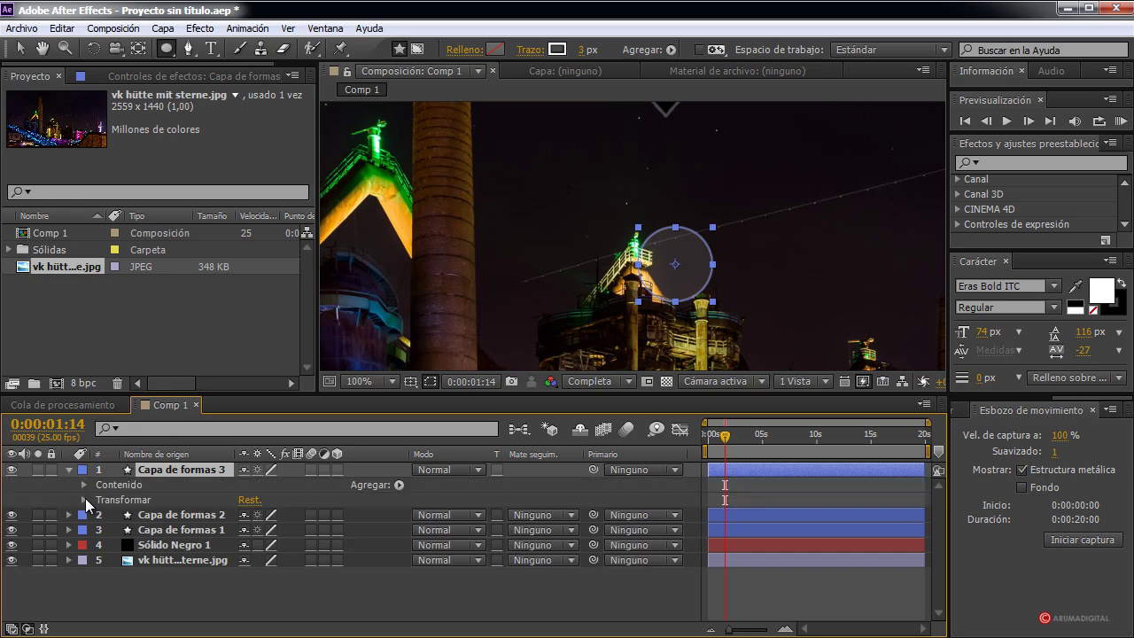
{"action": "left_click", "coordinate": [83, 485]}
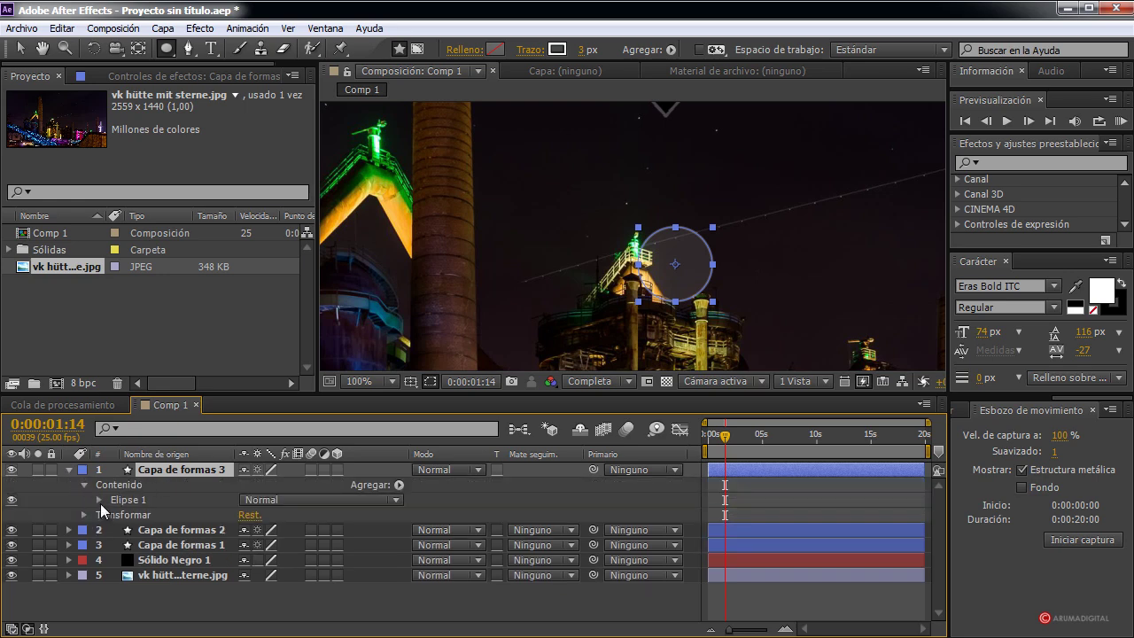
{"action": "left_click", "coordinate": [99, 499]}
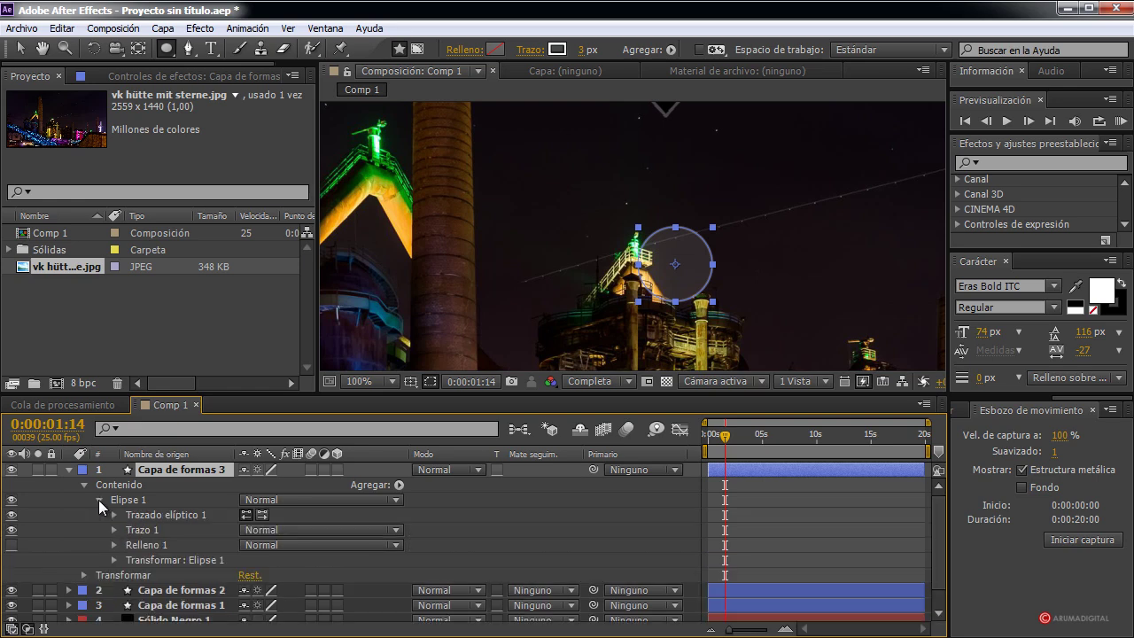
{"action": "left_click", "coordinate": [116, 516]}
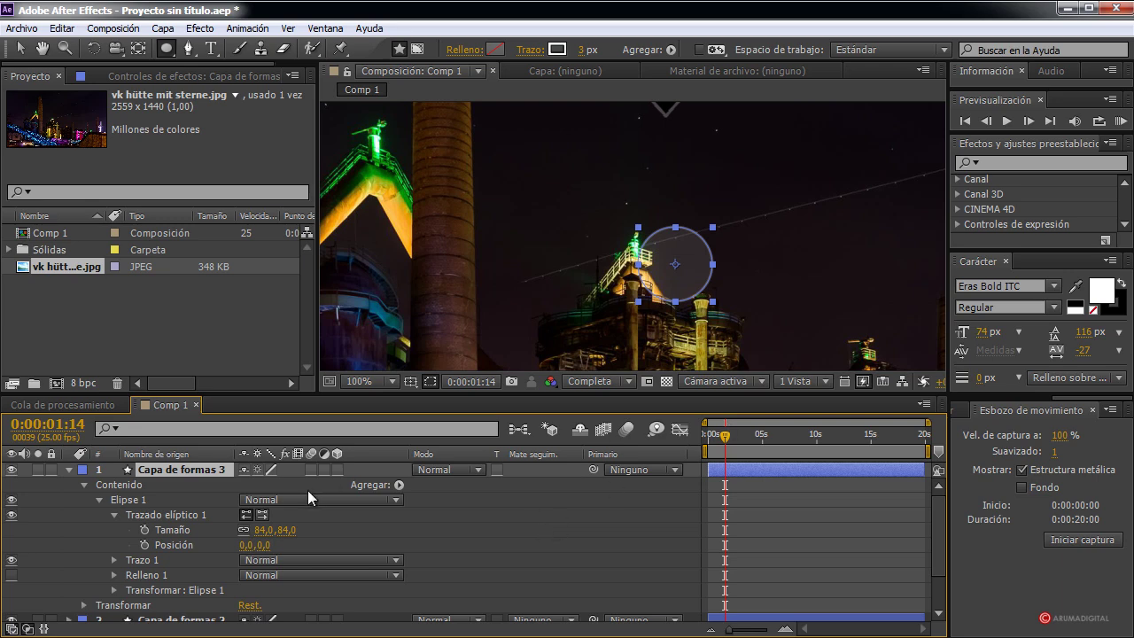
Step: Add the expression w=wiggle(1,30); to the size (Tamaño) of the copied ellipse's path
{"action": "left_click", "coordinate": [144, 531], "text": "alt"}
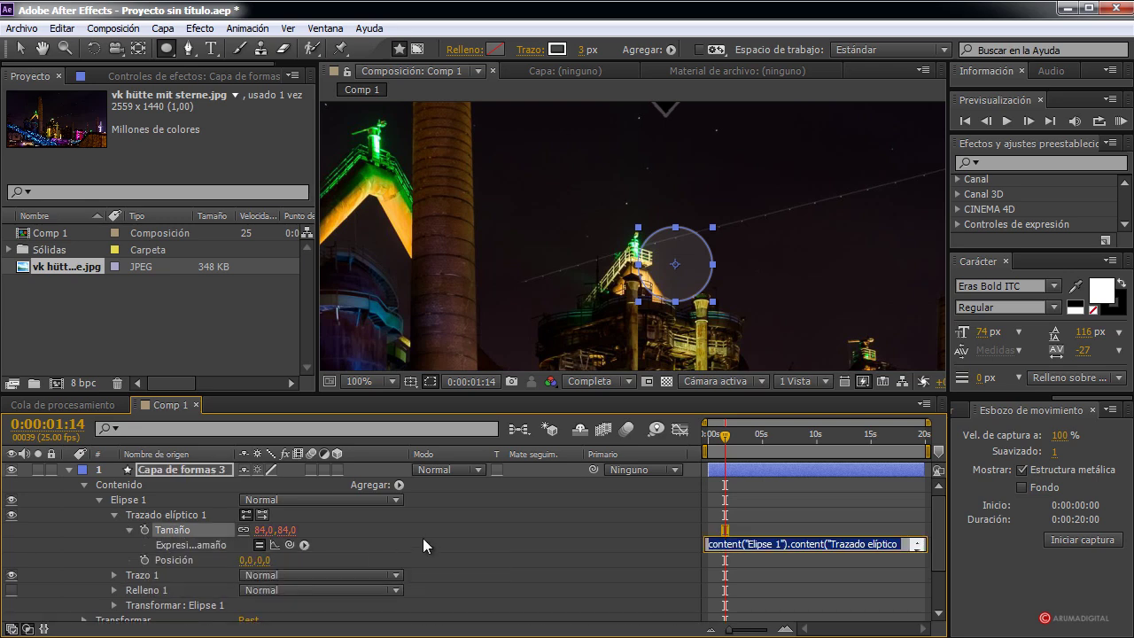
{"action": "type", "text": "w"}
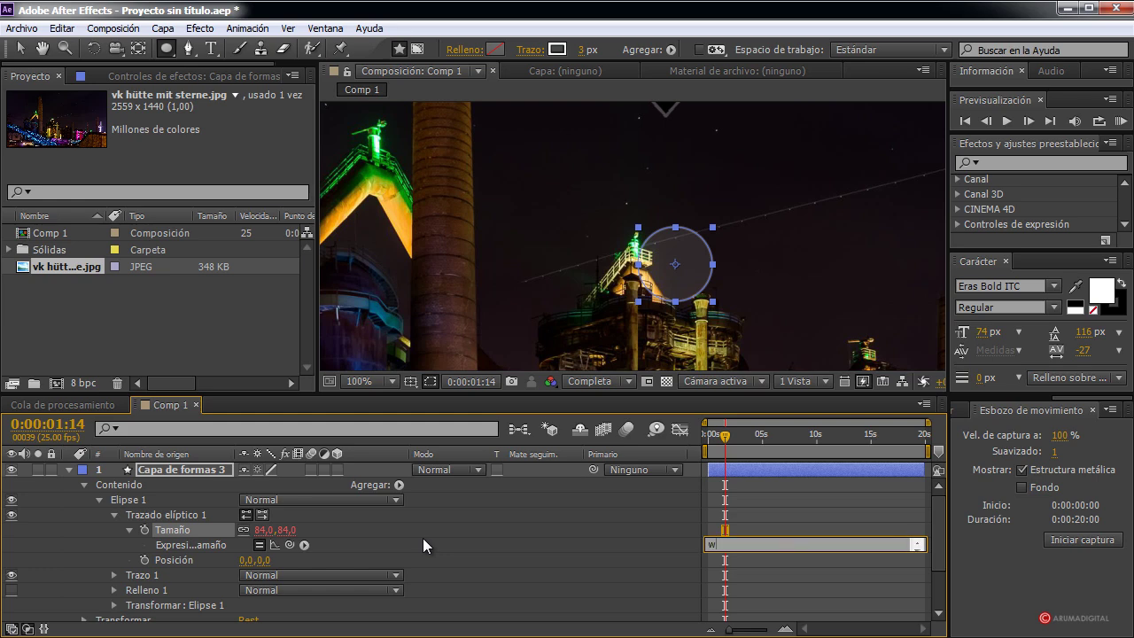
{"action": "type", "text": "iggle("}
{"action": "type", "text": "1"}
{"action": "type", "text": ",30"}
{"action": "type", "text": ")"}
{"action": "type", "text": "w"}
{"action": "type", "text": "="}
{"action": "left_click", "coordinate": [625, 613]}
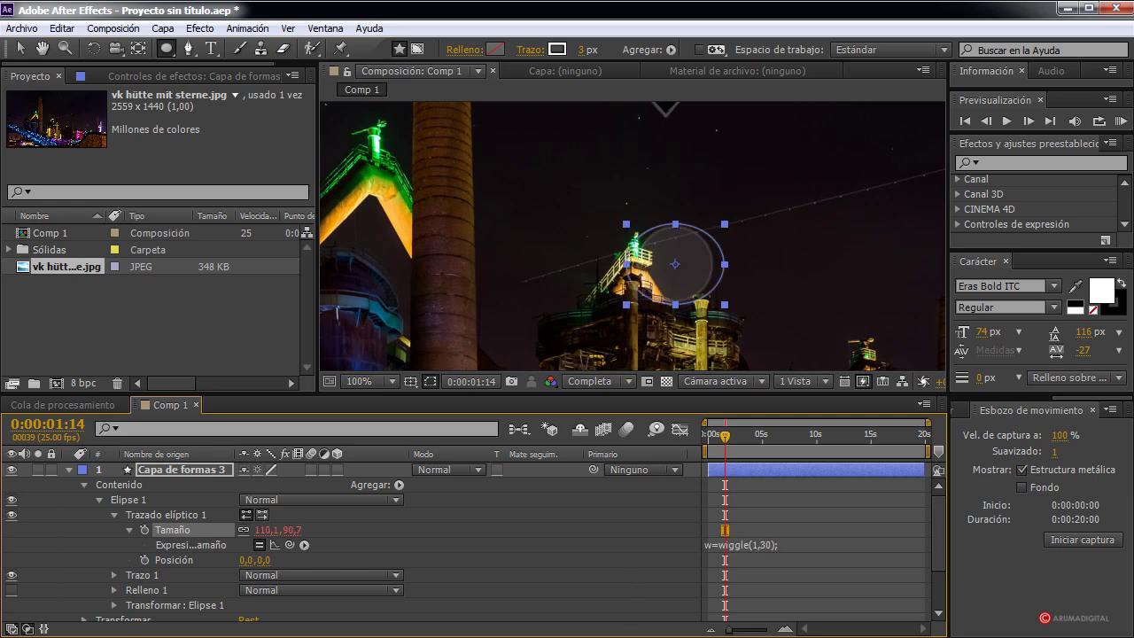
Step: Append [w[0],w[0]] to the size expression so width and height vary equally, and check the circle at other points in time
{"action": "left_click", "coordinate": [808, 543]}
{"action": "left_click", "coordinate": [808, 543]}
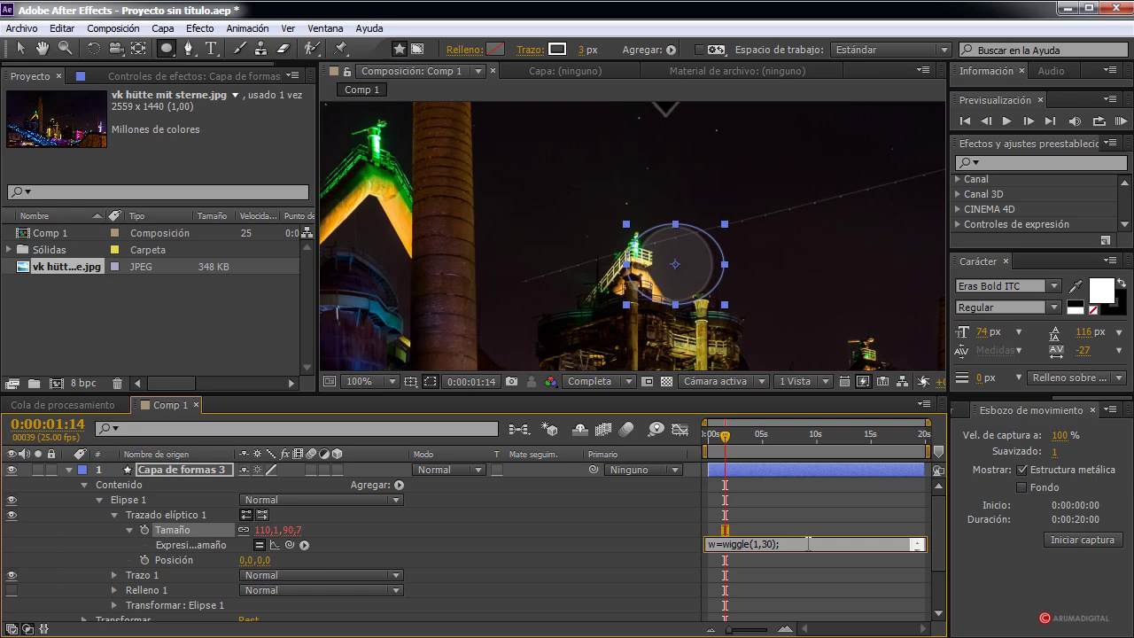
{"action": "type", "text": "[w[0],w[0]]"}
{"action": "left_click", "coordinate": [847, 506]}
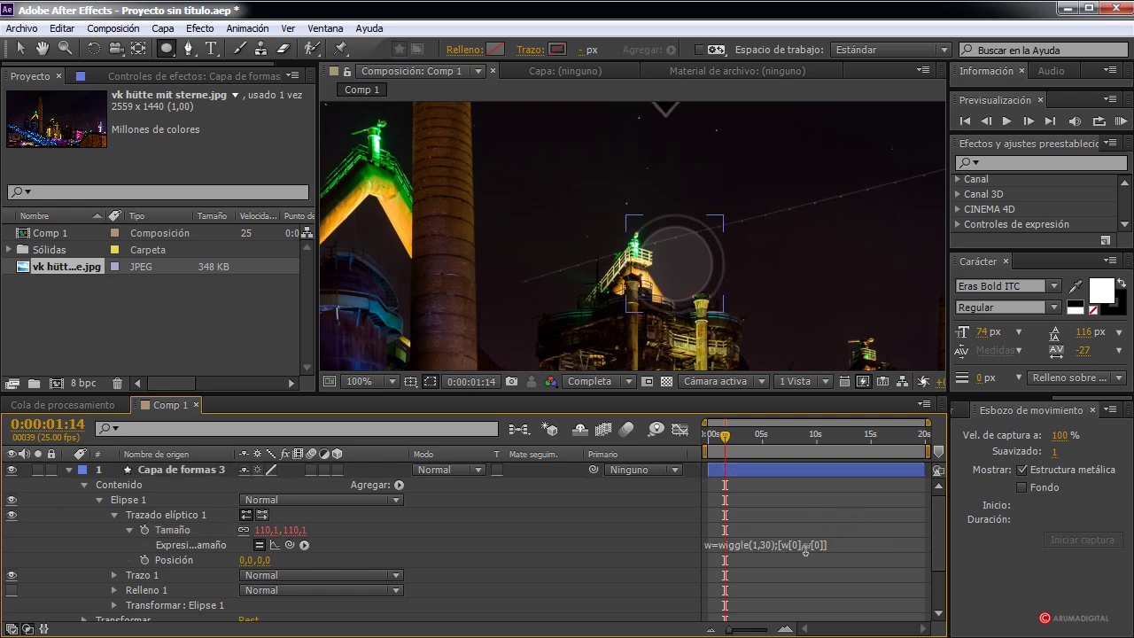
{"action": "left_click_drag", "start_coordinate": [722, 440], "coordinate": [775, 442]}
{"action": "scroll", "coordinate": [768, 285], "scroll_direction": "down", "scroll_amount": 2}
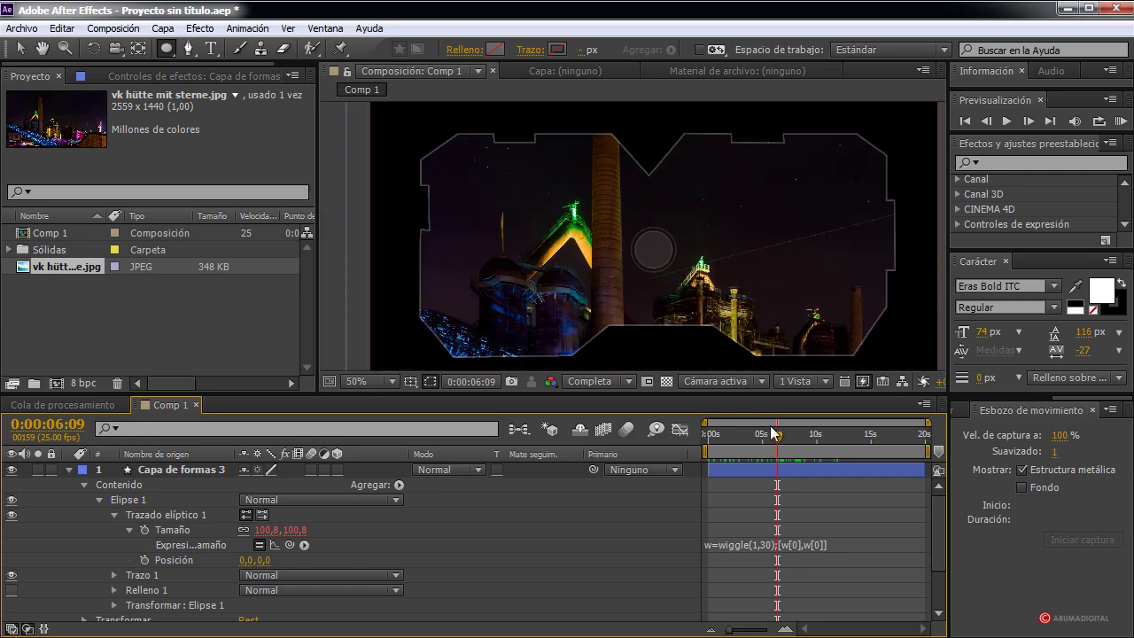
{"action": "mouse_move", "coordinate": [778, 436]}
{"action": "left_mouse_down"}
{"action": "mouse_move", "coordinate": [791, 439]}
{"action": "mouse_move", "coordinate": [757, 438]}
{"action": "left_mouse_up"}
Step: Raise the wiggle amount in the size expression to 50 and check the pulsing circle at another time
{"action": "left_click", "coordinate": [766, 544]}
{"action": "left_click", "coordinate": [787, 544]}
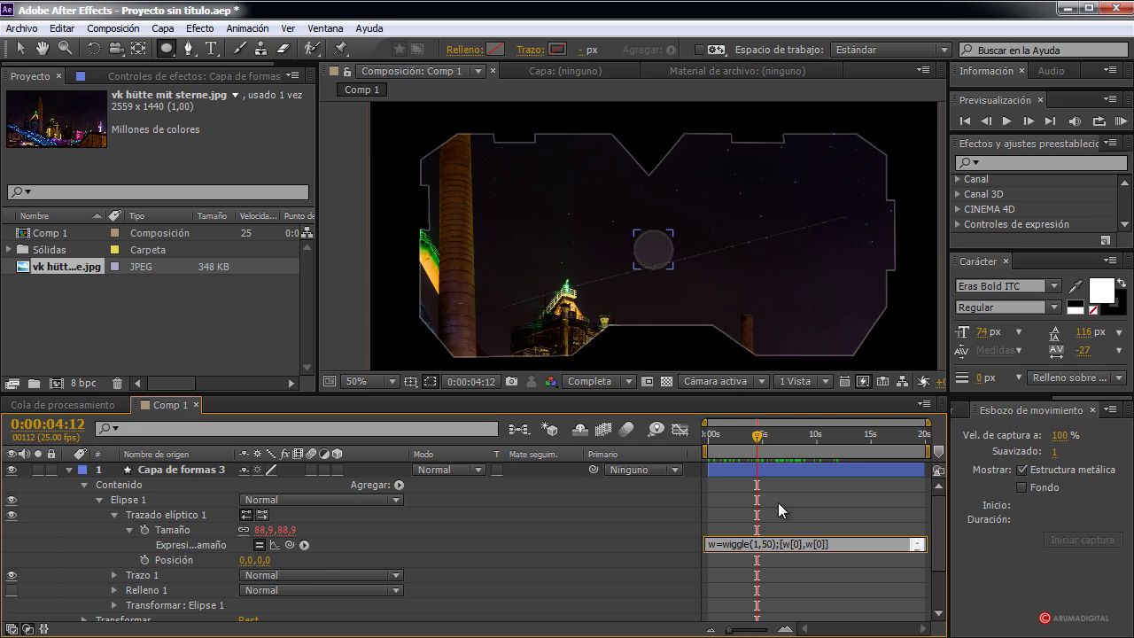
{"action": "left_click", "coordinate": [777, 502]}
{"action": "left_click_drag", "start_coordinate": [757, 435], "coordinate": [794, 439]}
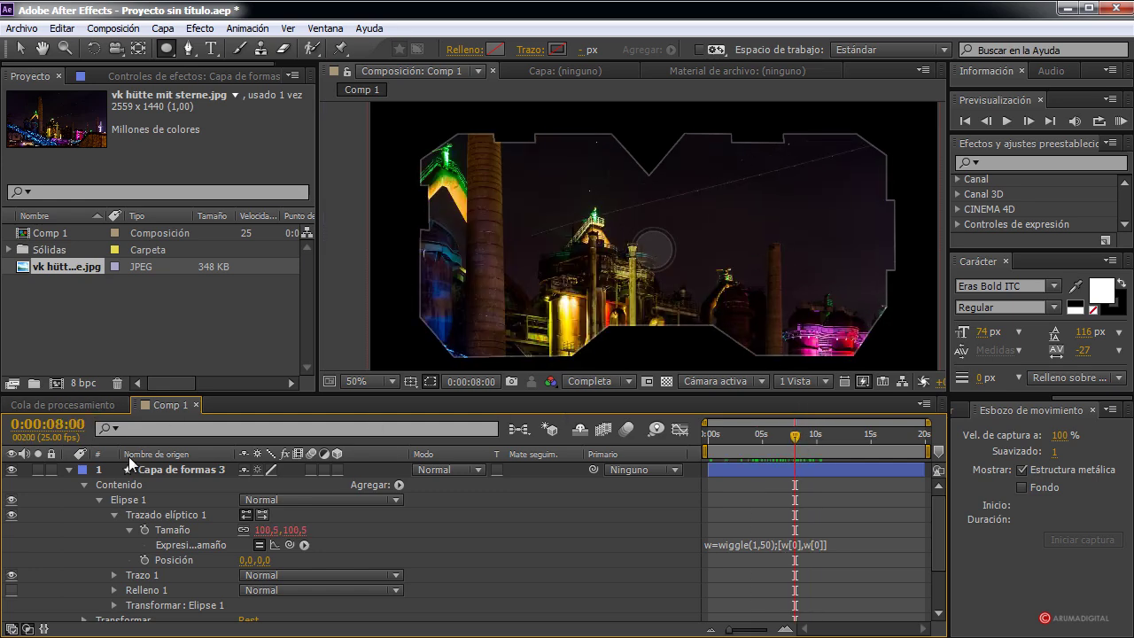
Step: Set the pulsing circle's stroke width to 2 px and check it at an earlier point in time
{"action": "left_click", "coordinate": [152, 468]}
{"action": "left_click", "coordinate": [586, 51]}
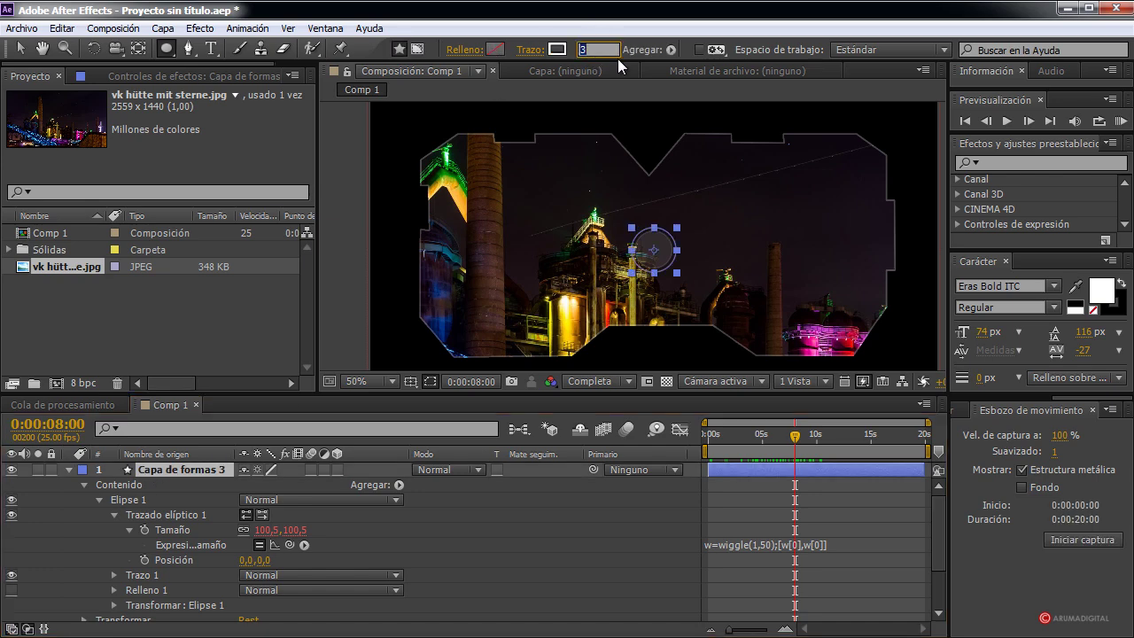
{"action": "type", "text": "2"}
{"action": "key", "text": "Return"}
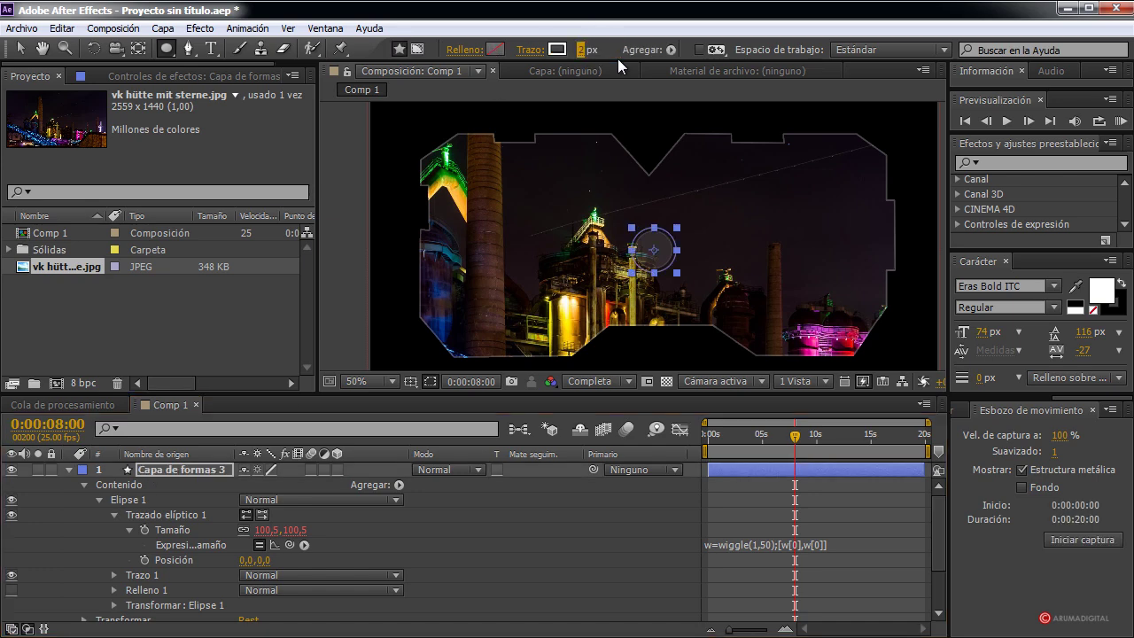
{"action": "left_click", "coordinate": [471, 519]}
{"action": "mouse_move", "coordinate": [752, 436]}
{"action": "left_mouse_down"}
{"action": "mouse_move", "coordinate": [718, 437]}
{"action": "mouse_move", "coordinate": [743, 436]}
{"action": "mouse_move", "coordinate": [731, 437]}
{"action": "left_mouse_up"}
{"action": "left_click", "coordinate": [229, 576]}
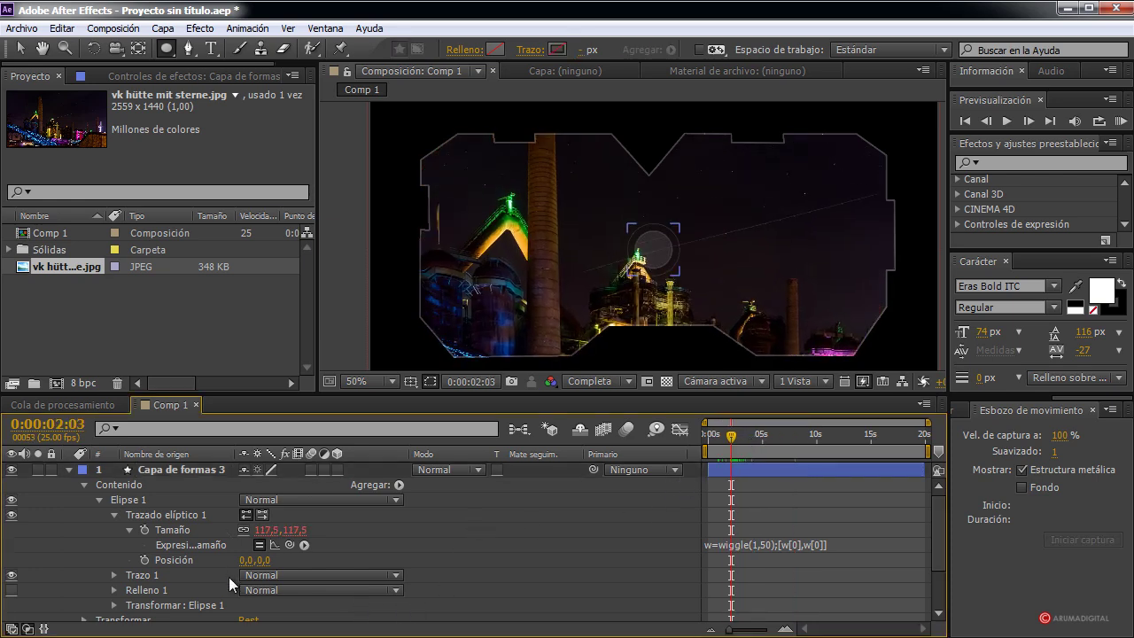
{"action": "scroll", "coordinate": [177, 599], "scroll_direction": "down", "scroll_amount": 1}
{"action": "scroll", "coordinate": [178, 600], "scroll_direction": "up", "scroll_amount": 1}
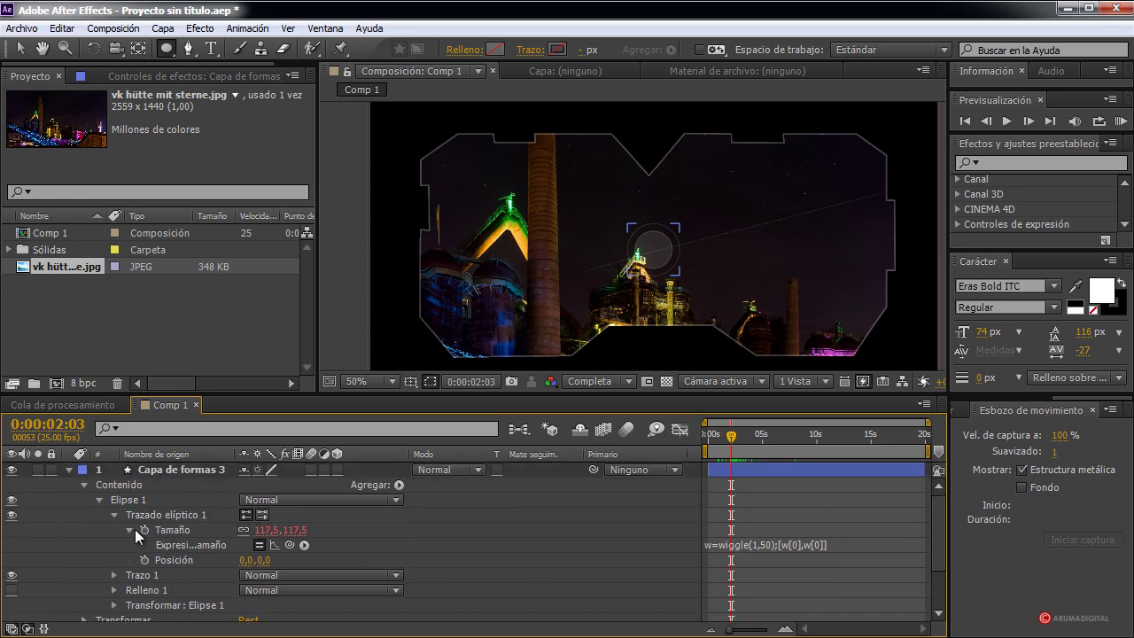
{"action": "left_click", "coordinate": [99, 500]}
{"action": "left_click", "coordinate": [85, 484]}
{"action": "left_click", "coordinate": [83, 499]}
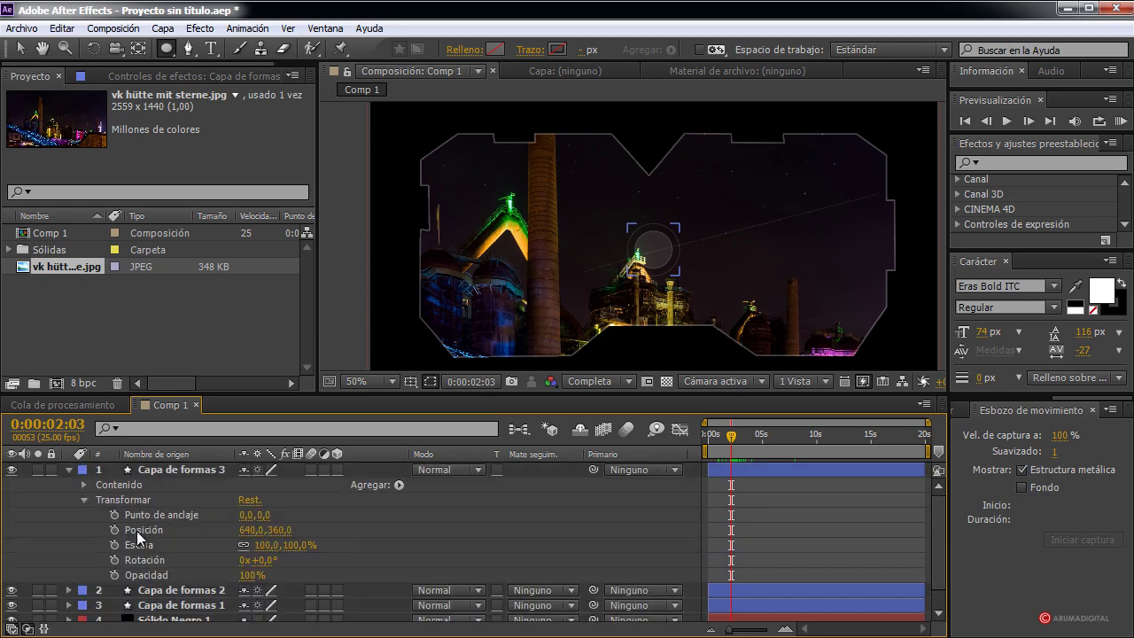
{"action": "left_click", "coordinate": [83, 498]}
{"action": "left_click", "coordinate": [83, 485]}
{"action": "left_click", "coordinate": [98, 499]}
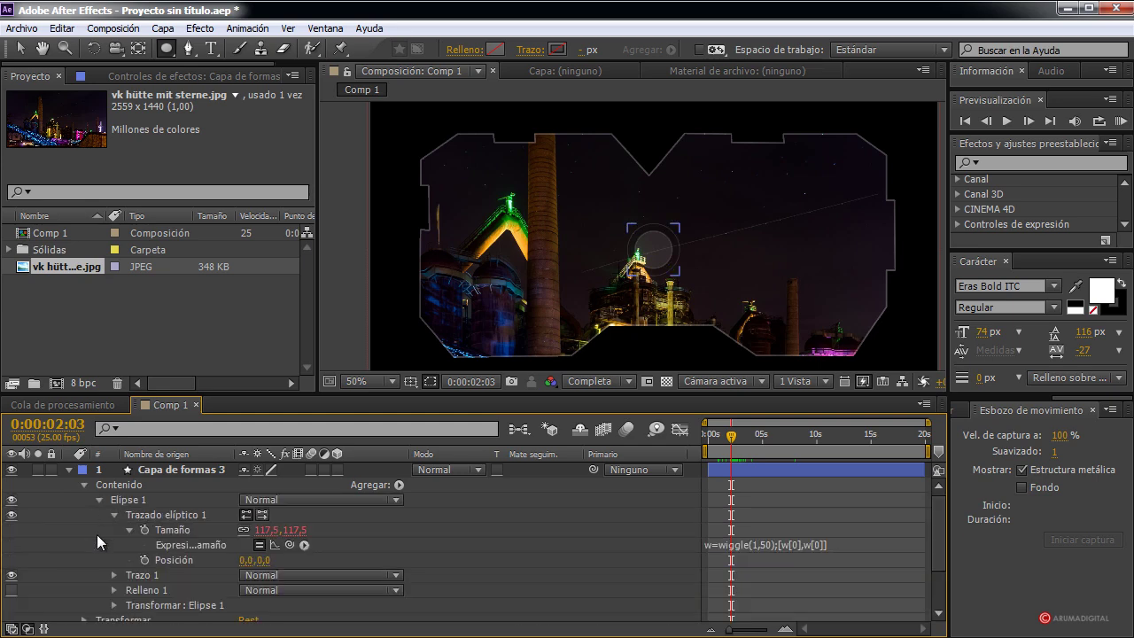
Step: Raise the opacity (Opacidad) in the pulsing ellipse's own transform to about 39%, check it at another time, and collapse the layer
{"action": "scroll", "coordinate": [122, 567], "scroll_direction": "down", "scroll_amount": 1}
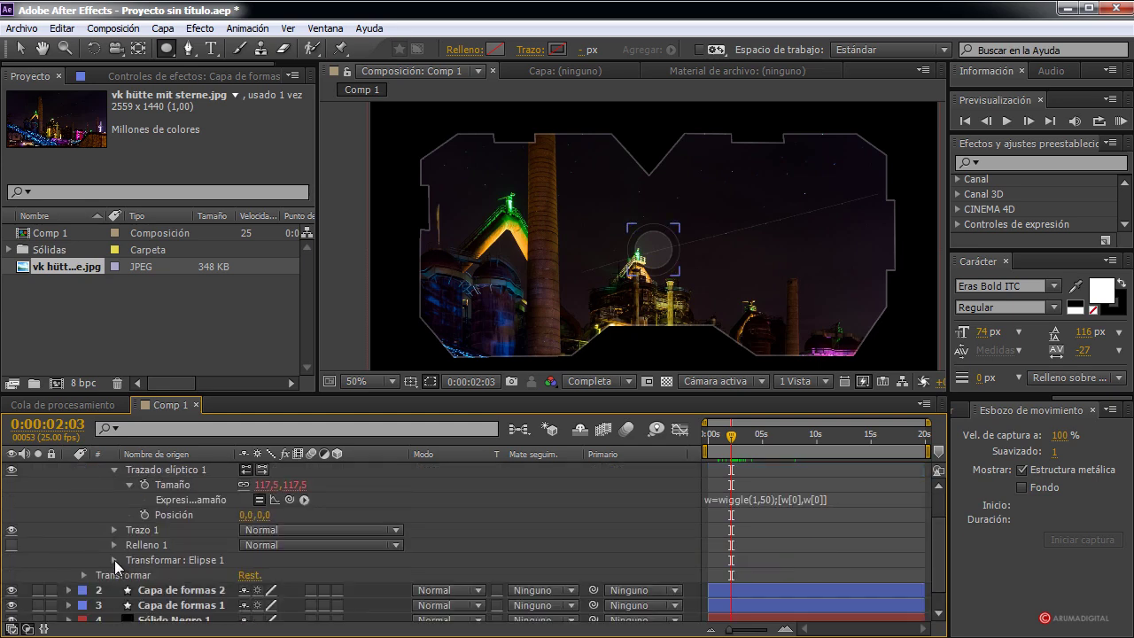
{"action": "left_click", "coordinate": [115, 560]}
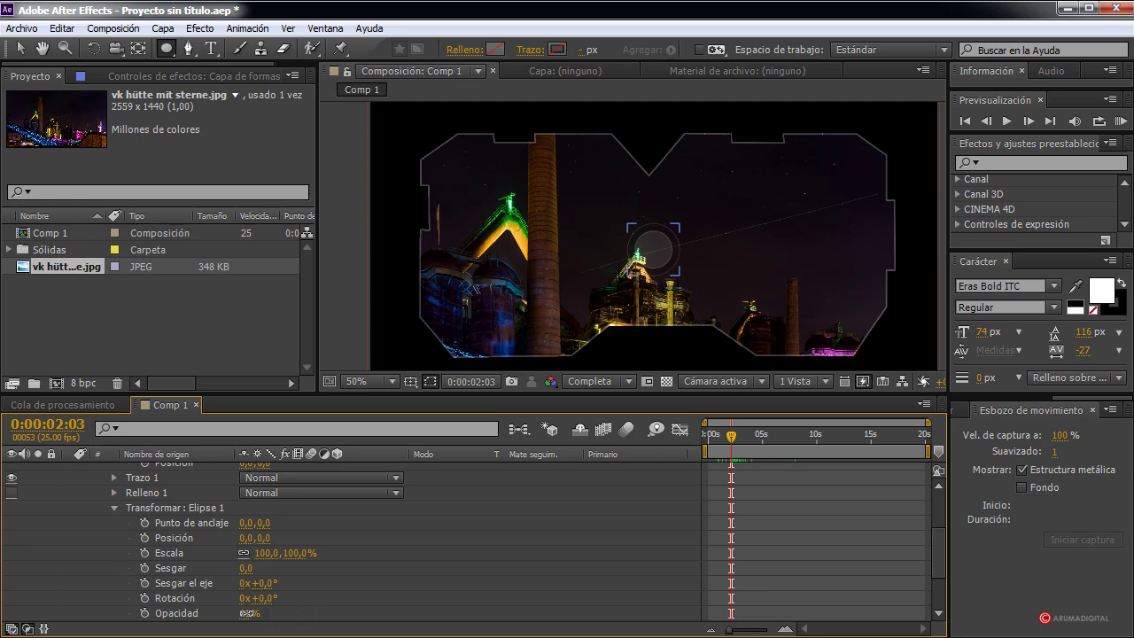
{"action": "left_click_drag", "start_coordinate": [247, 613], "coordinate": [256, 612]}
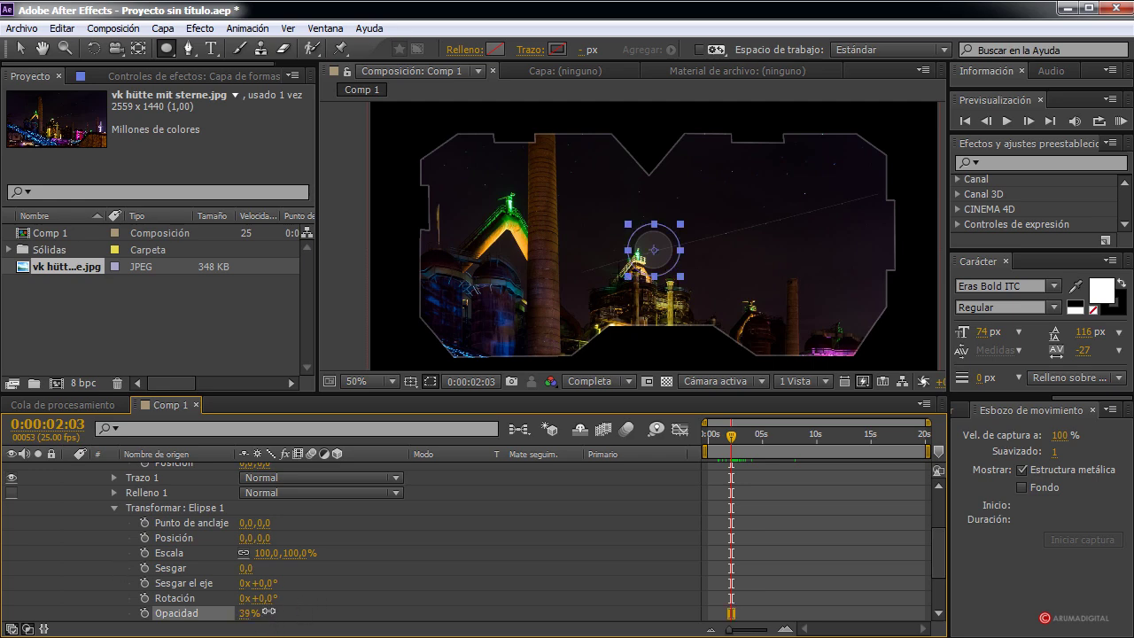
{"action": "left_click", "coordinate": [372, 593]}
{"action": "left_click_drag", "start_coordinate": [732, 440], "coordinate": [775, 443]}
{"action": "scroll", "coordinate": [62, 502], "scroll_direction": "up", "scroll_amount": 3}
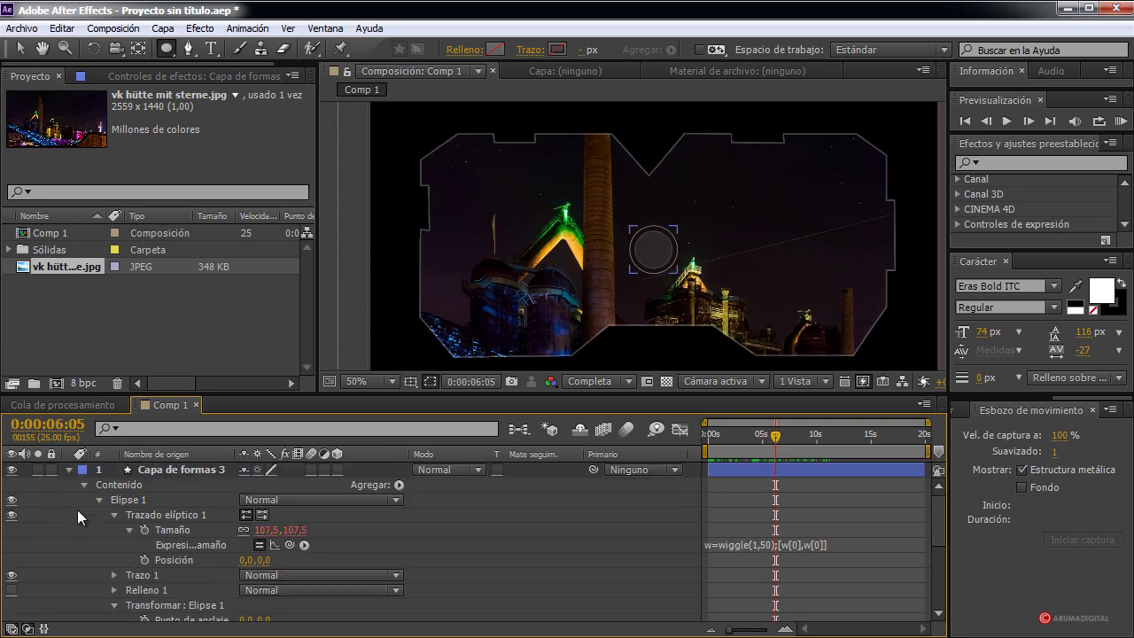
{"action": "left_click", "coordinate": [70, 470]}
Step: Add a new shape layer and draw a thin vertical rectangle crossing the upper edge of the central circle
{"action": "scroll", "coordinate": [669, 261], "scroll_direction": "up", "scroll_amount": 2}
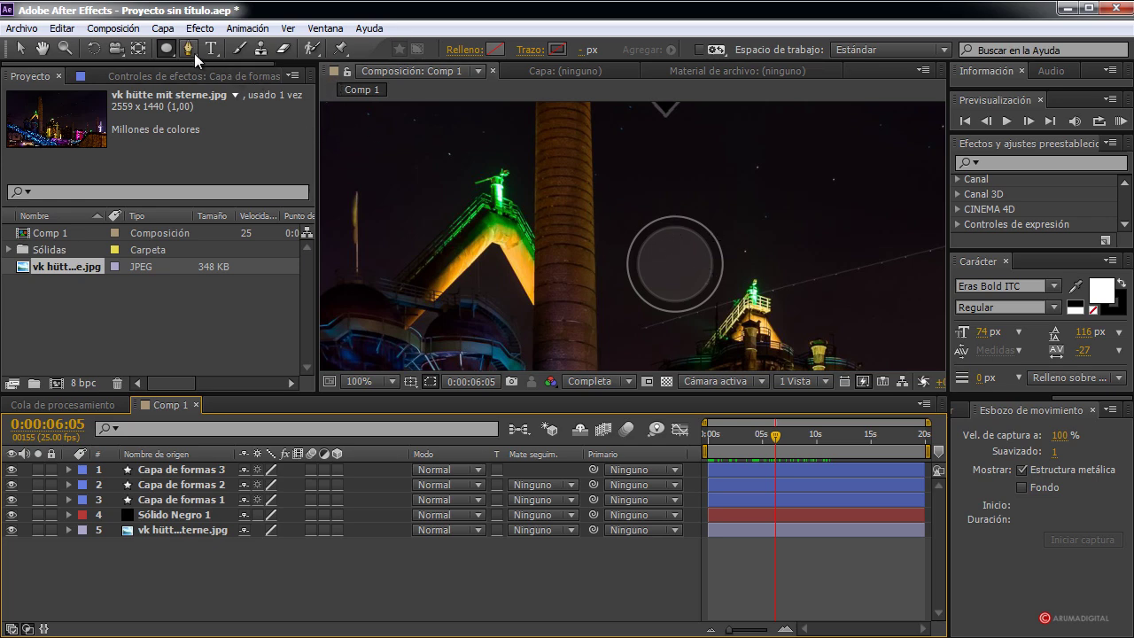
{"action": "left_click", "coordinate": [166, 49]}
{"action": "left_click", "coordinate": [229, 48]}
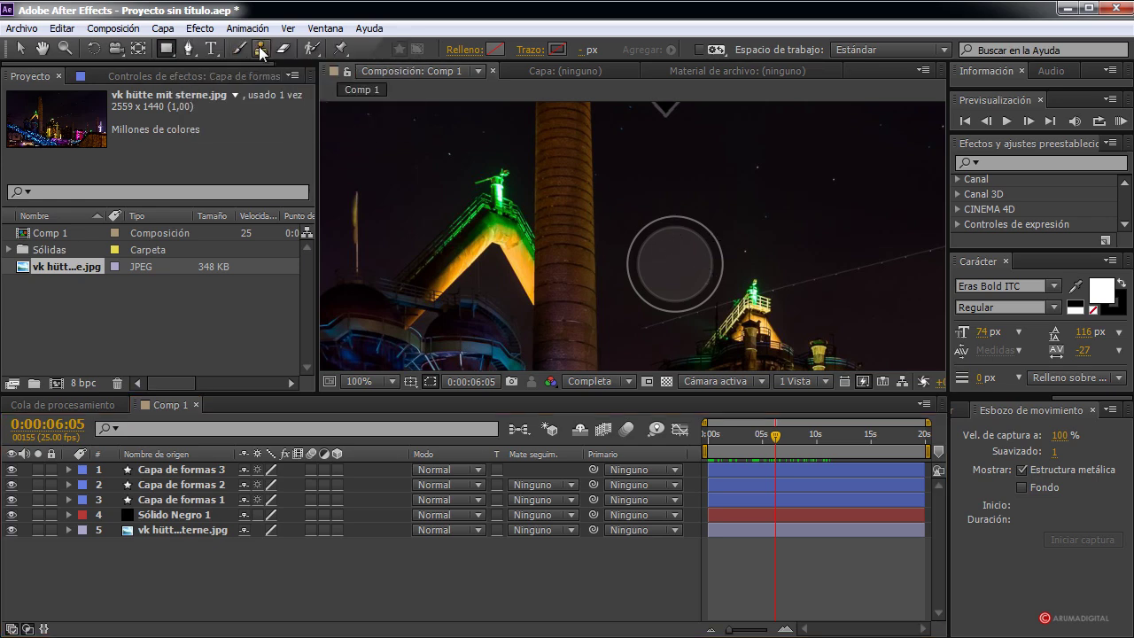
{"action": "left_click", "coordinate": [163, 27]}
{"action": "mouse_move", "coordinate": [189, 51]}
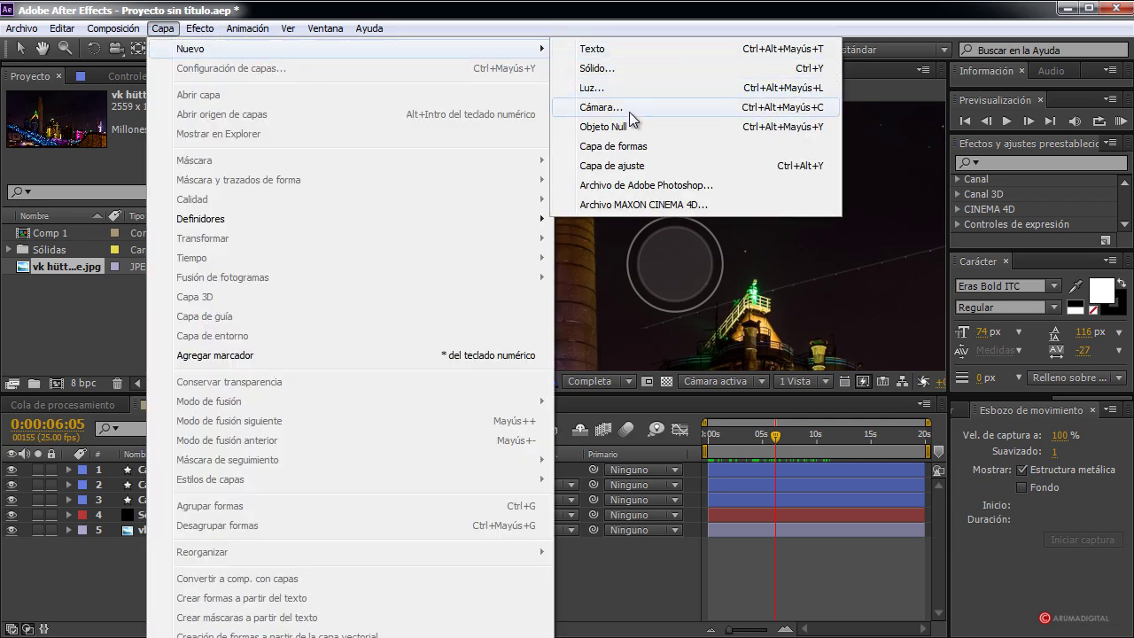
{"action": "left_click", "coordinate": [621, 150]}
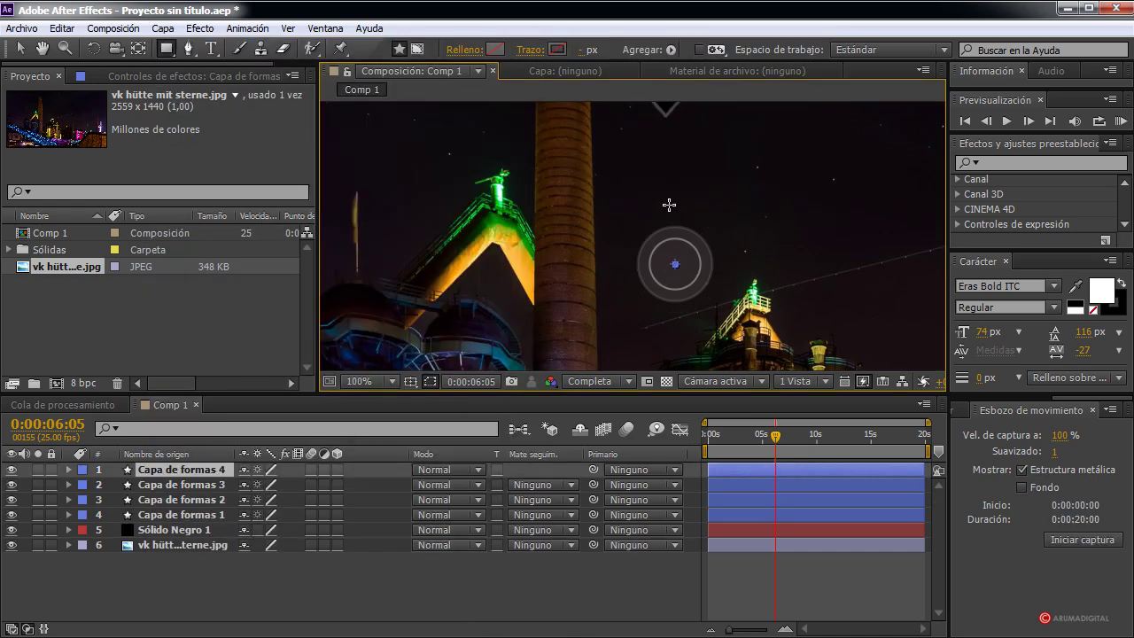
{"action": "left_click_drag", "start_coordinate": [672, 228], "coordinate": [674, 251]}
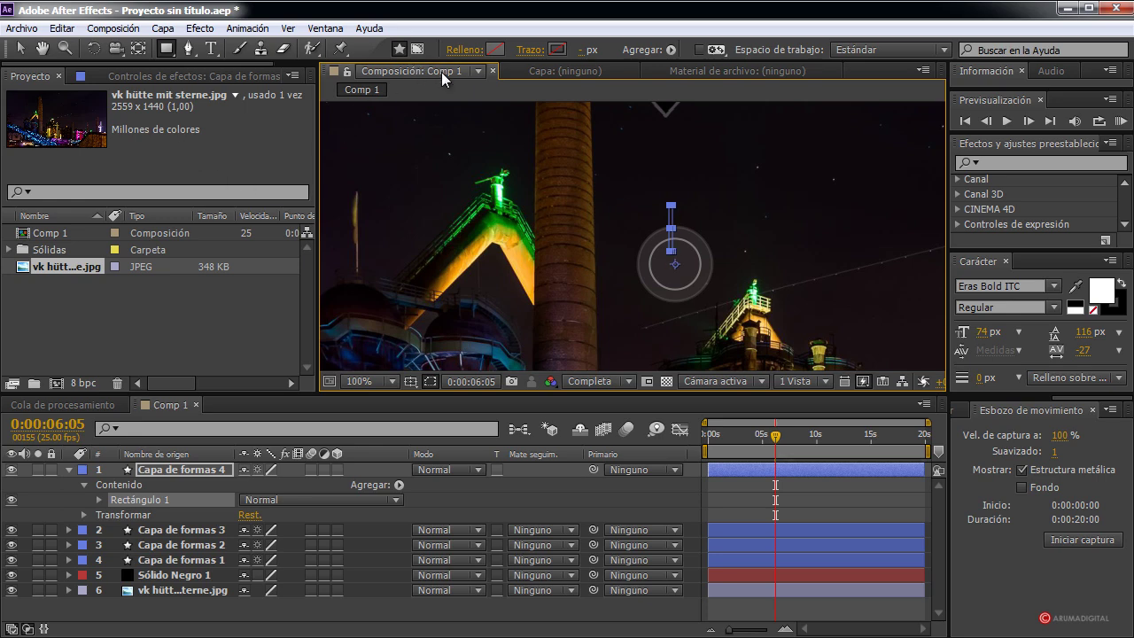
Step: Give the thin rectangle a solid white fill at 100% opacity
{"action": "left_click", "coordinate": [465, 51]}
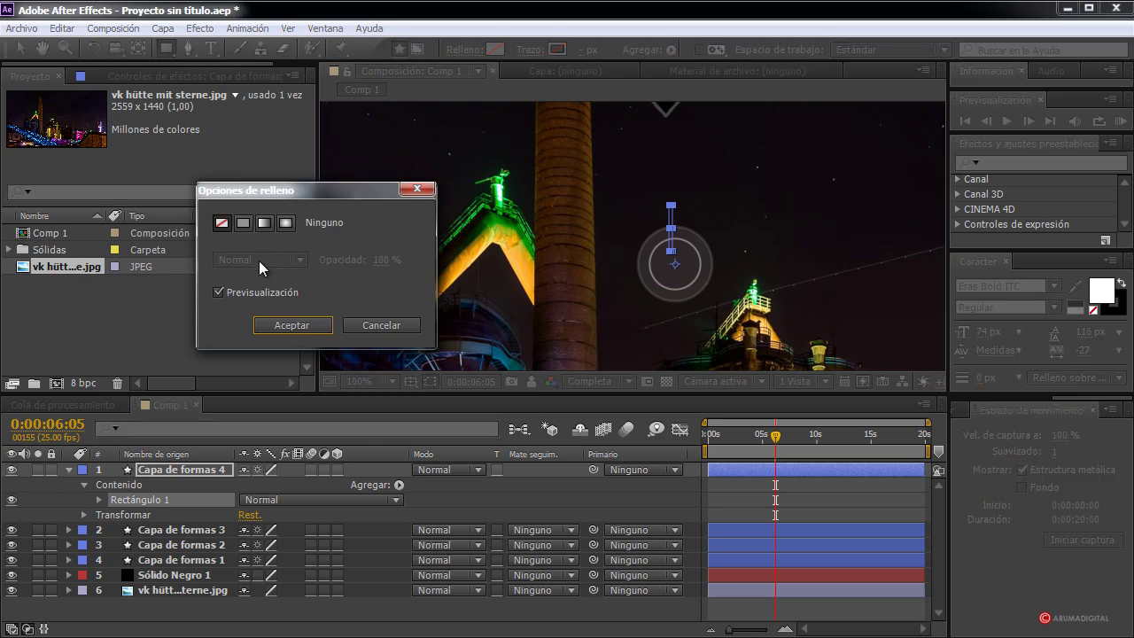
{"action": "left_click", "coordinate": [243, 224]}
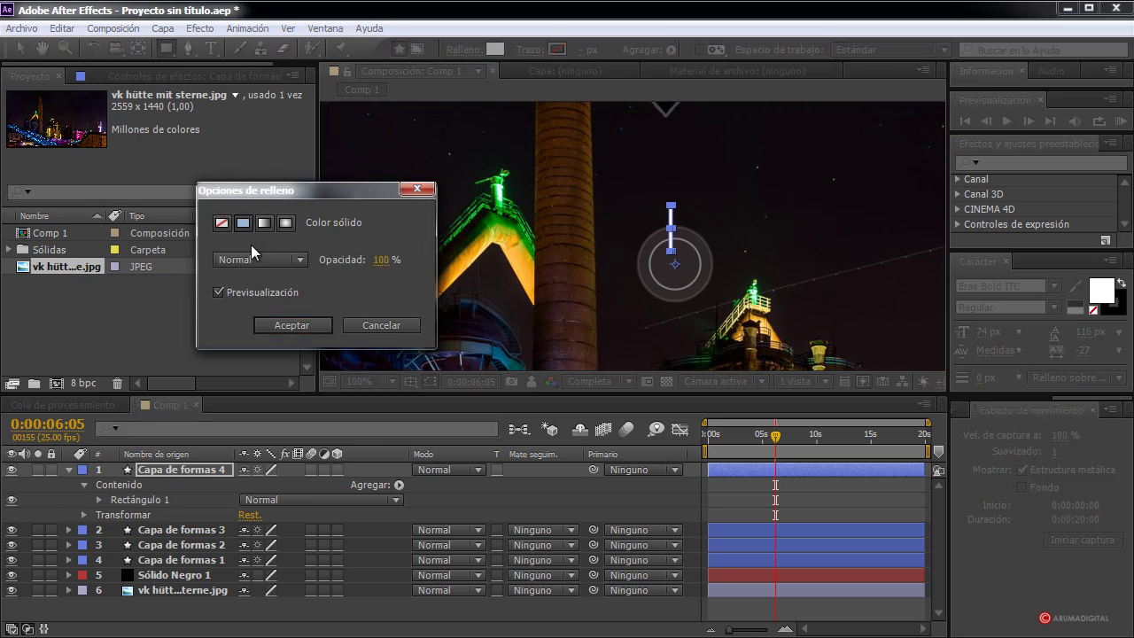
{"action": "left_click", "coordinate": [291, 325]}
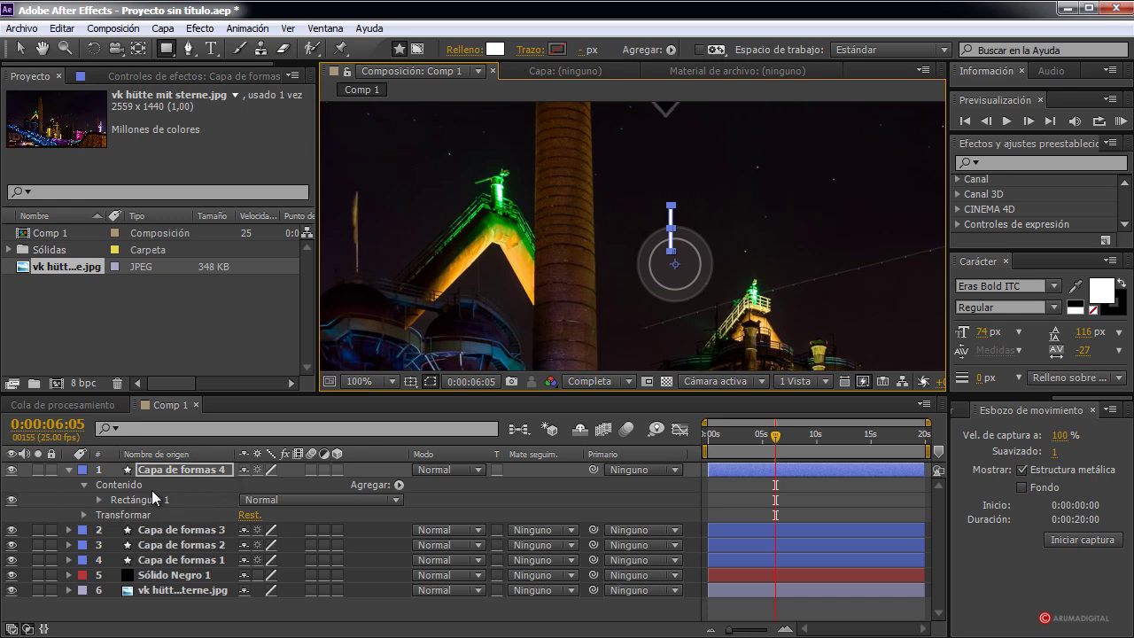
Step: Set the position (Posición) in the thin rectangle's own transform to 0, -43, centring it above the circle
{"action": "key", "text": "period"}
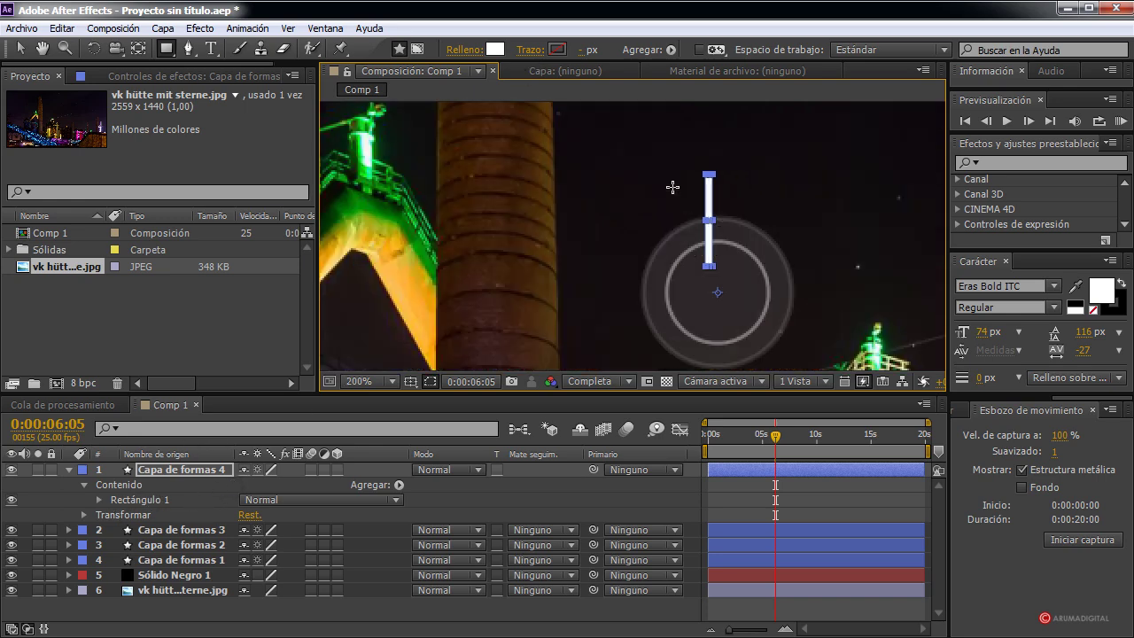
{"action": "left_click", "coordinate": [99, 499]}
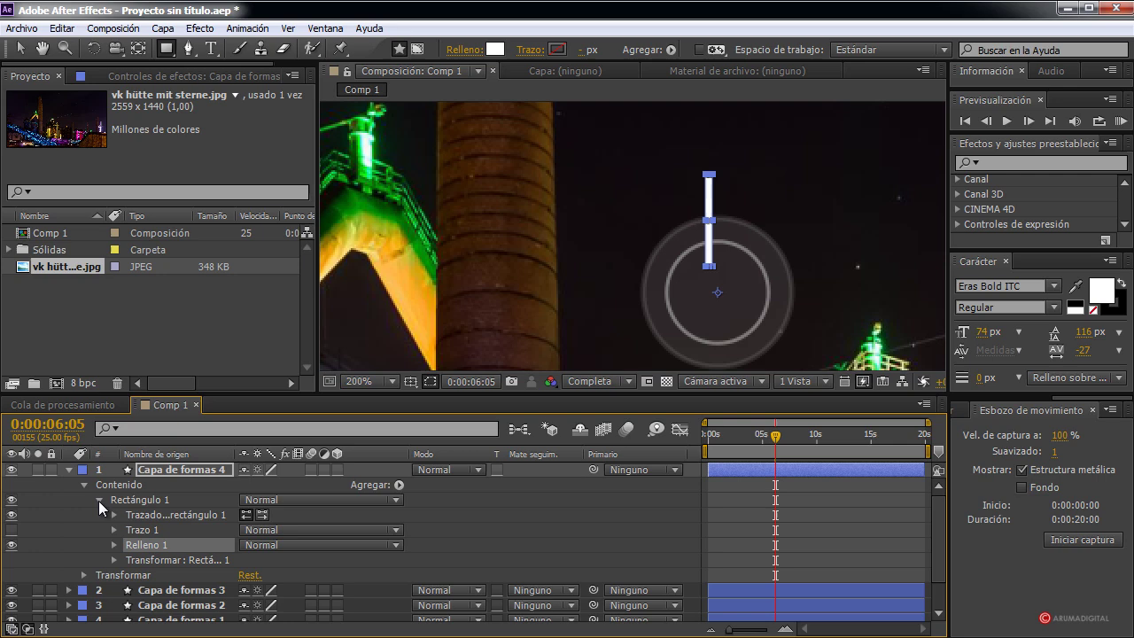
{"action": "left_click", "coordinate": [109, 561]}
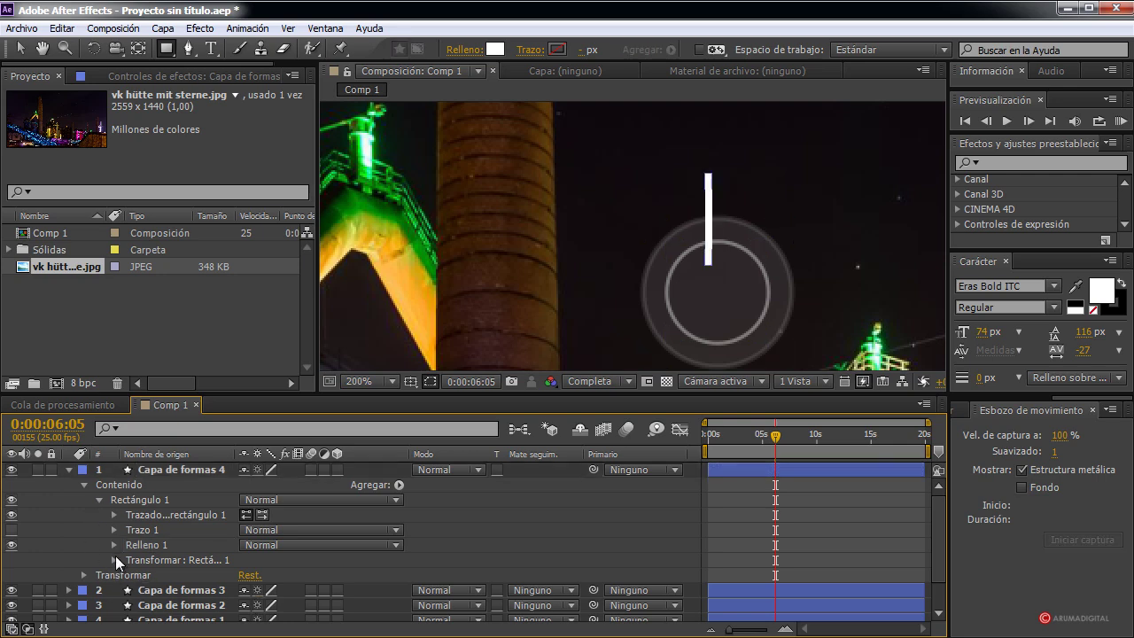
{"action": "left_click", "coordinate": [113, 560]}
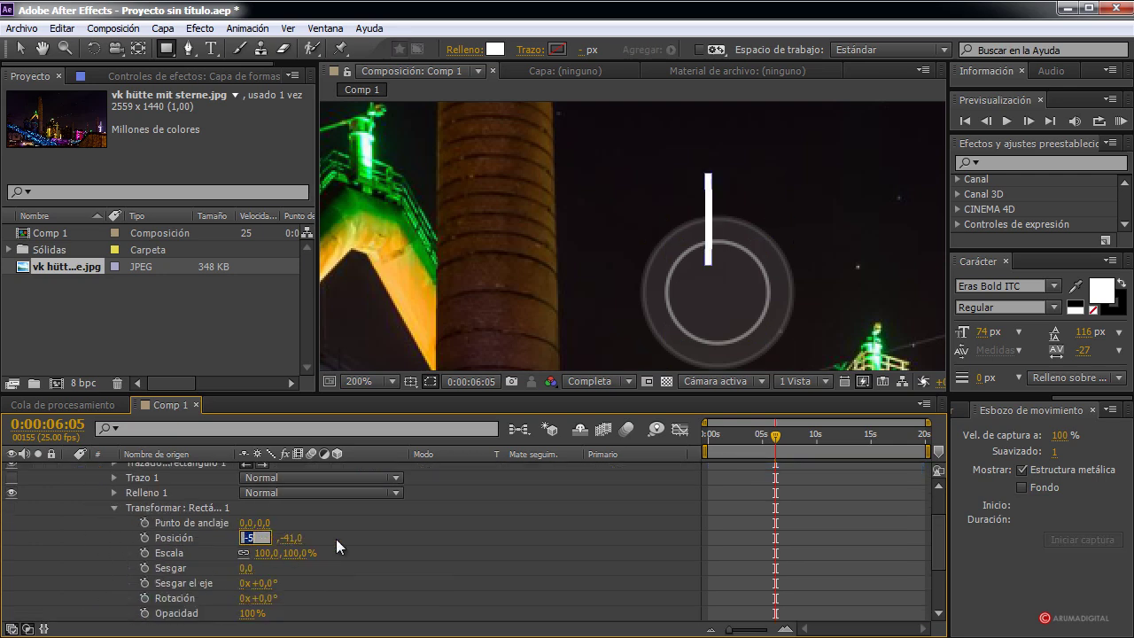
{"action": "type", "text": "0"}
{"action": "key", "text": "Return"}
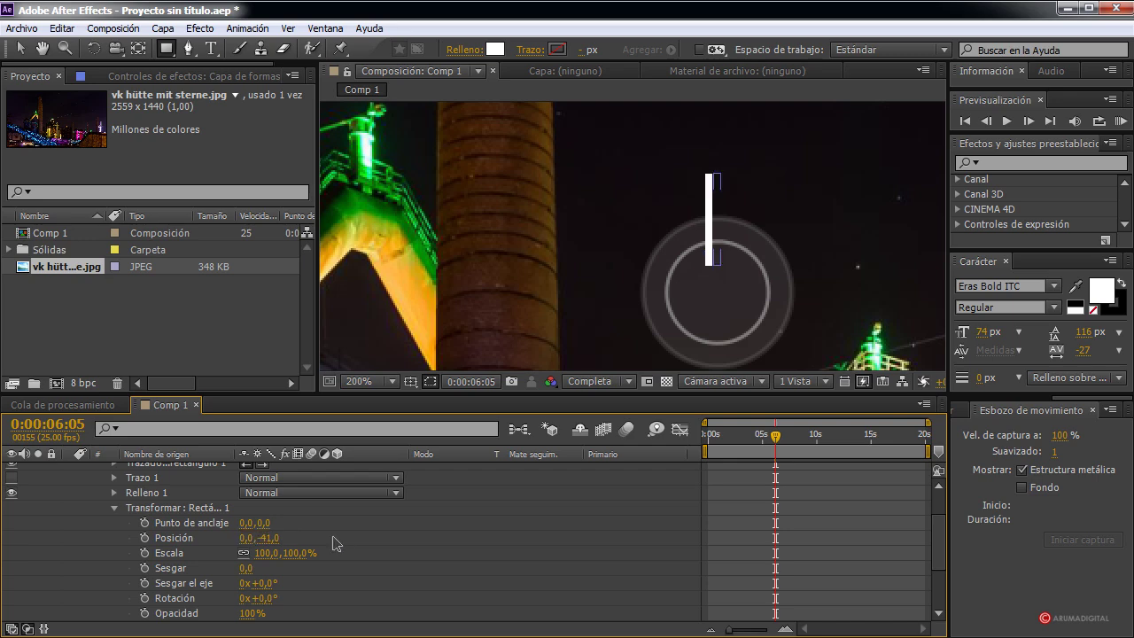
{"action": "left_click_drag", "start_coordinate": [275, 547], "coordinate": [265, 534]}
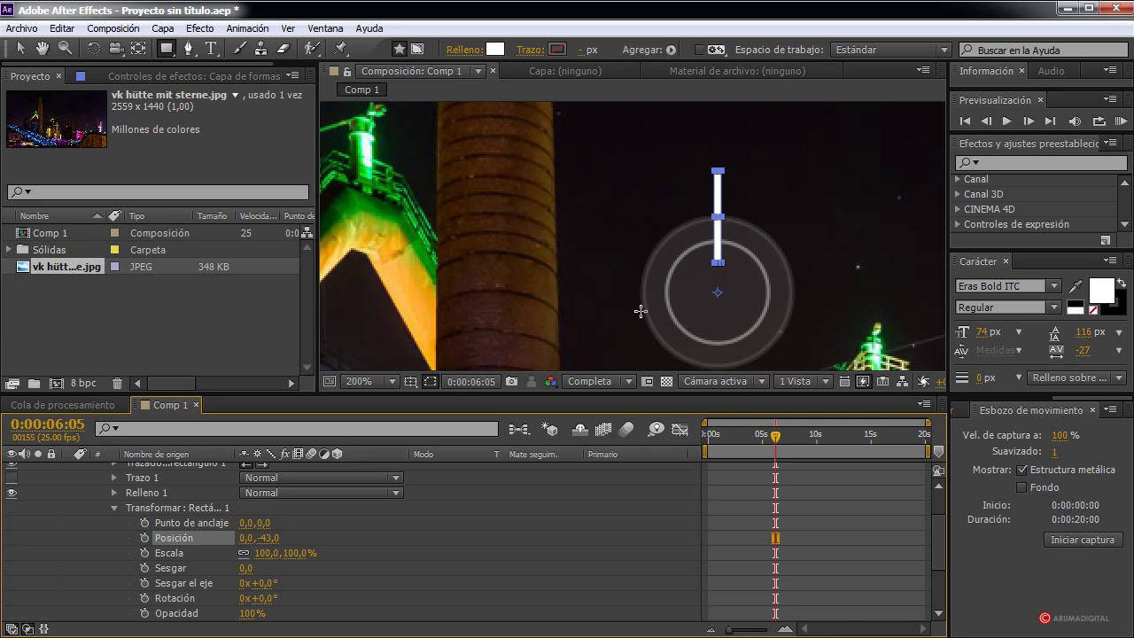
{"action": "key", "text": "comma"}
{"action": "key", "text": "period"}
{"action": "left_click", "coordinate": [114, 507]}
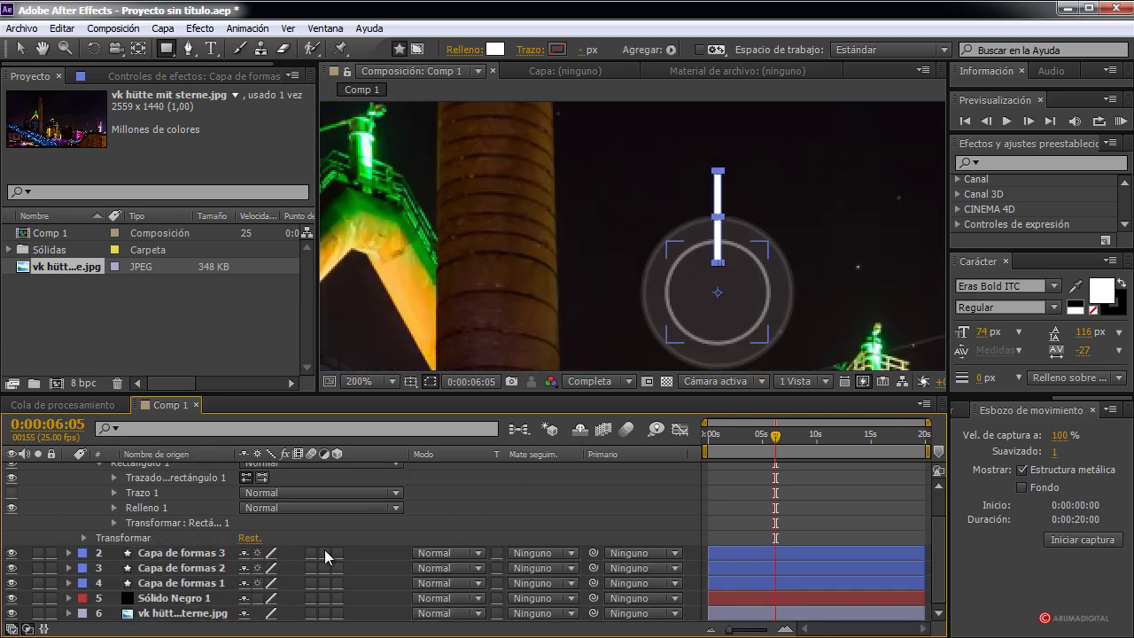
{"action": "scroll", "coordinate": [174, 509], "scroll_direction": "up", "scroll_amount": 1}
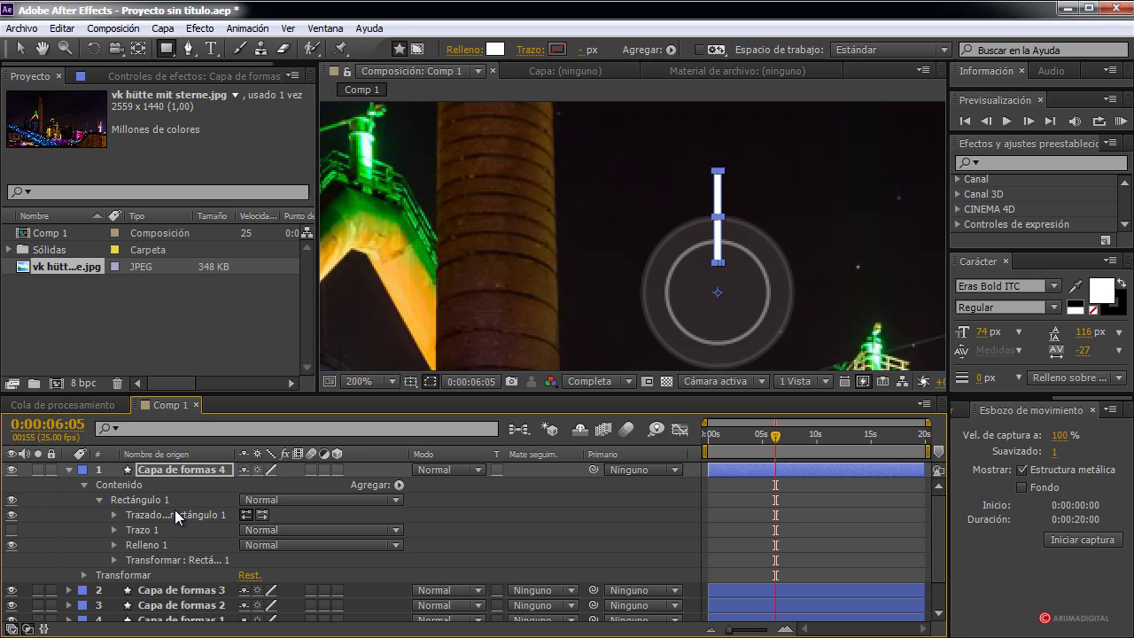
Step: Add a repeater (Repetidor) to the rectangle's contents and set its copies (Copias) to 4
{"action": "left_click", "coordinate": [399, 485]}
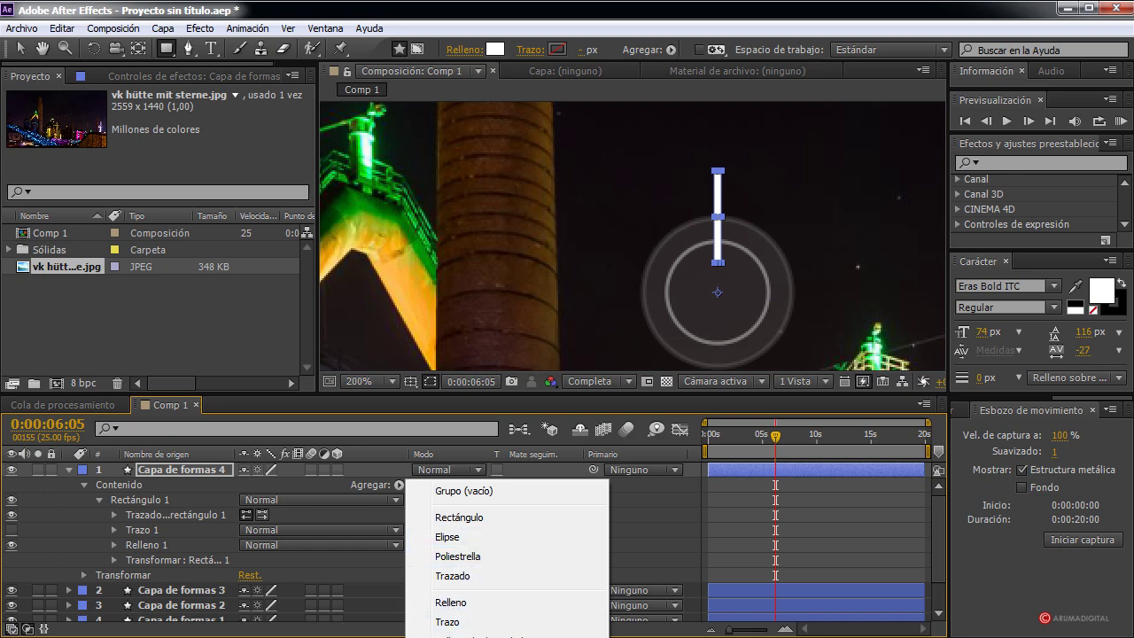
{"action": "left_click", "coordinate": [460, 634]}
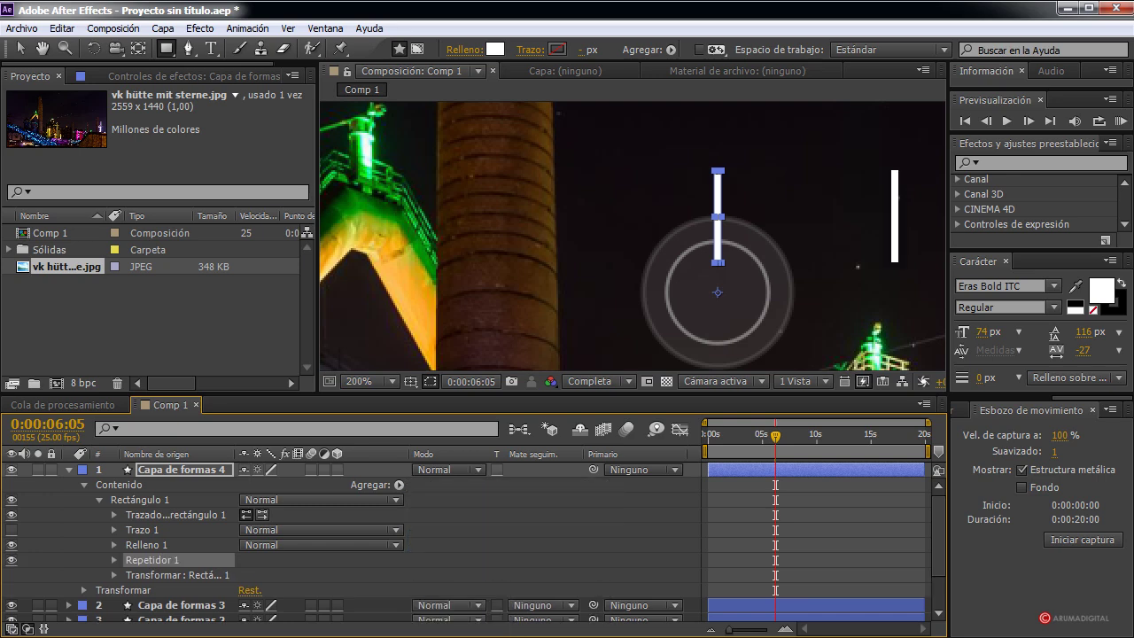
{"action": "key", "text": "comma"}
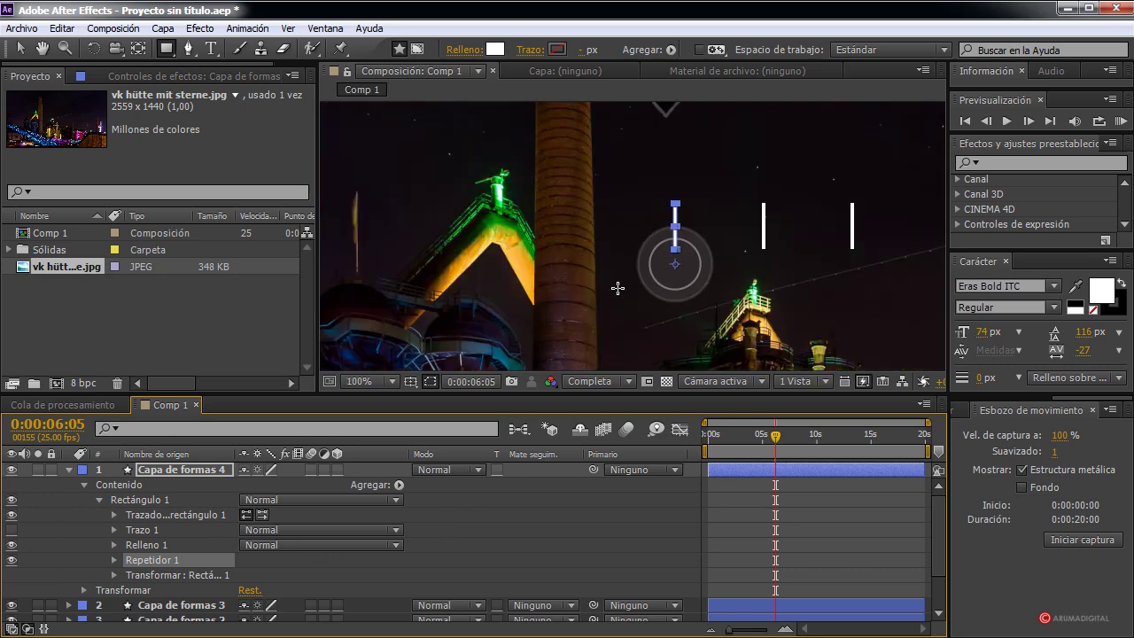
{"action": "left_click", "coordinate": [115, 557]}
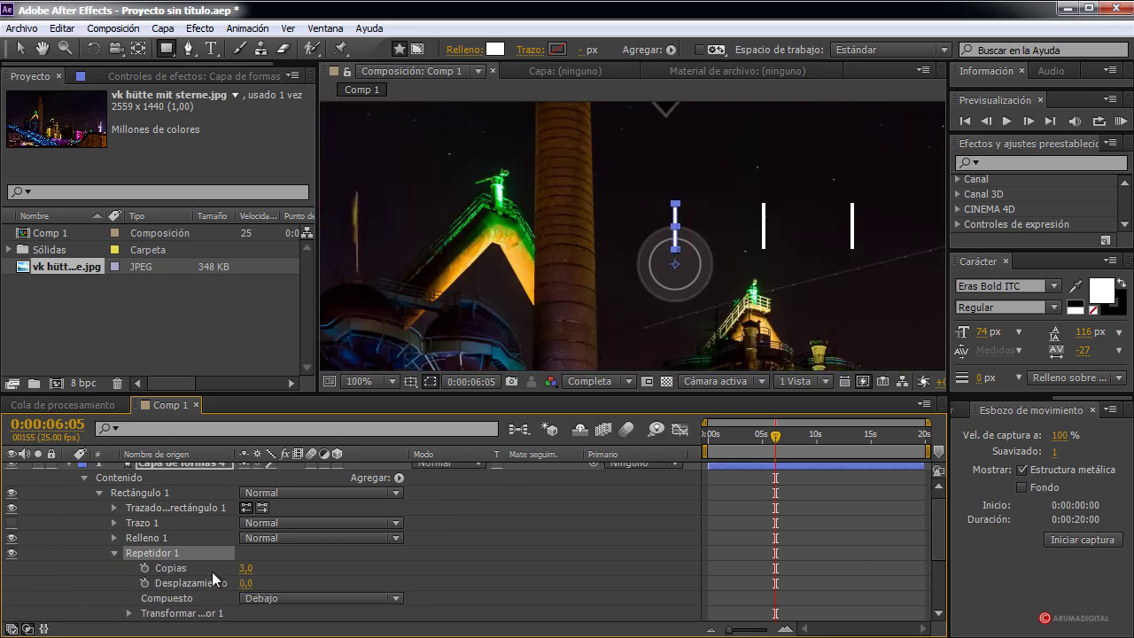
{"action": "key", "text": "comma"}
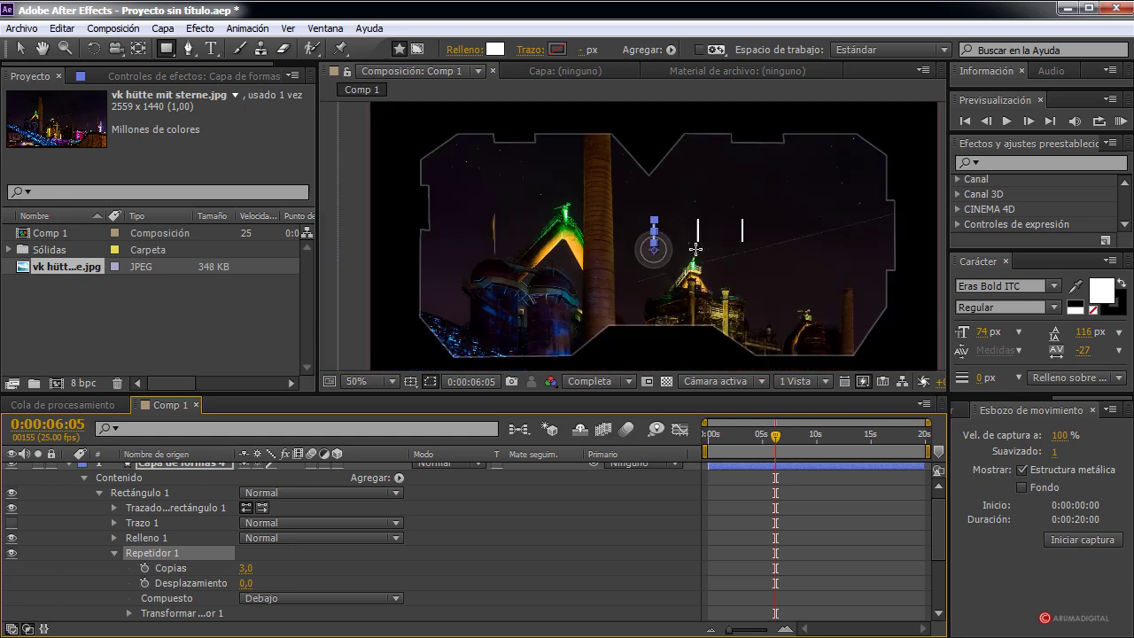
{"action": "key", "text": "period"}
{"action": "left_click", "coordinate": [249, 570]}
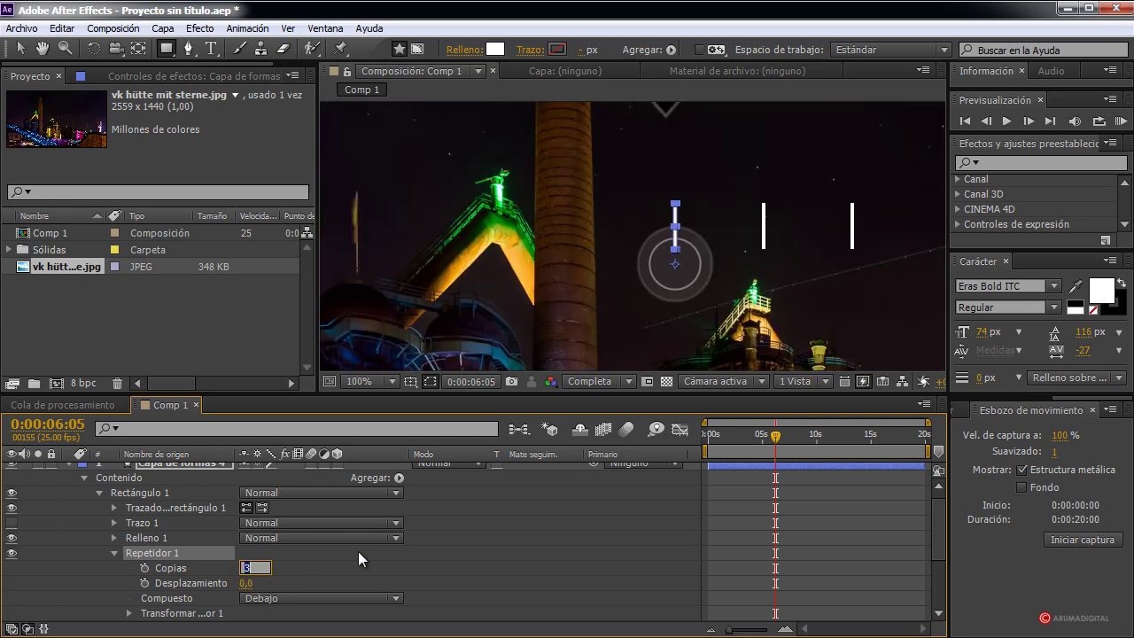
{"action": "type", "text": "4"}
{"action": "key", "text": "Return"}
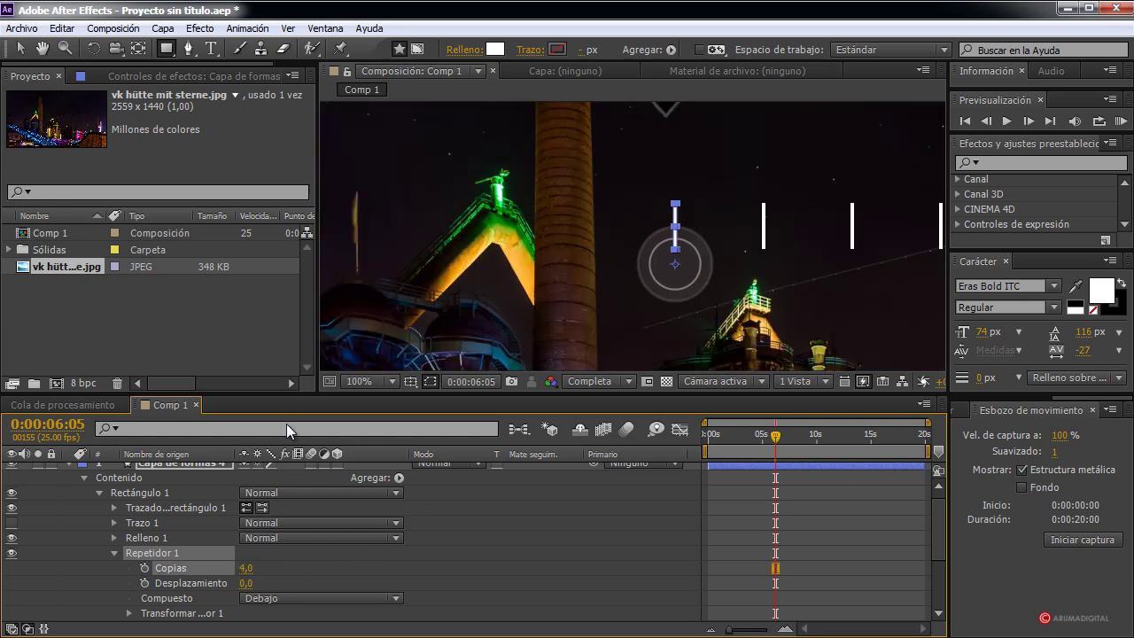
Step: Set the rotation (Rotación) in the repeater's transform to 90°
{"action": "scroll", "coordinate": [177, 549], "scroll_direction": "down", "scroll_amount": 1}
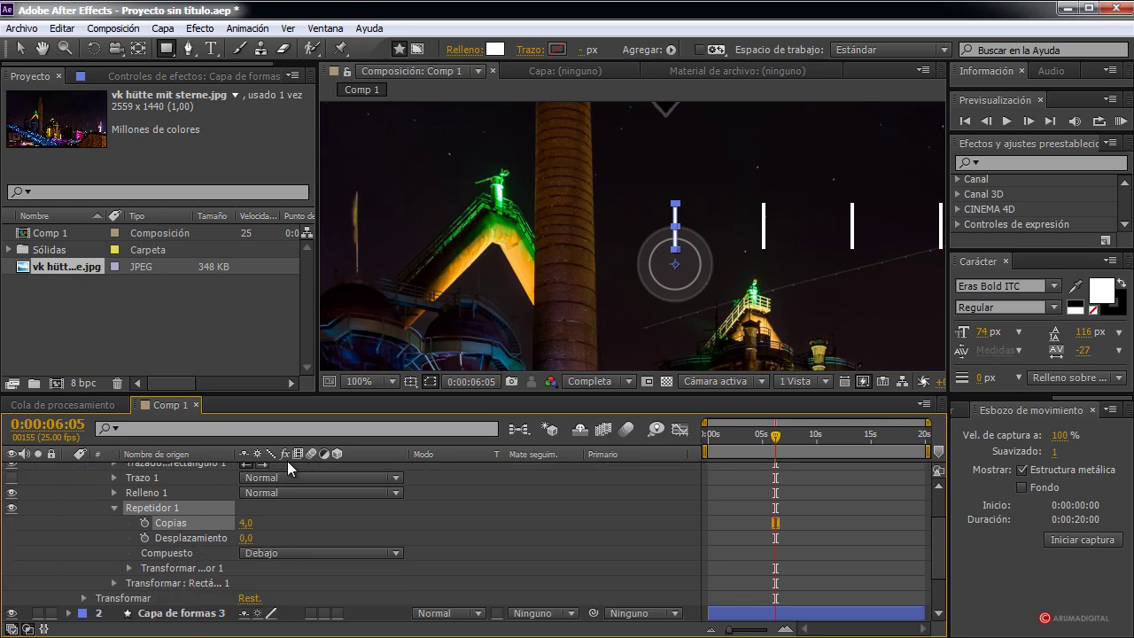
{"action": "left_click", "coordinate": [129, 567]}
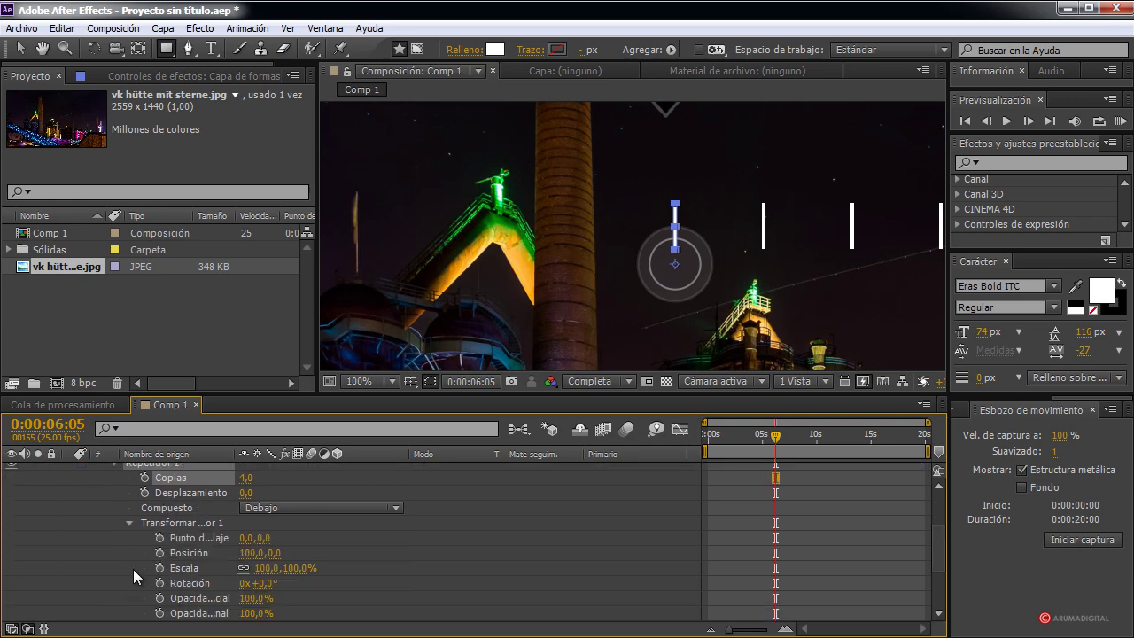
{"action": "scroll", "coordinate": [344, 556], "scroll_direction": "down", "scroll_amount": 1}
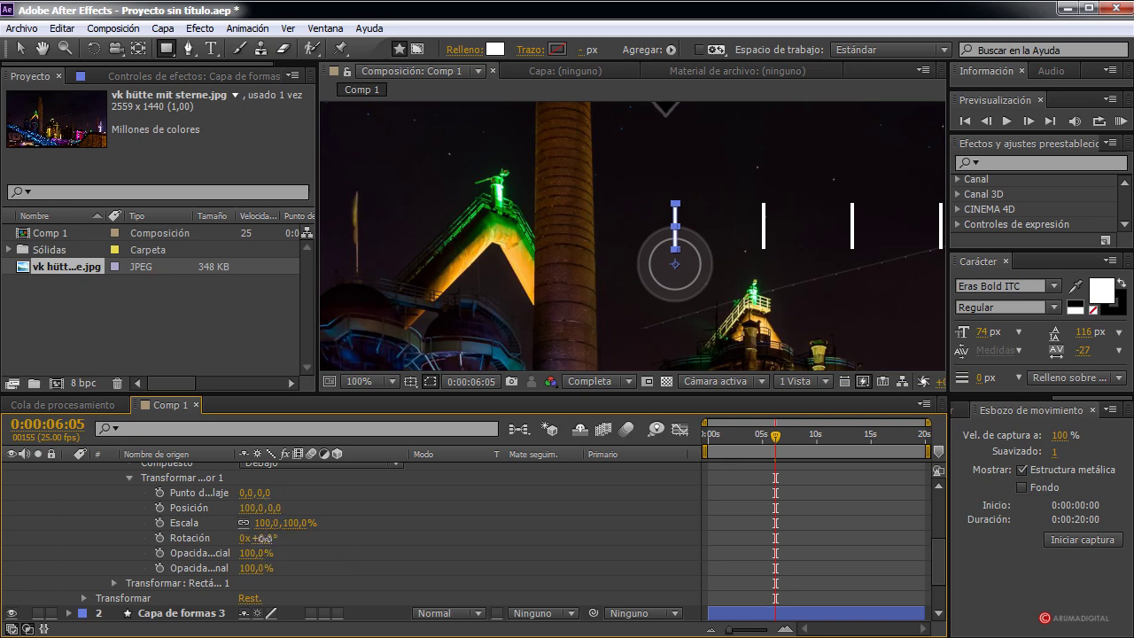
{"action": "left_click_drag", "start_coordinate": [263, 538], "coordinate": [290, 537]}
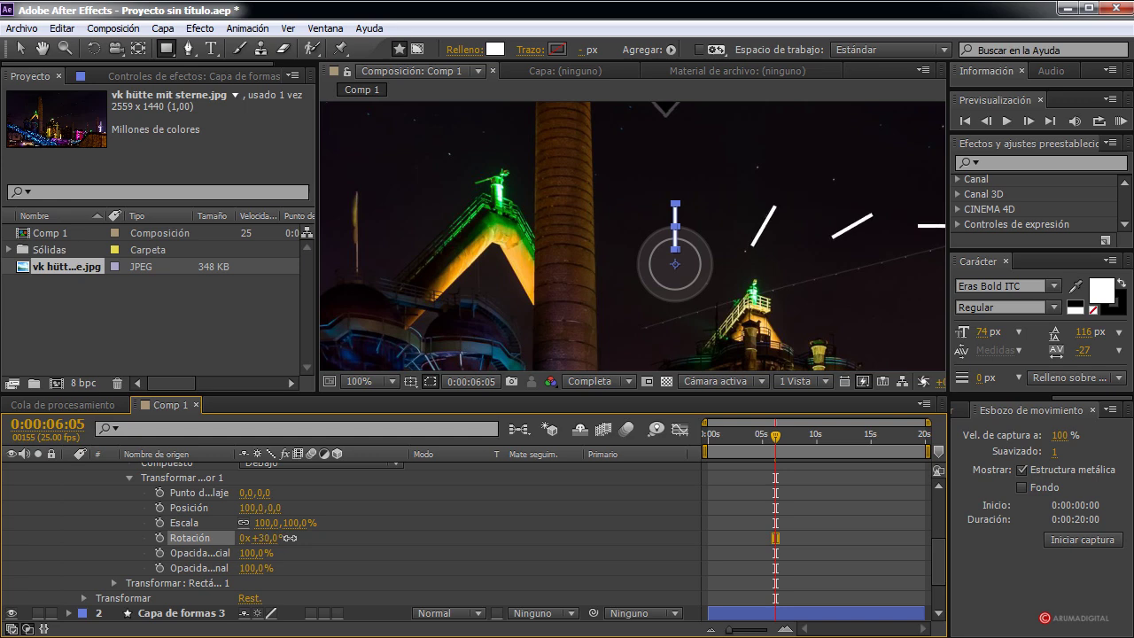
{"action": "left_click", "coordinate": [338, 539]}
{"action": "left_click", "coordinate": [269, 539]}
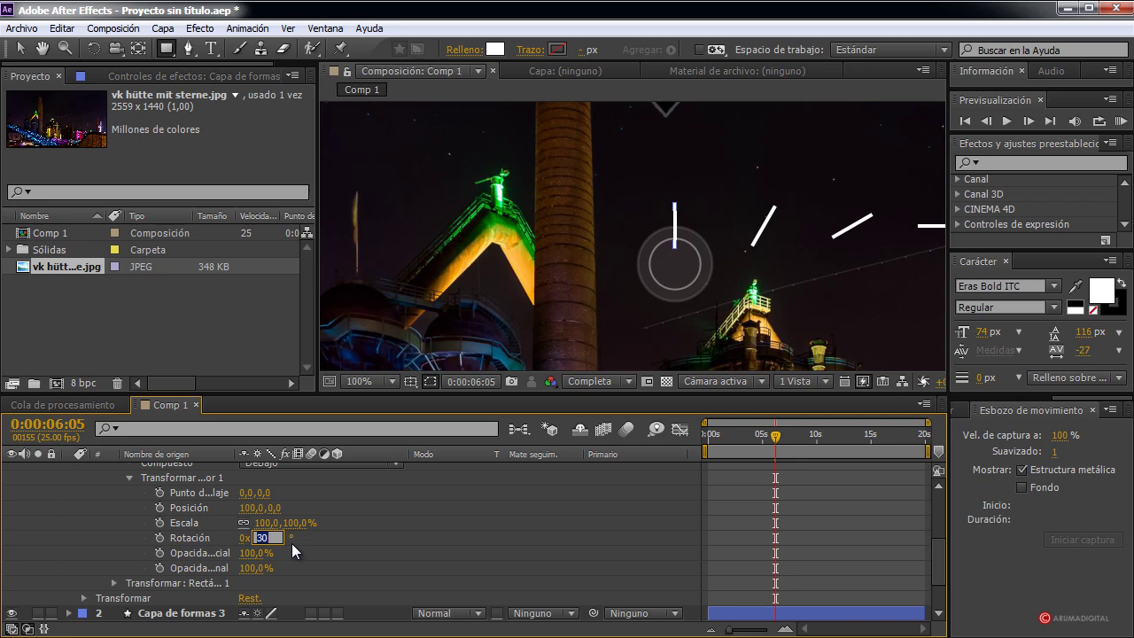
{"action": "key", "text": "Return"}
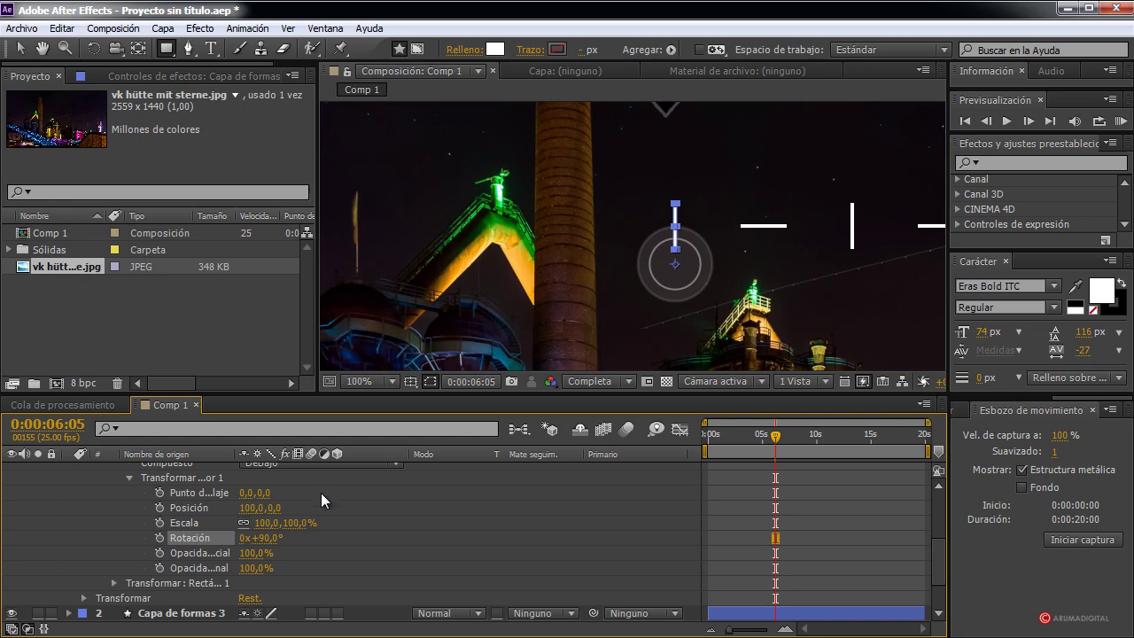
Step: Set the repeater transform's anchor point to 0, 42 and position to 0, 0, and check the crosshair at 0:00:04:18
{"action": "scroll", "coordinate": [323, 500], "scroll_direction": "up", "scroll_amount": 2}
{"action": "scroll", "coordinate": [371, 523], "scroll_direction": "down", "scroll_amount": 2}
{"action": "left_click_drag", "start_coordinate": [246, 492], "coordinate": [170, 510]}
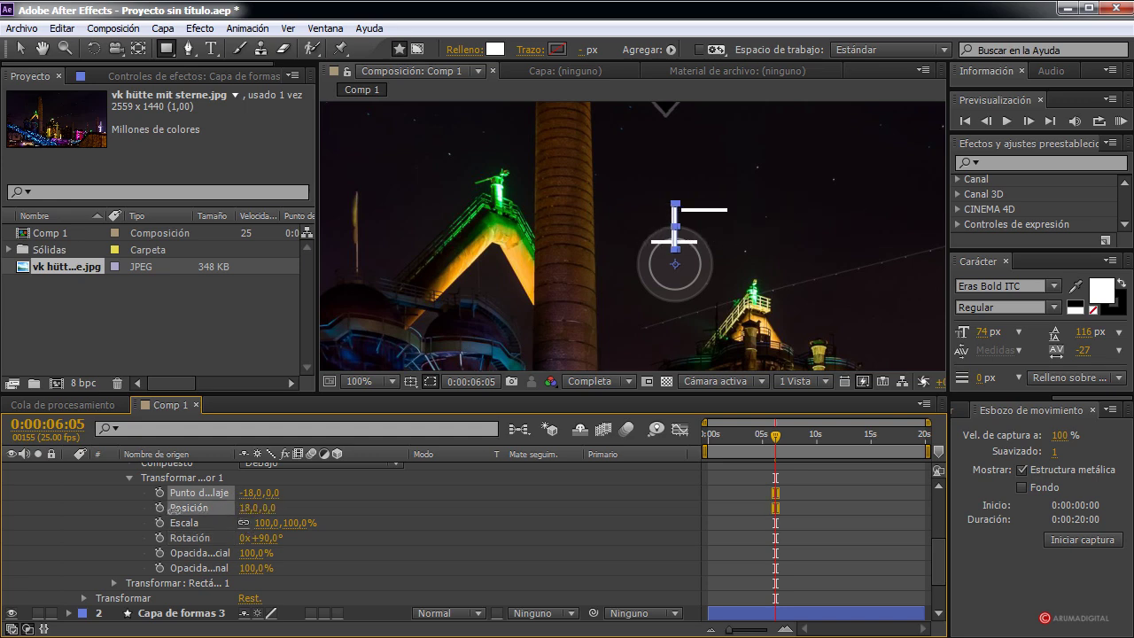
{"action": "left_click", "coordinate": [172, 509]}
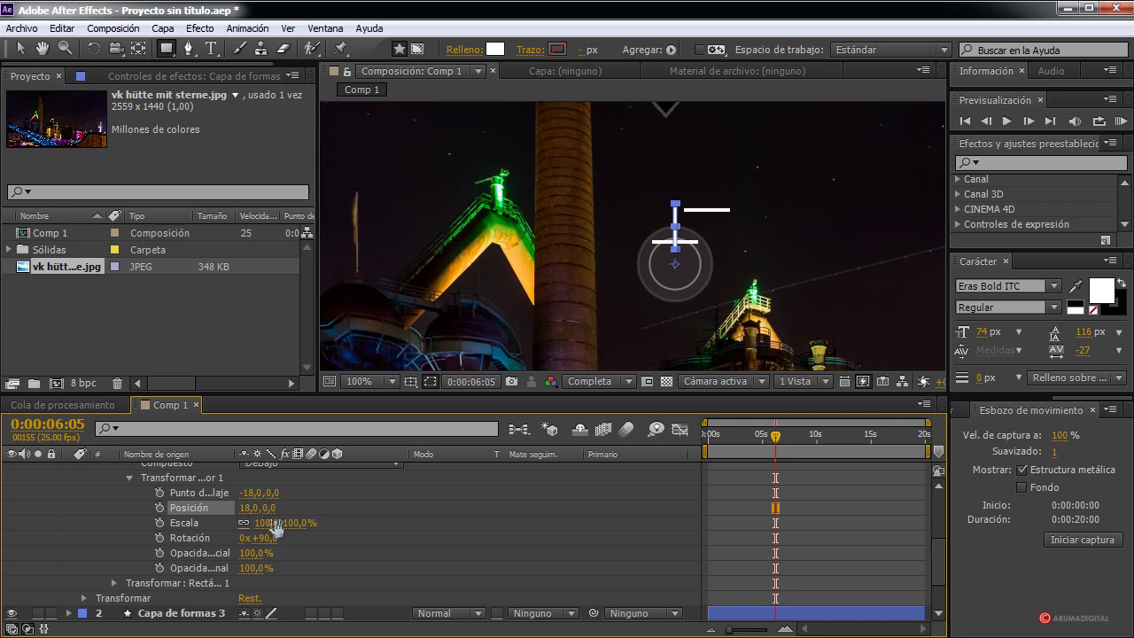
{"action": "left_click_drag", "start_coordinate": [264, 494], "coordinate": [303, 495]}
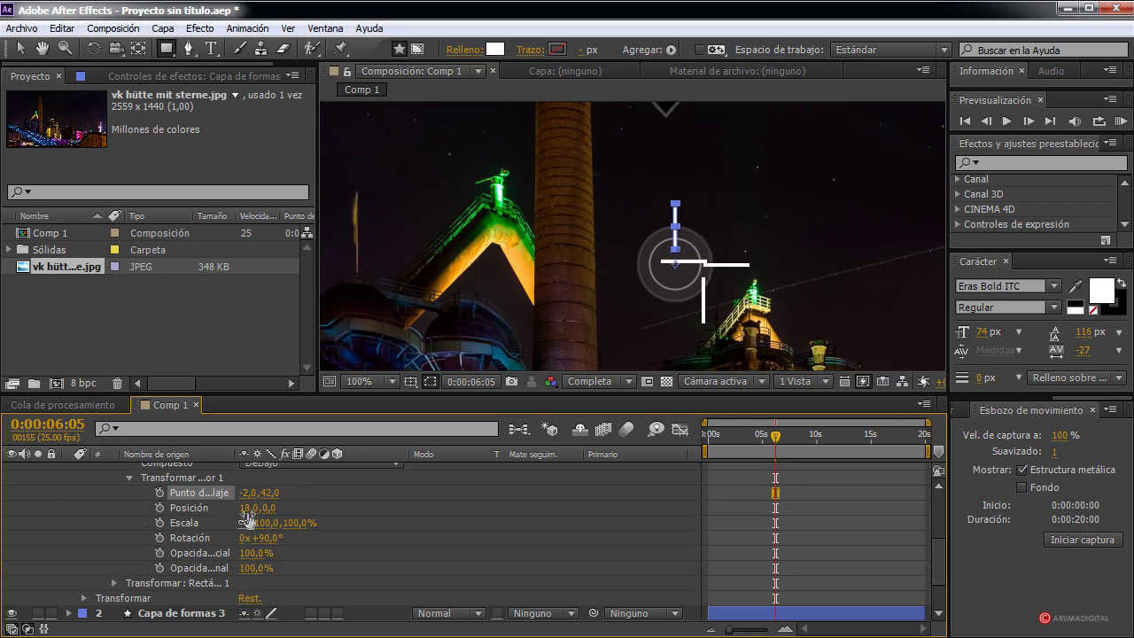
{"action": "left_click", "coordinate": [248, 493]}
{"action": "type", "text": "0"}
{"action": "key", "text": "Return"}
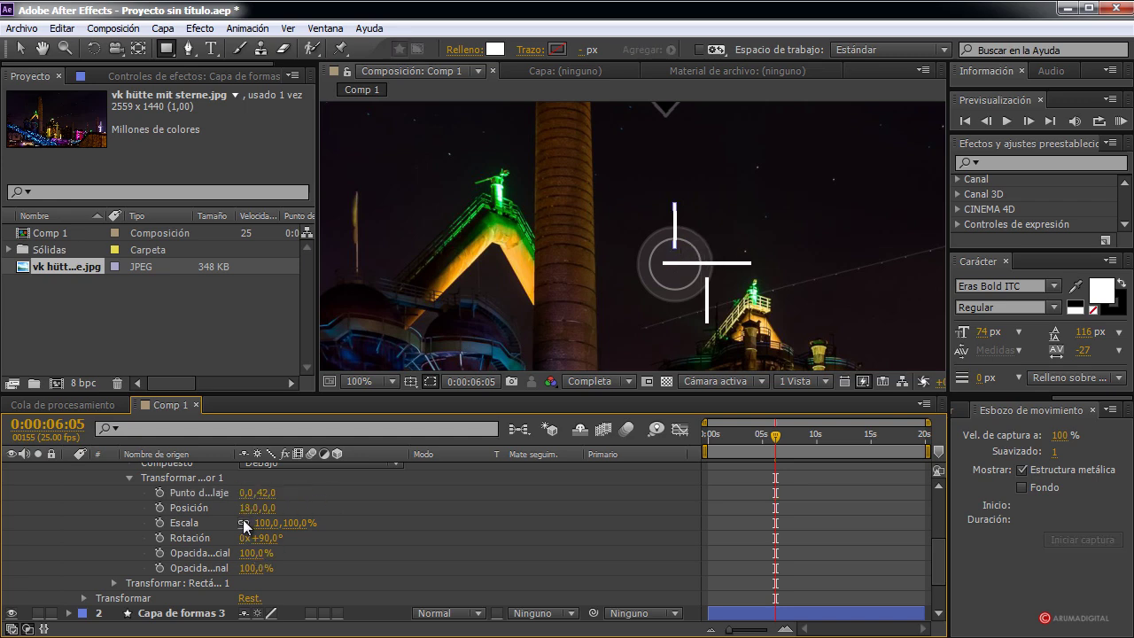
{"action": "left_click_drag", "start_coordinate": [248, 508], "coordinate": [236, 507]}
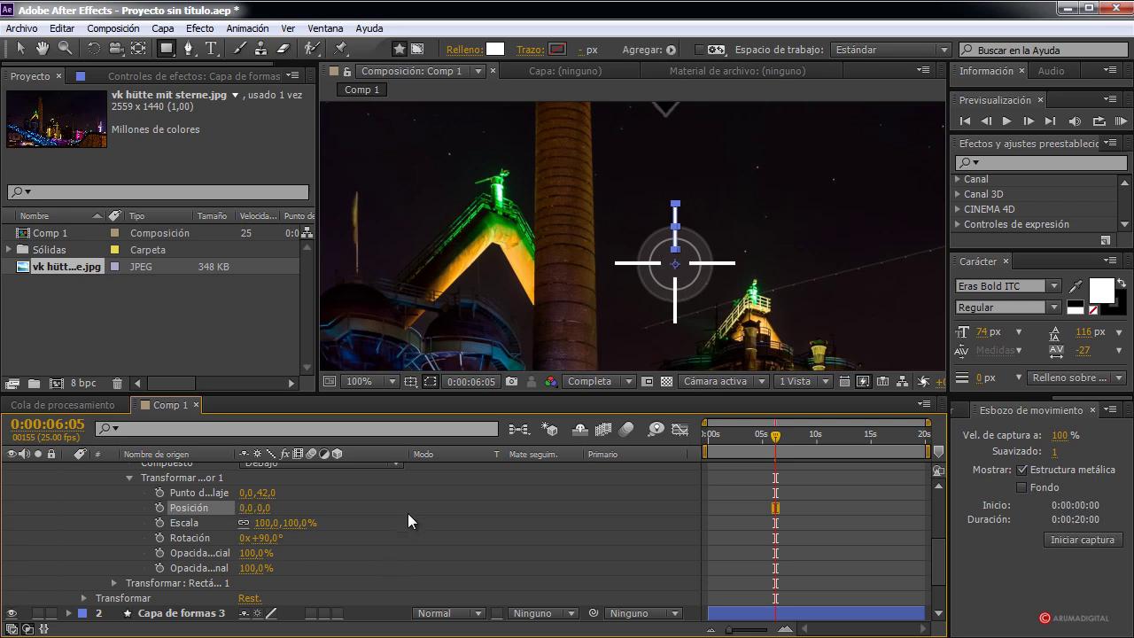
{"action": "mouse_move", "coordinate": [776, 435]}
{"action": "left_mouse_down"}
{"action": "mouse_move", "coordinate": [722, 447]}
{"action": "mouse_move", "coordinate": [760, 435]}
{"action": "left_mouse_up"}
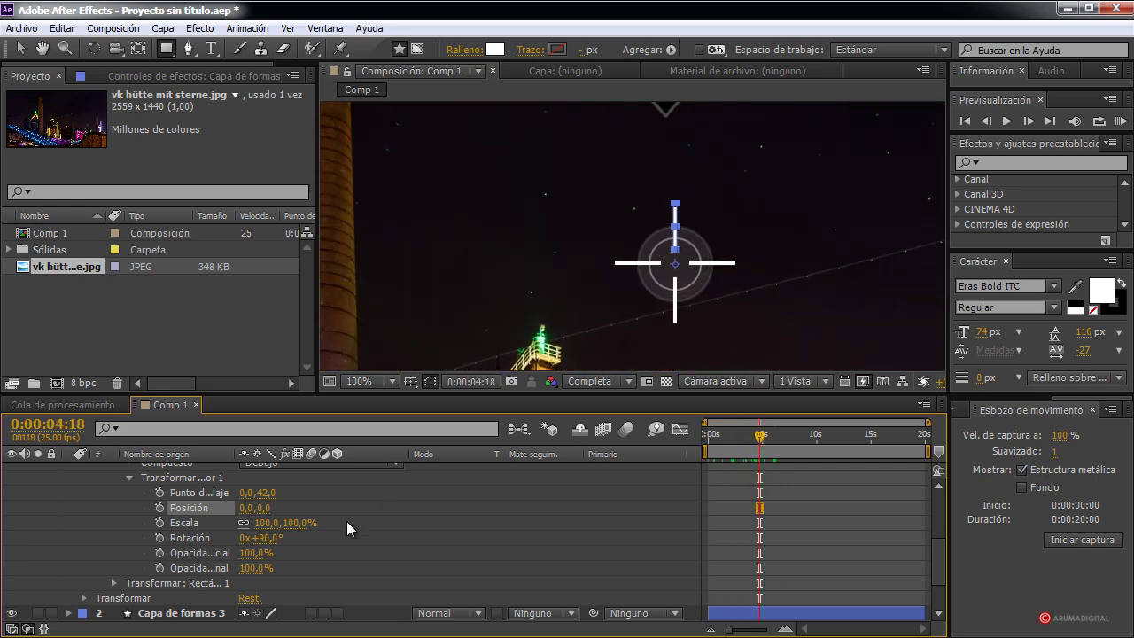
Step: Try a repeater offset (Desplazamiento) of 16 and reset it to 0
{"action": "scroll", "coordinate": [318, 537], "scroll_direction": "up", "scroll_amount": 2}
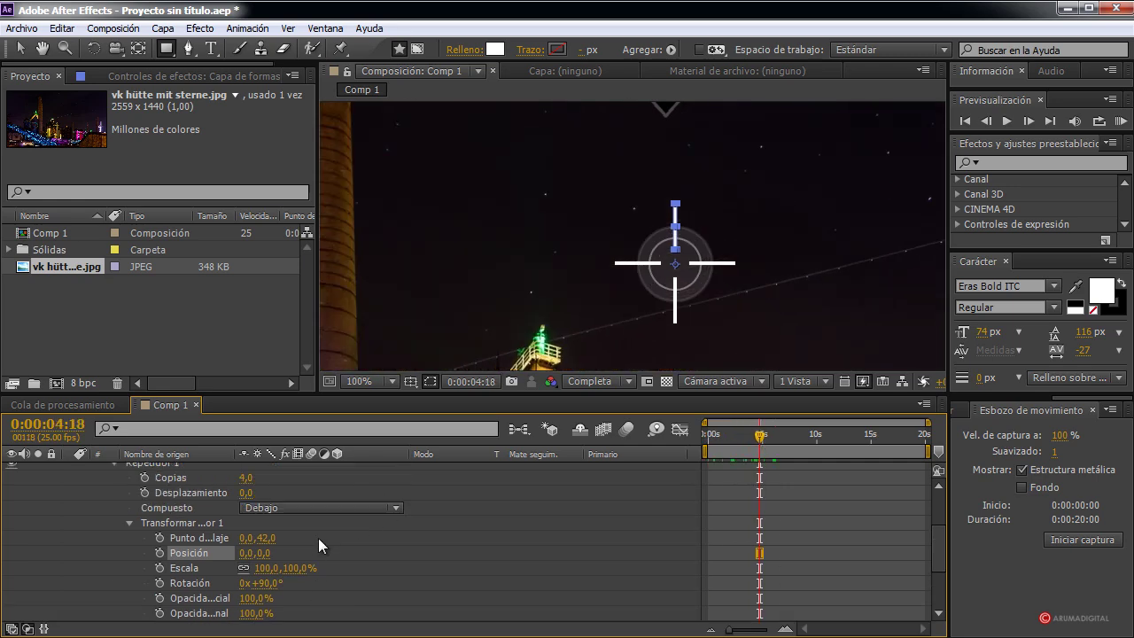
{"action": "left_click_drag", "start_coordinate": [245, 492], "coordinate": [274, 490]}
{"action": "left_click", "coordinate": [260, 487]}
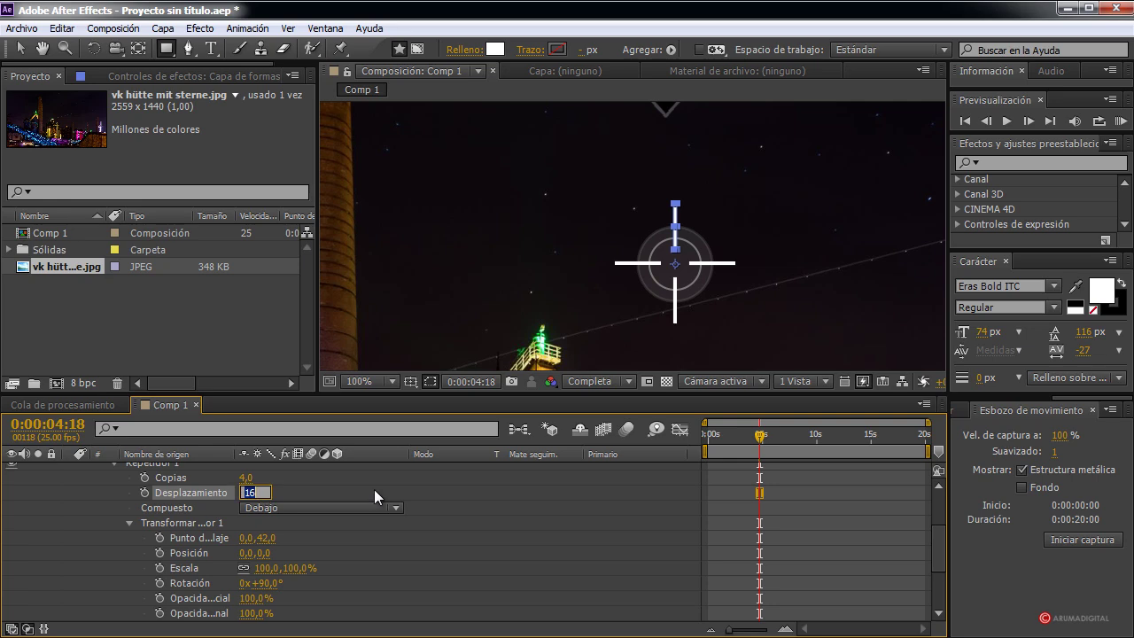
{"action": "type", "text": "0"}
{"action": "key", "text": "Return"}
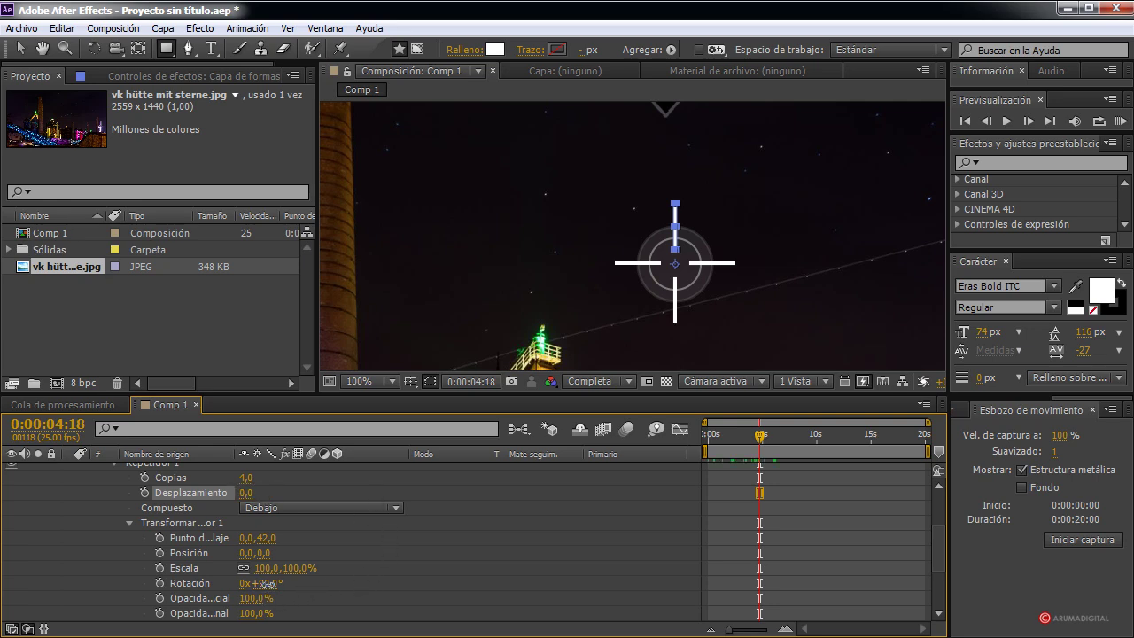
Step: Try a repeater rotation of 100° and undo the change
{"action": "left_click_drag", "start_coordinate": [262, 583], "coordinate": [273, 582]}
{"action": "key", "text": "ctrl+z"}
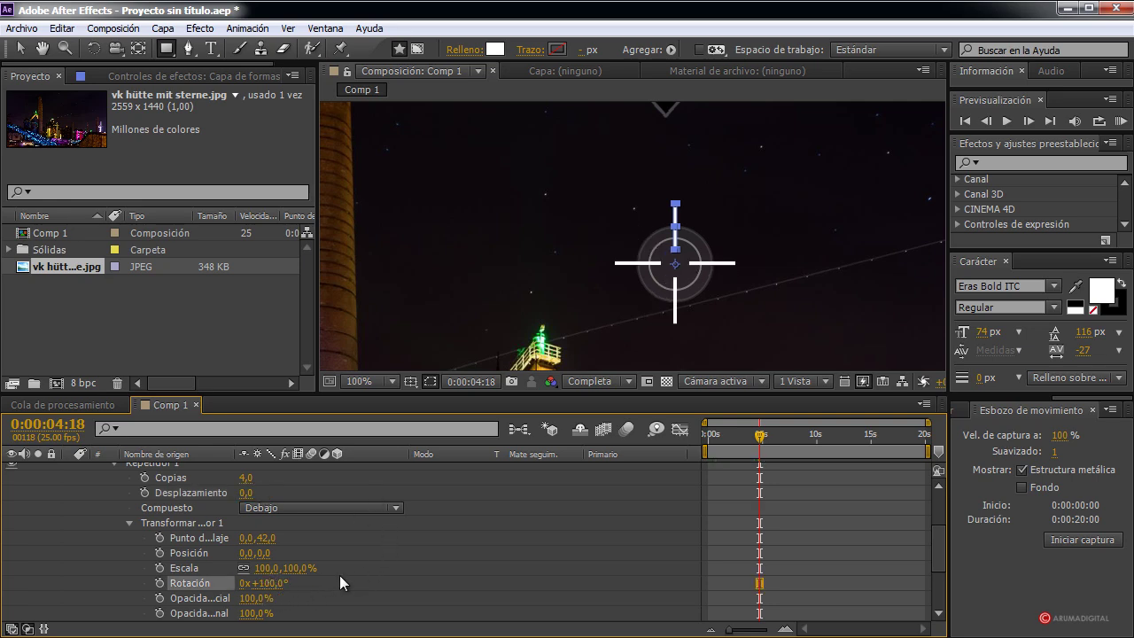
{"action": "scroll", "coordinate": [359, 570], "scroll_direction": "down", "scroll_amount": 2}
{"action": "scroll", "coordinate": [96, 580], "scroll_direction": "up", "scroll_amount": 2}
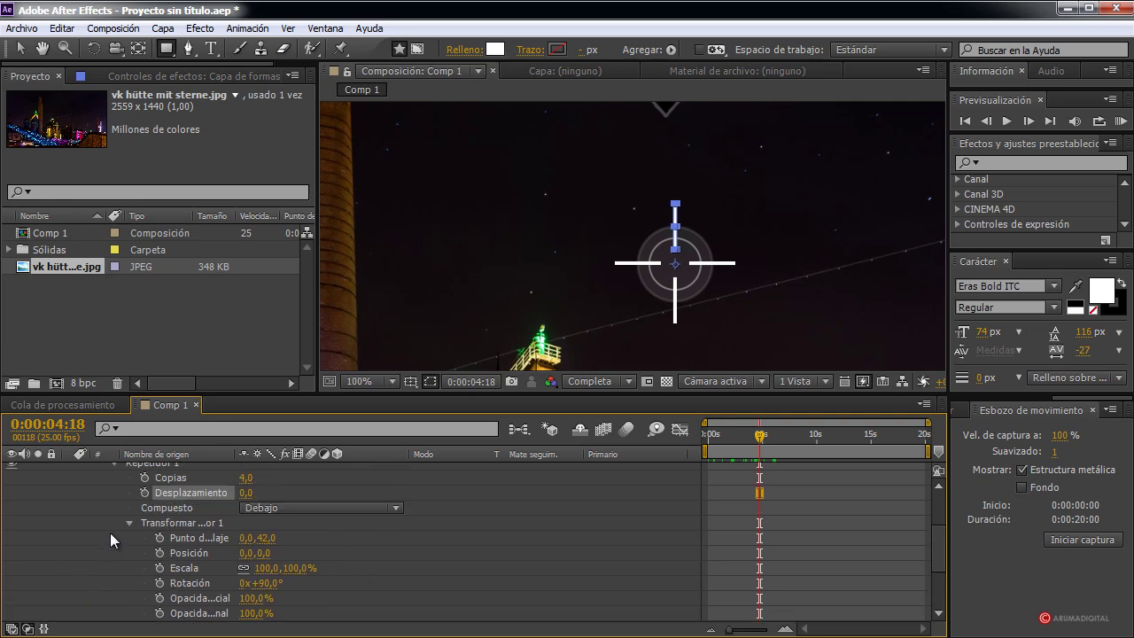
Step: Collapse the repeater and set the rotation (Rotación) in the crosshair layer's transform to 48°
{"action": "left_click", "coordinate": [115, 467]}
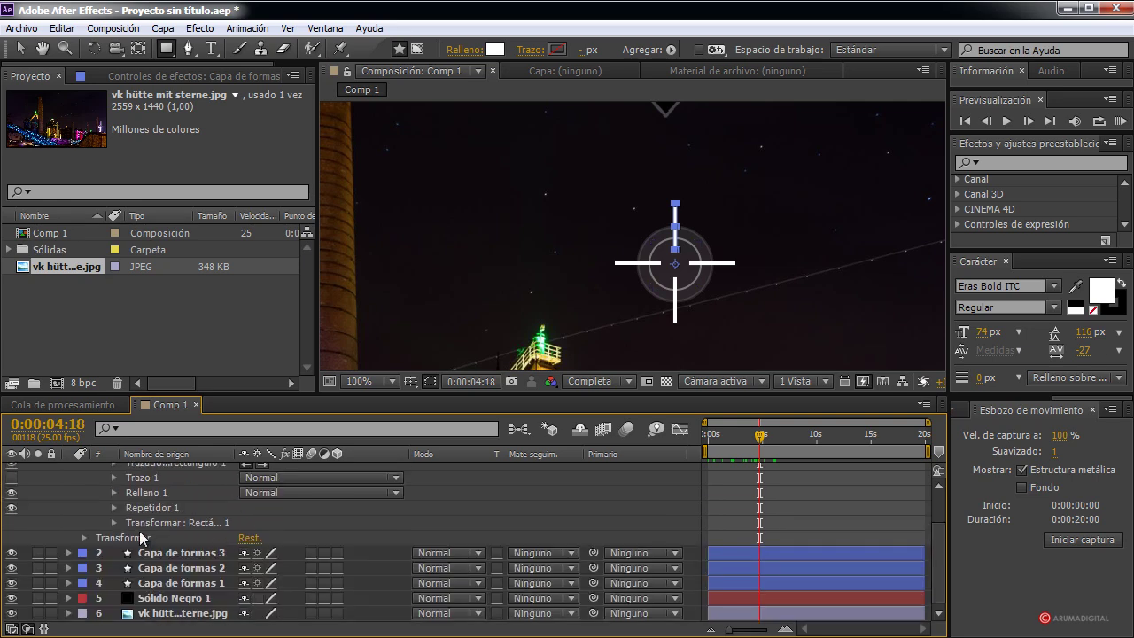
{"action": "left_click", "coordinate": [84, 537]}
{"action": "scroll", "coordinate": [284, 543], "scroll_direction": "down", "scroll_amount": 2}
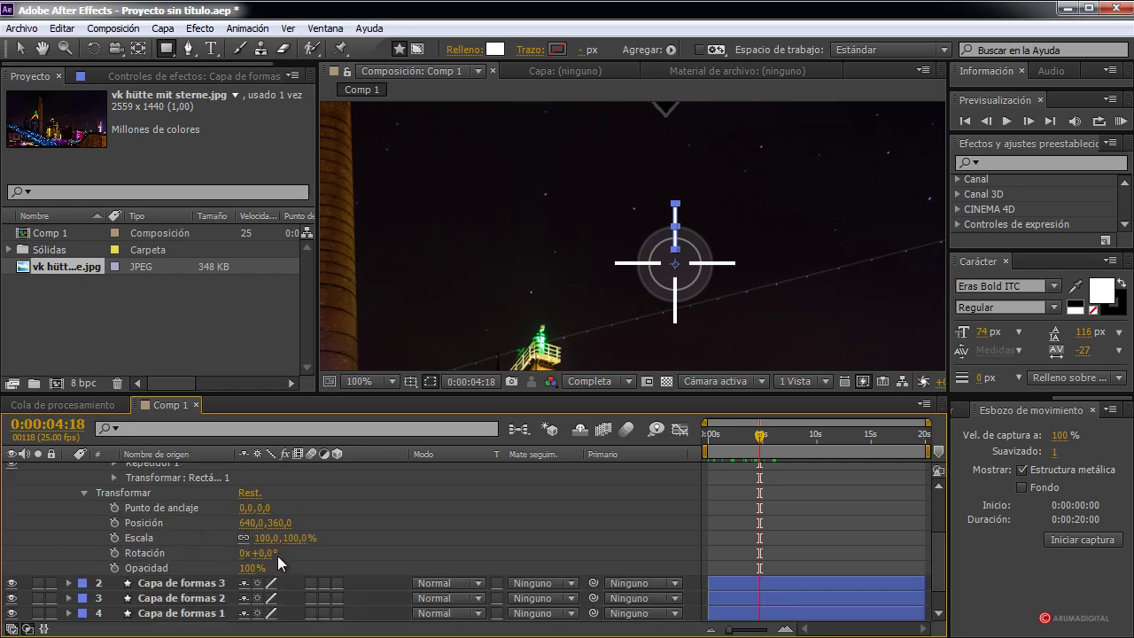
{"action": "left_click_drag", "start_coordinate": [266, 553], "coordinate": [305, 540]}
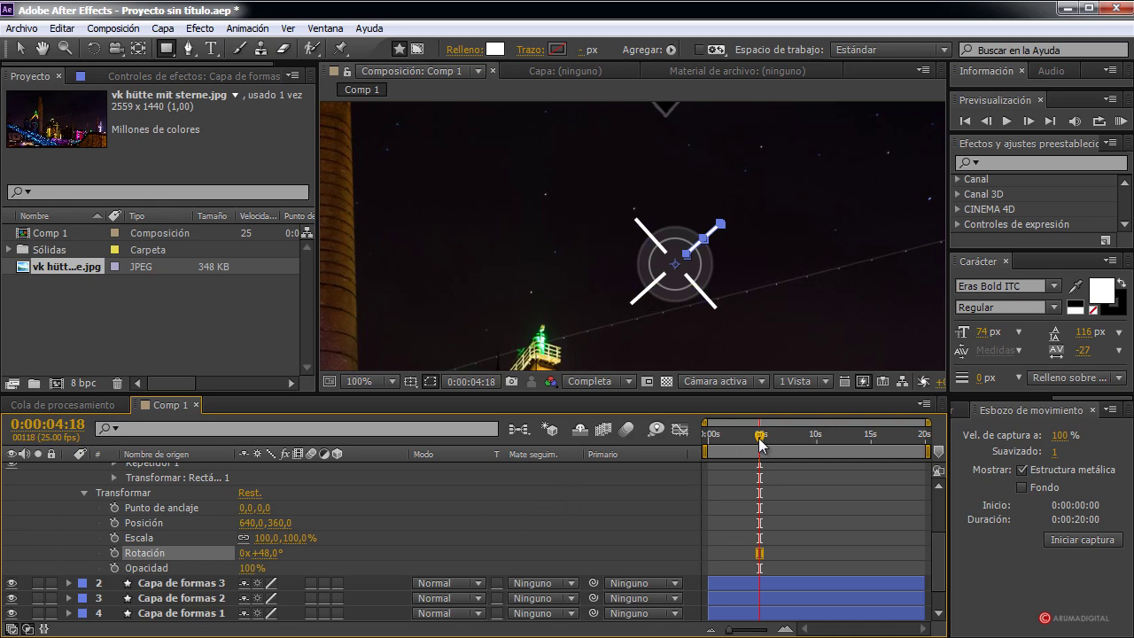
Step: Return to the start of the composition and add the expression wiggle(2,80) to the crosshair layer's rotation (Rotación)
{"action": "left_click_drag", "start_coordinate": [760, 438], "coordinate": [708, 441]}
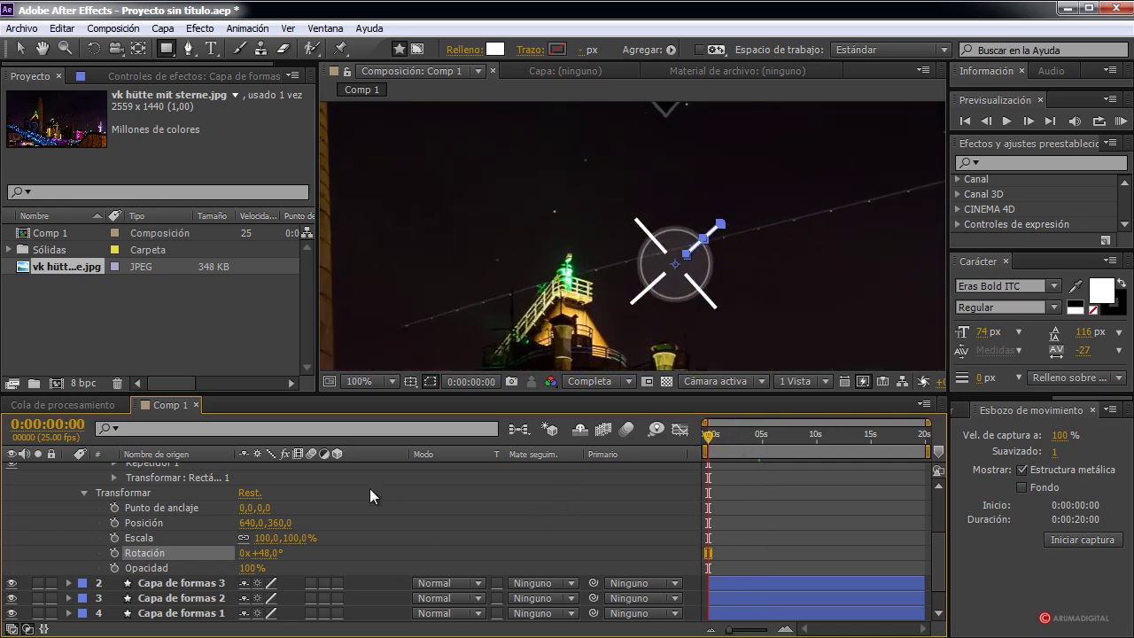
{"action": "left_click", "coordinate": [115, 553], "text": "alt"}
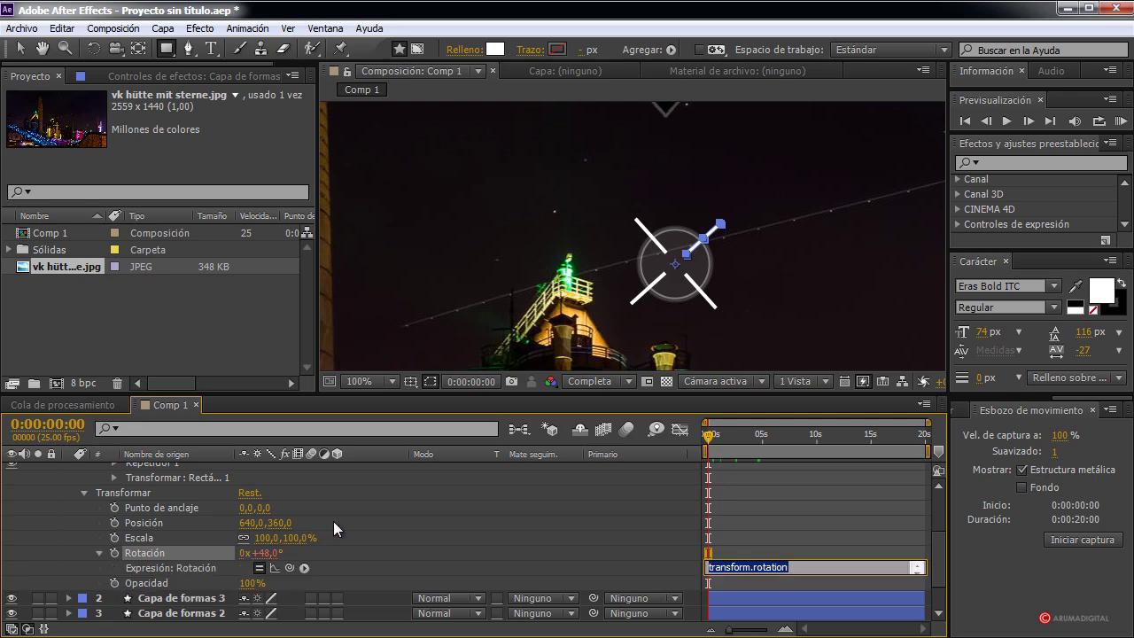
{"action": "type", "text": "wiggle(2,80"}
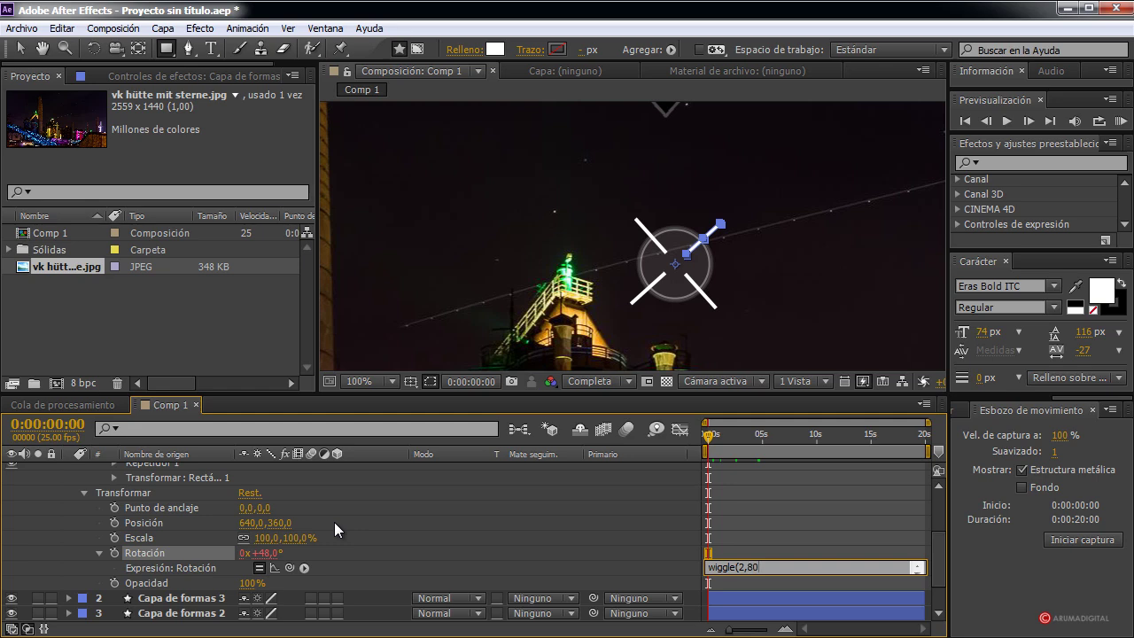
{"action": "left_click", "coordinate": [503, 522]}
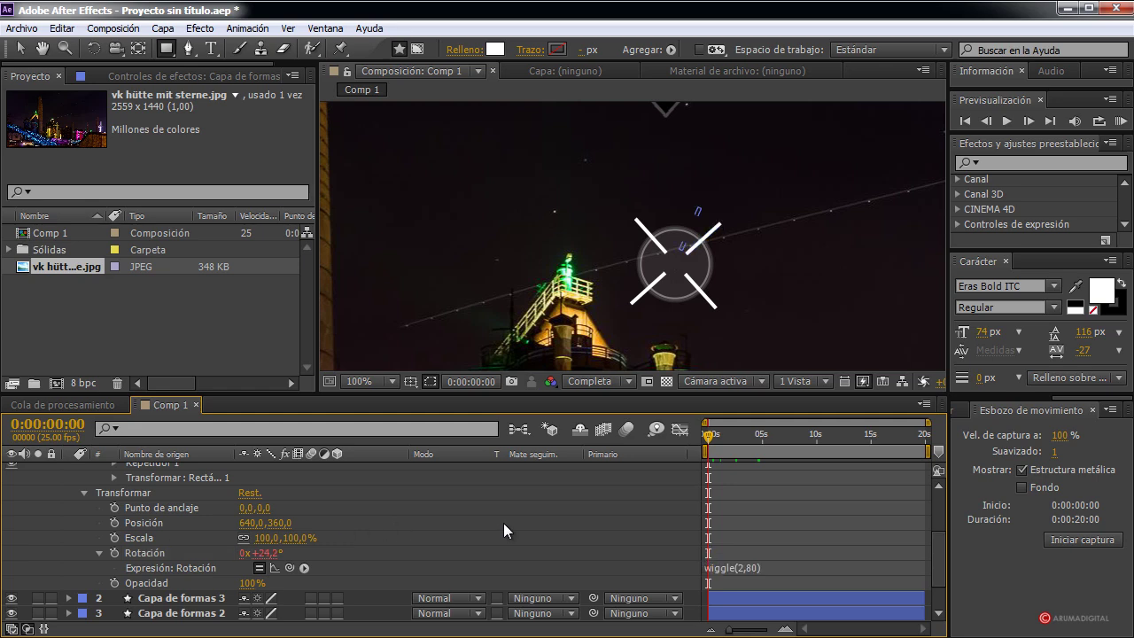
{"action": "mouse_move", "coordinate": [707, 441]}
{"action": "left_mouse_down"}
{"action": "mouse_move", "coordinate": [793, 442]}
{"action": "mouse_move", "coordinate": [692, 448]}
{"action": "left_mouse_up"}
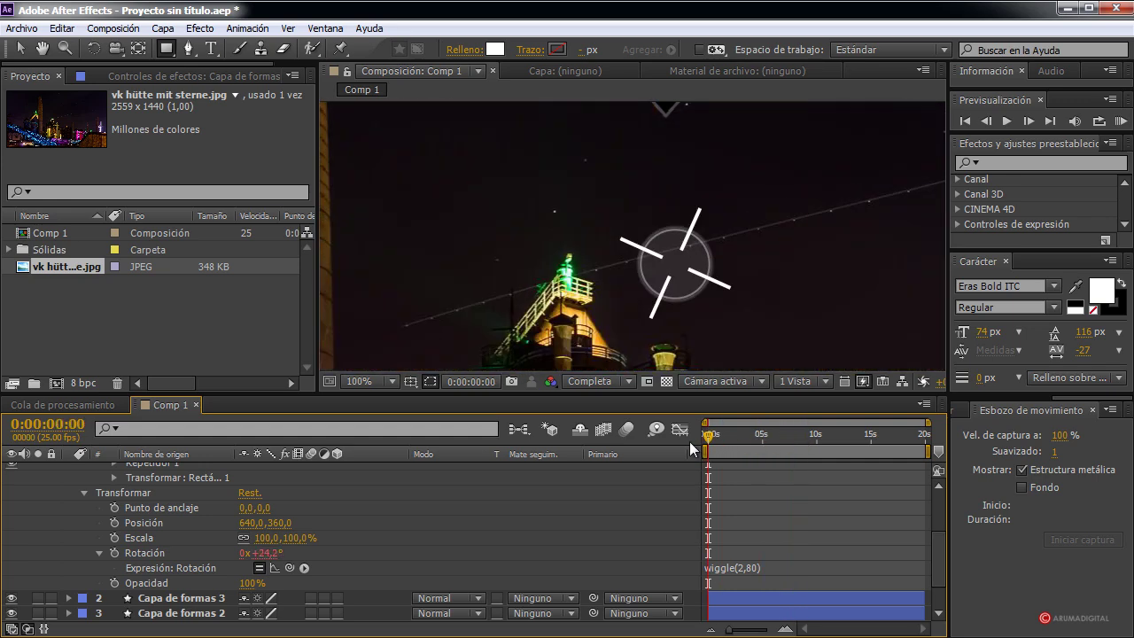
Step: Set the crosshair layer's opacity (Opacidad) to 44% and collapse the layer's properties
{"action": "scroll", "coordinate": [691, 347], "scroll_direction": "down", "scroll_amount": 2}
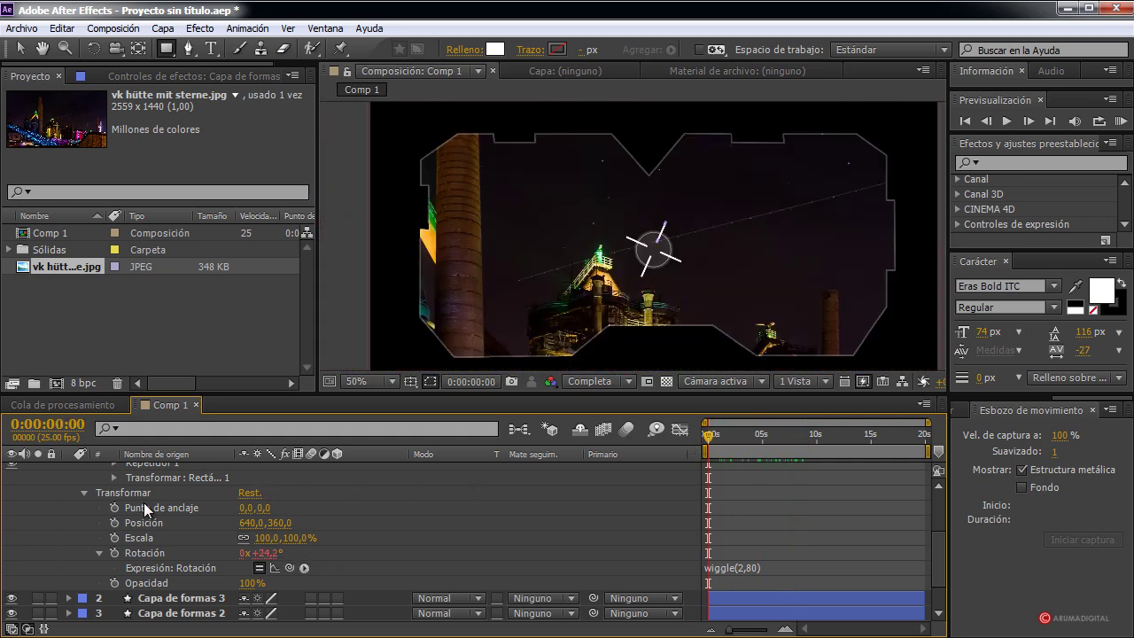
{"action": "left_click_drag", "start_coordinate": [247, 587], "coordinate": [196, 580]}
{"action": "left_click", "coordinate": [543, 504]}
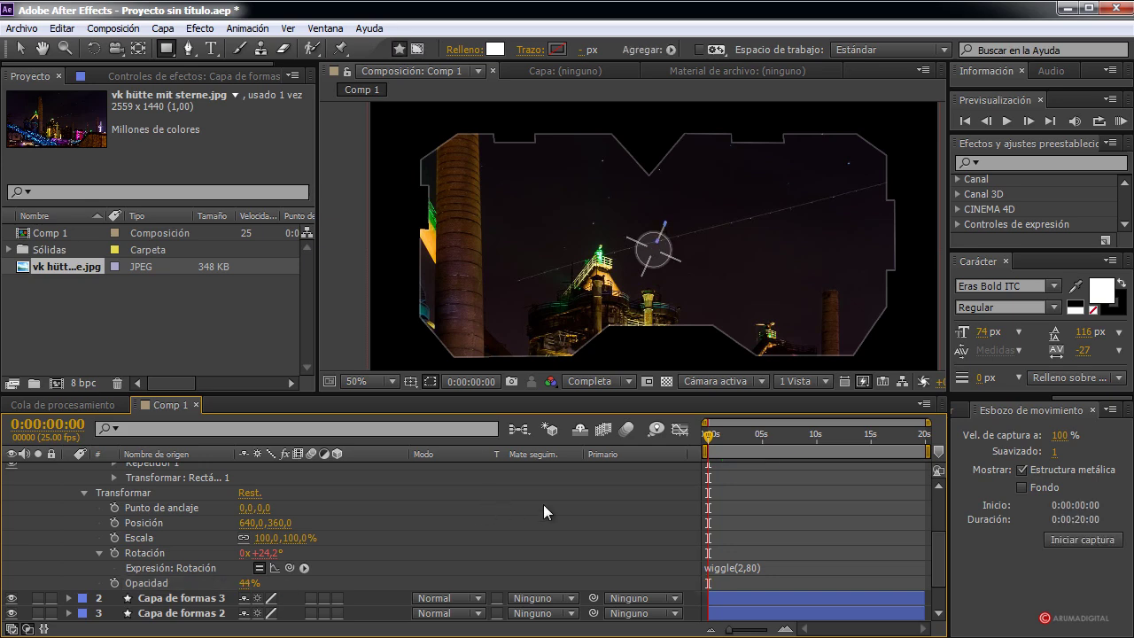
{"action": "mouse_move", "coordinate": [708, 438]}
{"action": "left_mouse_down"}
{"action": "mouse_move", "coordinate": [800, 444]}
{"action": "mouse_move", "coordinate": [703, 446]}
{"action": "left_mouse_up"}
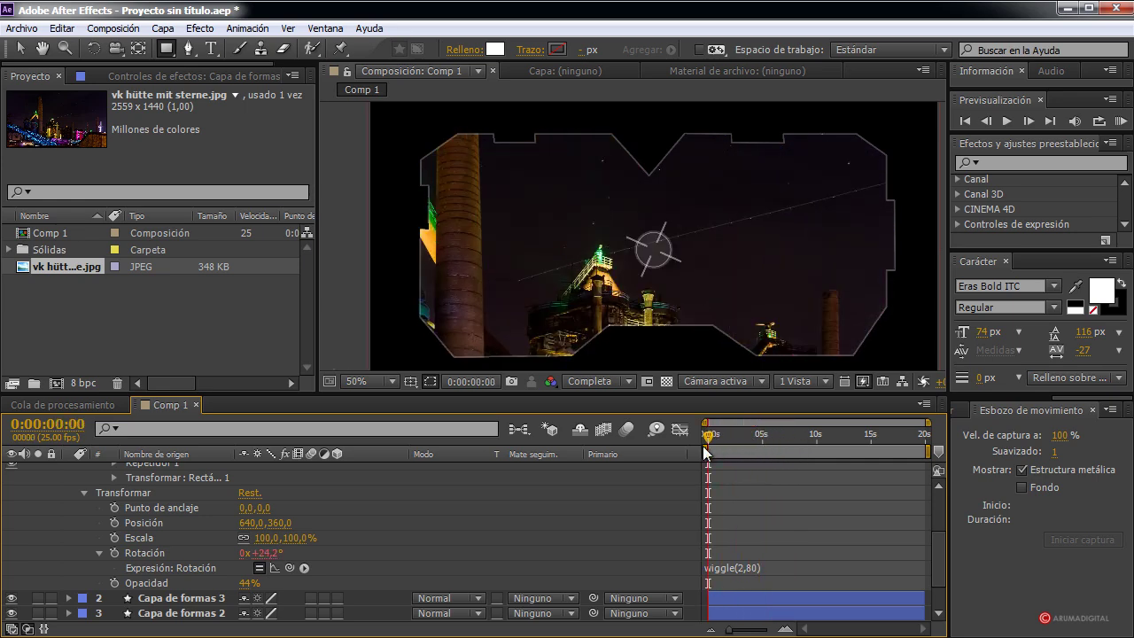
{"action": "scroll", "coordinate": [172, 514], "scroll_direction": "up", "scroll_amount": 3}
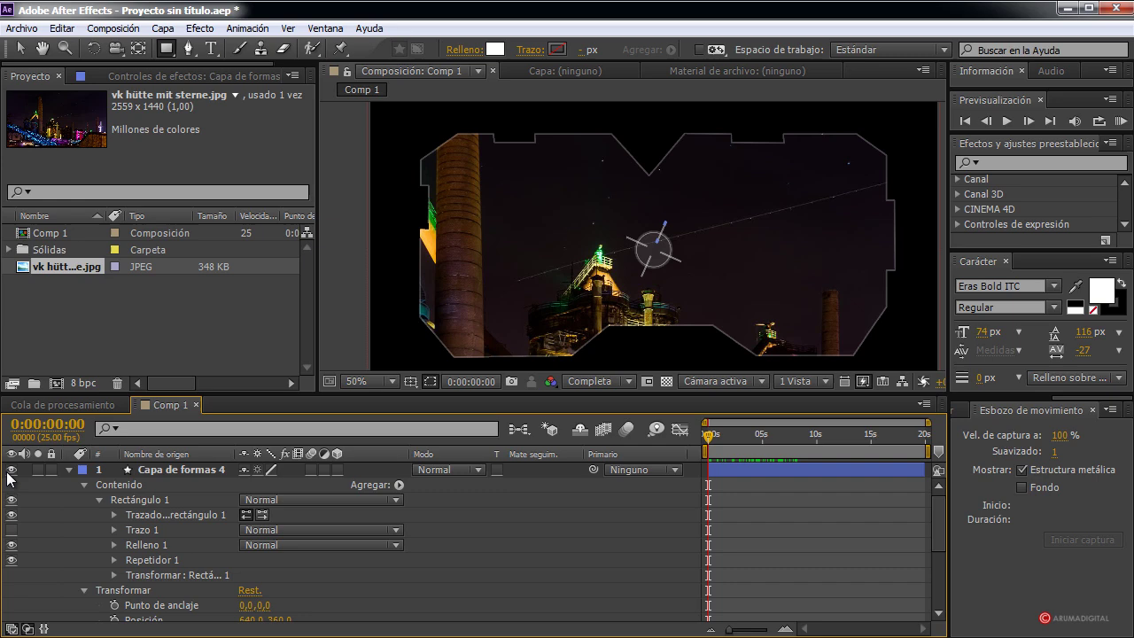
{"action": "left_click", "coordinate": [67, 469]}
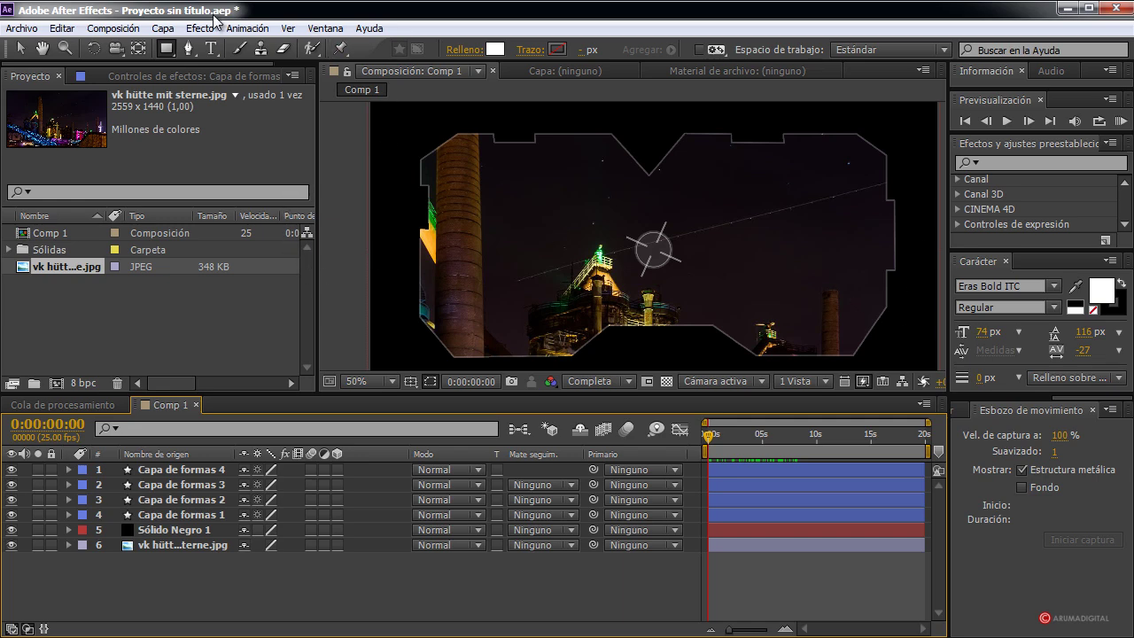
Step: Create a new black solid layer of 1280 × 720 px above the other layers
{"action": "left_click", "coordinate": [168, 28]}
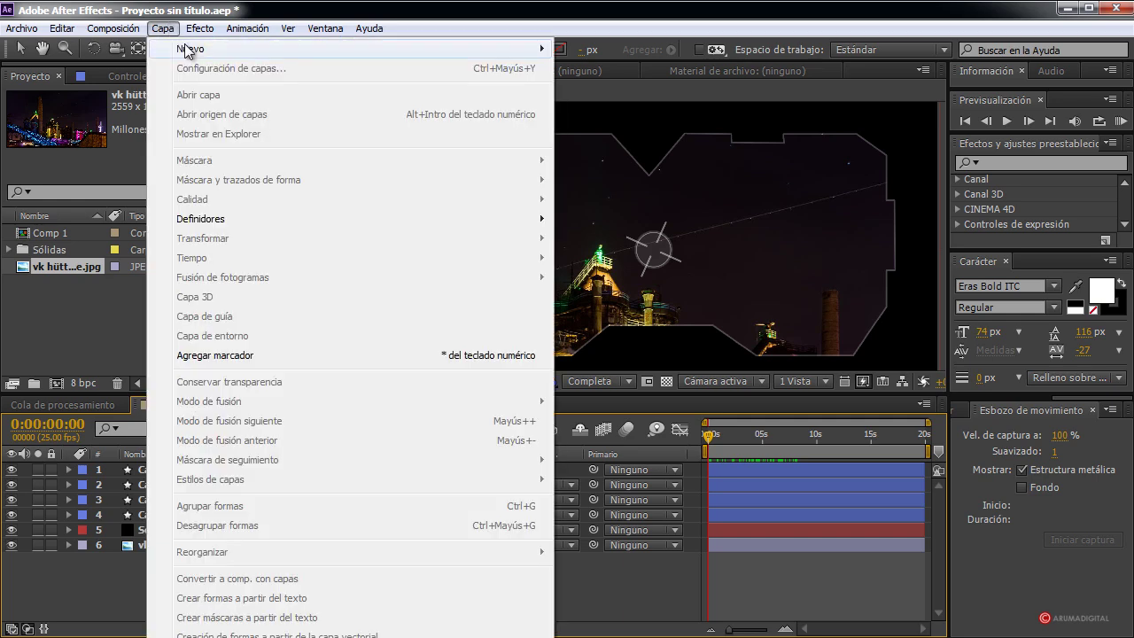
{"action": "mouse_move", "coordinate": [184, 46]}
{"action": "left_click", "coordinate": [604, 69]}
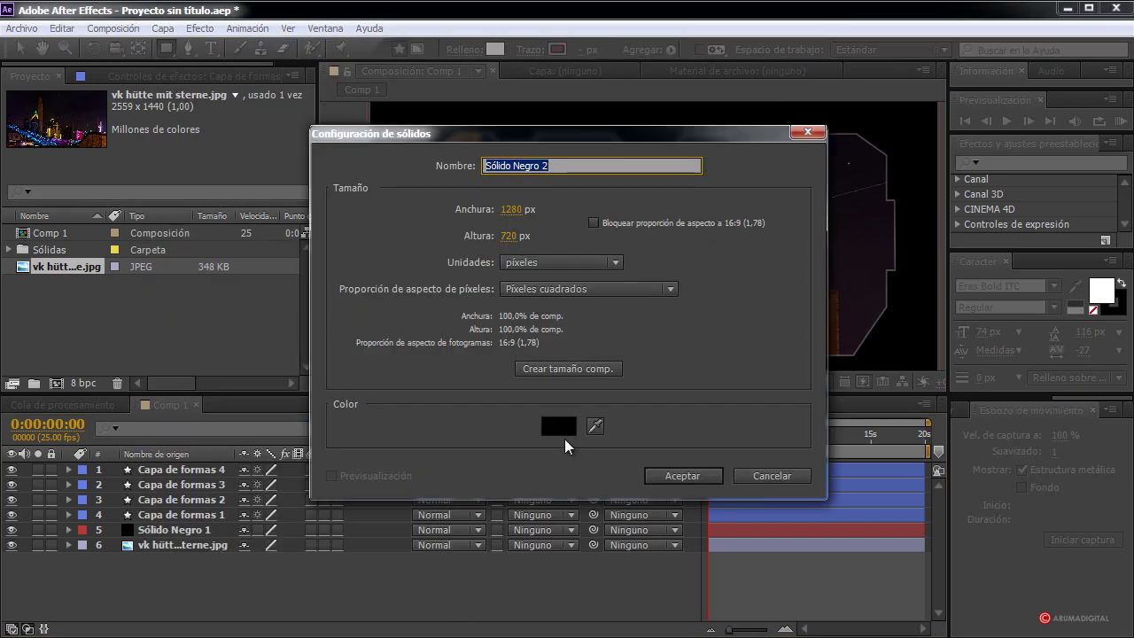
{"action": "left_click", "coordinate": [684, 477]}
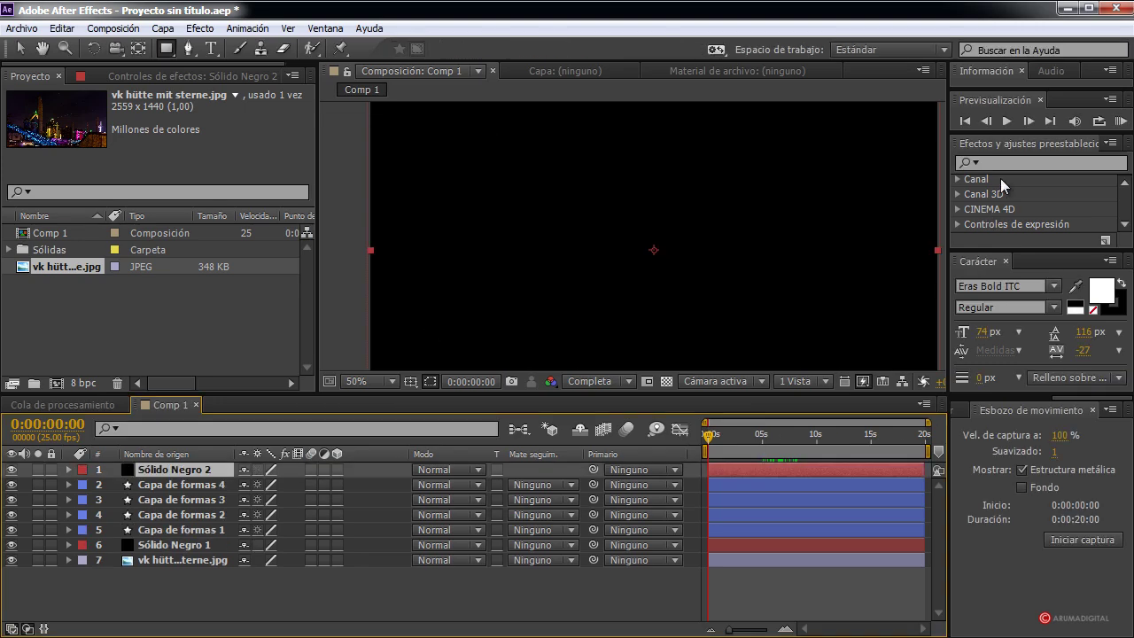
Step: Apply the Mundo marino effect to the new black solid and check the wireframe at 0:00:02:23
{"action": "left_click", "coordinate": [1021, 164]}
{"action": "type", "text": "mundo"}
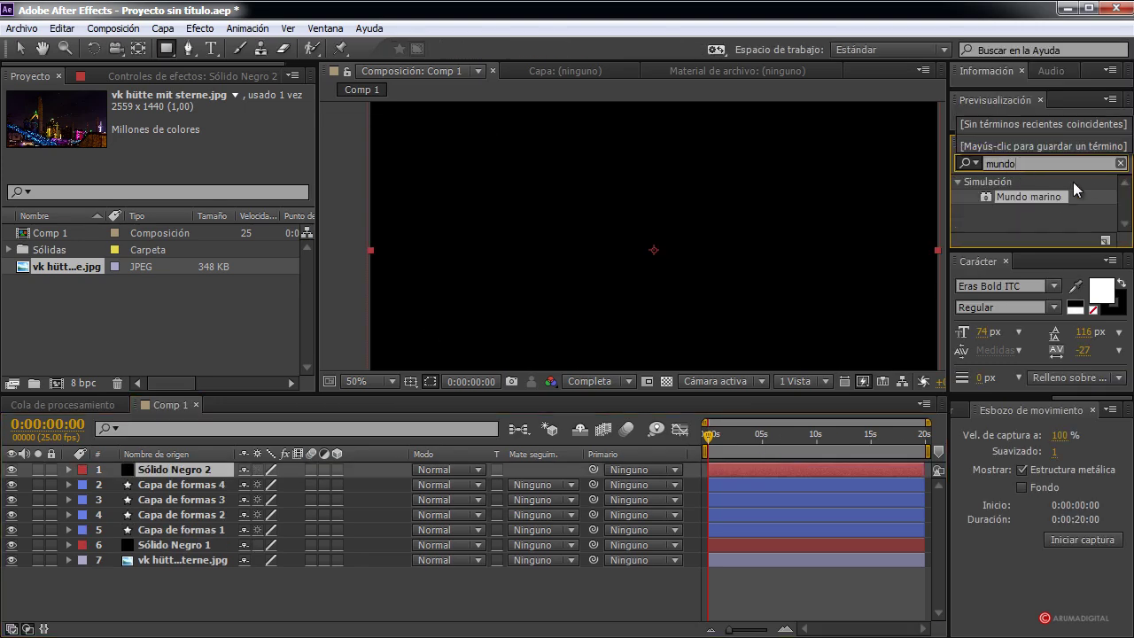
{"action": "left_click_drag", "start_coordinate": [1061, 200], "coordinate": [185, 469]}
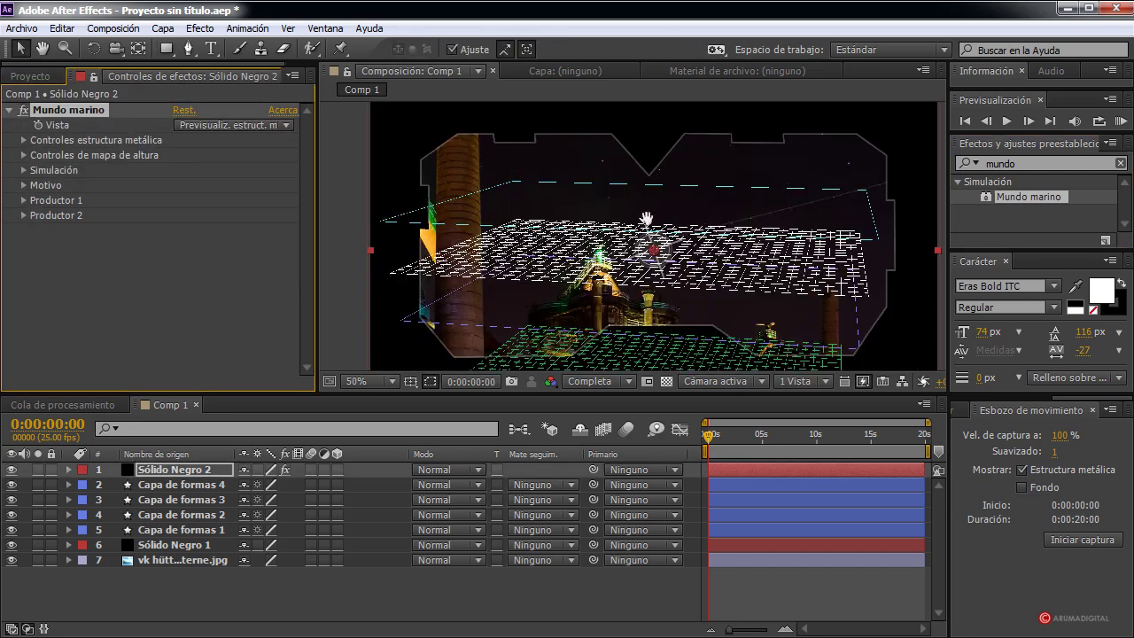
{"action": "left_click_drag", "start_coordinate": [646, 219], "coordinate": [604, 171]}
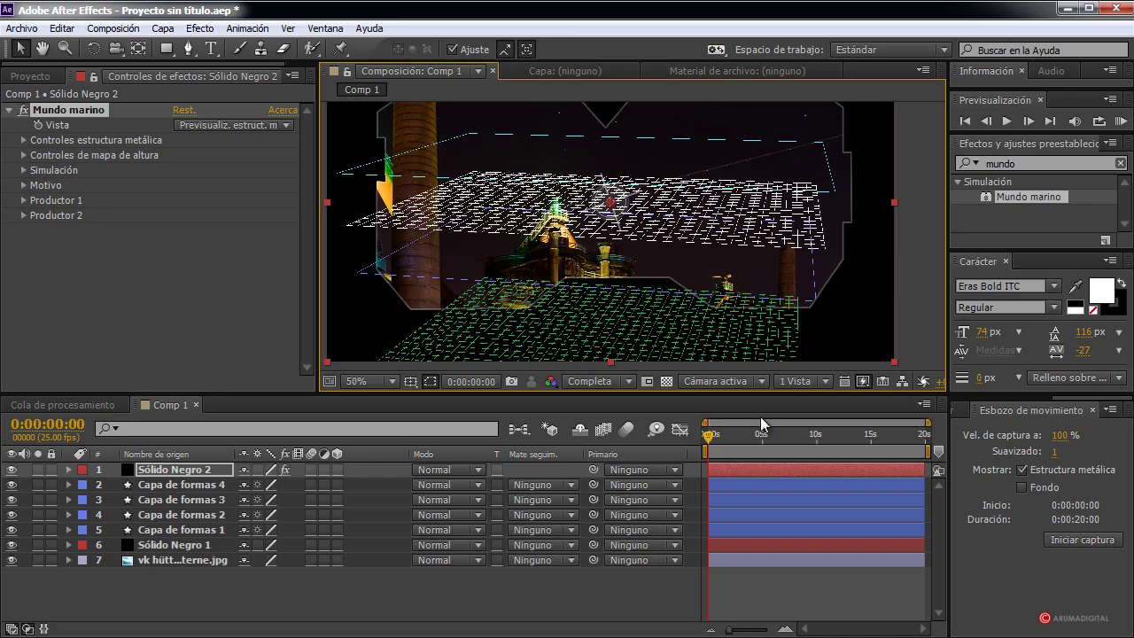
{"action": "left_click_drag", "start_coordinate": [711, 434], "coordinate": [741, 437]}
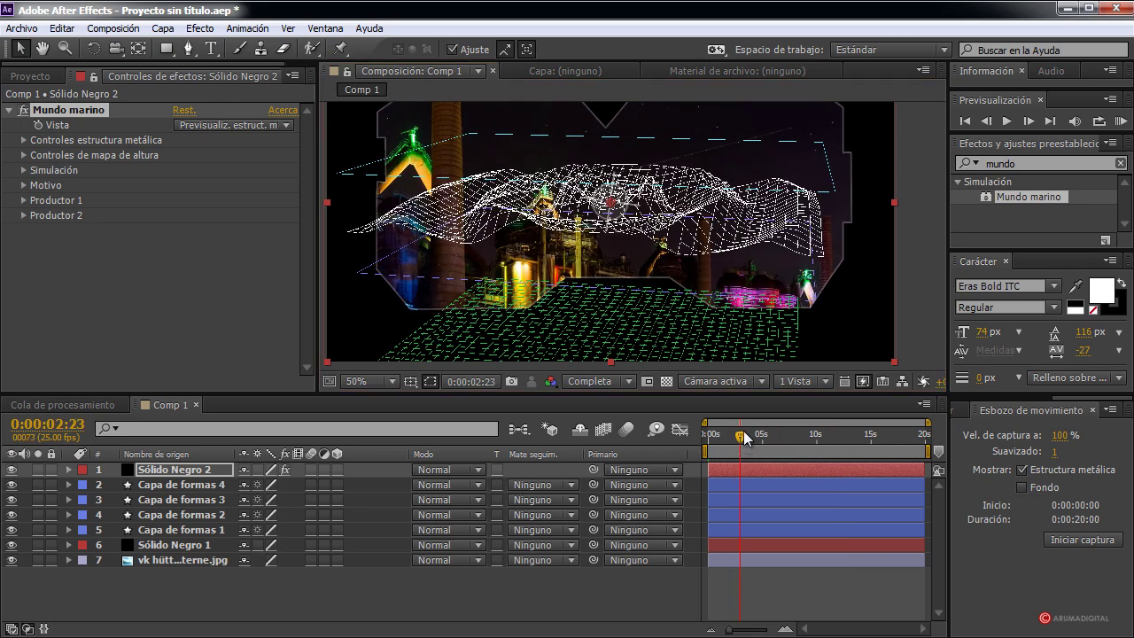
Step: Try scaling the Mundo marino solid to 33% and undo the change
{"action": "left_click", "coordinate": [190, 471]}
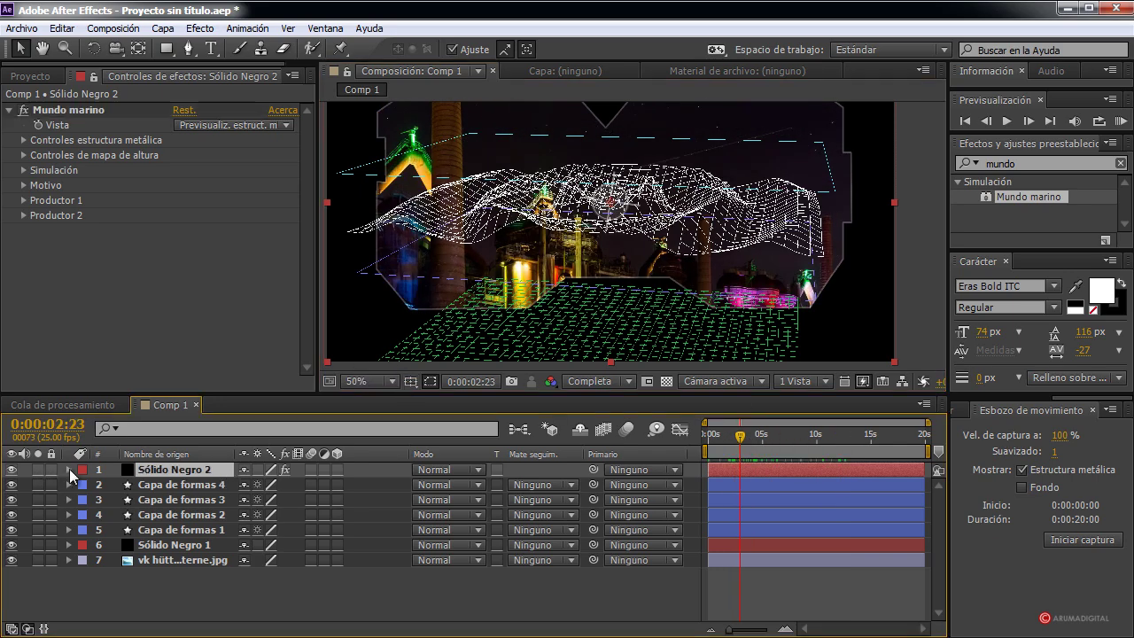
{"action": "left_click", "coordinate": [69, 469]}
{"action": "left_click", "coordinate": [85, 499]}
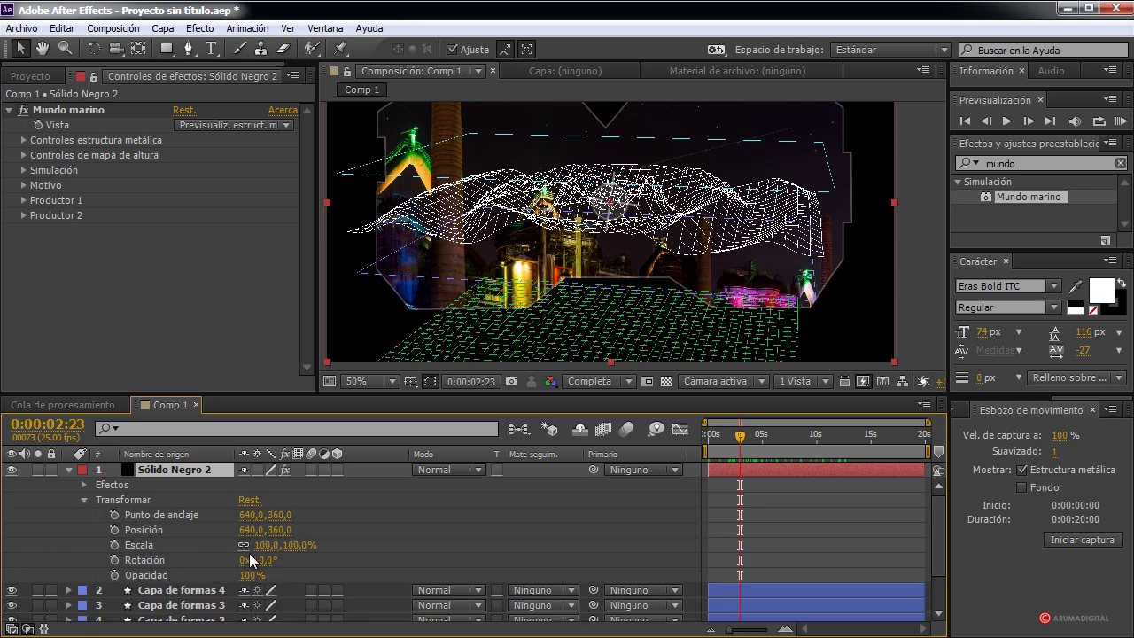
{"action": "left_click_drag", "start_coordinate": [262, 545], "coordinate": [186, 545]}
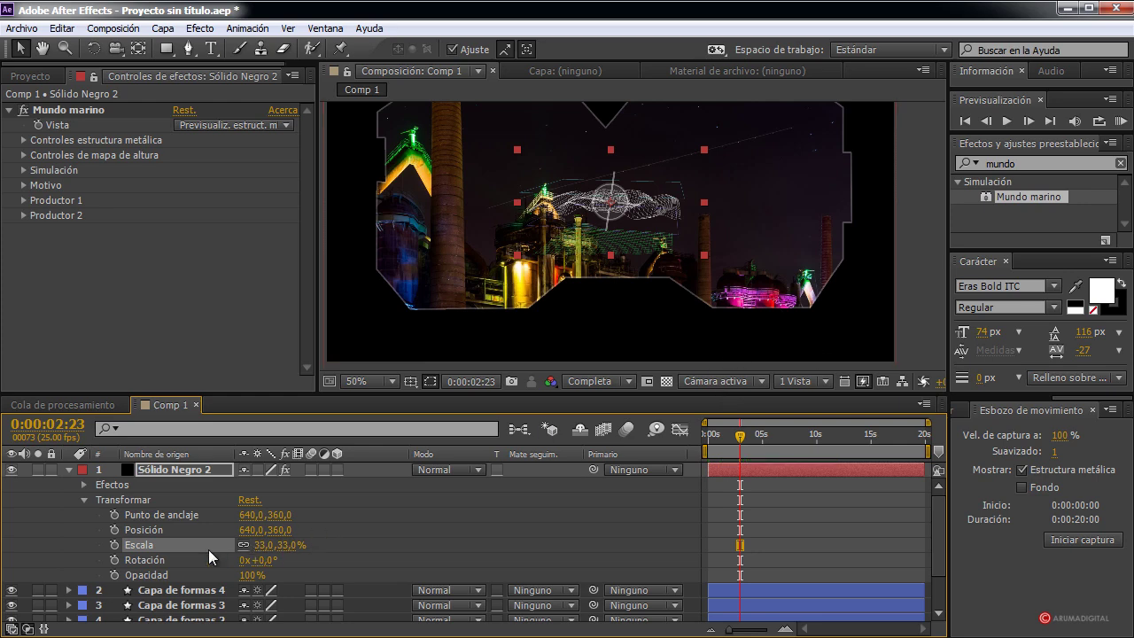
{"action": "key", "text": "ctrl+z"}
Step: Set the vertical scale (Escala vertical) in the Mundo marino wireframe controls to 0,650
{"action": "left_click", "coordinate": [84, 483]}
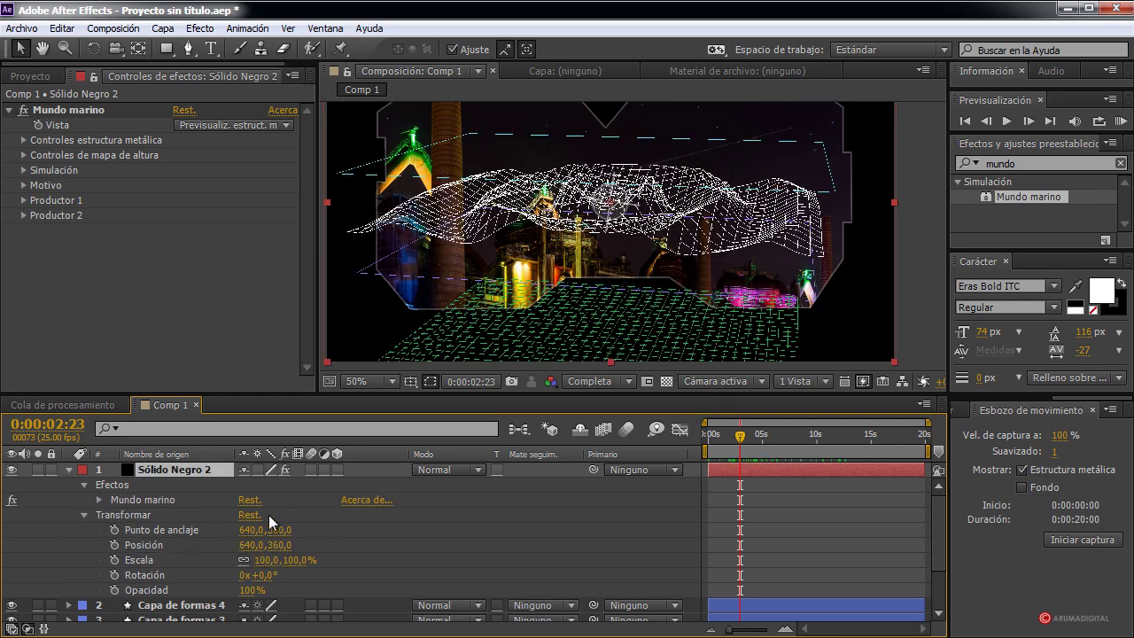
{"action": "left_click", "coordinate": [98, 499]}
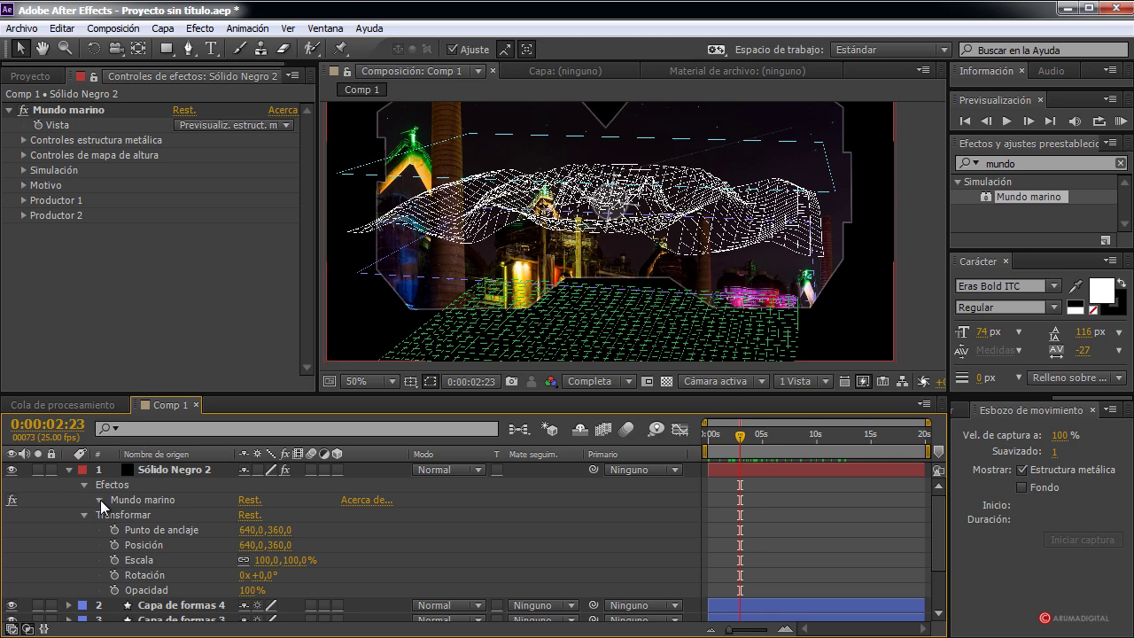
{"action": "scroll", "coordinate": [258, 569], "scroll_direction": "down", "scroll_amount": 2}
{"action": "scroll", "coordinate": [257, 569], "scroll_direction": "up", "scroll_amount": 2}
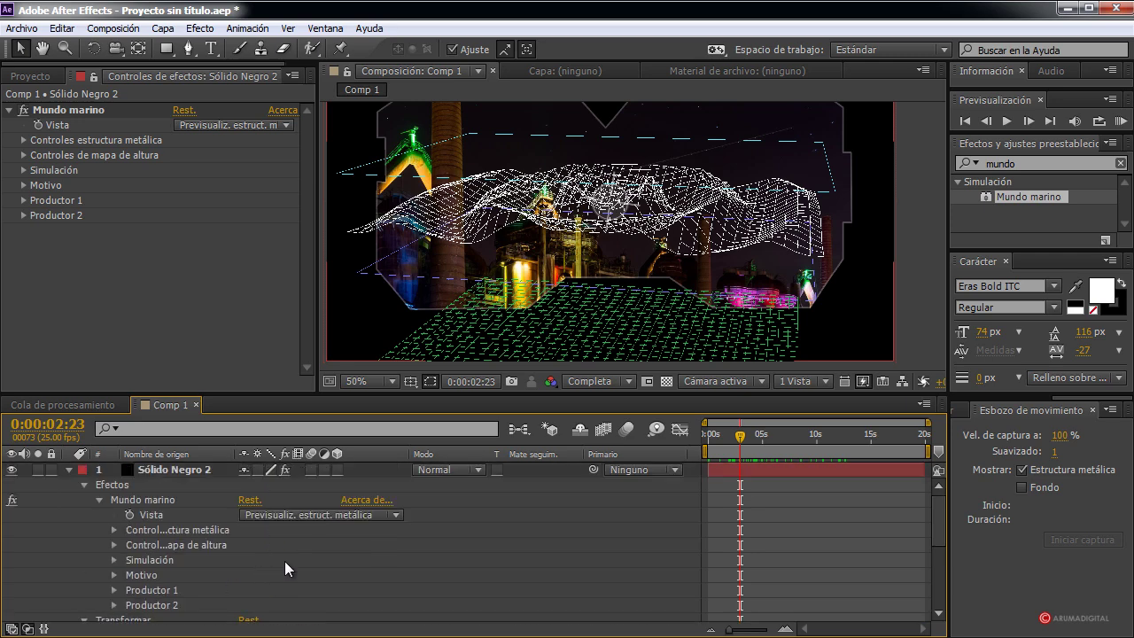
{"action": "left_click", "coordinate": [114, 530]}
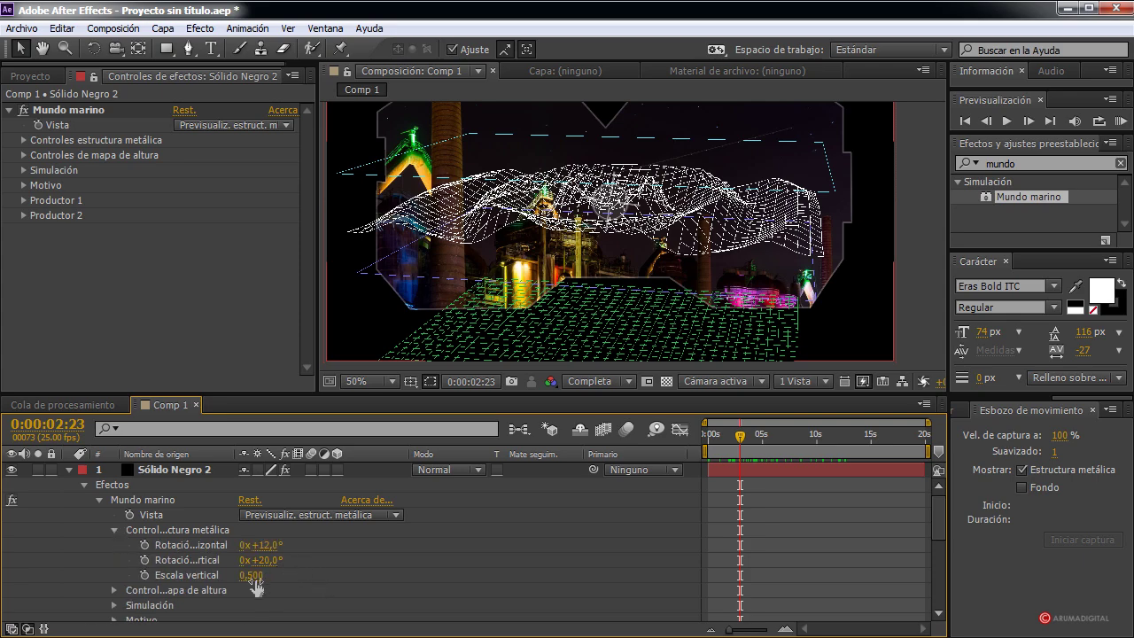
{"action": "left_click_drag", "start_coordinate": [251, 575], "coordinate": [267, 575]}
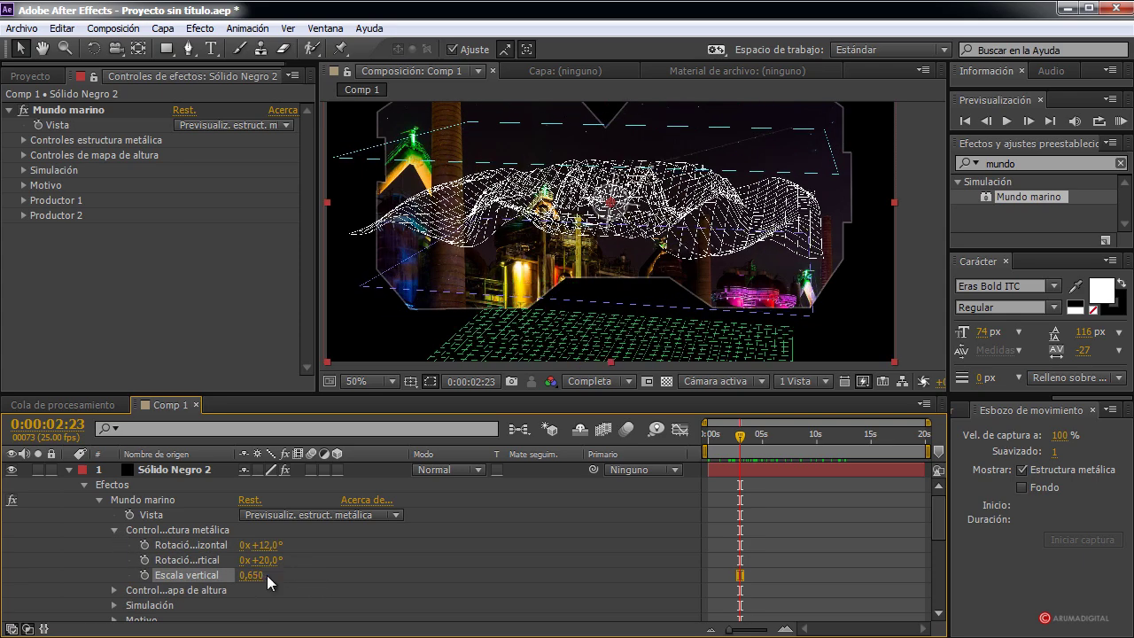
{"action": "left_click", "coordinate": [114, 530]}
Step: Set the brightness (Brillo) in the Mundo marino height map controls to 0,660
{"action": "left_click", "coordinate": [113, 543]}
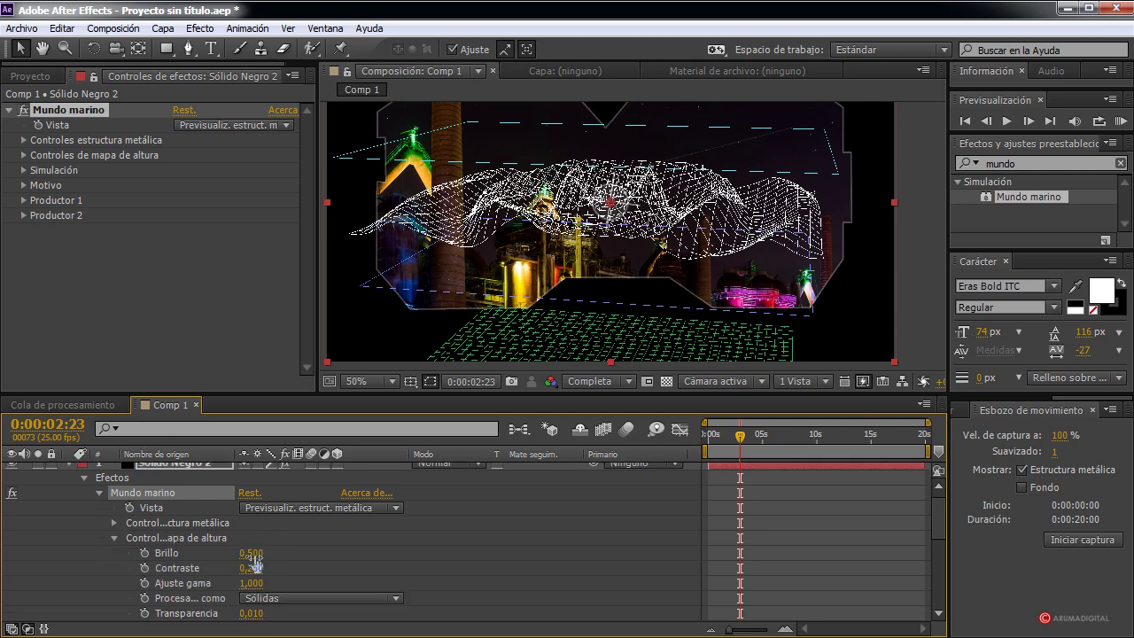
{"action": "mouse_move", "coordinate": [251, 553]}
{"action": "left_mouse_down"}
{"action": "mouse_move", "coordinate": [286, 553]}
{"action": "mouse_move", "coordinate": [252, 553]}
{"action": "left_mouse_up"}
{"action": "left_click", "coordinate": [299, 559]}
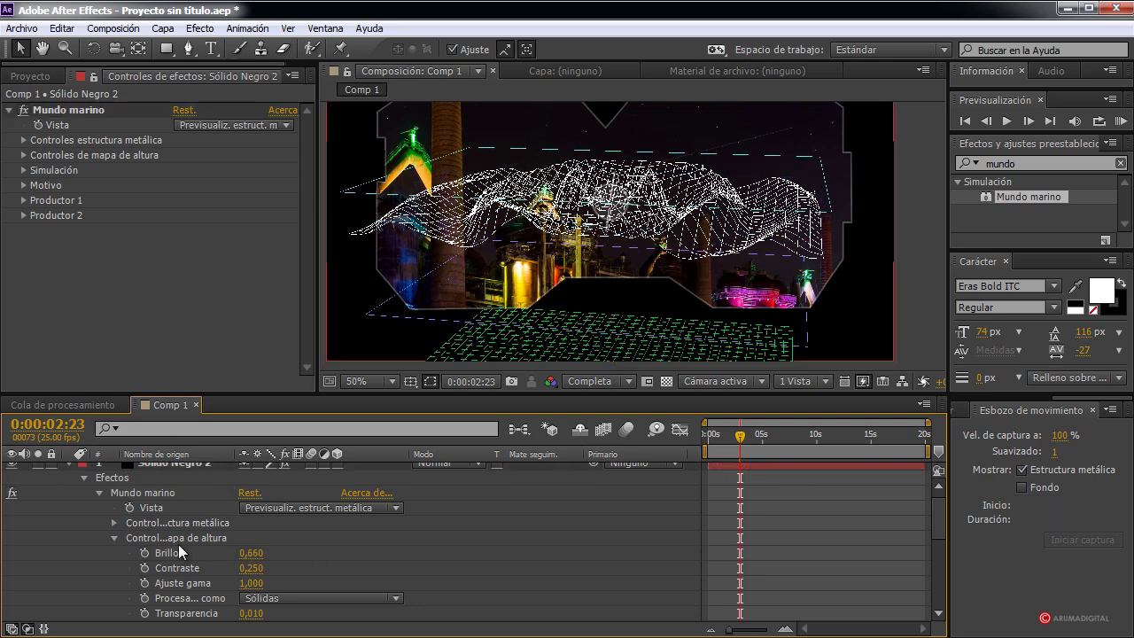
{"action": "left_click", "coordinate": [114, 537]}
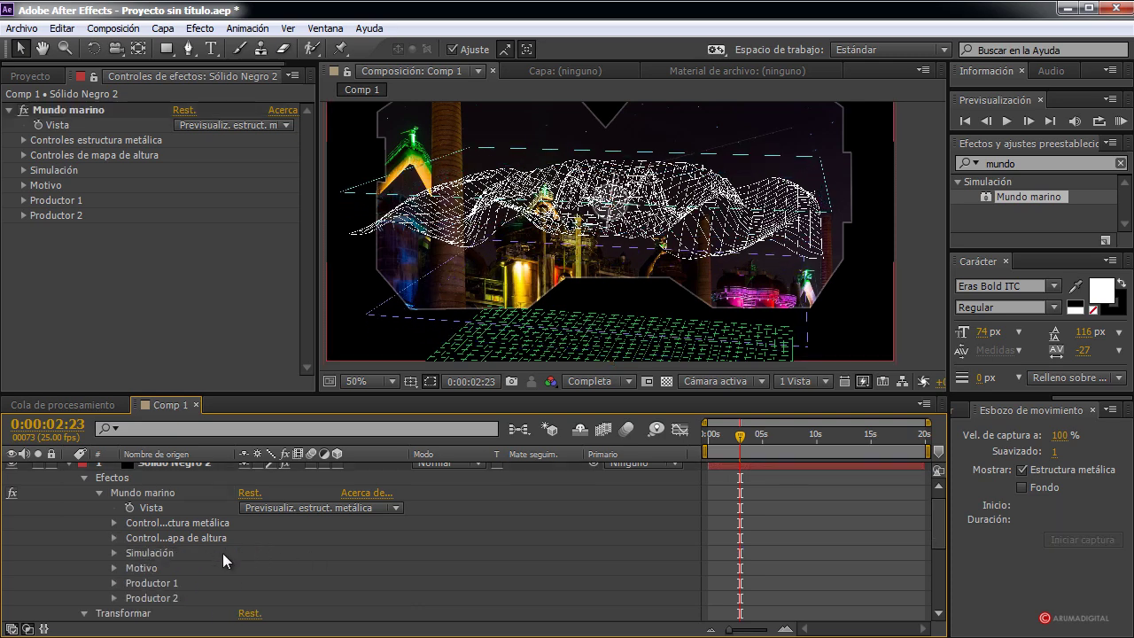
Step: In the Mundo marino simulation settings, set the grid resolution to 44 and the wave speed to 0,491
{"action": "left_click", "coordinate": [114, 551]}
{"action": "mouse_move", "coordinate": [242, 538]}
{"action": "left_mouse_down"}
{"action": "mouse_move", "coordinate": [287, 539]}
{"action": "mouse_move", "coordinate": [226, 542]}
{"action": "left_mouse_up"}
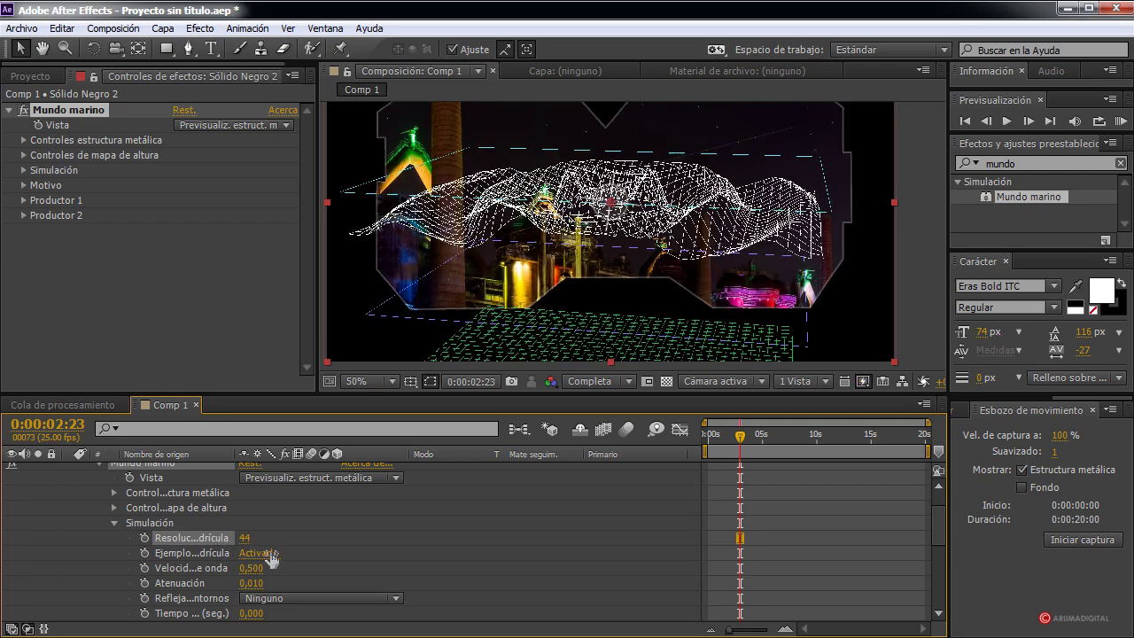
{"action": "scroll", "coordinate": [312, 547], "scroll_direction": "down", "scroll_amount": 1}
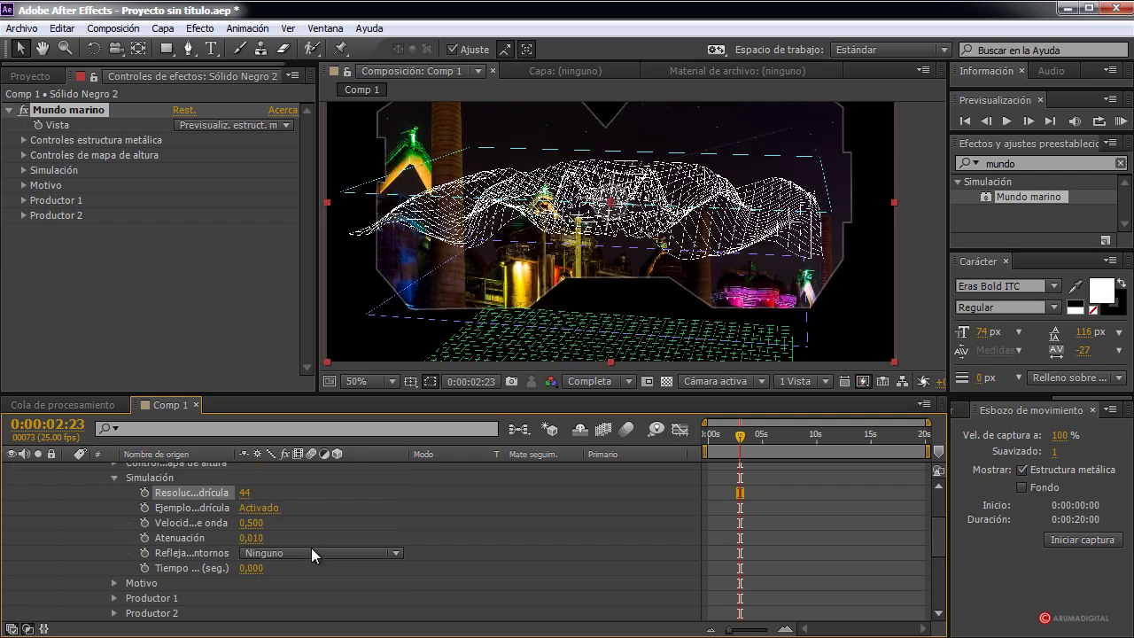
{"action": "left_click_drag", "start_coordinate": [252, 523], "coordinate": [247, 523]}
{"action": "left_click", "coordinate": [335, 525]}
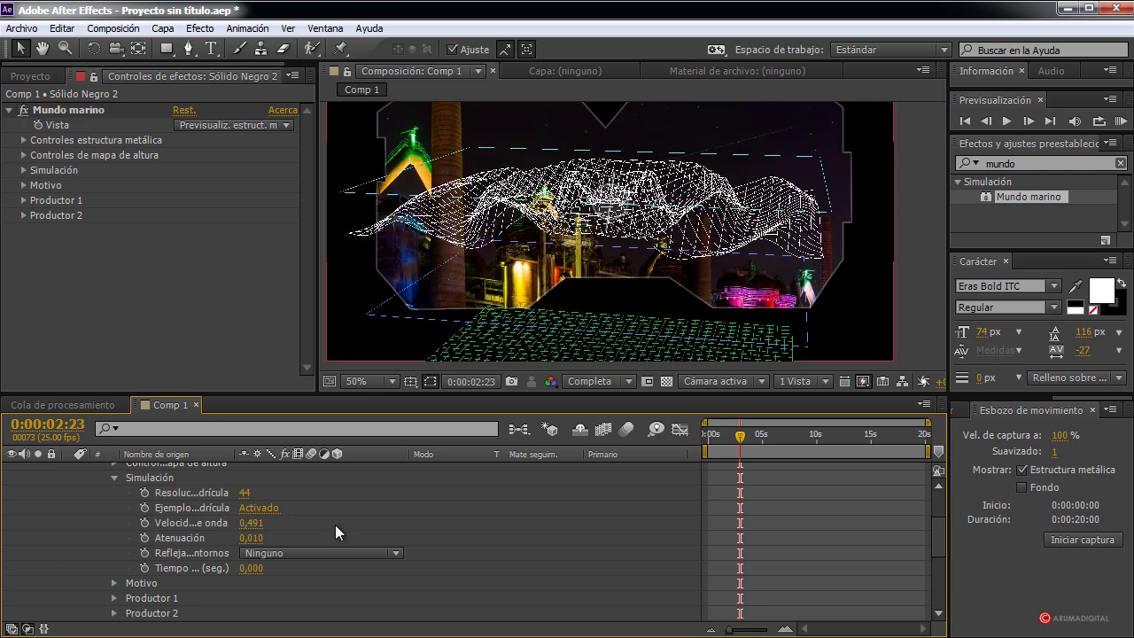
{"action": "scroll", "coordinate": [182, 574], "scroll_direction": "up", "scroll_amount": 1}
{"action": "left_click", "coordinate": [114, 523]}
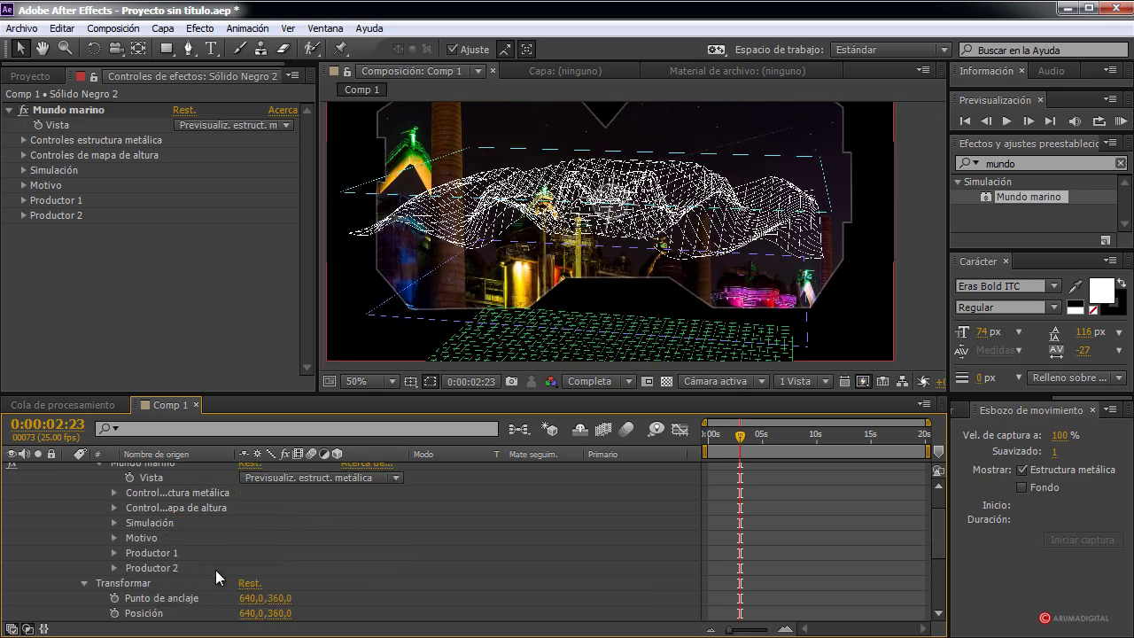
Step: Set the slope (Pendiente) in the Mundo marino Motivo settings to 0,260 and collapse the effect
{"action": "scroll", "coordinate": [133, 521], "scroll_direction": "down", "scroll_amount": 1}
{"action": "left_click", "coordinate": [114, 494]}
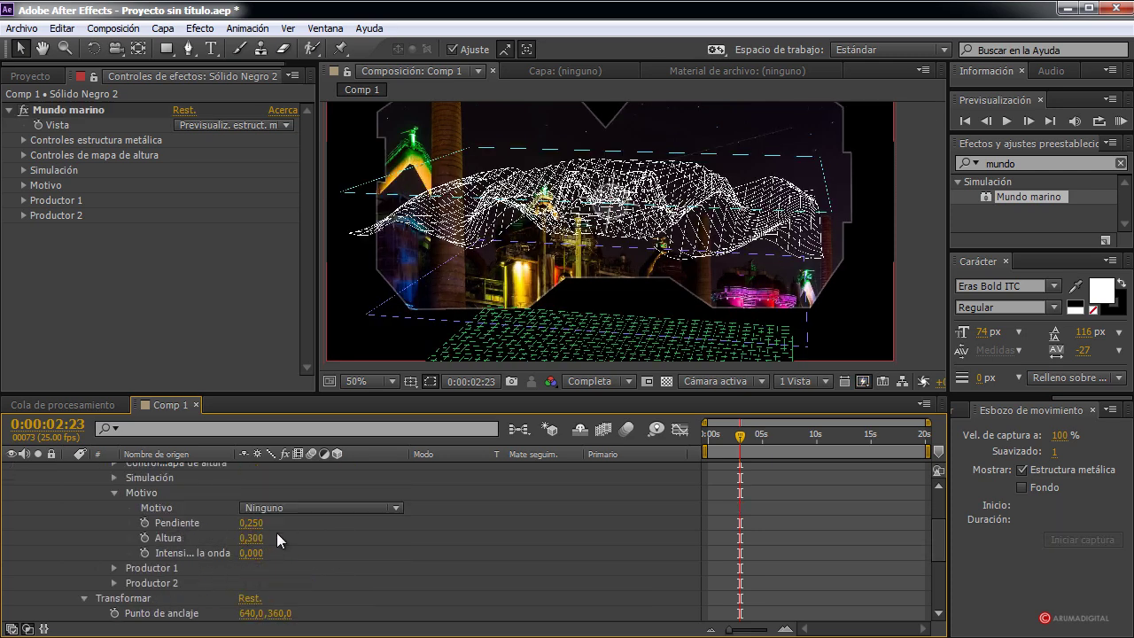
{"action": "mouse_move", "coordinate": [250, 523]}
{"action": "left_mouse_down"}
{"action": "mouse_move", "coordinate": [283, 522]}
{"action": "mouse_move", "coordinate": [248, 521]}
{"action": "mouse_move", "coordinate": [262, 545]}
{"action": "left_mouse_up"}
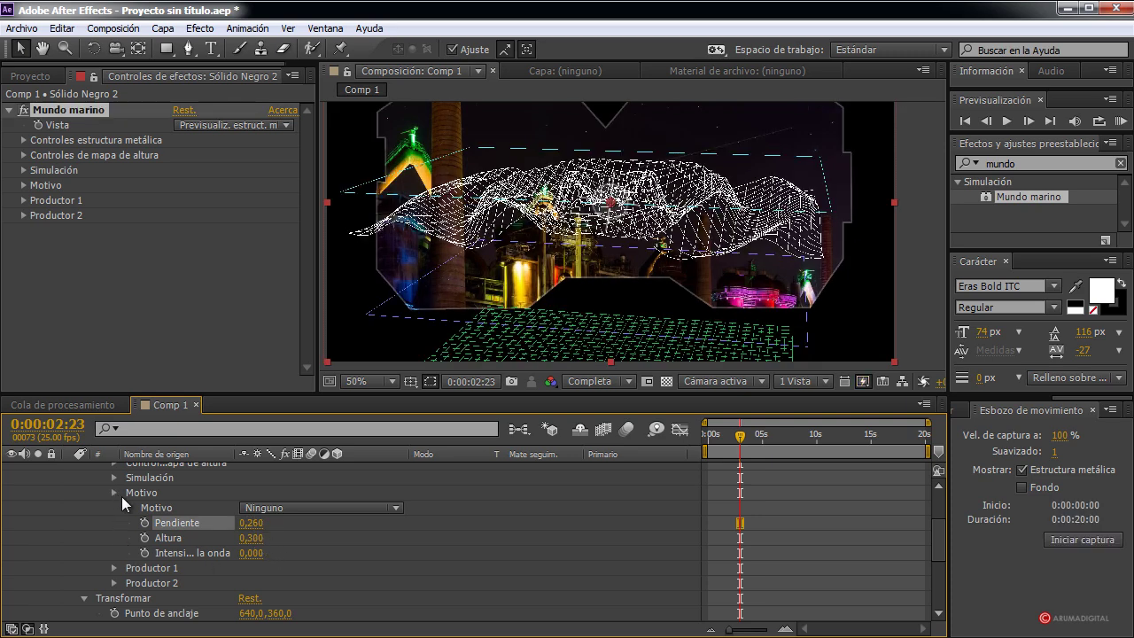
{"action": "left_click", "coordinate": [121, 495]}
{"action": "left_click", "coordinate": [99, 500]}
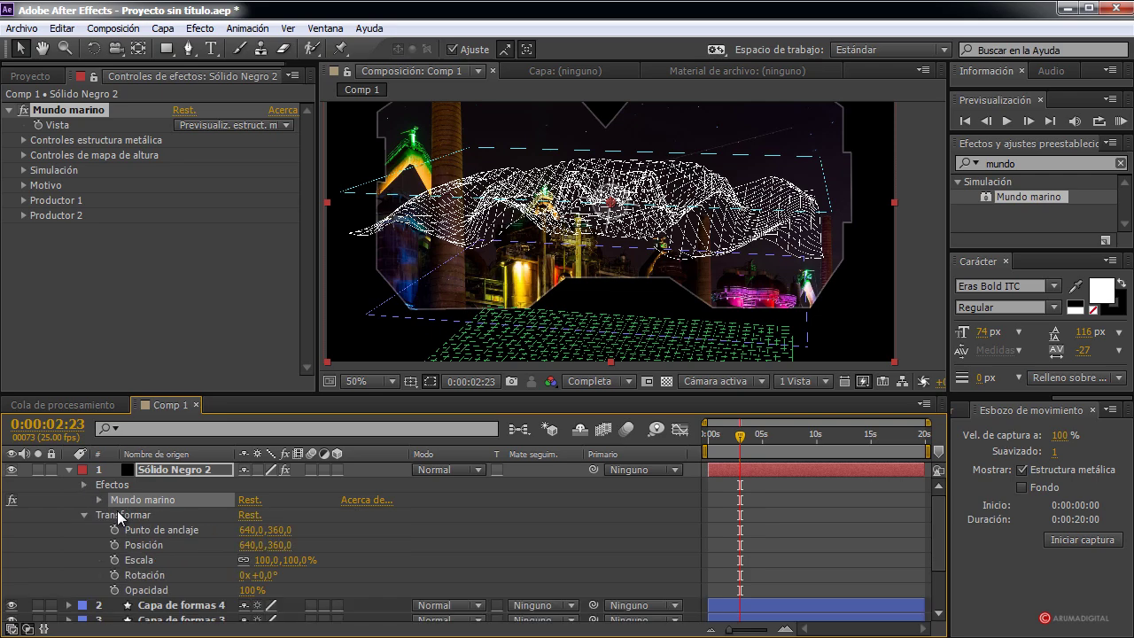
Step: Set the Sólido Negro 2 layer's scale to 32 % and its position to 633,0, 360,0
{"action": "left_click", "coordinate": [85, 484]}
{"action": "left_click_drag", "start_coordinate": [251, 529], "coordinate": [246, 529]}
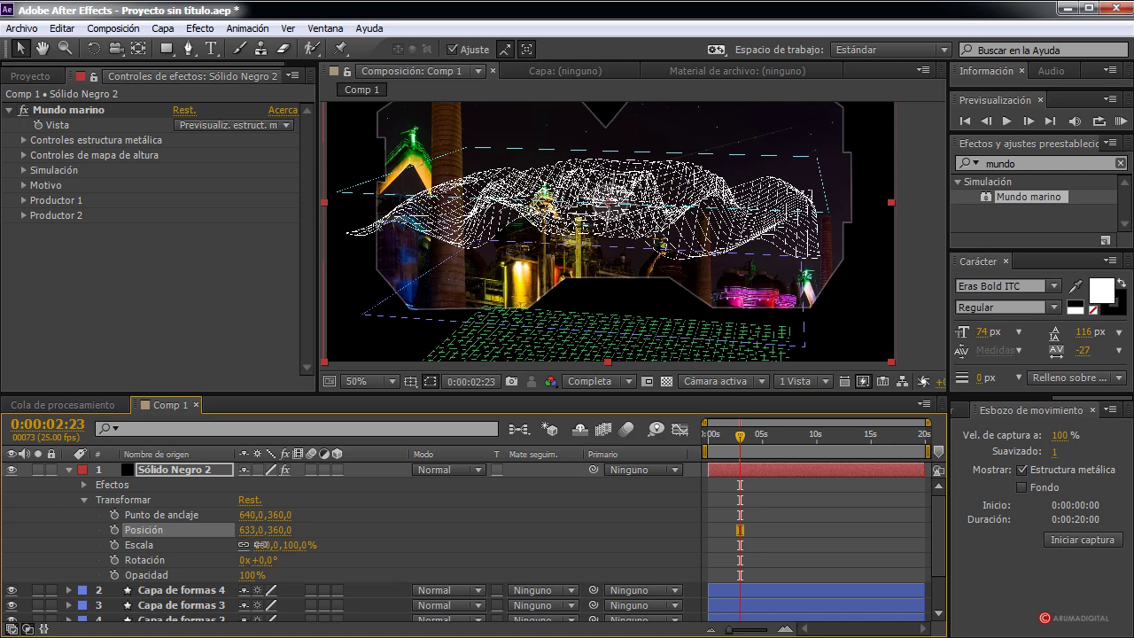
{"action": "left_click_drag", "start_coordinate": [257, 545], "coordinate": [232, 546]}
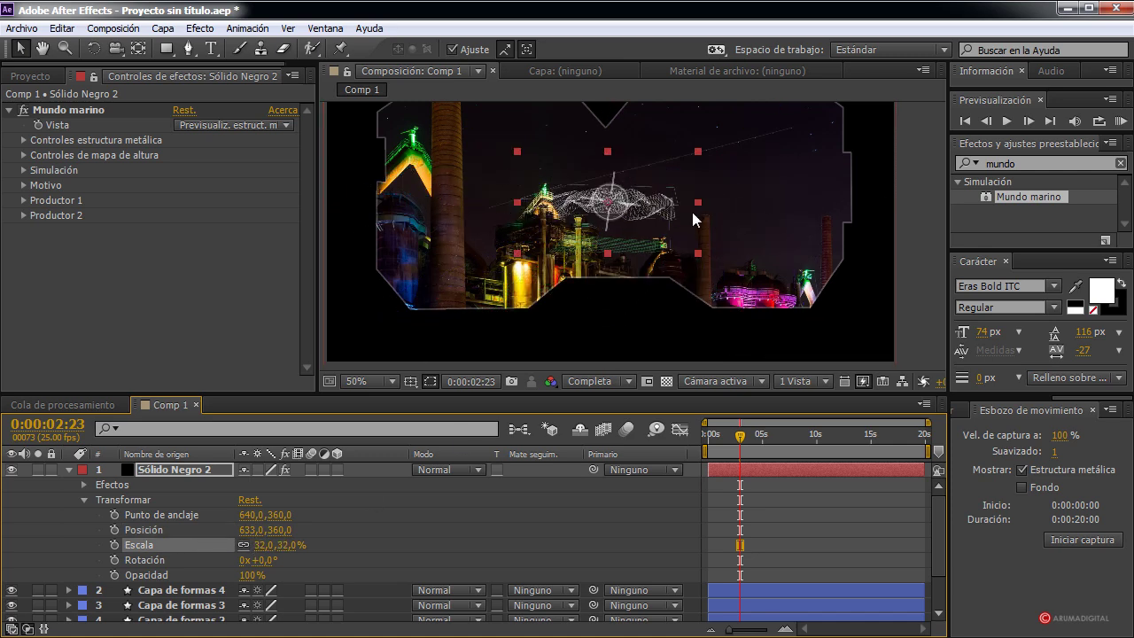
{"action": "key", "text": "period"}
{"action": "key", "text": "comma"}
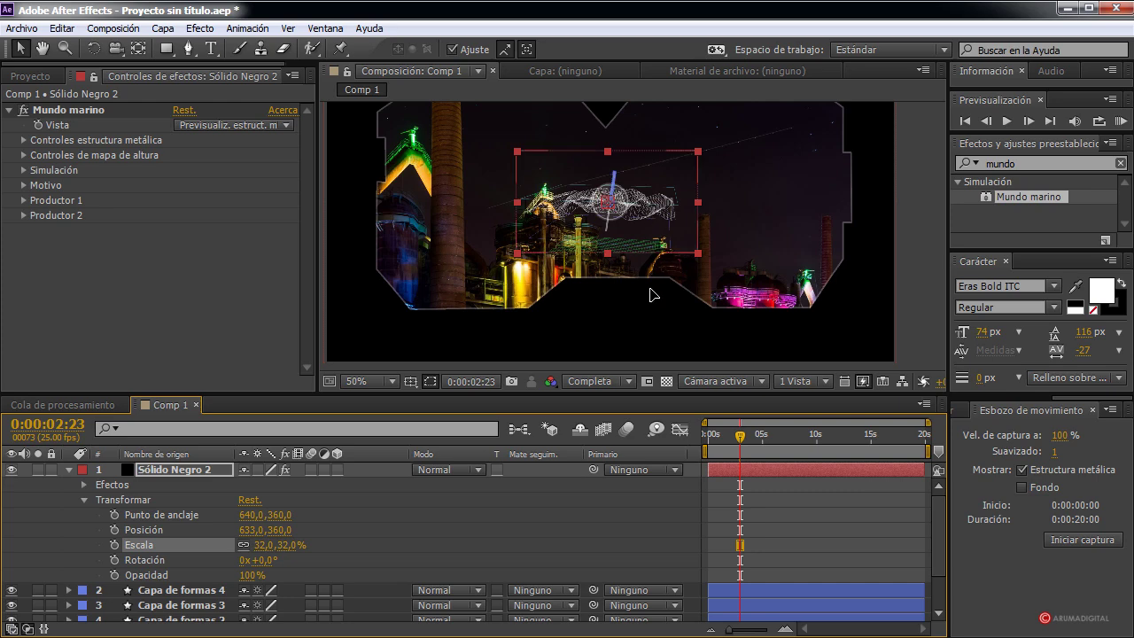
Step: Move the Sólido Negro 2 wave into the black notch below the goggle frame, at about 606,6, 613,4
{"action": "left_click_drag", "start_coordinate": [644, 207], "coordinate": [682, 314]}
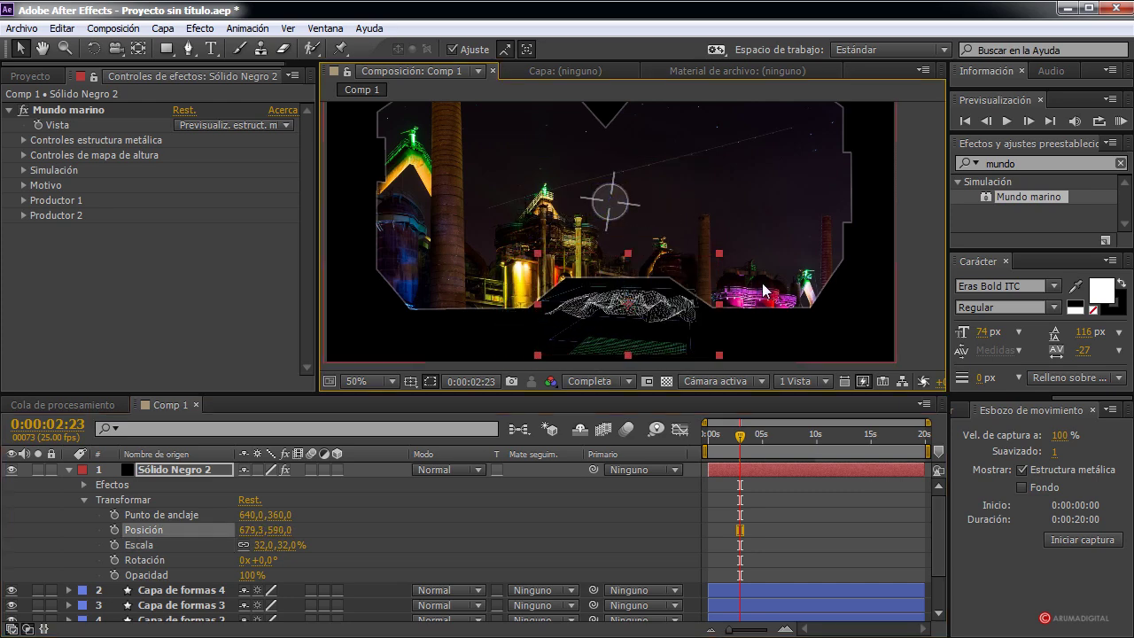
{"action": "key", "text": "period"}
{"action": "key", "text": "comma"}
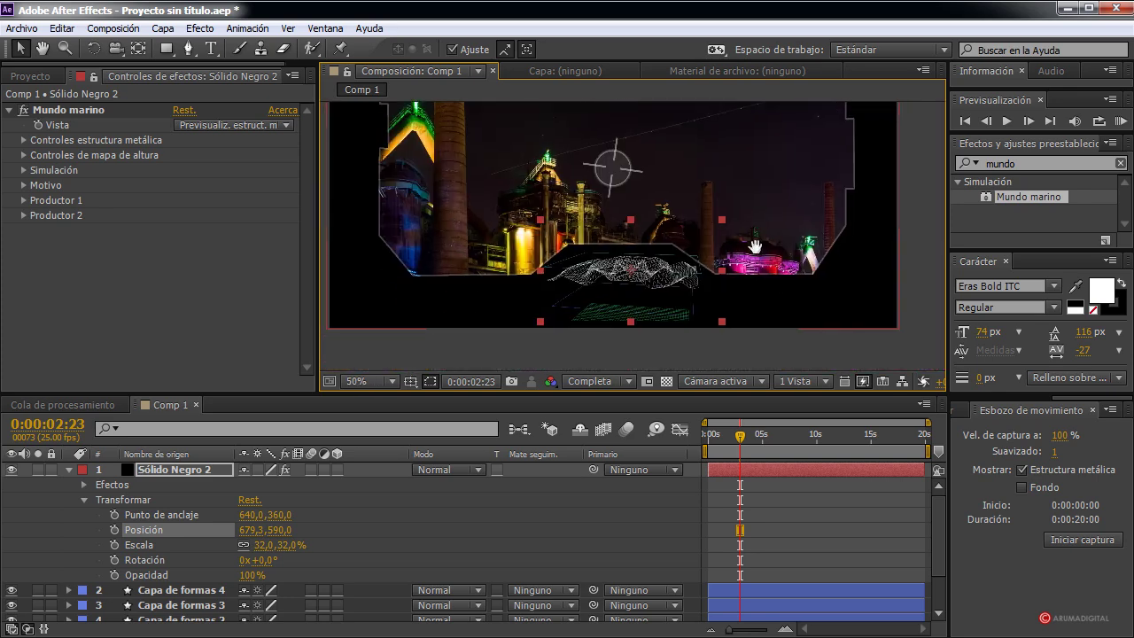
{"action": "left_click_drag", "start_coordinate": [665, 301], "coordinate": [617, 302]}
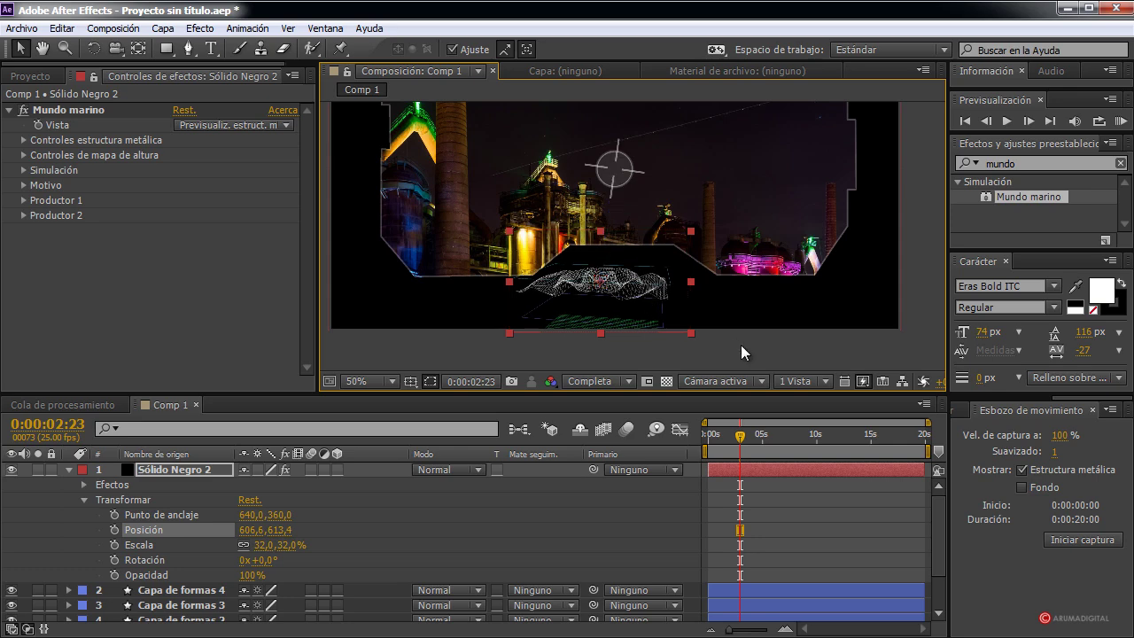
Step: Nudge the Sólido Negro 2 wave rightwards within the notch to position 662,6, 613,4
{"action": "key", "text": "shift+Right"}
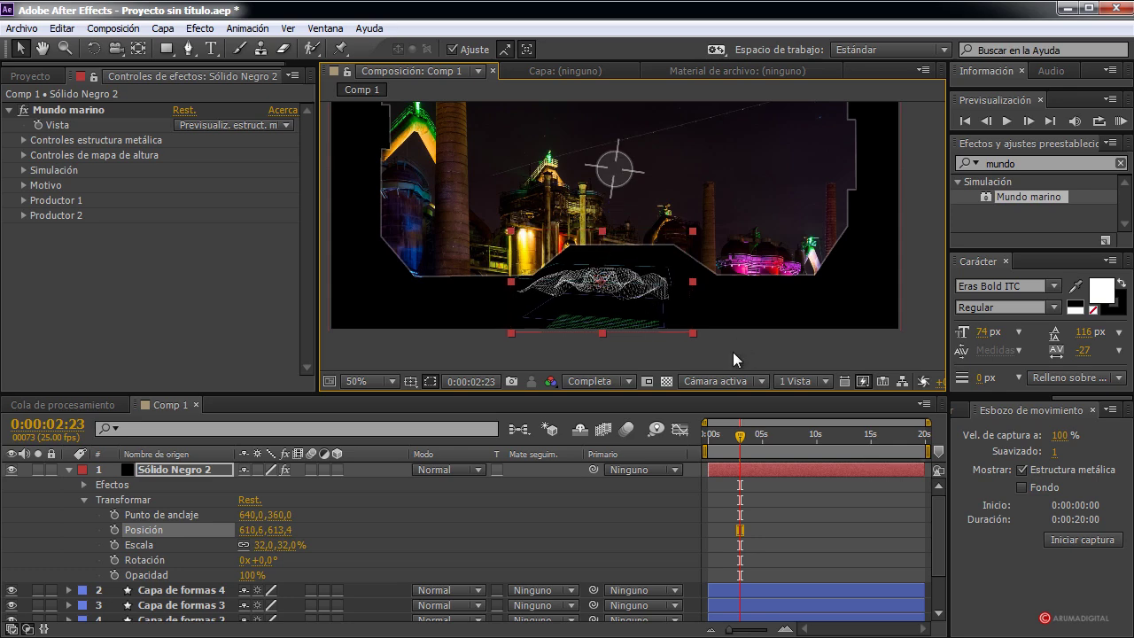
{"action": "key", "text": "Right"}
{"action": "key", "text": "shift+Right"}
{"action": "key", "text": "shift+Right"}
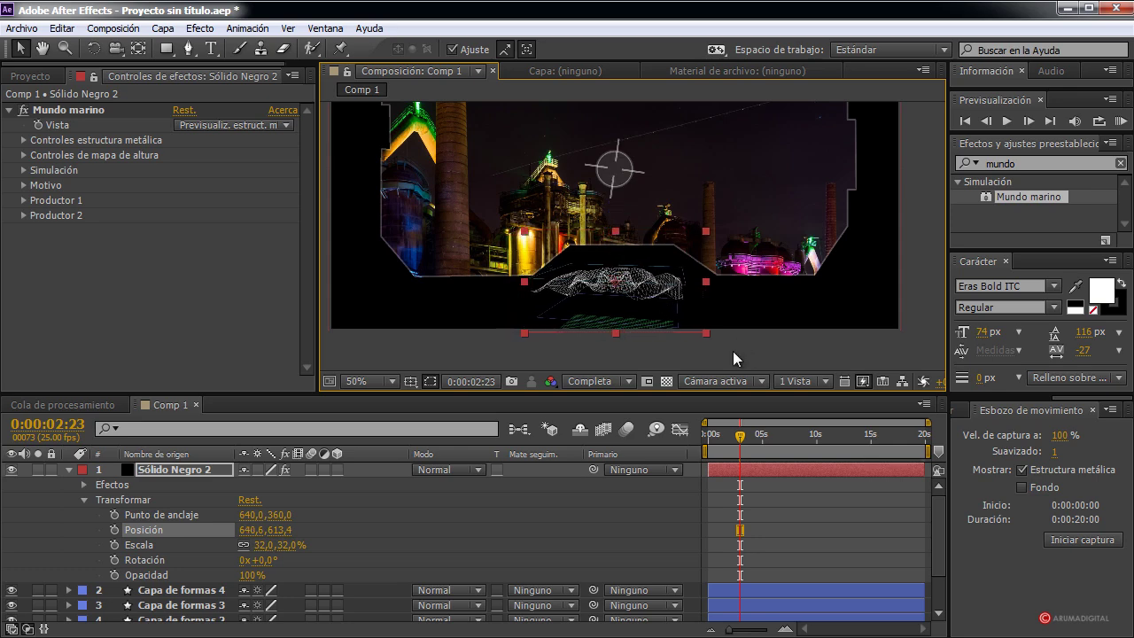
{"action": "key", "text": "Right"}
{"action": "key", "text": "Right"}
{"action": "key", "text": "Right"}
{"action": "key", "text": "Right"}
{"action": "key", "text": "Right"}
{"action": "key", "text": "Right"}
{"action": "key", "text": "Right"}
{"action": "key", "text": "Right"}
{"action": "key", "text": "Right"}
{"action": "key", "text": "Right"}
{"action": "key", "text": "Right"}
{"action": "key", "text": "Right"}
{"action": "key", "text": "Right"}
{"action": "key", "text": "Right"}
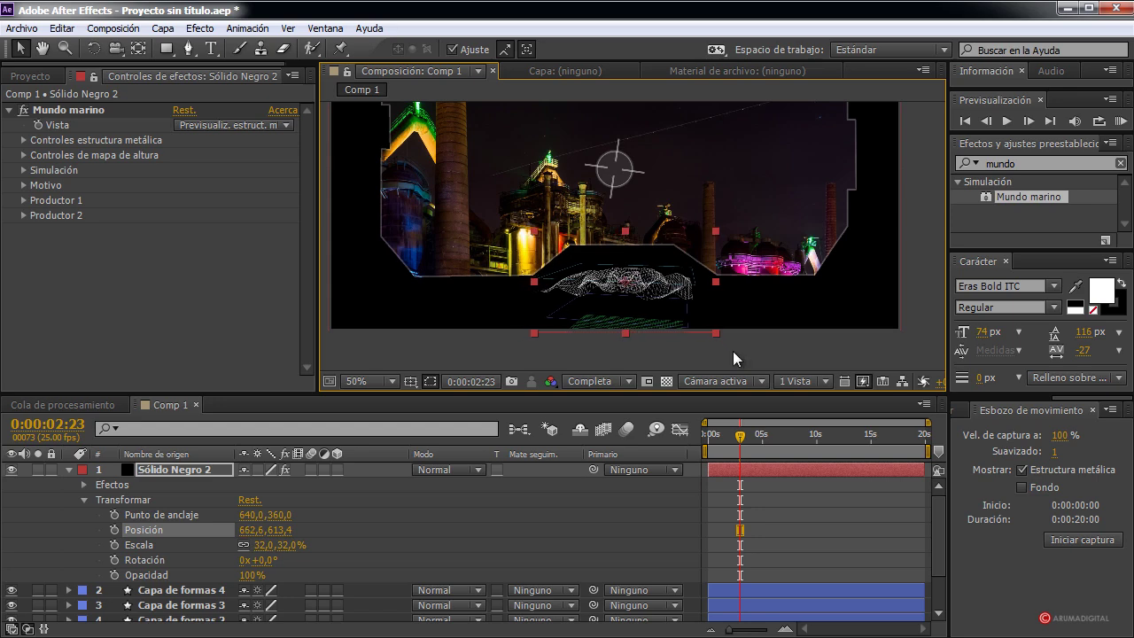
{"action": "left_click", "coordinate": [759, 349]}
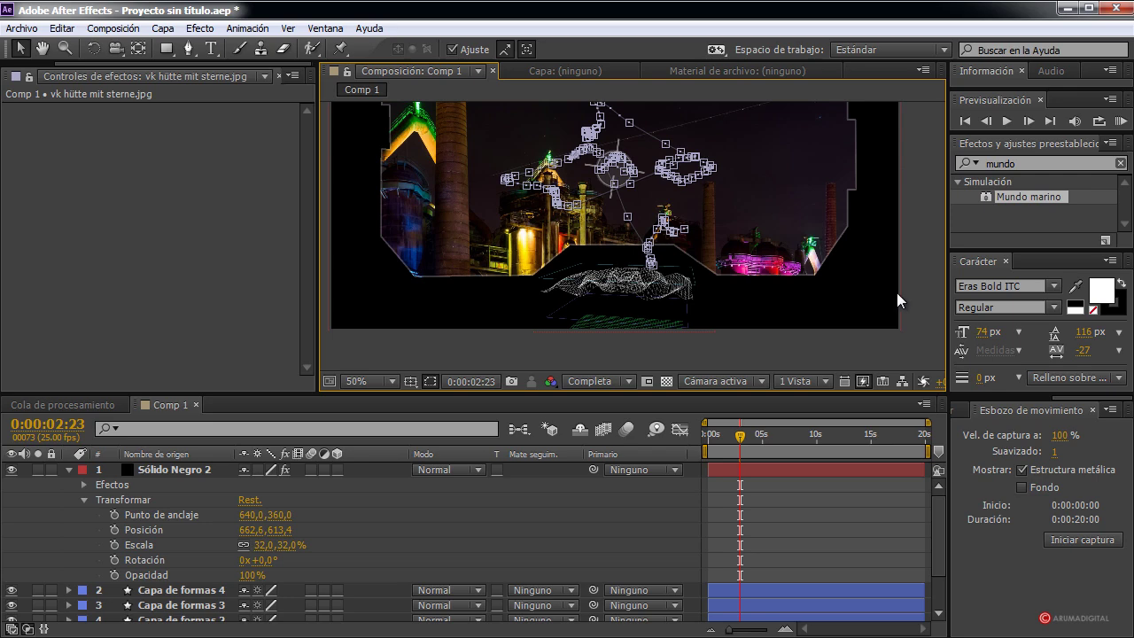
{"action": "left_click_drag", "start_coordinate": [602, 298], "coordinate": [791, 283]}
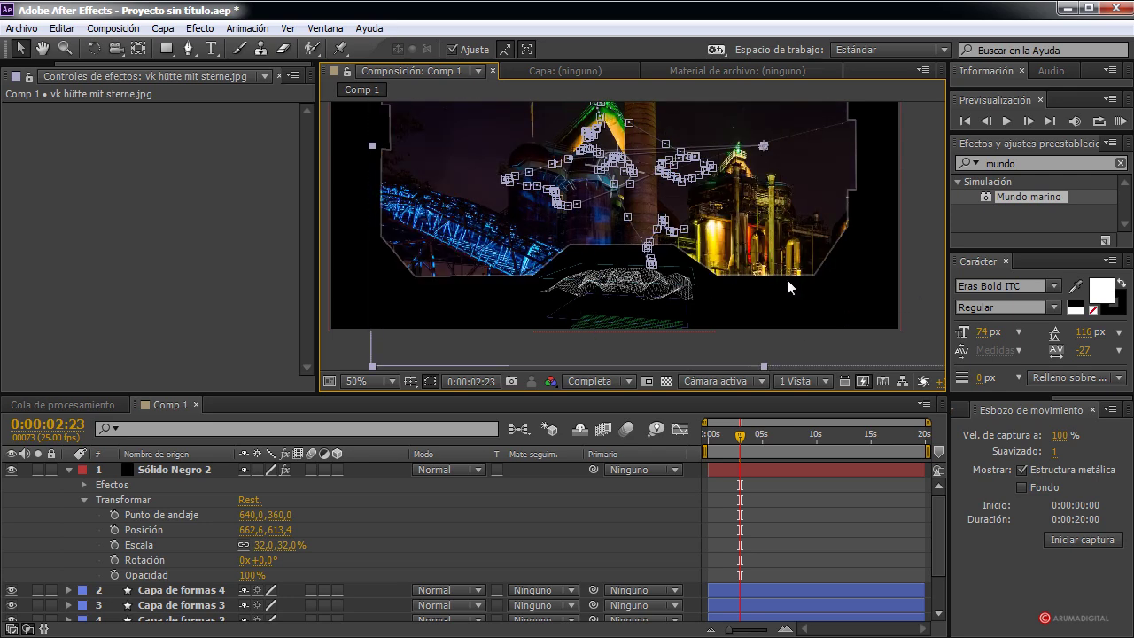
{"action": "key", "text": "ctrl+z"}
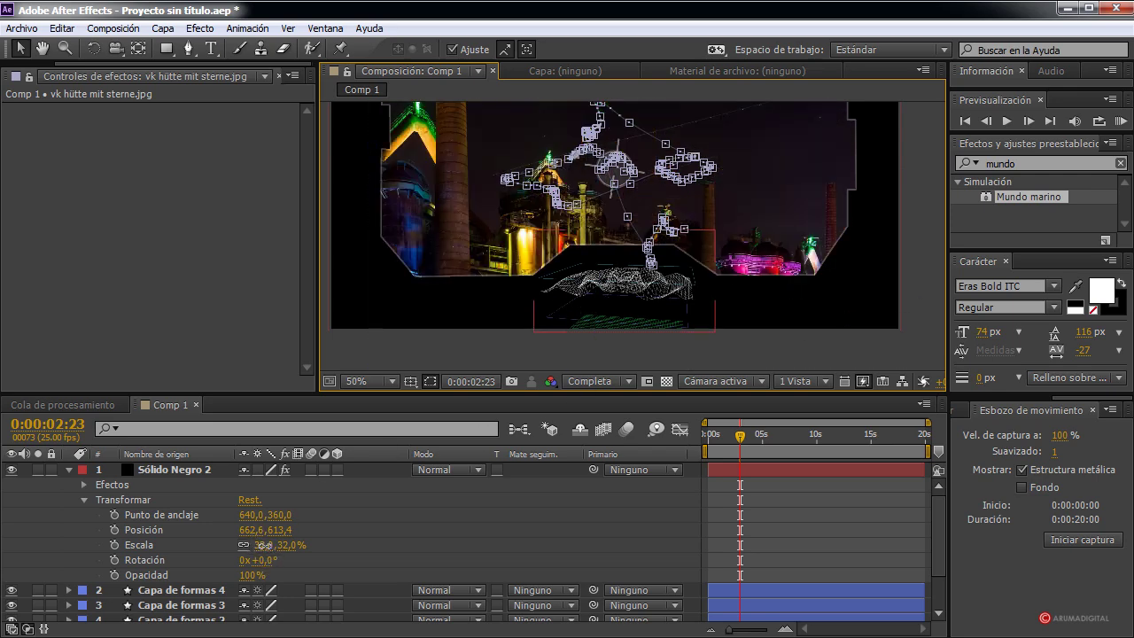
Step: Scale the Sólido Negro 2 layer to 21 %, with anchor point 640,0, 364,0 and position 1153,6, 640,4 in the composition's lower-right corner
{"action": "left_click_drag", "start_coordinate": [263, 544], "coordinate": [670, 519]}
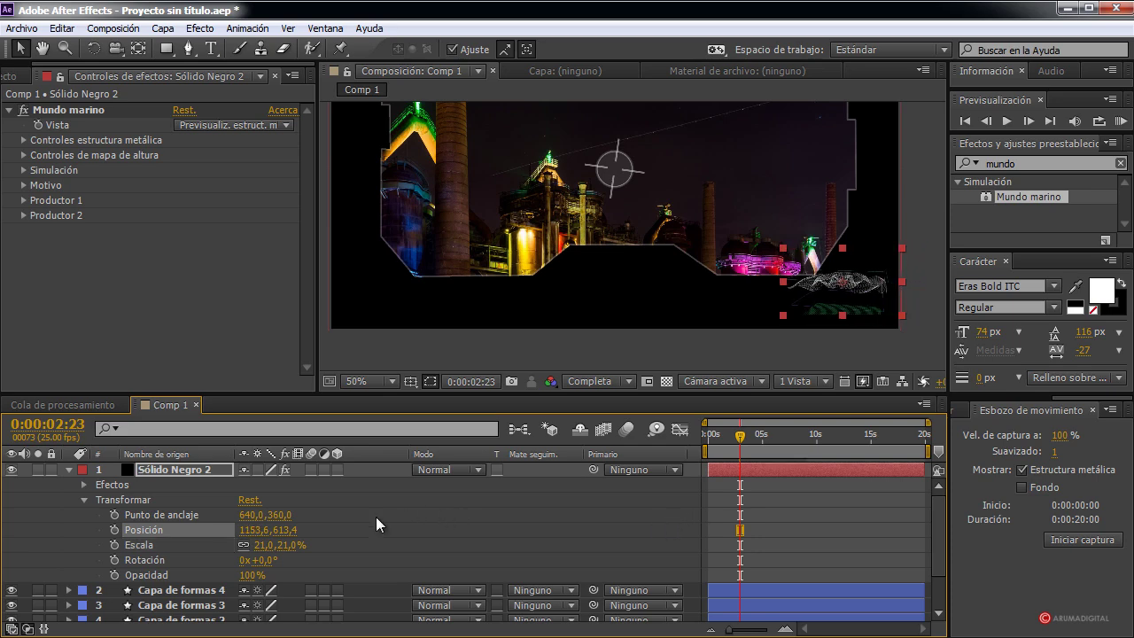
{"action": "left_click", "coordinate": [281, 514]}
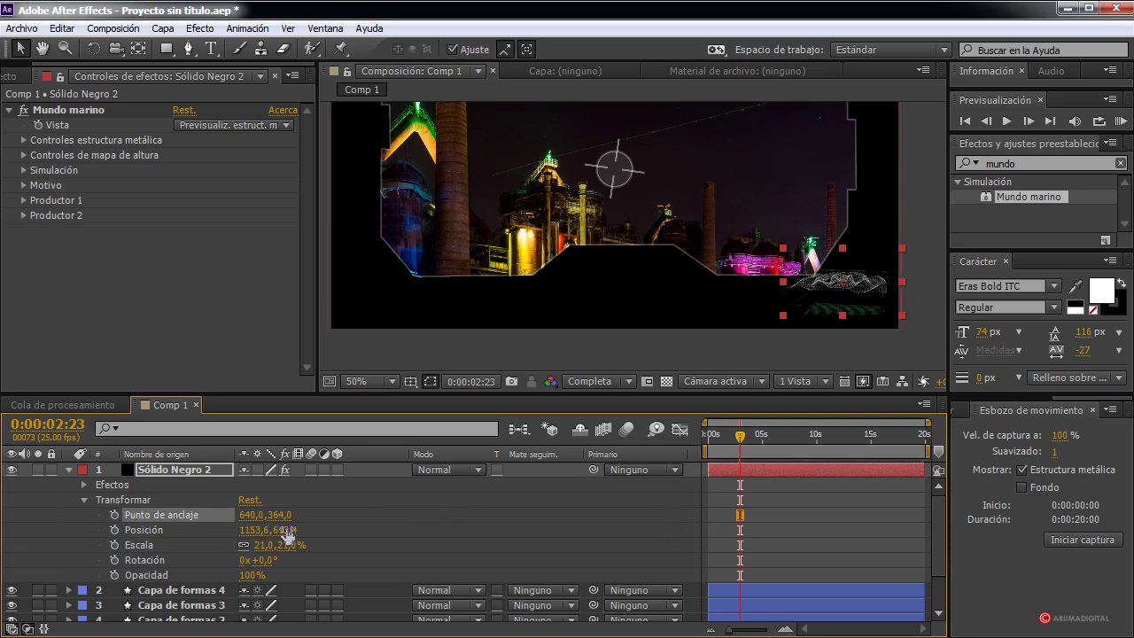
{"action": "left_click_drag", "start_coordinate": [285, 530], "coordinate": [319, 529]}
{"action": "left_click", "coordinate": [564, 355]}
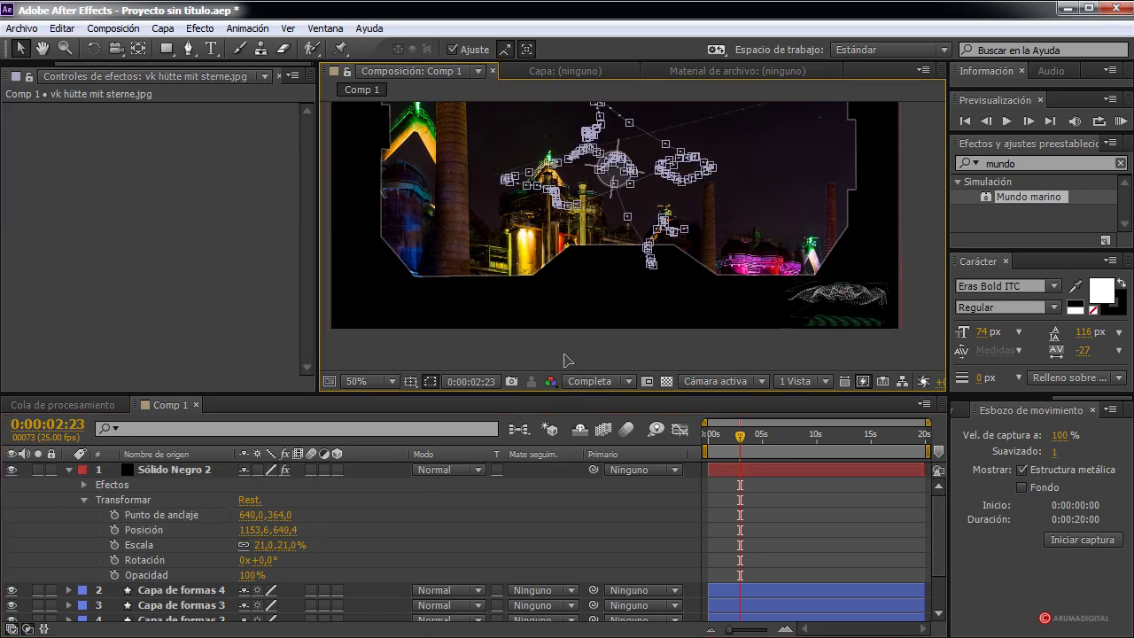
Step: Set the current time to 0:00:02:19 and collapse the Sólido Negro 2 layer's properties
{"action": "mouse_move", "coordinate": [738, 435]}
{"action": "left_mouse_down"}
{"action": "mouse_move", "coordinate": [714, 435]}
{"action": "mouse_move", "coordinate": [759, 436]}
{"action": "mouse_move", "coordinate": [738, 435]}
{"action": "left_mouse_up"}
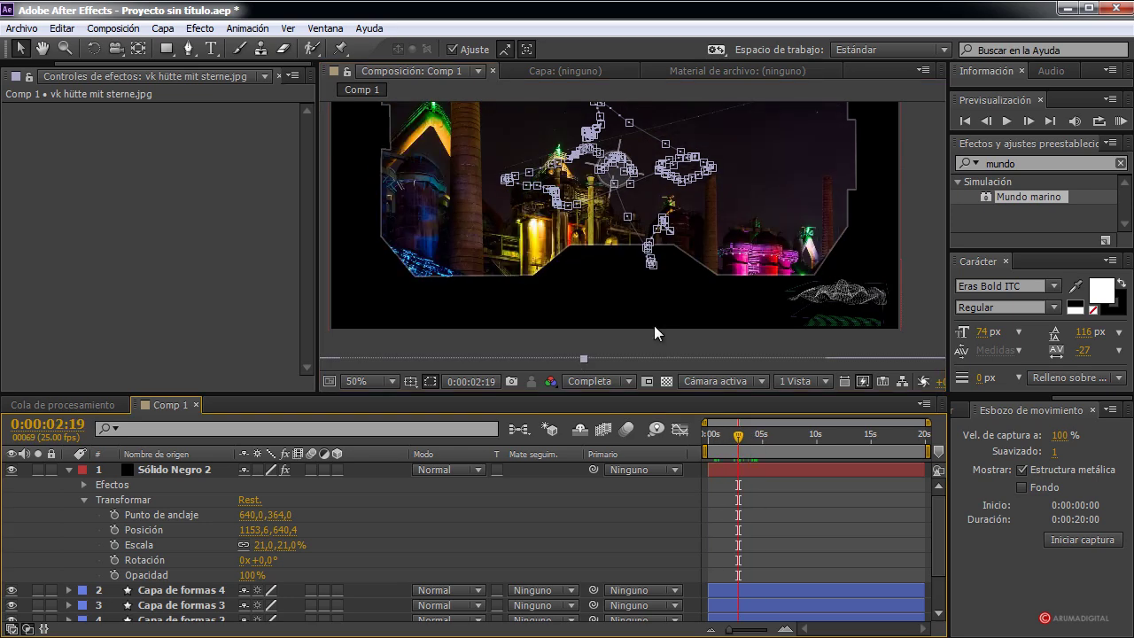
{"action": "left_click", "coordinate": [179, 553]}
{"action": "left_click", "coordinate": [70, 470]}
{"action": "left_click", "coordinate": [230, 600]}
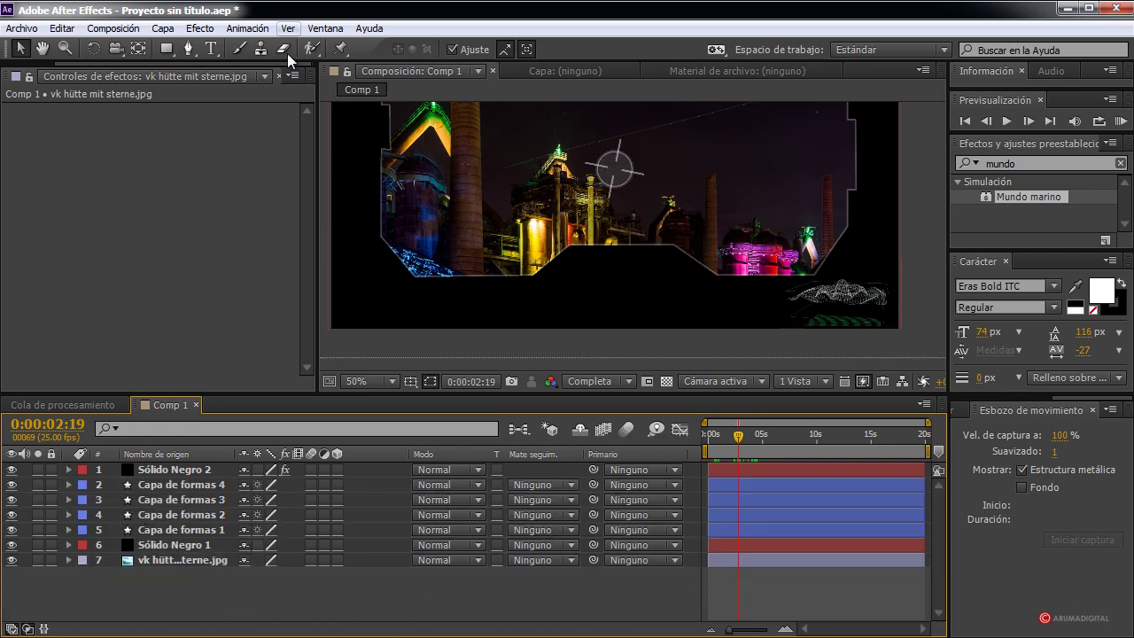
Step: Create a new shape layer and draw a thin horizontal rectangle in the black area beside the goggle frame's lower-left edge
{"action": "left_click", "coordinate": [378, 263]}
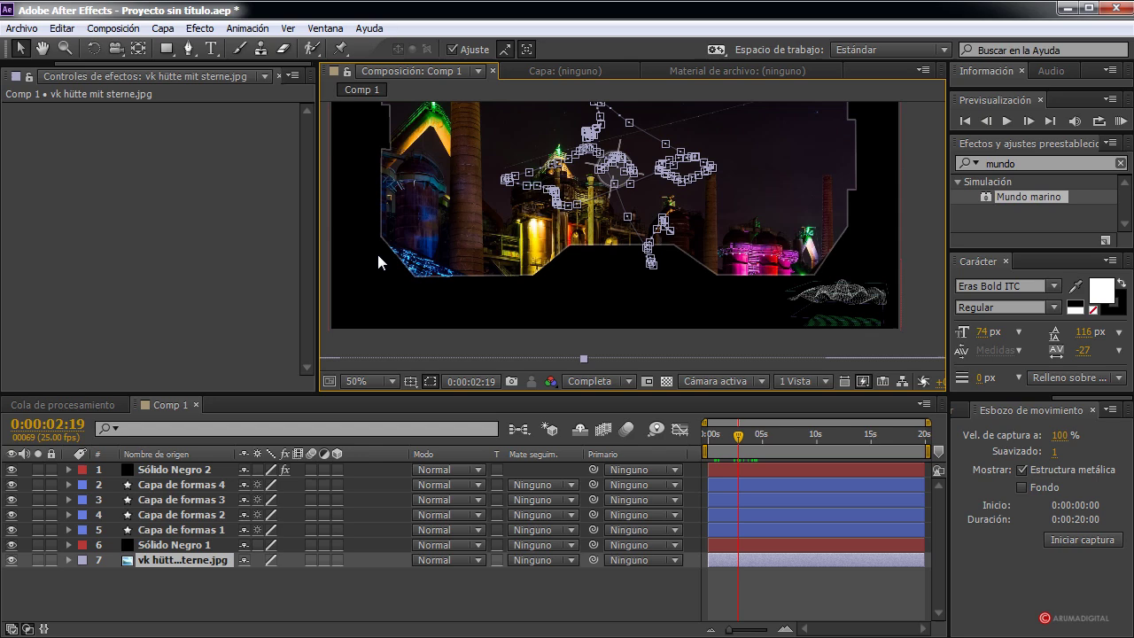
{"action": "left_click", "coordinate": [170, 29]}
{"action": "mouse_move", "coordinate": [204, 49]}
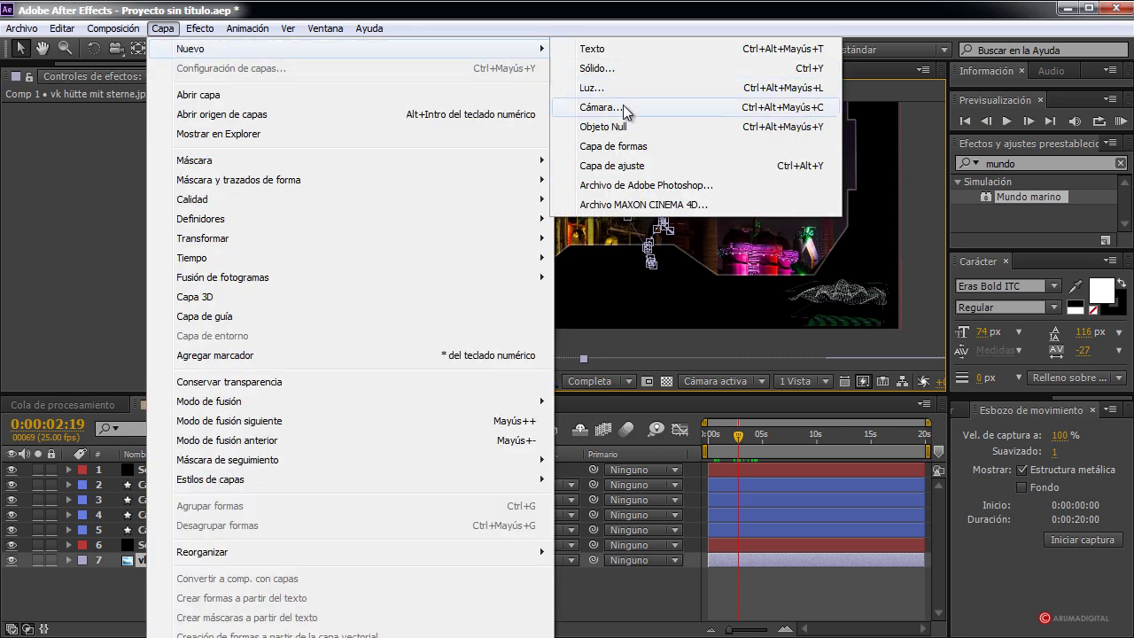
{"action": "left_click", "coordinate": [617, 148]}
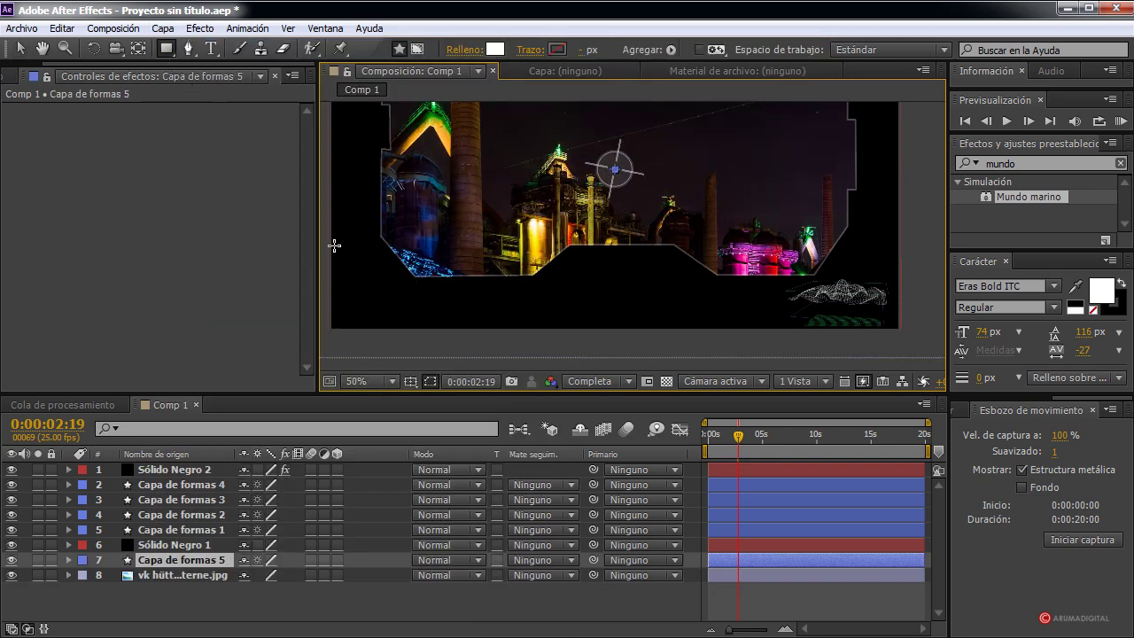
{"action": "left_click_drag", "start_coordinate": [333, 246], "coordinate": [374, 248]}
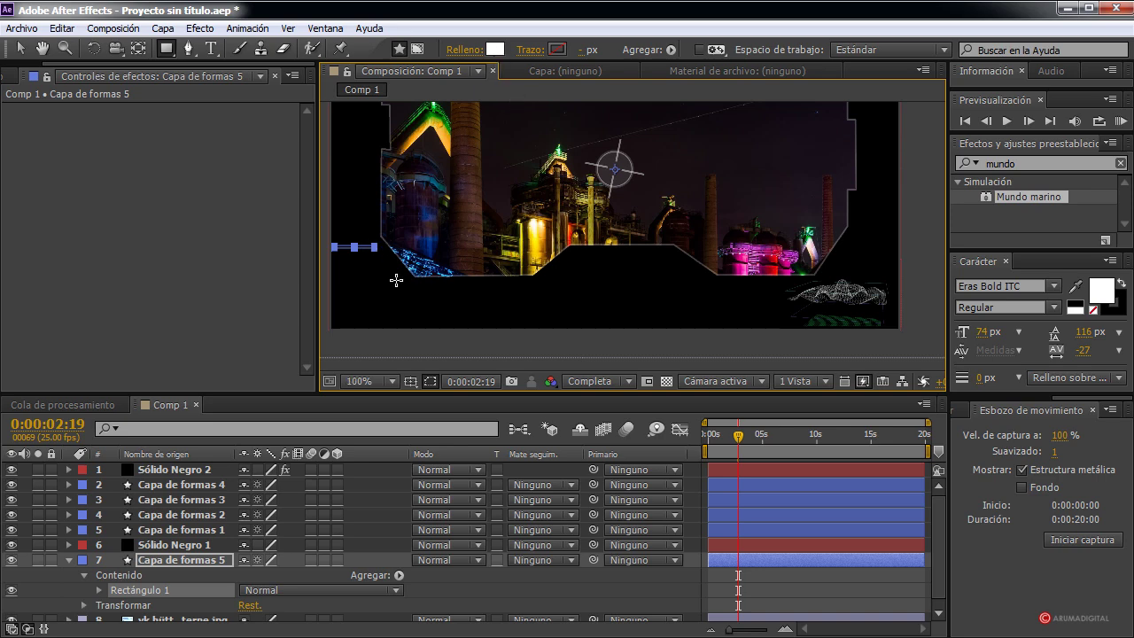
Step: Move the Capa de formas 5 layer to the top of the layer stack, above Sólido Negro 2
{"action": "scroll", "coordinate": [395, 280], "scroll_direction": "up", "scroll_amount": 5}
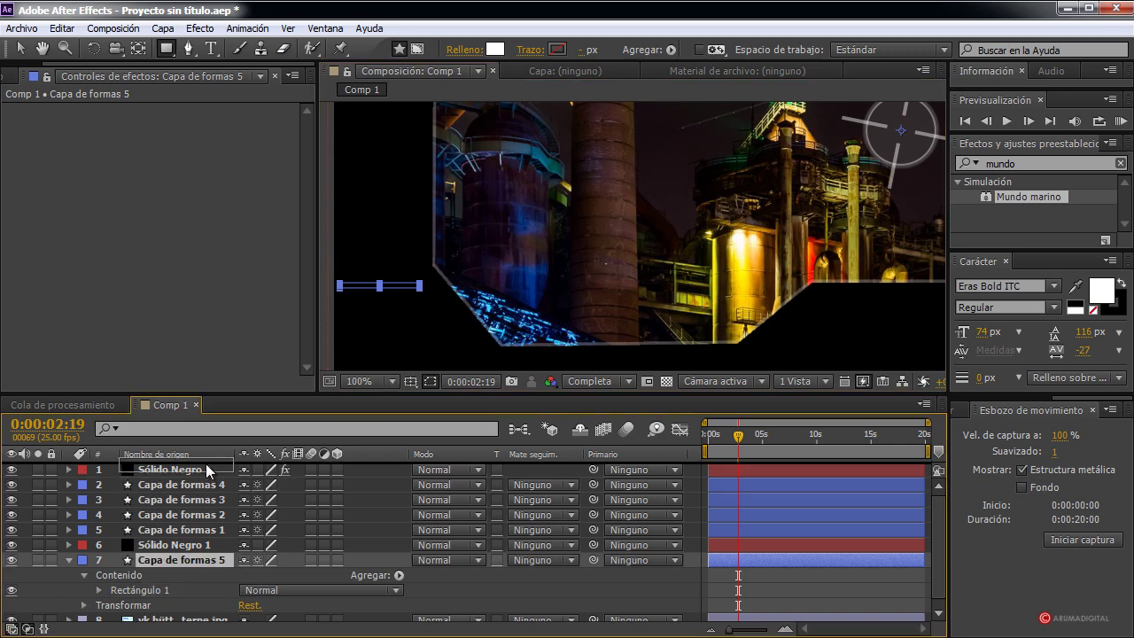
{"action": "left_click_drag", "start_coordinate": [199, 566], "coordinate": [200, 459]}
{"action": "left_click_drag", "start_coordinate": [201, 473], "coordinate": [199, 464]}
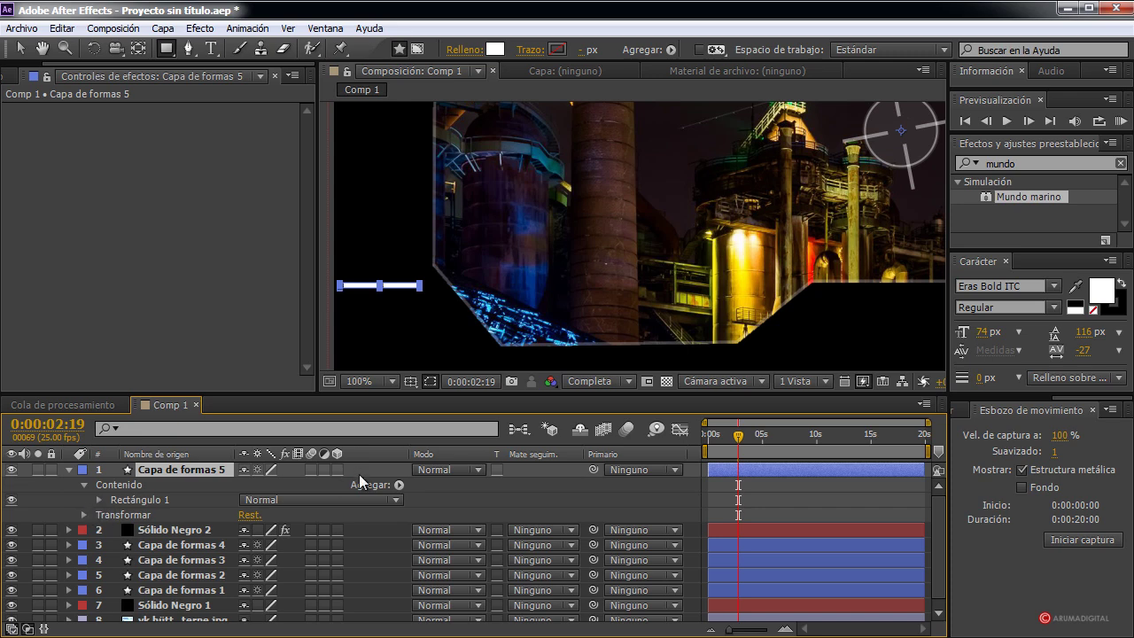
Step: Add a repeater (Repetidor) to the Capa de formas 5 rectangle and set its copies to 9
{"action": "left_click", "coordinate": [399, 485]}
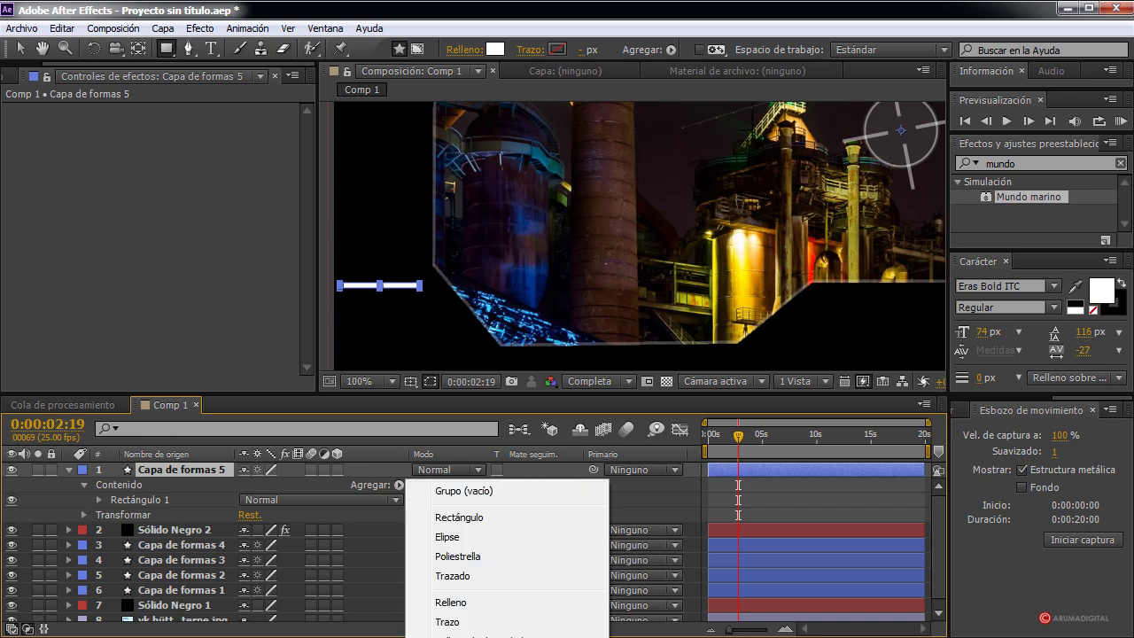
{"action": "left_click", "coordinate": [460, 620]}
{"action": "left_click", "coordinate": [98, 514]}
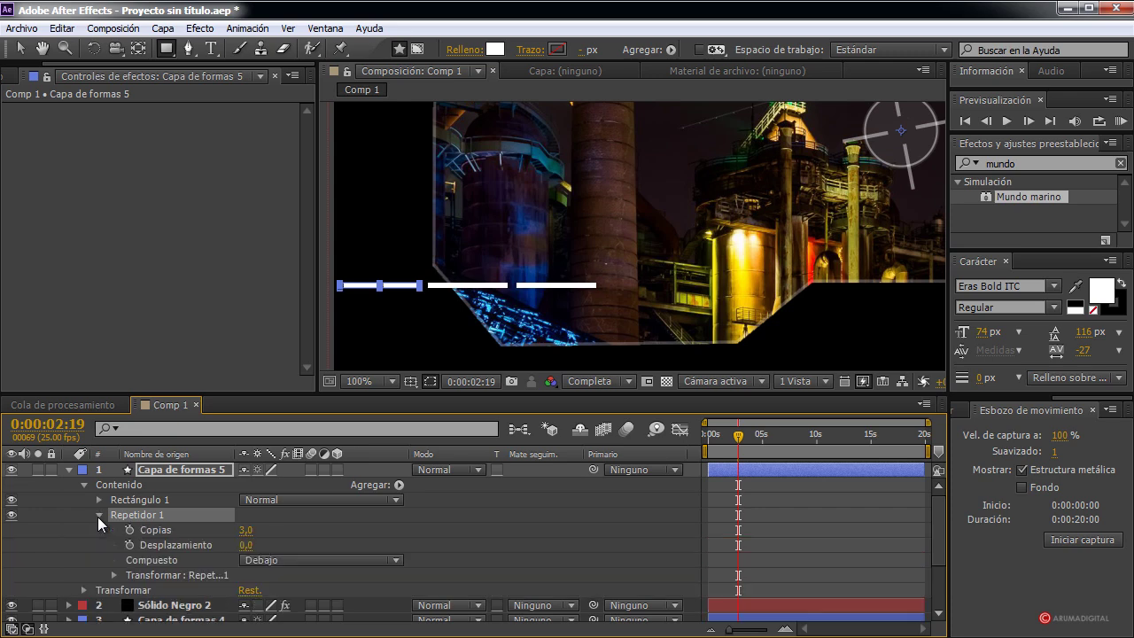
{"action": "scroll", "coordinate": [255, 508], "scroll_direction": "down", "scroll_amount": 3}
{"action": "left_click_drag", "start_coordinate": [253, 482], "coordinate": [260, 484]}
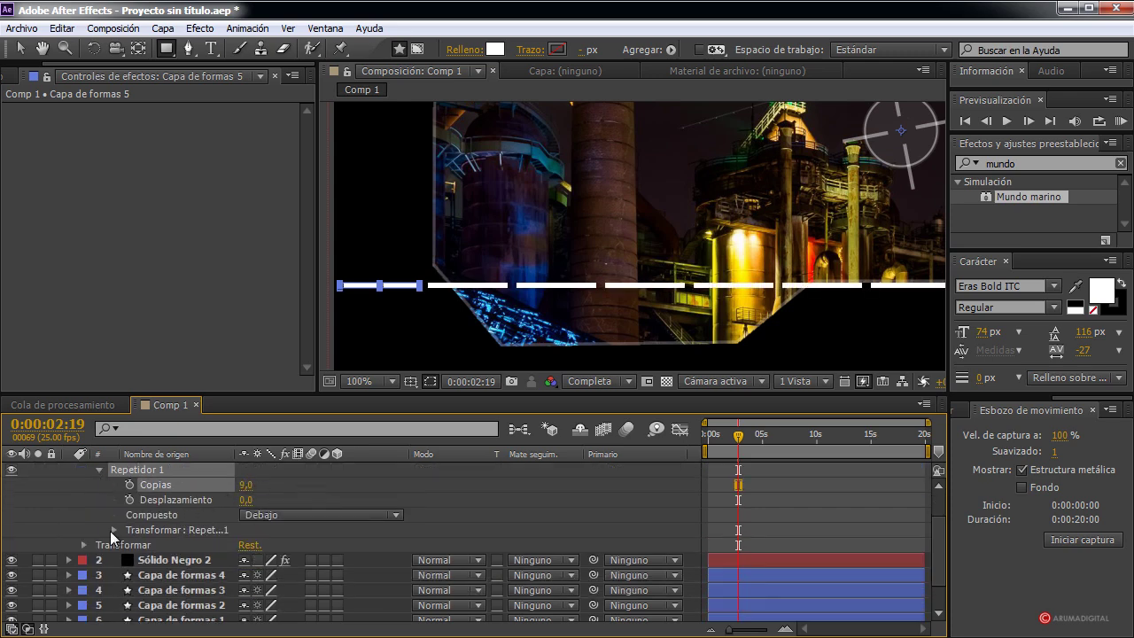
Step: Set the repeater's transform position to 0,0, -25,0 so the bars stack vertically upwards
{"action": "left_click", "coordinate": [112, 530]}
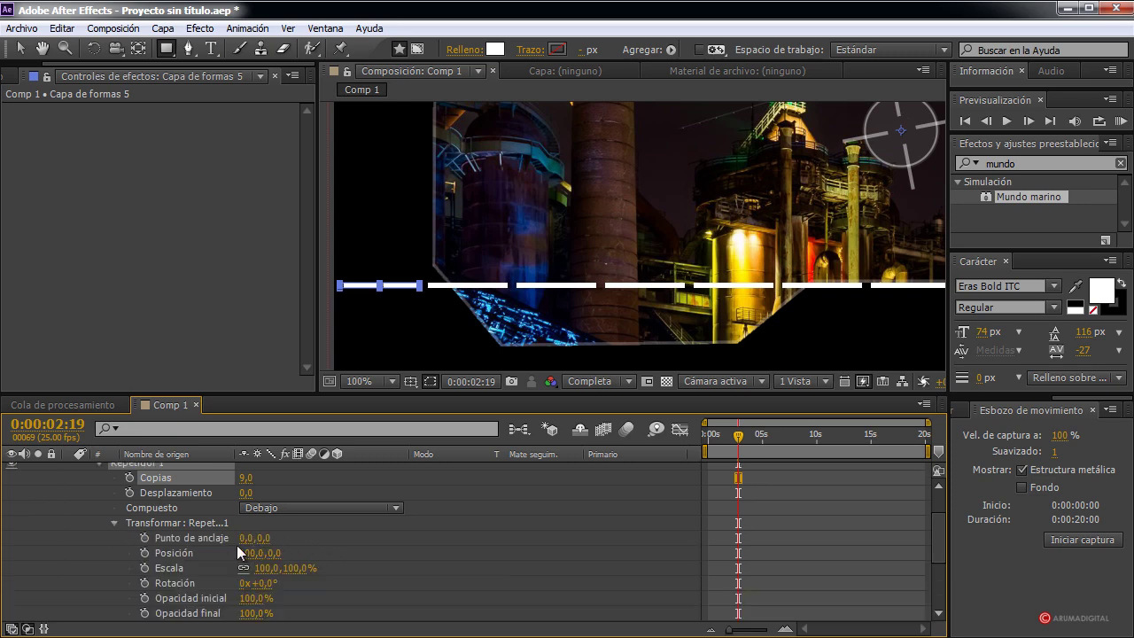
{"action": "mouse_move", "coordinate": [237, 547]}
{"action": "left_mouse_down"}
{"action": "mouse_move", "coordinate": [218, 553]}
{"action": "mouse_move", "coordinate": [238, 555]}
{"action": "left_mouse_up"}
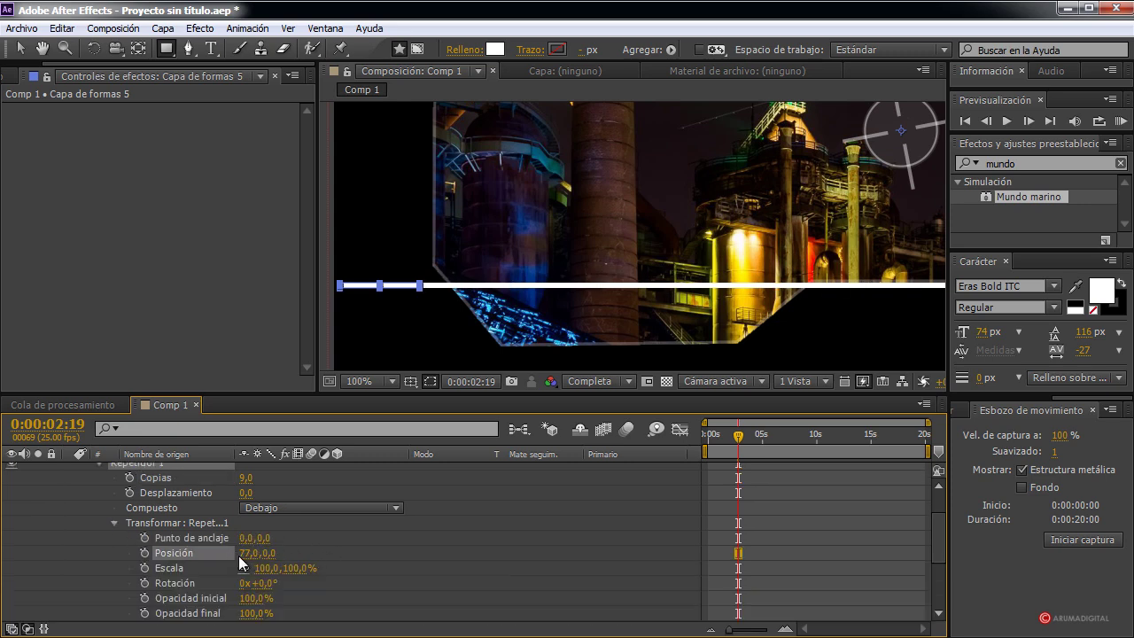
{"action": "left_click", "coordinate": [242, 553]}
{"action": "type", "text": "0"}
{"action": "key", "text": "Return"}
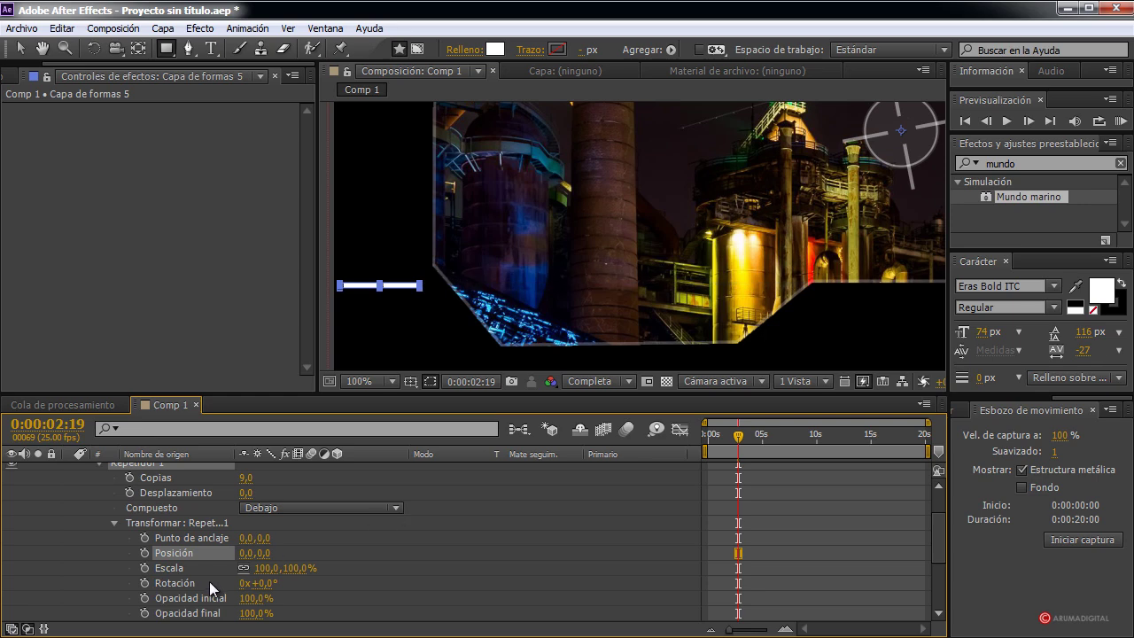
{"action": "left_click_drag", "start_coordinate": [262, 553], "coordinate": [246, 542]}
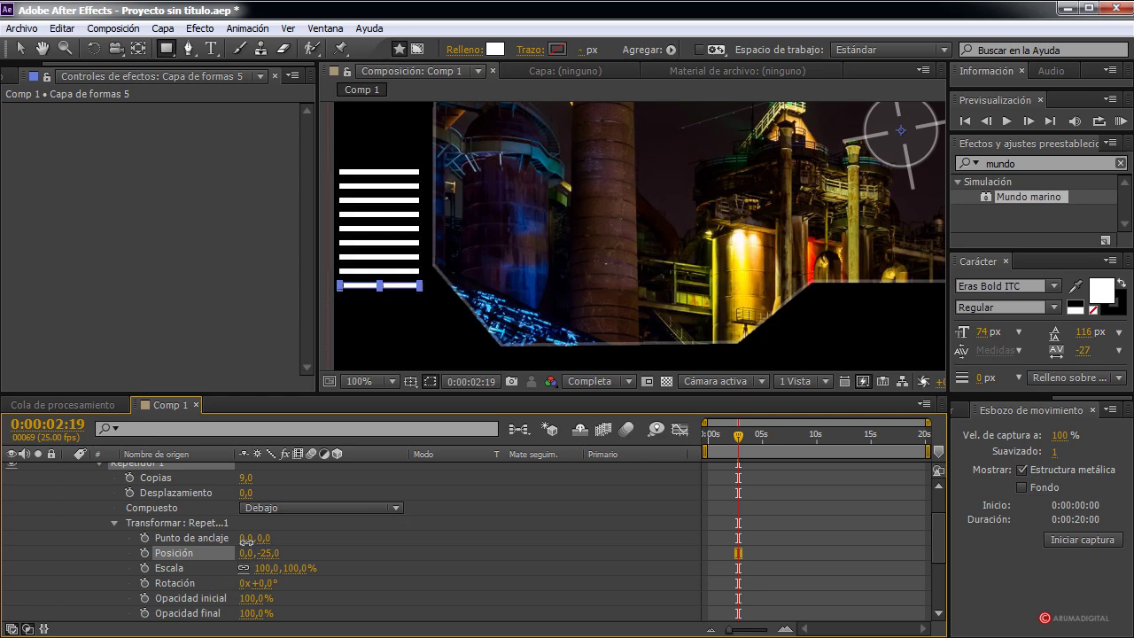
Step: Increase the repeater's copies to 28 and tighten the bar spacing by setting its transform position to 0,0, -15,0
{"action": "scroll", "coordinate": [441, 313], "scroll_direction": "down", "scroll_amount": 2}
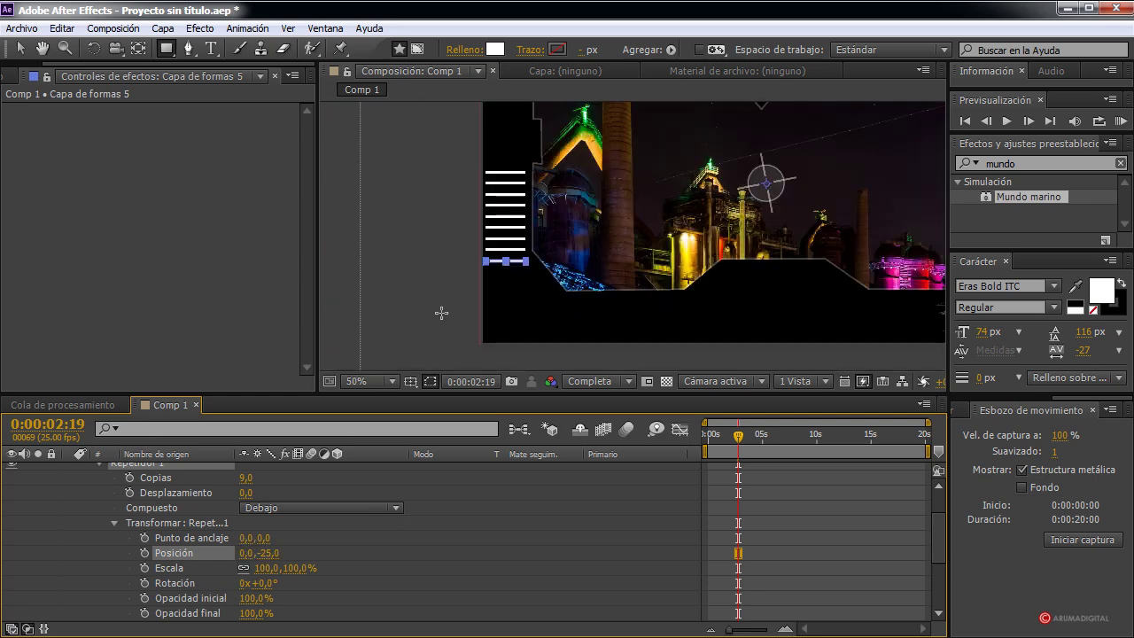
{"action": "left_click_drag", "start_coordinate": [547, 207], "coordinate": [502, 269]}
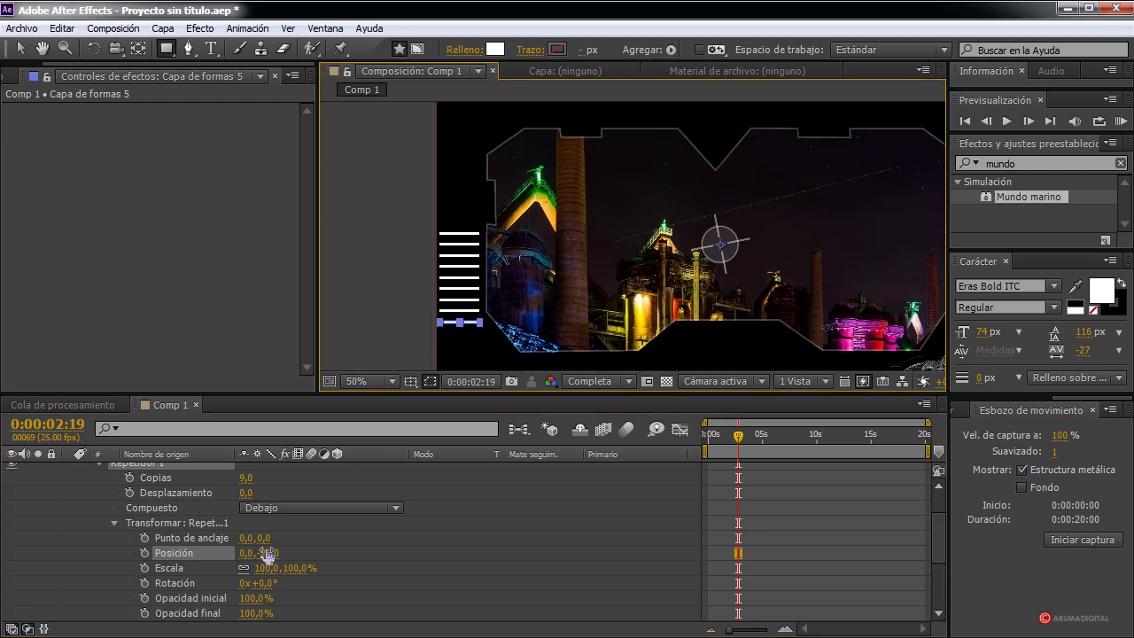
{"action": "left_click_drag", "start_coordinate": [263, 552], "coordinate": [248, 539]}
{"action": "left_click_drag", "start_coordinate": [245, 478], "coordinate": [293, 542]}
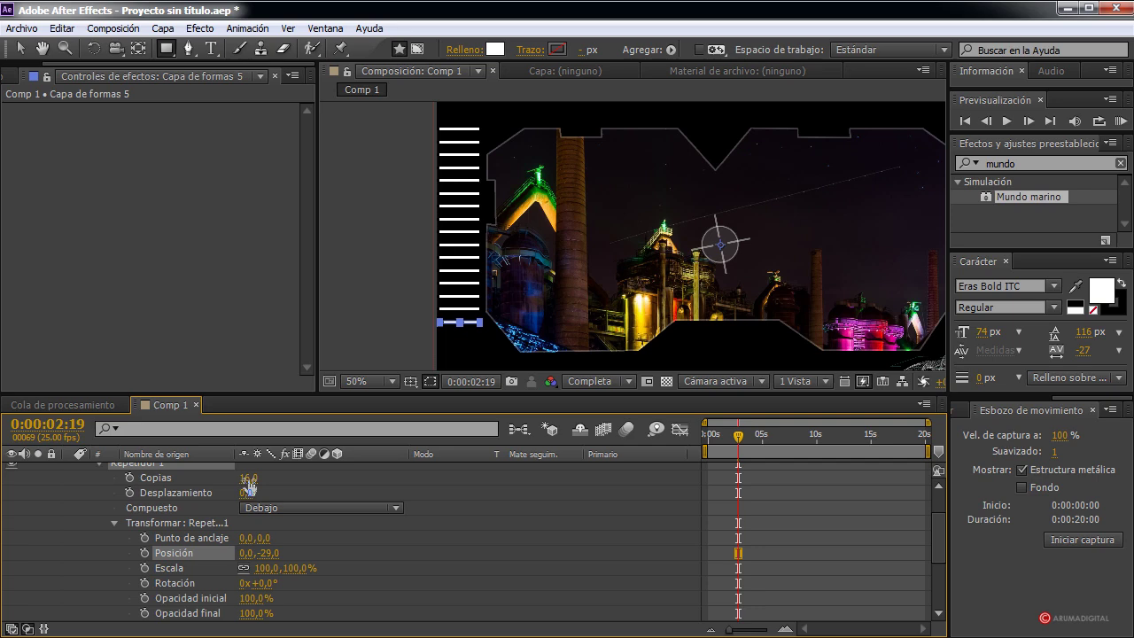
{"action": "left_click_drag", "start_coordinate": [249, 479], "coordinate": [256, 478]}
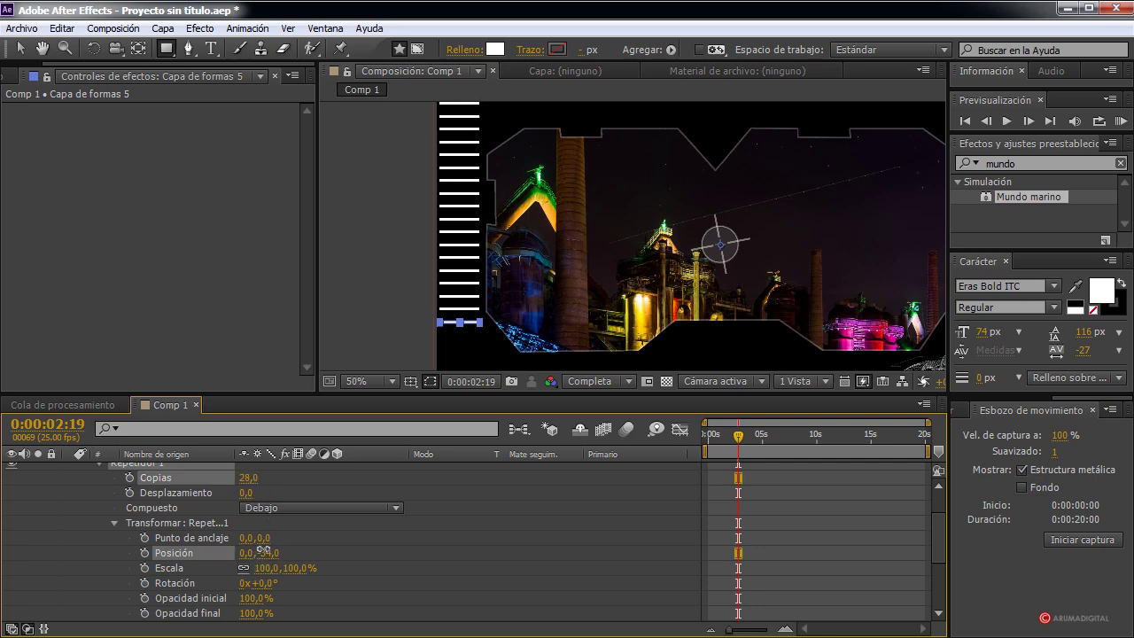
{"action": "mouse_move", "coordinate": [267, 553]}
{"action": "left_mouse_down"}
{"action": "mouse_move", "coordinate": [260, 545]}
{"action": "mouse_move", "coordinate": [280, 545]}
{"action": "left_mouse_up"}
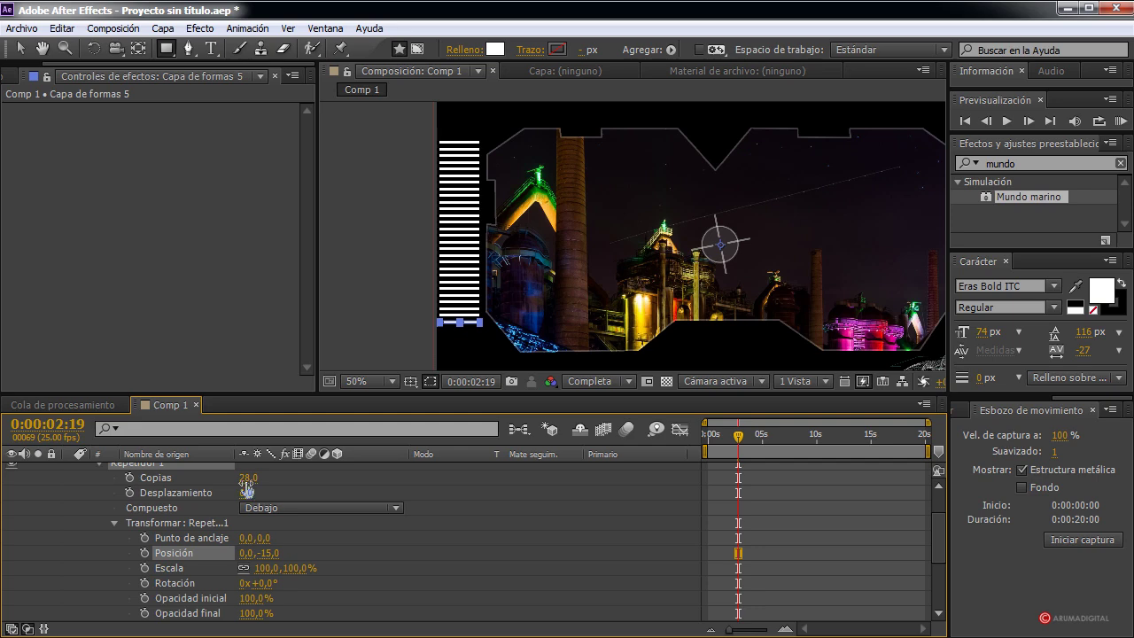
Step: Set the Capa de formas 5 repeater's copies to 25 and add the expression wiggle(3,15) to the copies
{"action": "mouse_move", "coordinate": [248, 478]}
{"action": "left_mouse_down"}
{"action": "mouse_move", "coordinate": [238, 478]}
{"action": "mouse_move", "coordinate": [249, 483]}
{"action": "left_mouse_up"}
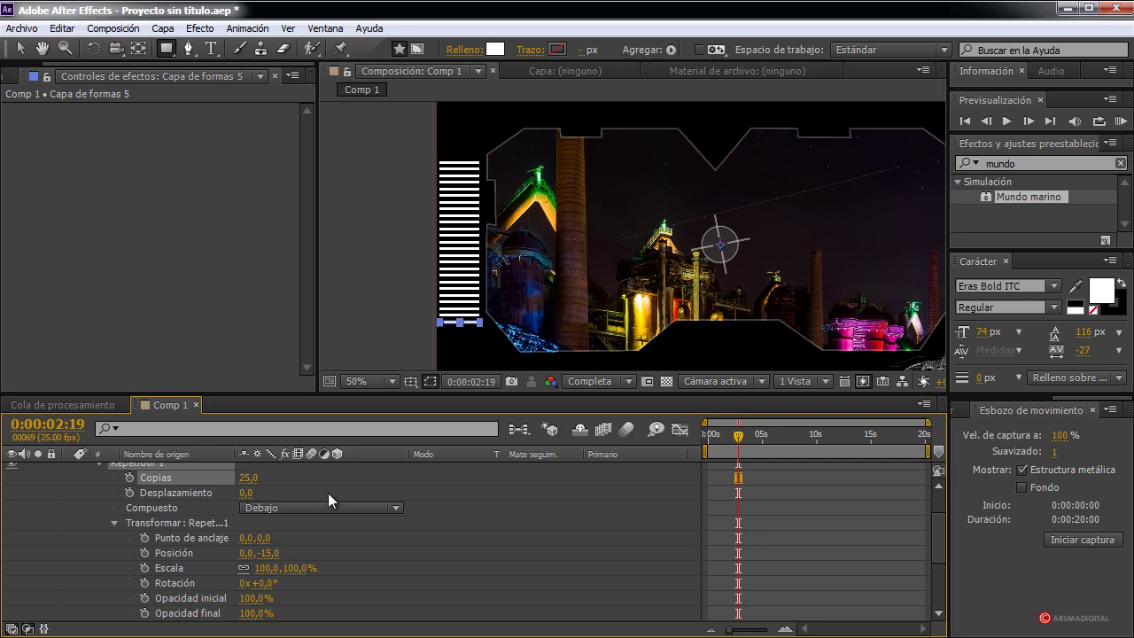
{"action": "left_click", "coordinate": [131, 479], "text": "alt"}
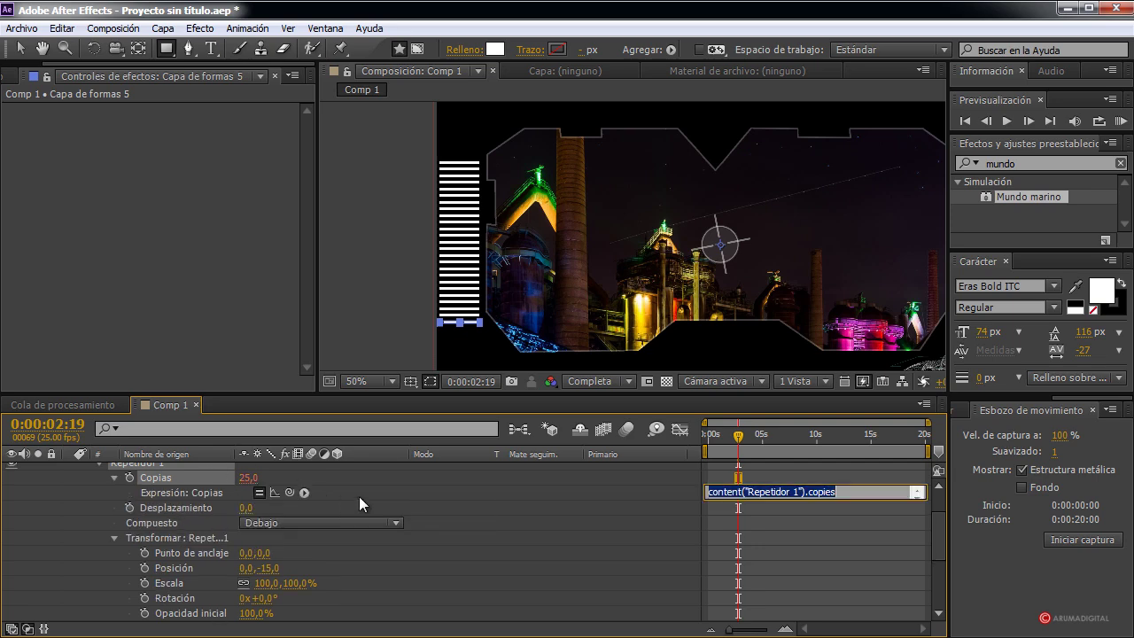
{"action": "type", "text": "wiggle("}
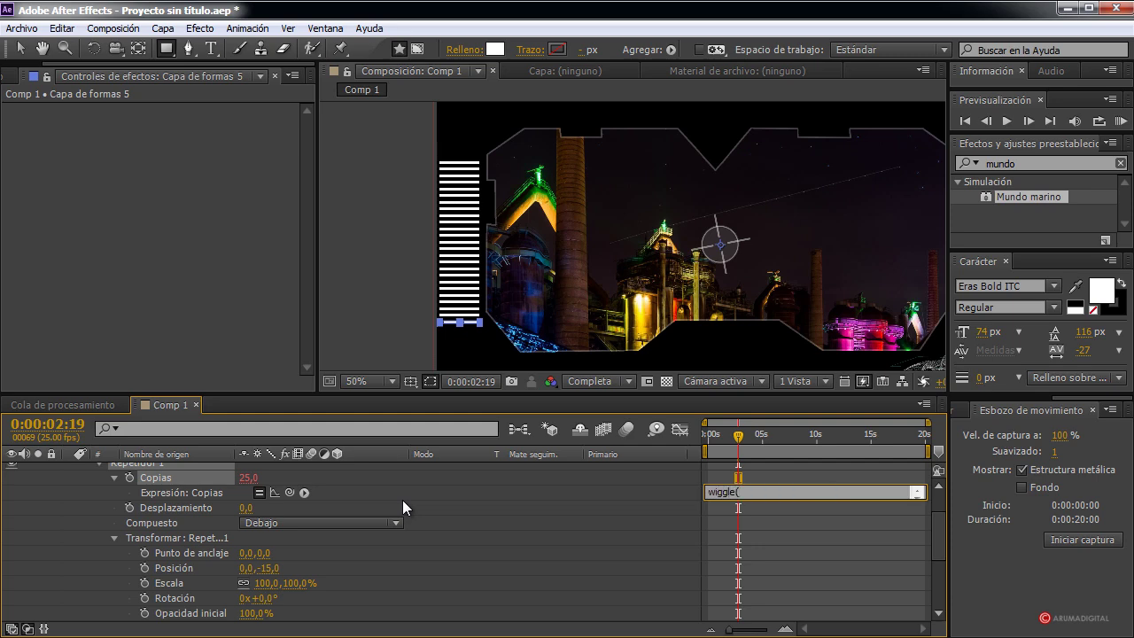
{"action": "type", "text": "3,15"}
{"action": "left_click", "coordinate": [650, 528]}
{"action": "left_click_drag", "start_coordinate": [735, 446], "coordinate": [761, 454]}
Step: Change the repeater copies expression to wiggle(3,10) and check the bars at another time in the timeline
{"action": "left_click", "coordinate": [757, 490]}
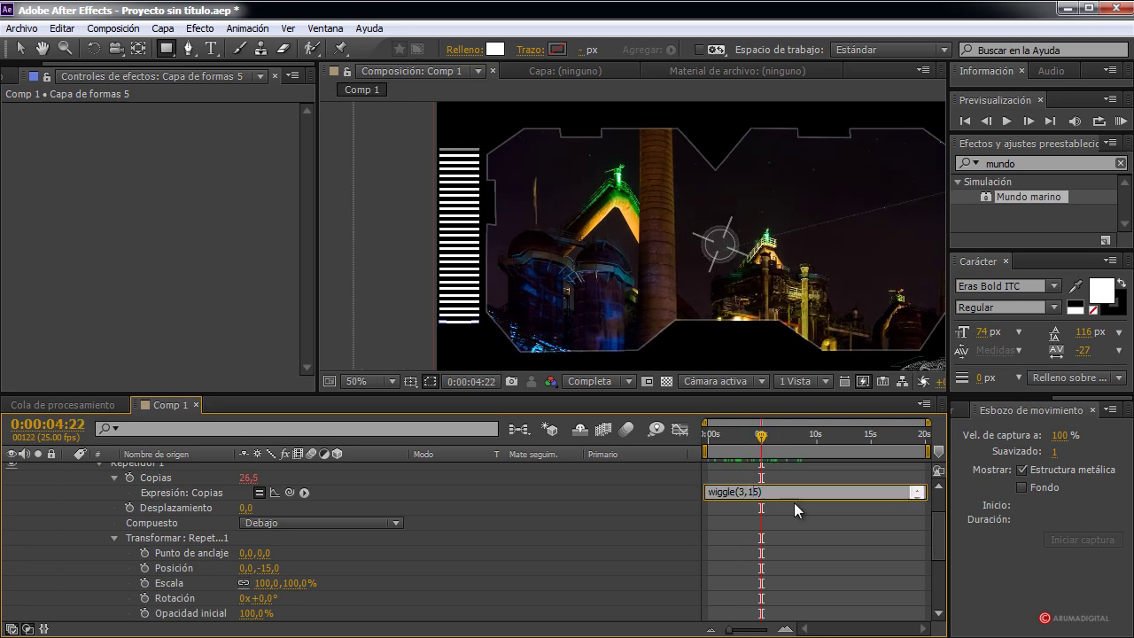
{"action": "key", "text": "BackSpace"}
{"action": "type", "text": "0"}
{"action": "left_click", "coordinate": [809, 470]}
{"action": "left_click", "coordinate": [750, 434]}
{"action": "scroll", "coordinate": [296, 542], "scroll_direction": "up", "scroll_amount": 3}
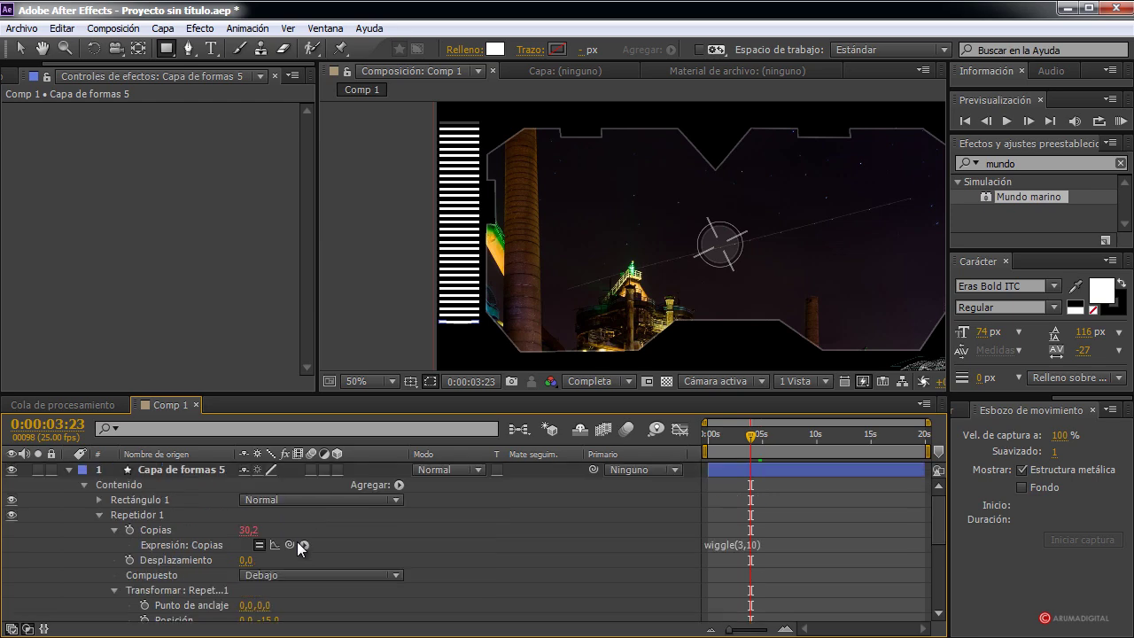
Step: Change the fill colour of the Capa de formas 5 bars to dark red 873333
{"action": "left_click", "coordinate": [186, 472]}
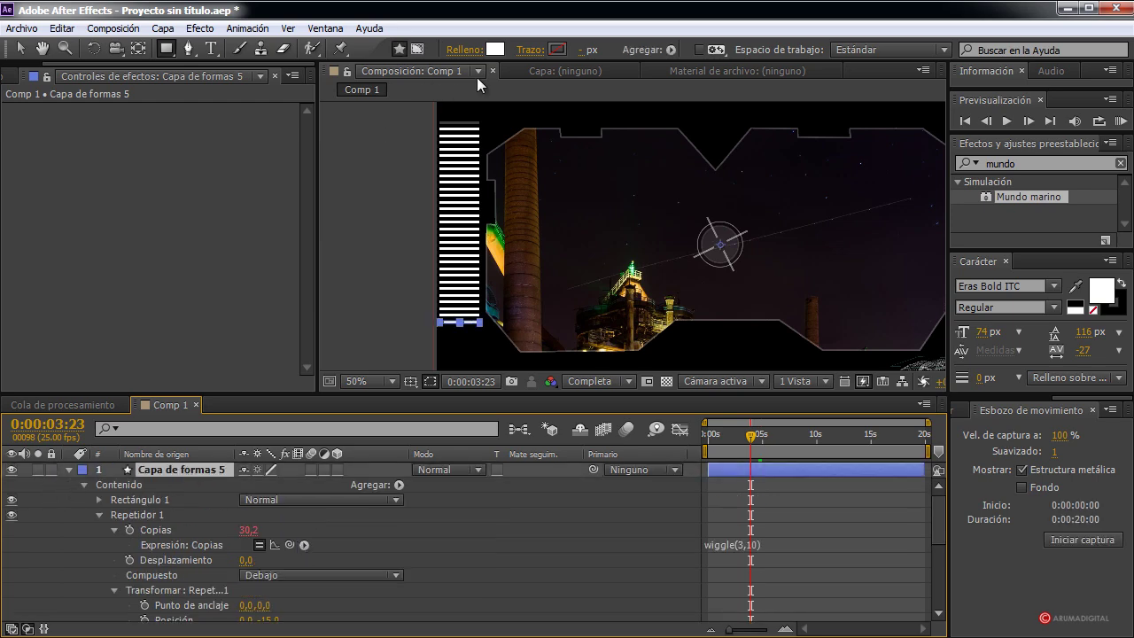
{"action": "left_click", "coordinate": [499, 53]}
{"action": "left_click", "coordinate": [674, 420]}
{"action": "left_click", "coordinate": [656, 430]}
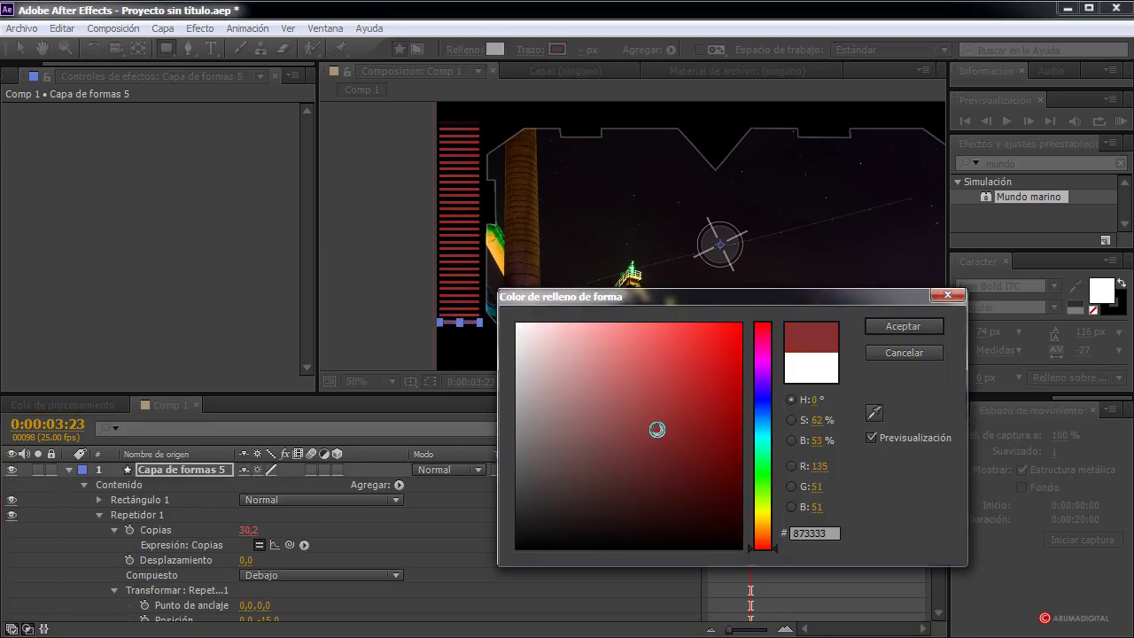
{"action": "left_click", "coordinate": [879, 330]}
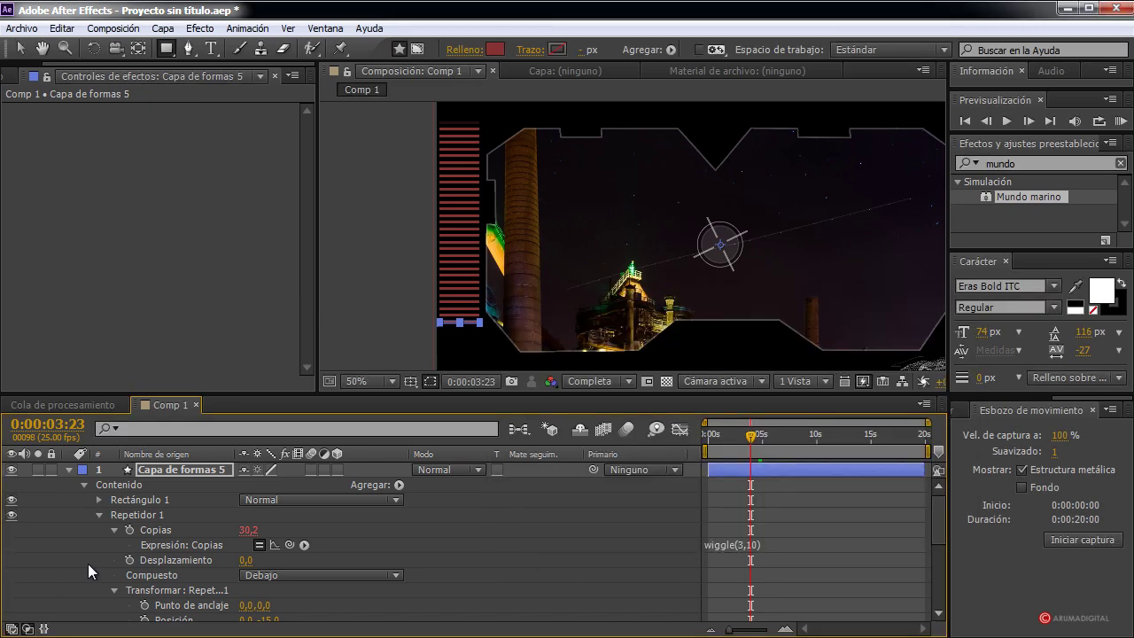
Step: Set the size of the Capa de formas 5 rectangle path to 67,0, 4,5 and check the bars at another frame
{"action": "left_click", "coordinate": [98, 499]}
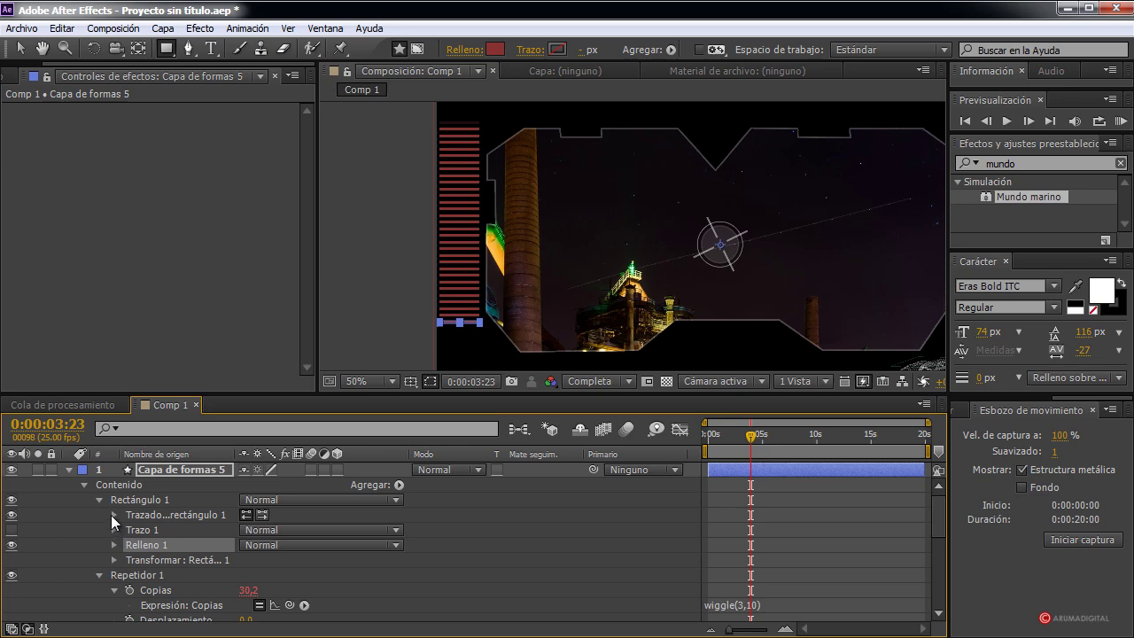
{"action": "left_click", "coordinate": [112, 514]}
{"action": "left_click_drag", "start_coordinate": [265, 534], "coordinate": [239, 524]}
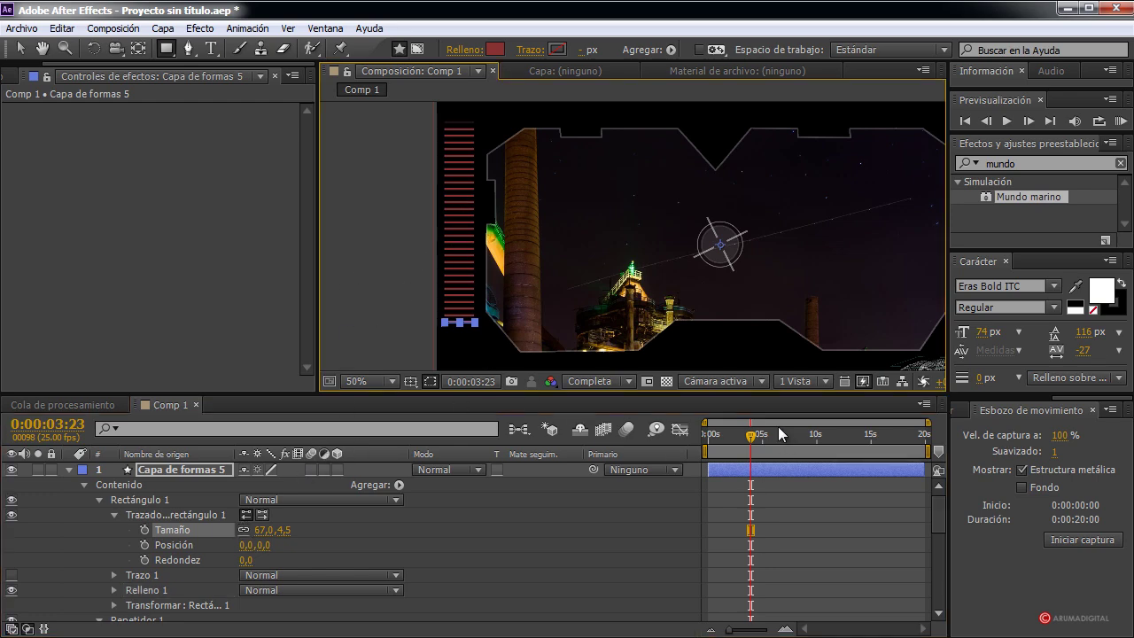
{"action": "mouse_move", "coordinate": [749, 434]}
{"action": "left_mouse_down"}
{"action": "mouse_move", "coordinate": [711, 437]}
{"action": "mouse_move", "coordinate": [734, 440]}
{"action": "left_mouse_up"}
{"action": "scroll", "coordinate": [739, 236], "scroll_direction": "down", "scroll_amount": 2}
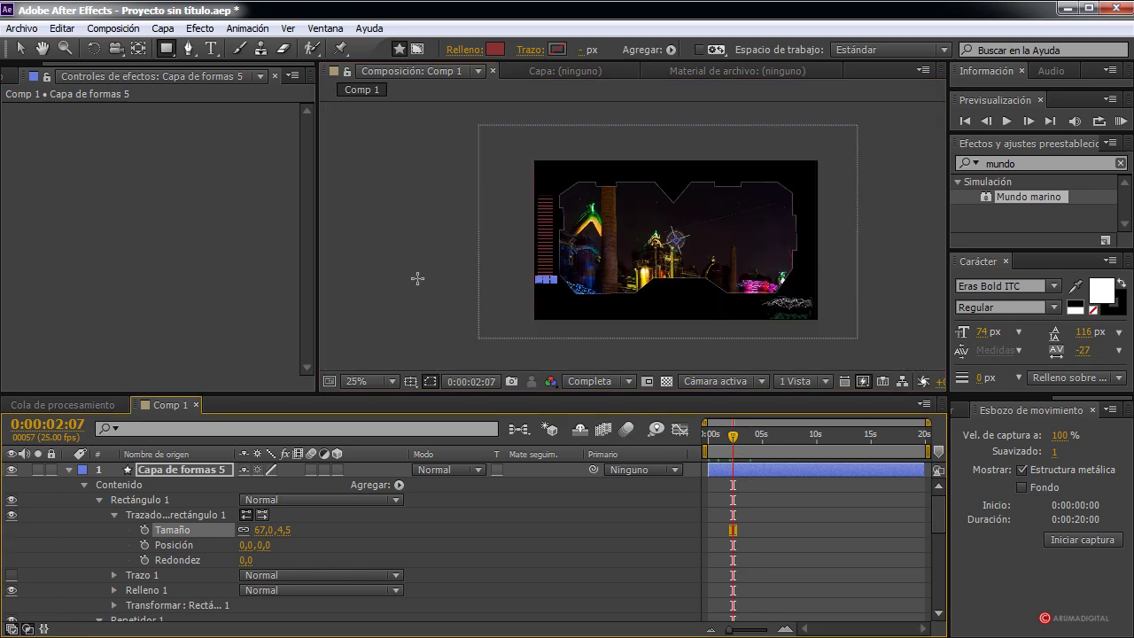
{"action": "key", "text": "period"}
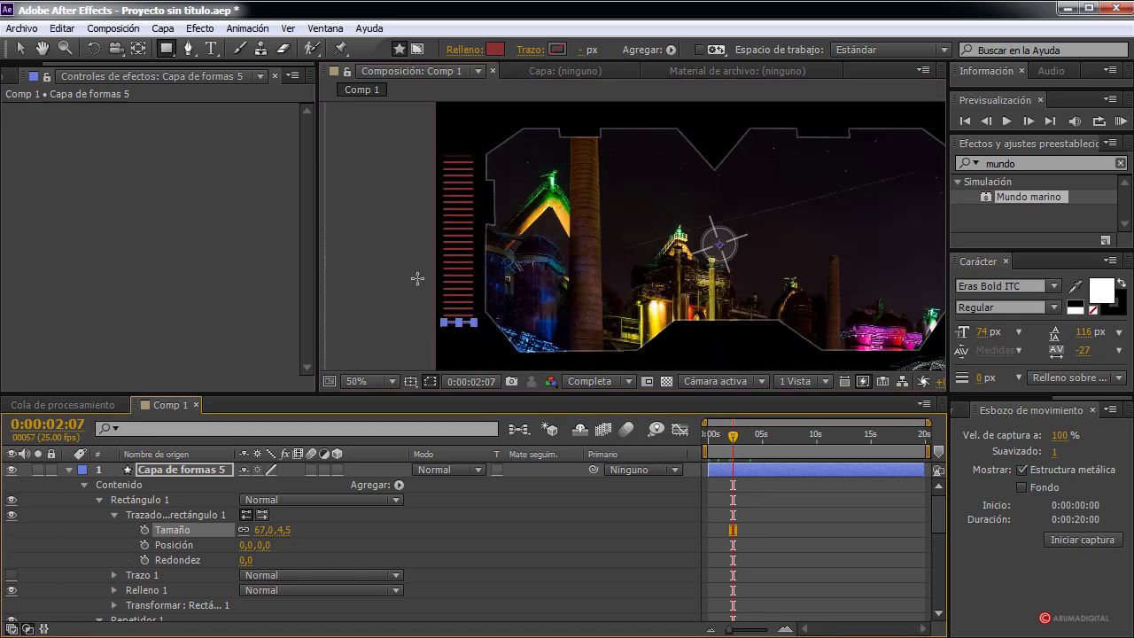
{"action": "scroll", "coordinate": [418, 278], "scroll_direction": "down", "scroll_amount": 1}
{"action": "scroll", "coordinate": [418, 278], "scroll_direction": "up", "scroll_amount": 1}
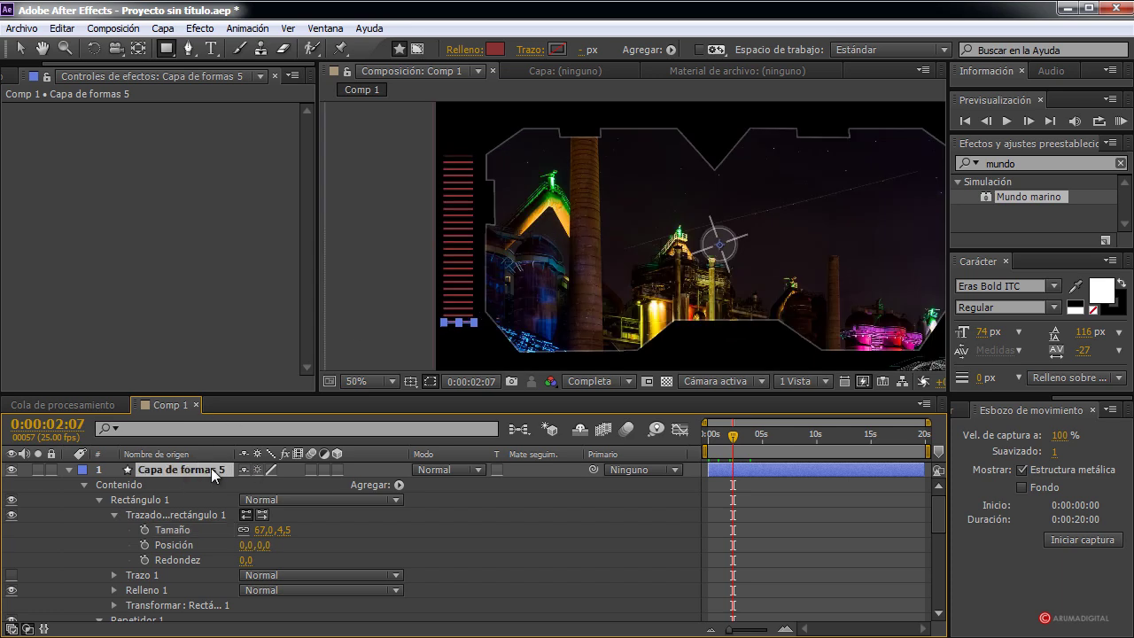
Step: Duplicate the Capa de formas 5 layer and reduce the duplicate's repeater copies to 8
{"action": "key", "text": "ctrl+d"}
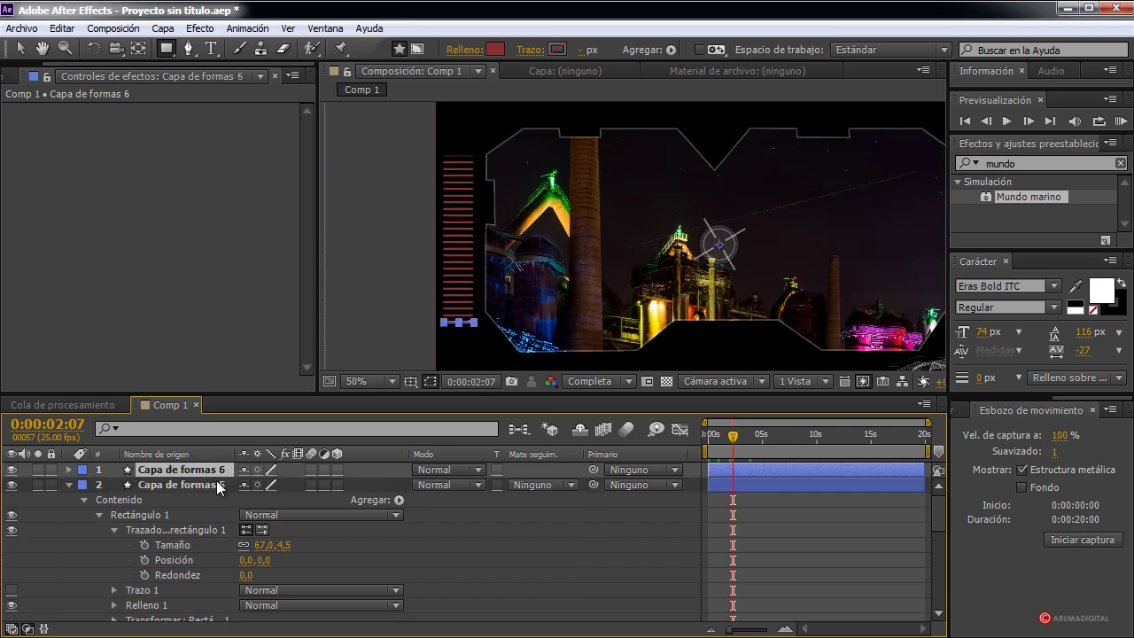
{"action": "left_click", "coordinate": [69, 484]}
{"action": "left_click", "coordinate": [69, 469]}
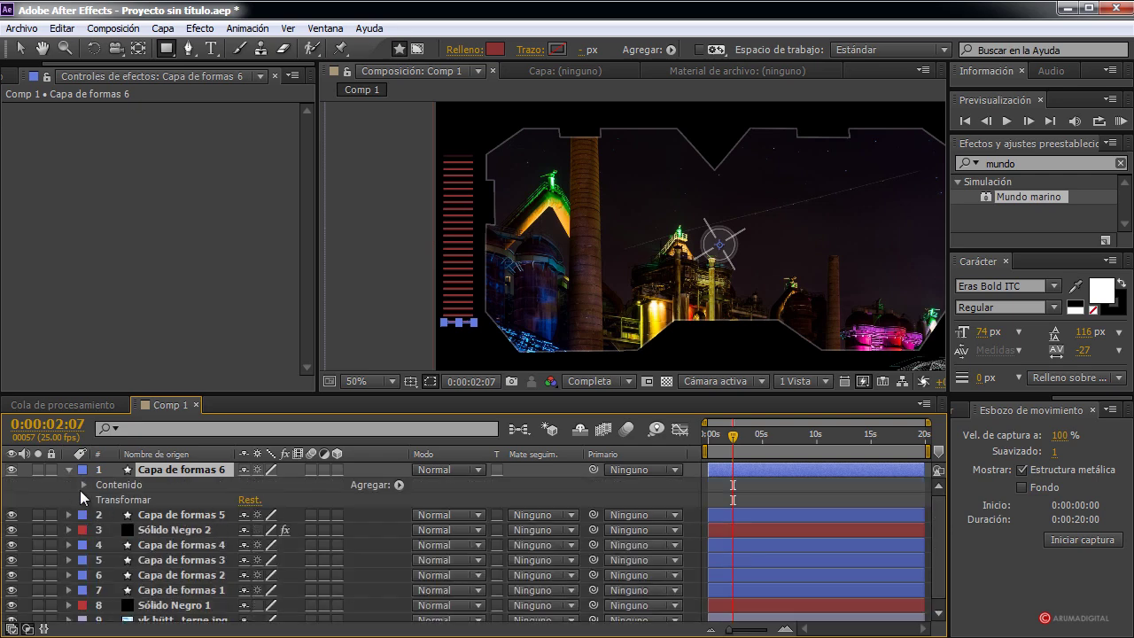
{"action": "left_click", "coordinate": [82, 487]}
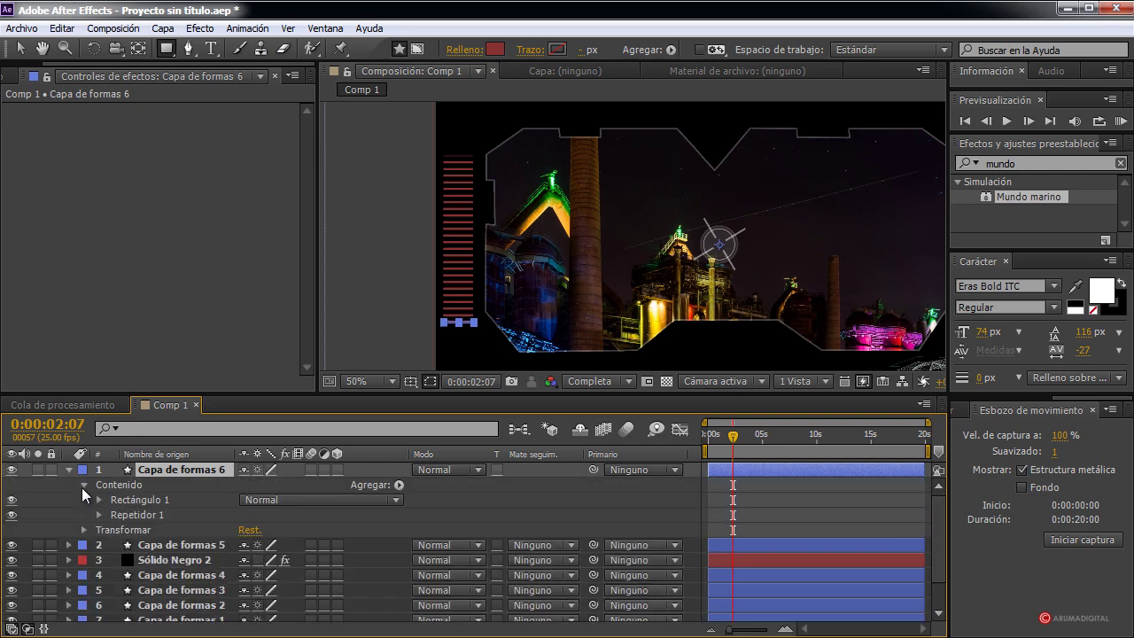
{"action": "left_click", "coordinate": [100, 515]}
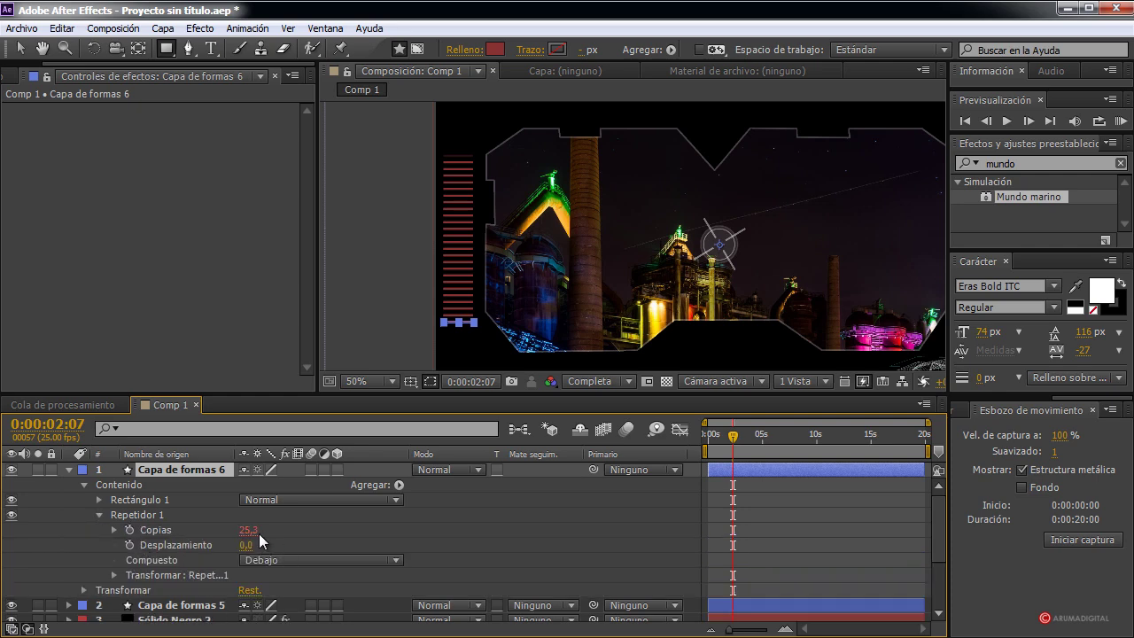
{"action": "left_click_drag", "start_coordinate": [253, 537], "coordinate": [229, 530]}
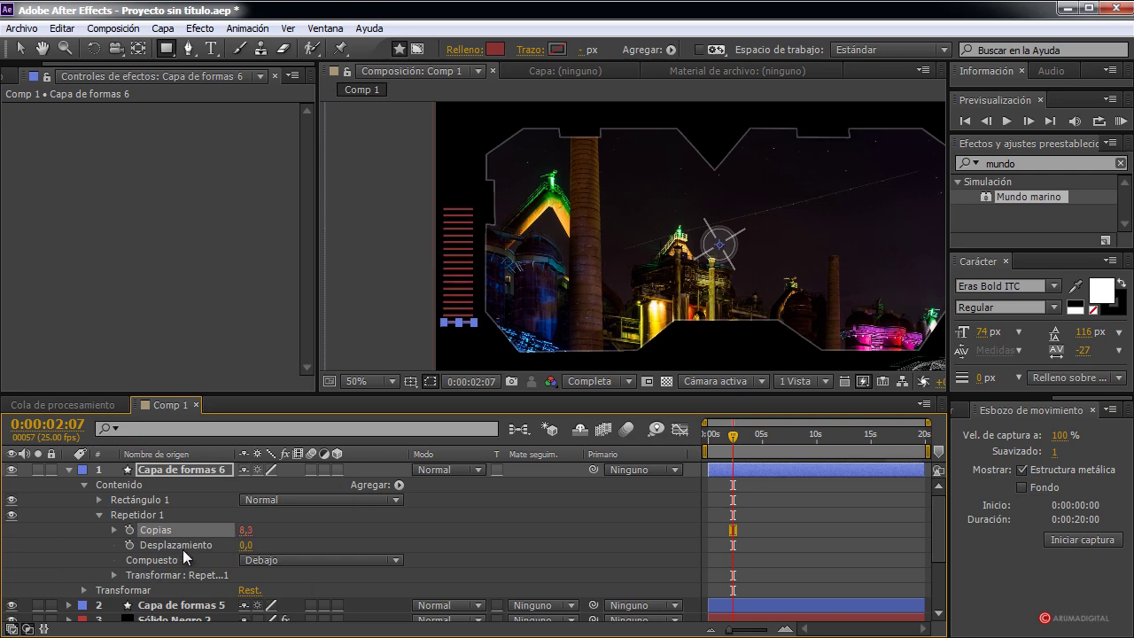
Step: Move the Capa de formas 6 layer up to the frame's upper edge, at position 640,0, -94,0
{"action": "left_click", "coordinate": [86, 591]}
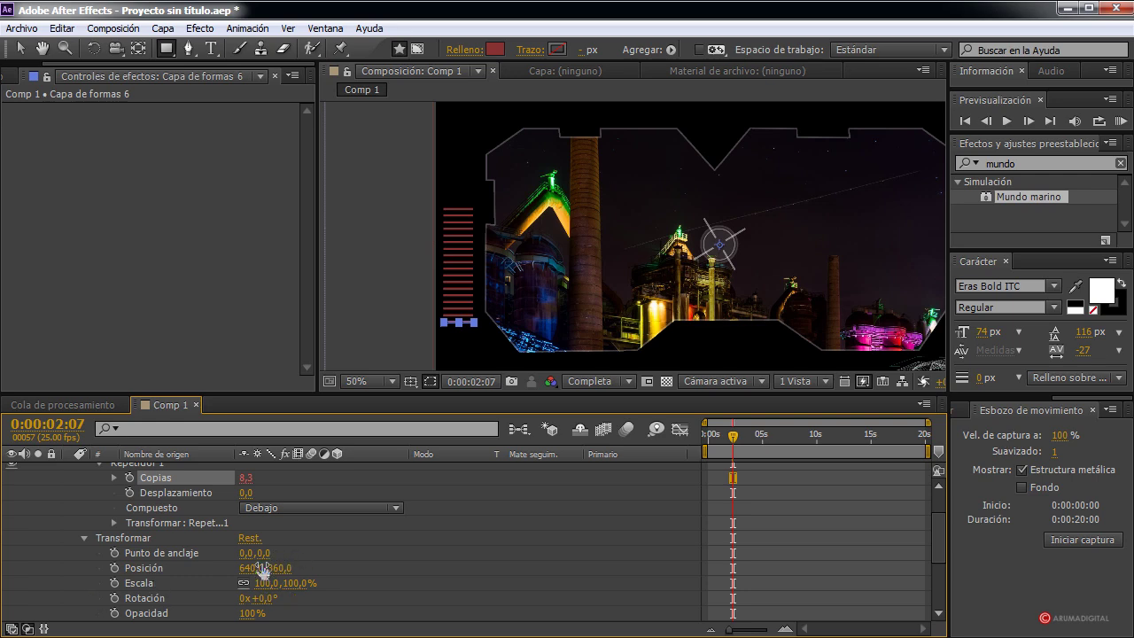
{"action": "left_click_drag", "start_coordinate": [280, 569], "coordinate": [177, 569]}
{"action": "left_click_drag", "start_coordinate": [405, 178], "coordinate": [375, 245]}
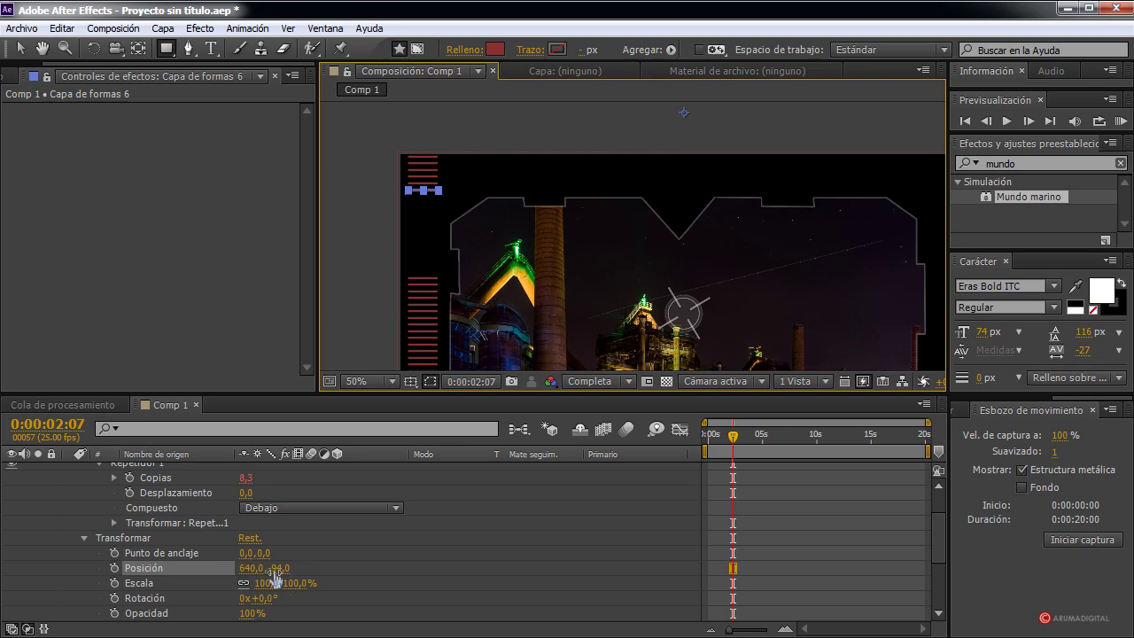
Step: Set the Capa de formas 6 repeater's transform position to 129,0, 0,0 so its bars spread out horizontally
{"action": "scroll", "coordinate": [300, 547], "scroll_direction": "up", "scroll_amount": 1}
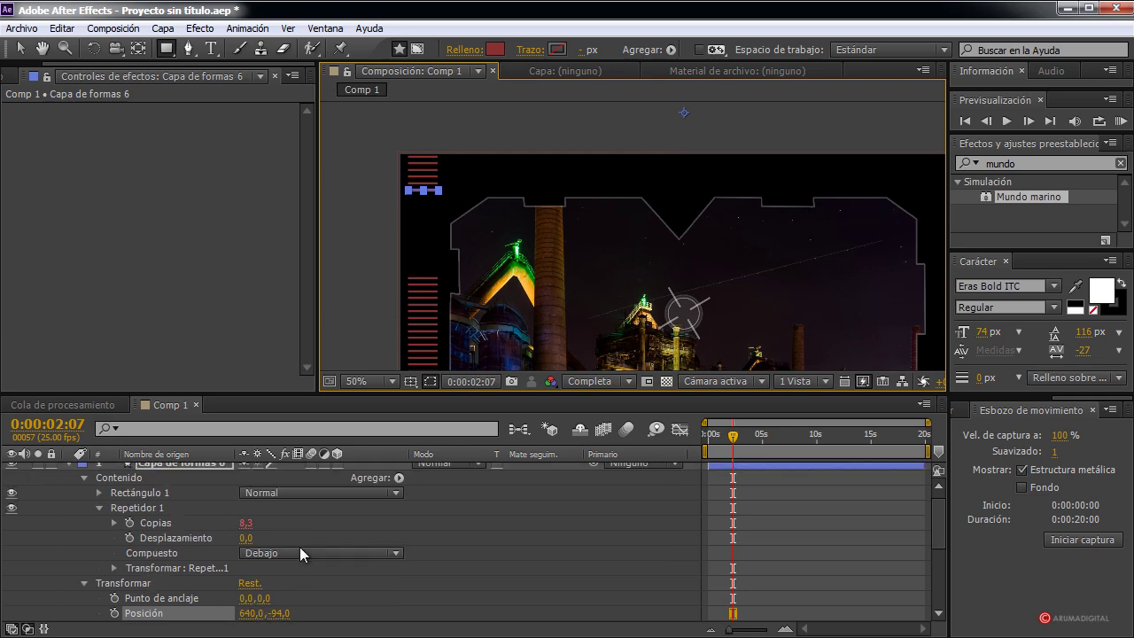
{"action": "scroll", "coordinate": [297, 546], "scroll_direction": "down", "scroll_amount": 2}
{"action": "scroll", "coordinate": [296, 544], "scroll_direction": "up", "scroll_amount": 1}
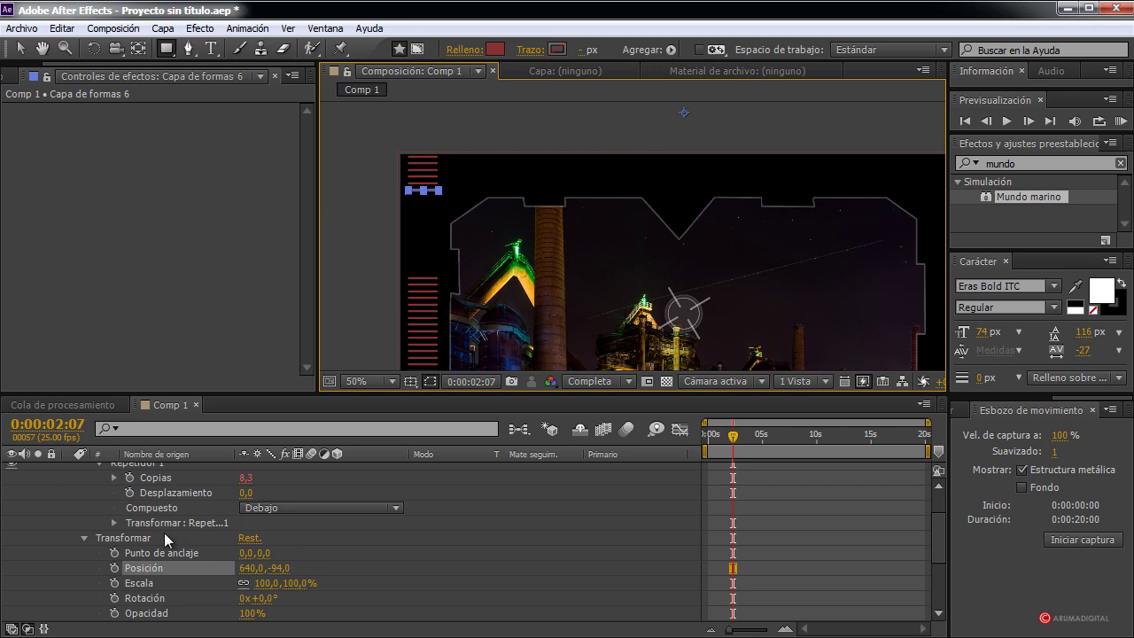
{"action": "left_click", "coordinate": [113, 522]}
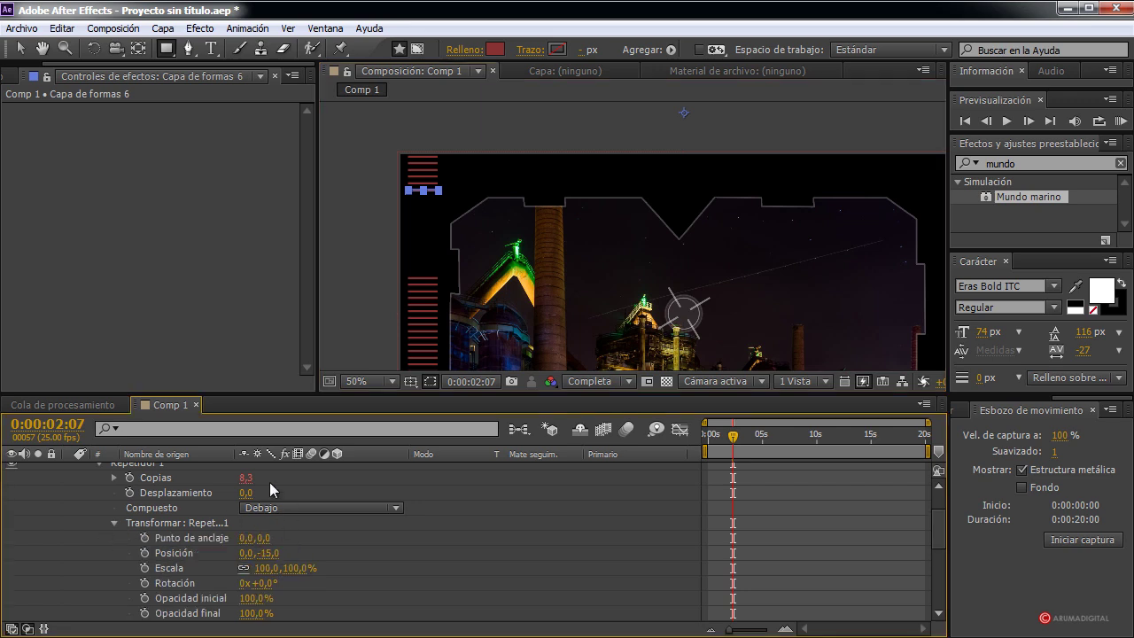
{"action": "left_click", "coordinate": [266, 553]}
{"action": "type", "text": "0"}
{"action": "key", "text": "Return"}
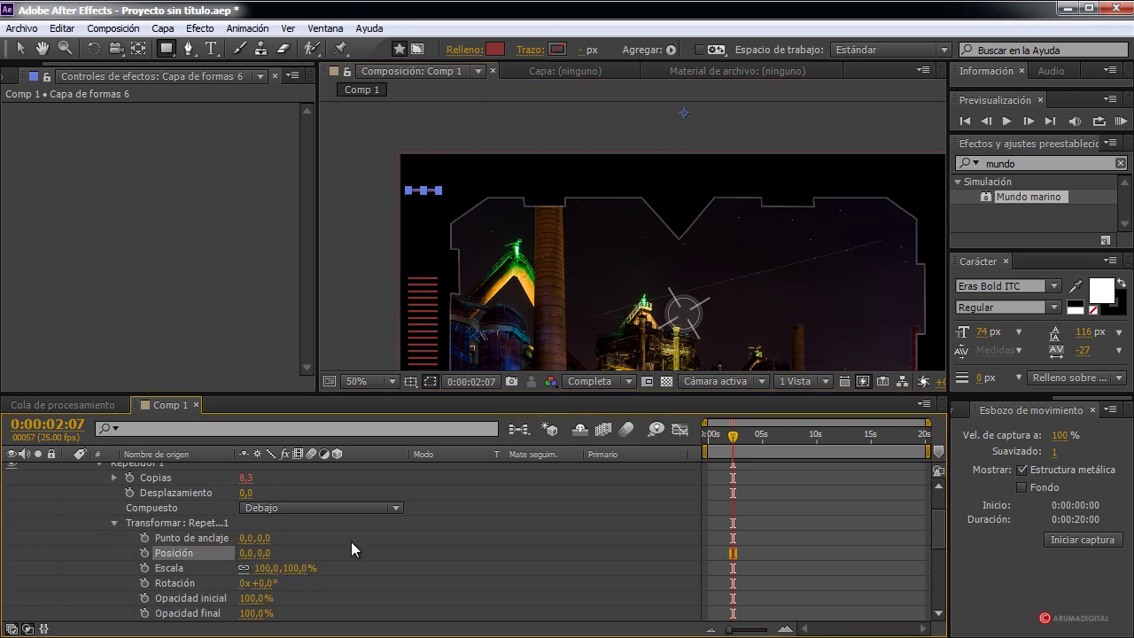
{"action": "left_click_drag", "start_coordinate": [246, 554], "coordinate": [343, 532]}
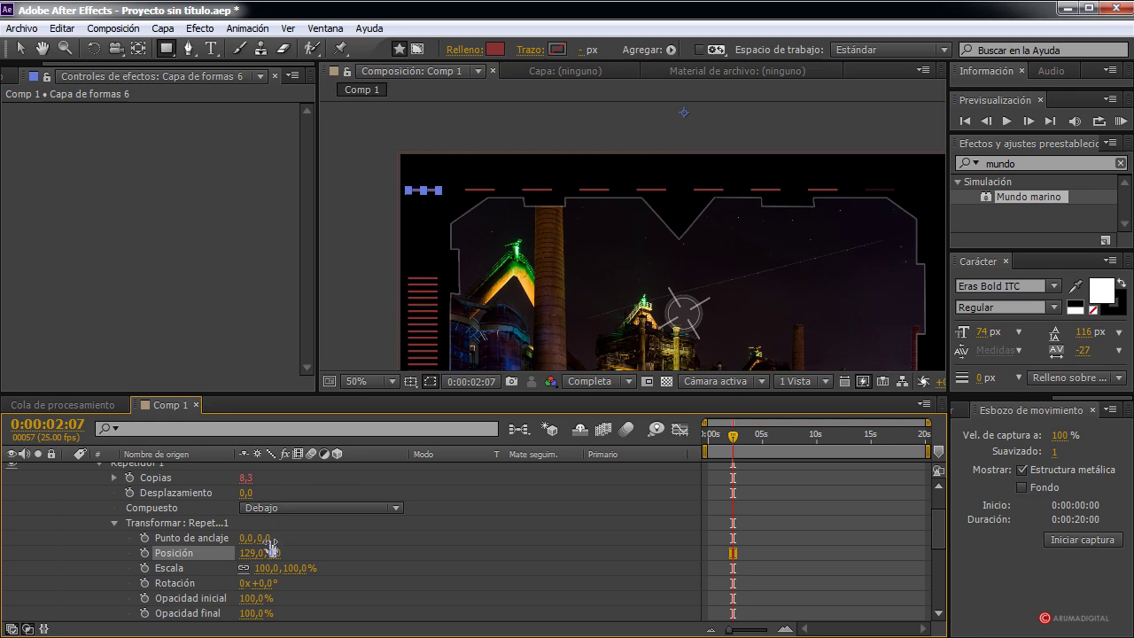
Step: Set the Capa de formas 6 layer position to 1220,0, -126,0
{"action": "scroll", "coordinate": [287, 550], "scroll_direction": "down", "scroll_amount": 2}
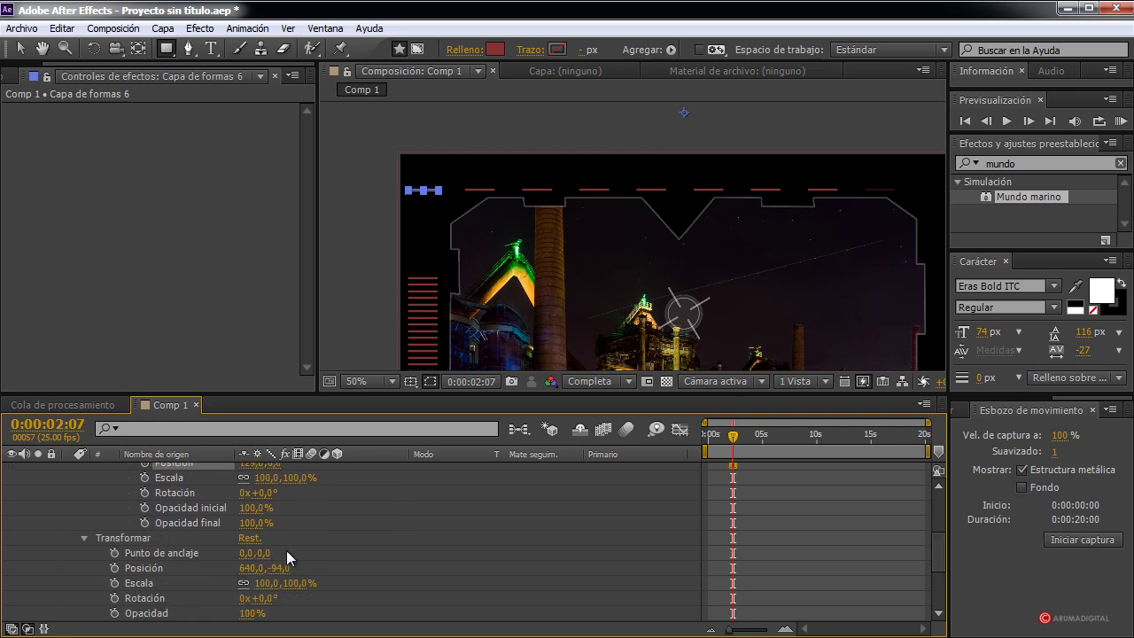
{"action": "scroll", "coordinate": [316, 567], "scroll_direction": "down", "scroll_amount": 1}
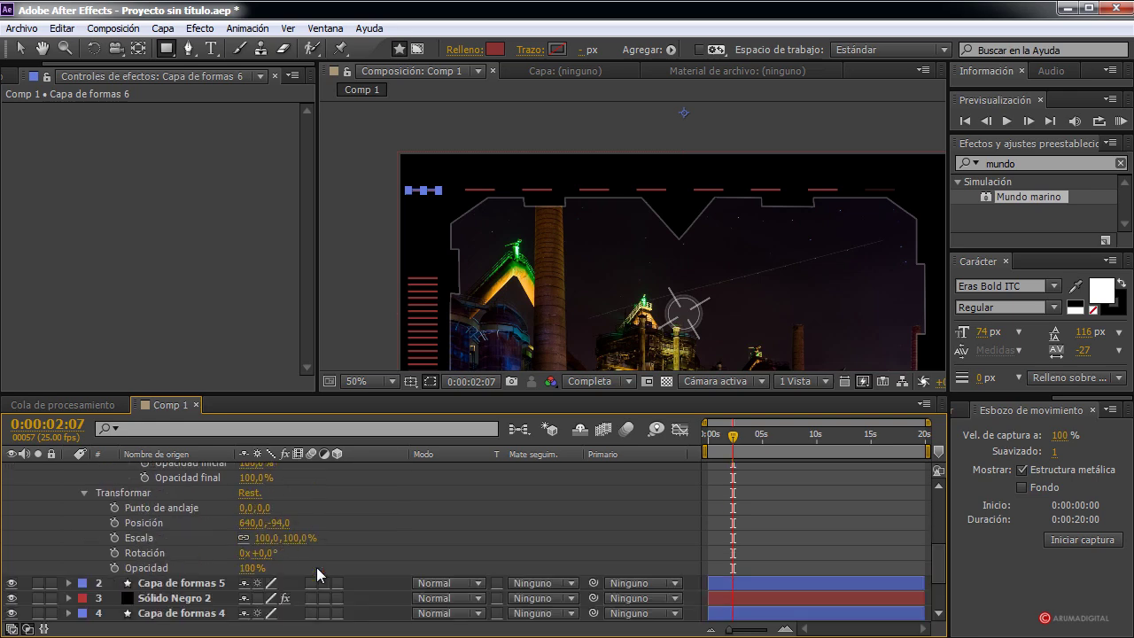
{"action": "scroll", "coordinate": [316, 567], "scroll_direction": "up", "scroll_amount": 1}
{"action": "scroll", "coordinate": [305, 583], "scroll_direction": "down", "scroll_amount": 1}
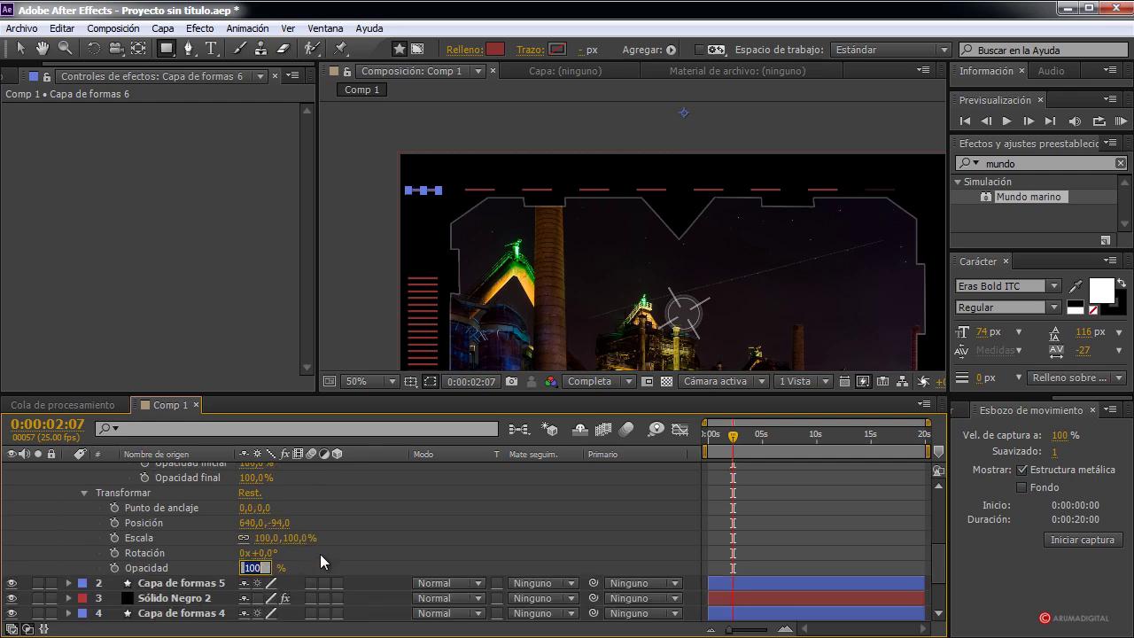
{"action": "left_click_drag", "start_coordinate": [277, 523], "coordinate": [253, 511]}
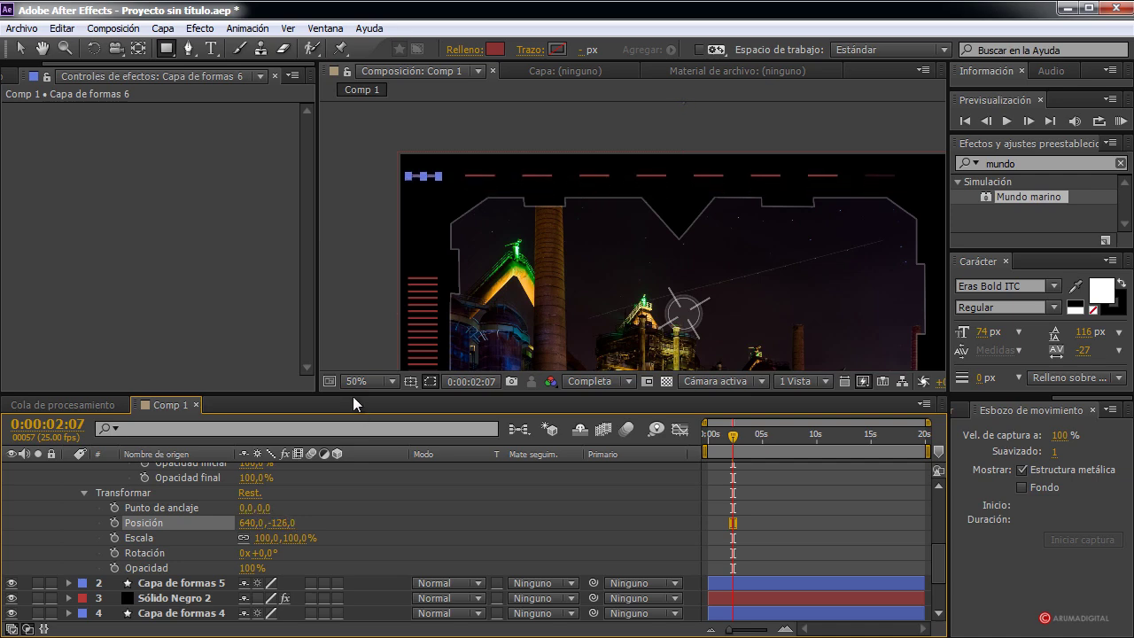
{"action": "scroll", "coordinate": [319, 513], "scroll_direction": "up", "scroll_amount": 1}
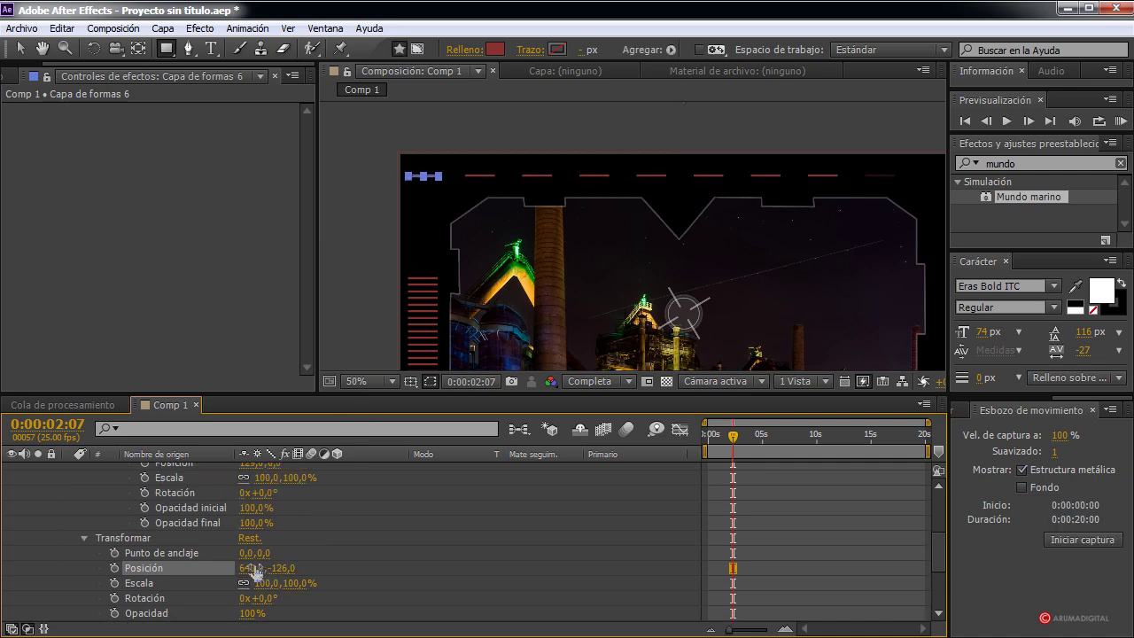
{"action": "left_click_drag", "start_coordinate": [255, 572], "coordinate": [754, 551]}
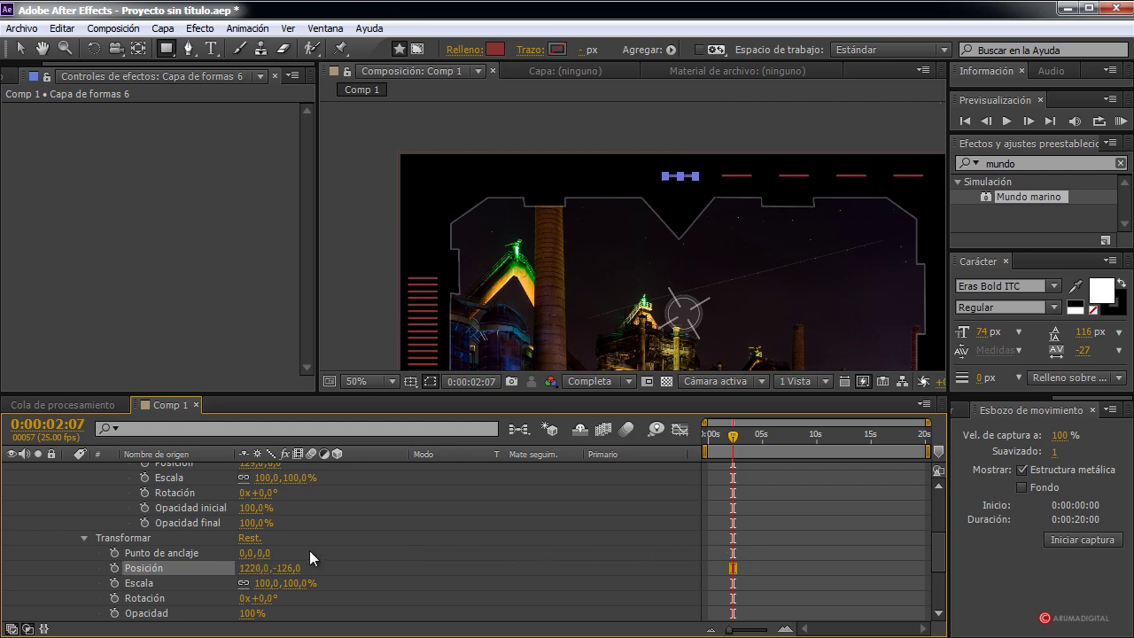
Step: Set the Capa de formas 6 repeater's offset (Desplazamiento) to -4,0 and its copies to 3, and preview the bars over time
{"action": "scroll", "coordinate": [309, 550], "scroll_direction": "up", "scroll_amount": 2}
{"action": "mouse_move", "coordinate": [249, 492]}
{"action": "left_mouse_down"}
{"action": "mouse_move", "coordinate": [235, 493]}
{"action": "mouse_move", "coordinate": [246, 495]}
{"action": "left_mouse_up"}
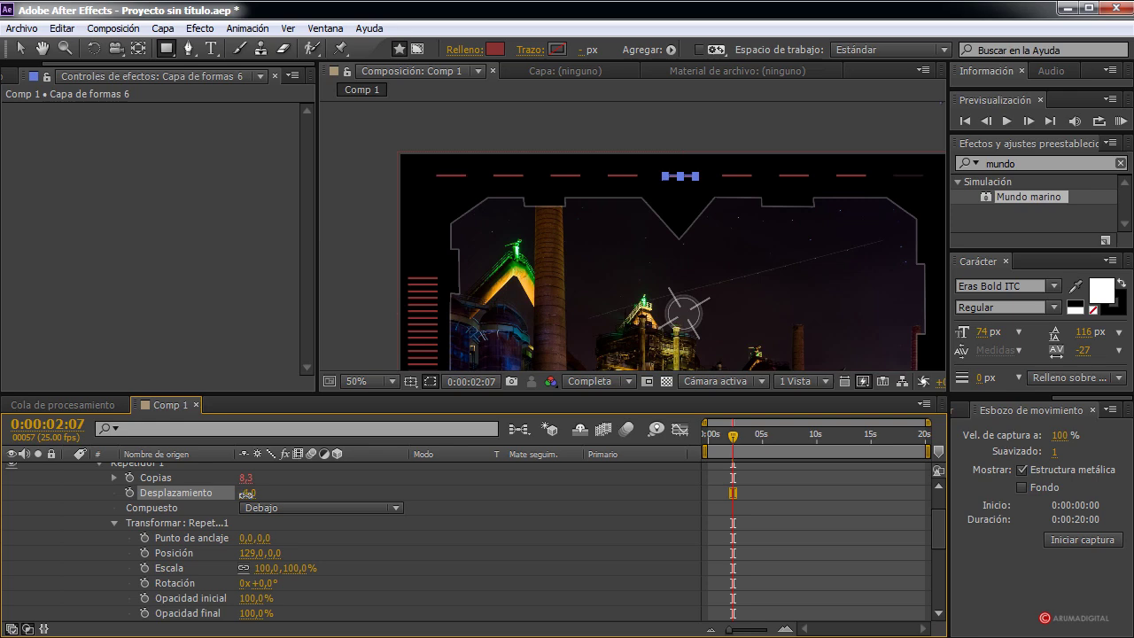
{"action": "left_click", "coordinate": [246, 479]}
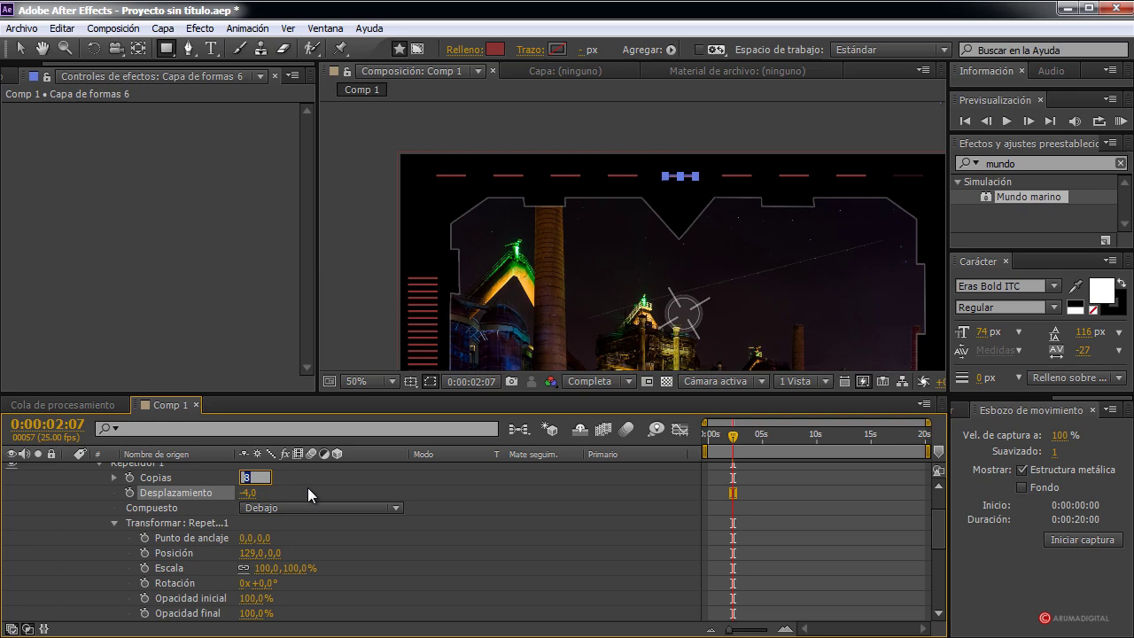
{"action": "type", "text": "43"}
{"action": "key", "text": "Return"}
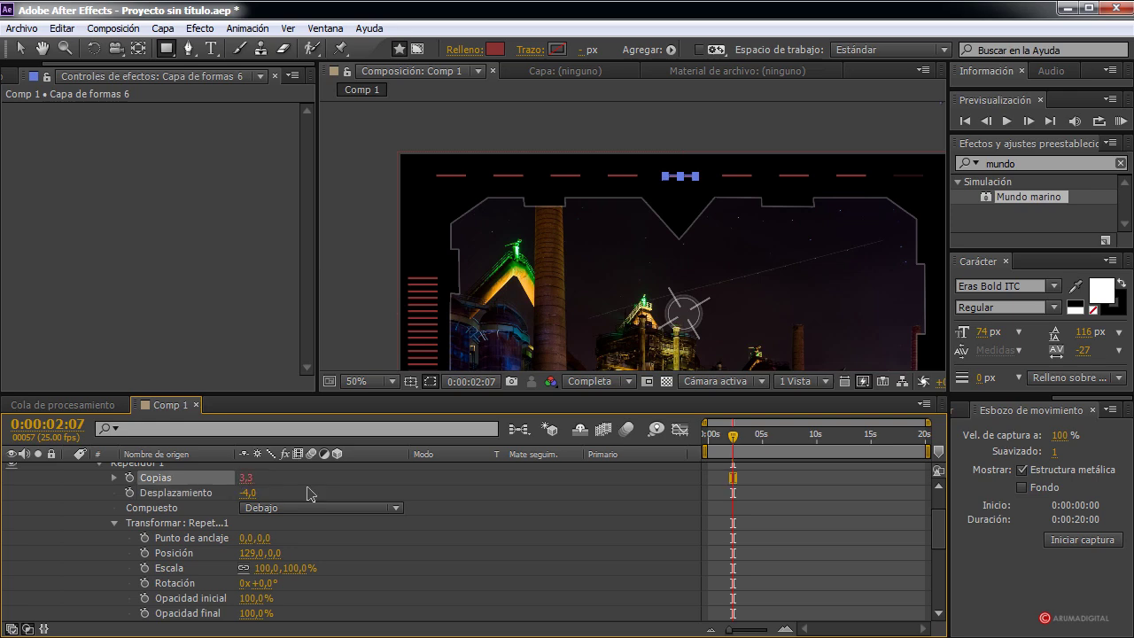
{"action": "left_click_drag", "start_coordinate": [732, 435], "coordinate": [781, 441]}
{"action": "key", "text": "space"}
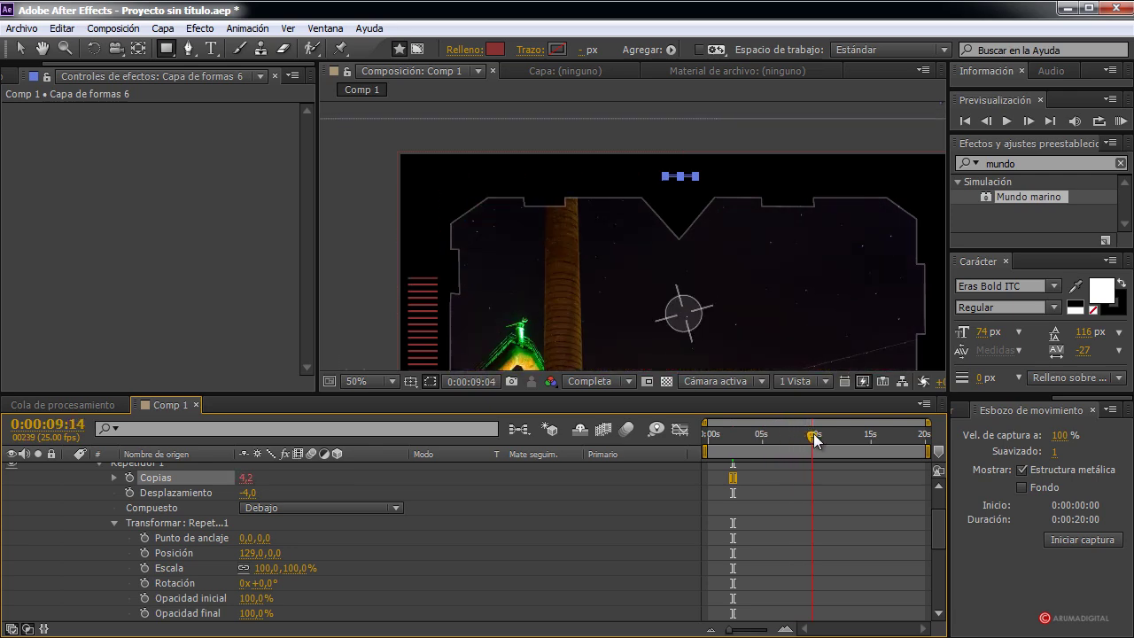
Step: Change the fill colour of the Capa de formas 6 bars to blue
{"action": "left_click", "coordinate": [496, 49]}
{"action": "left_click_drag", "start_coordinate": [768, 417], "coordinate": [768, 417]}
{"action": "left_click", "coordinate": [894, 329]}
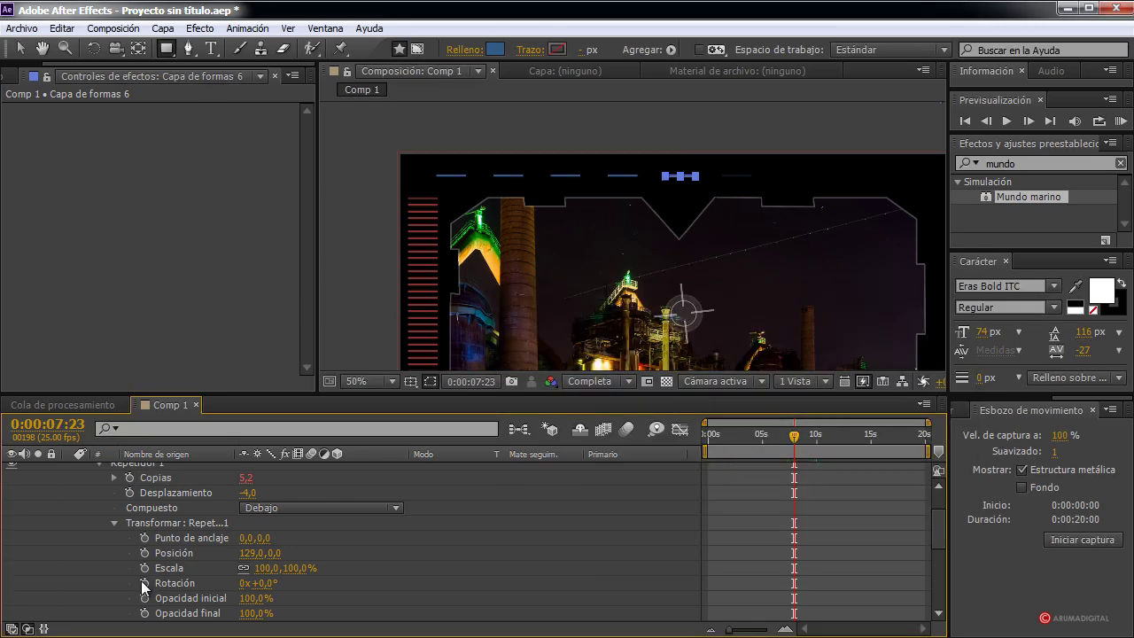
Step: Unlink the scale of Rectángulo 1 in Capa de formas 6 and set it to 117,0, 454,0% to thicken the bars
{"action": "scroll", "coordinate": [139, 541], "scroll_direction": "up", "scroll_amount": 3}
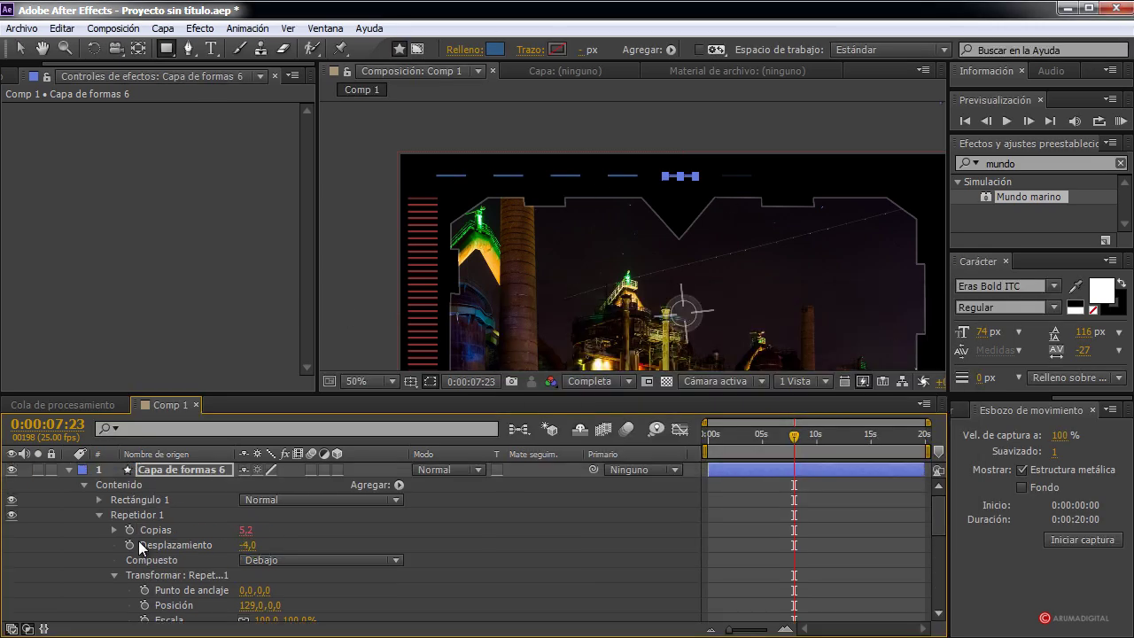
{"action": "left_click", "coordinate": [98, 500]}
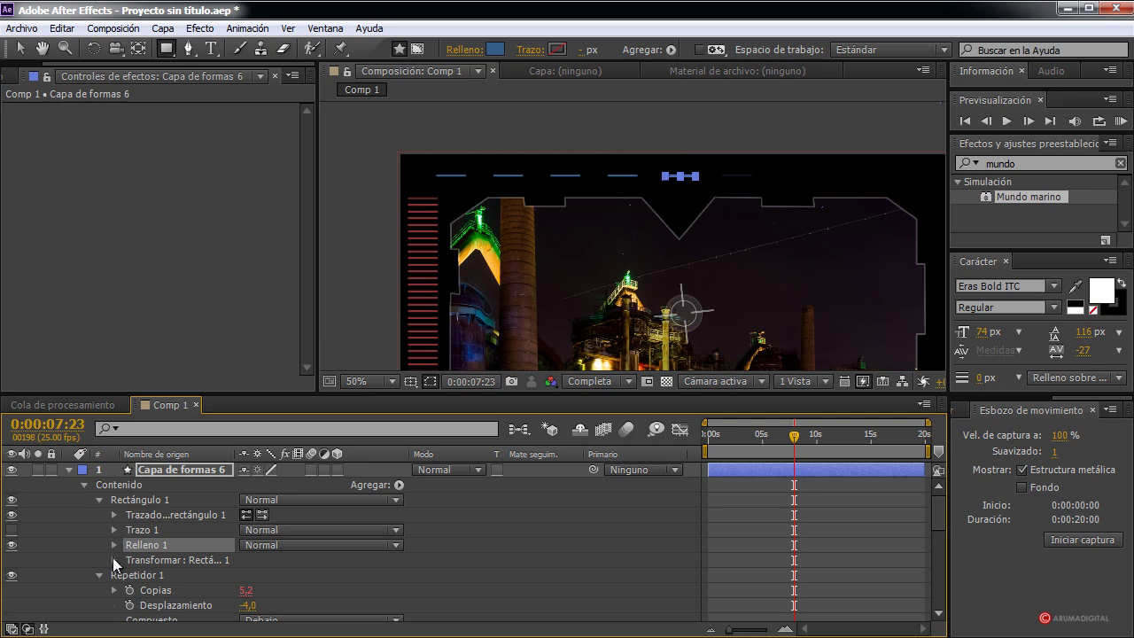
{"action": "left_click", "coordinate": [112, 560]}
{"action": "scroll", "coordinate": [118, 568], "scroll_direction": "down", "scroll_amount": 1}
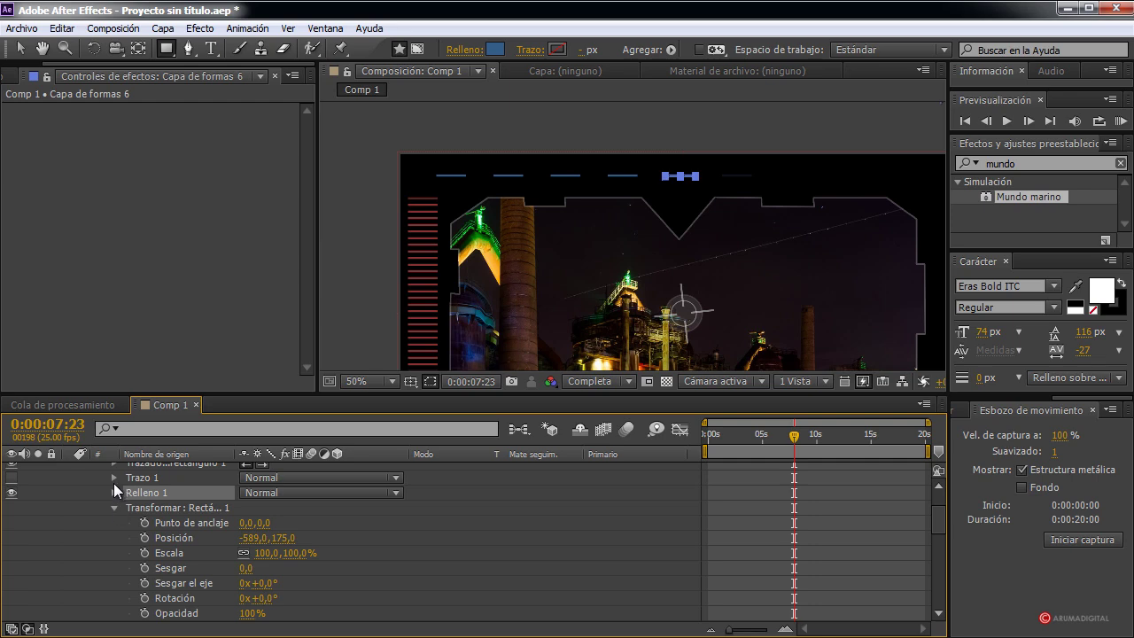
{"action": "left_click_drag", "start_coordinate": [268, 555], "coordinate": [285, 555]}
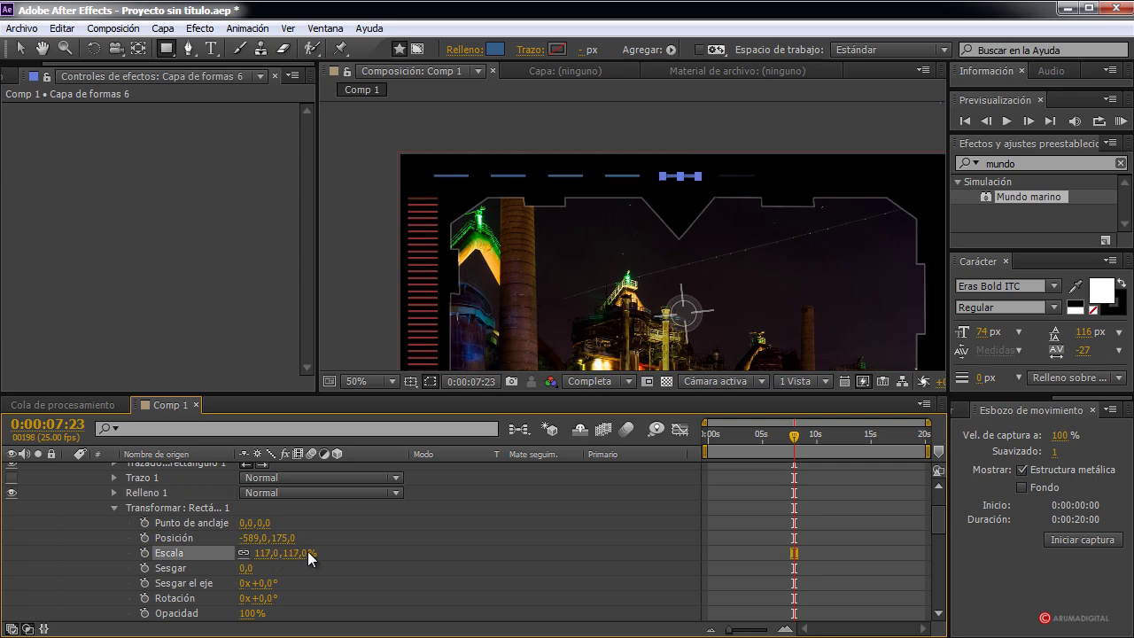
{"action": "left_click", "coordinate": [247, 553]}
{"action": "left_click_drag", "start_coordinate": [291, 554], "coordinate": [572, 533]}
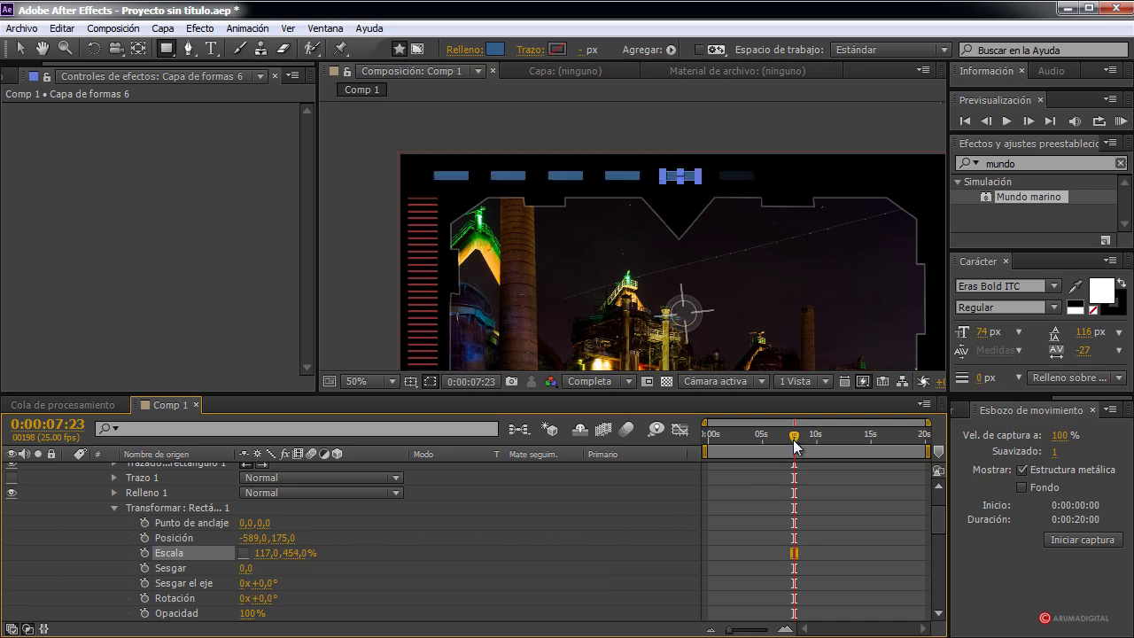
{"action": "mouse_move", "coordinate": [795, 446]}
{"action": "left_mouse_down"}
{"action": "mouse_move", "coordinate": [746, 435]}
{"action": "mouse_move", "coordinate": [793, 436]}
{"action": "left_mouse_up"}
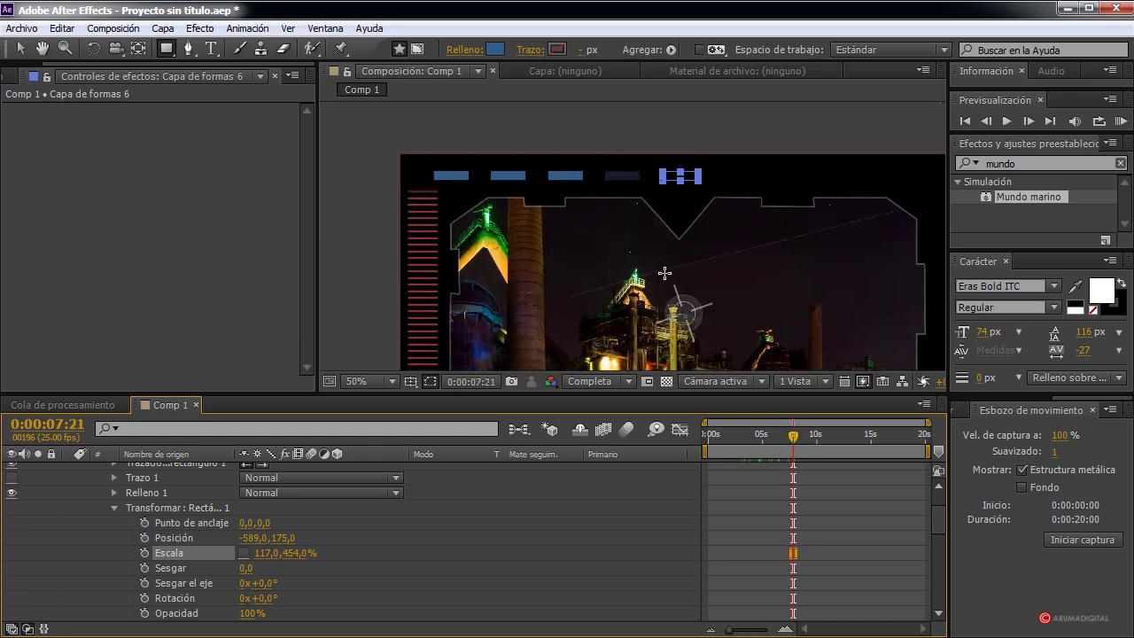
Step: Set the Capa de formas 6 repeater's offset (Desplazamiento) to 0,0 and preview the blue bars over time
{"action": "key", "text": "comma"}
{"action": "key", "text": "period"}
{"action": "scroll", "coordinate": [294, 542], "scroll_direction": "down", "scroll_amount": 2}
{"action": "scroll", "coordinate": [293, 542], "scroll_direction": "down", "scroll_amount": 3}
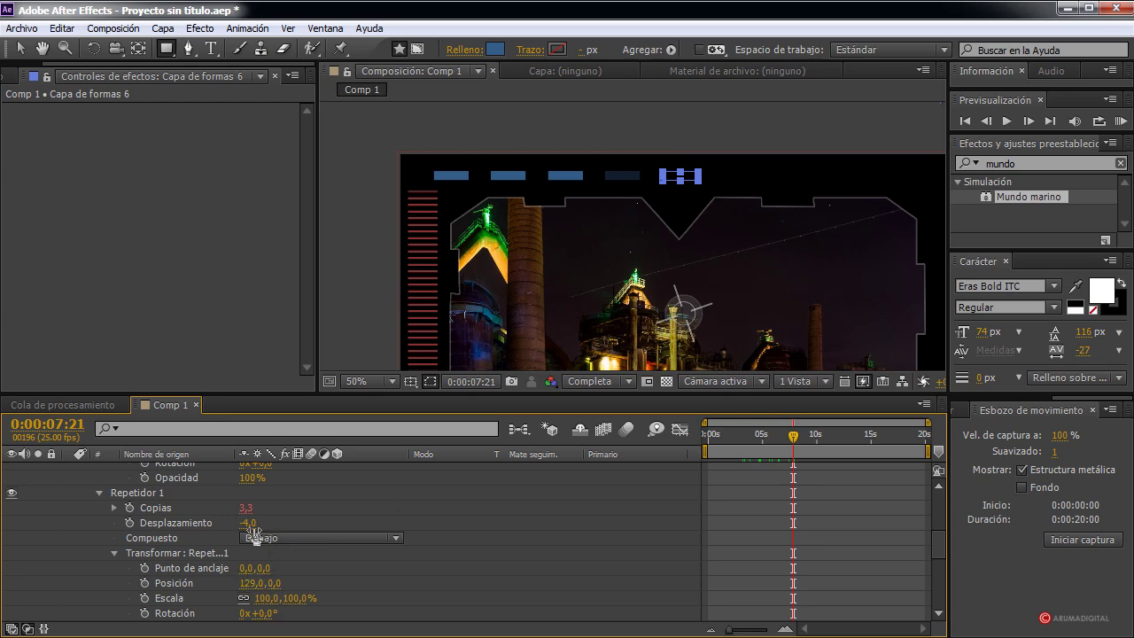
{"action": "left_click_drag", "start_coordinate": [252, 531], "coordinate": [254, 524]}
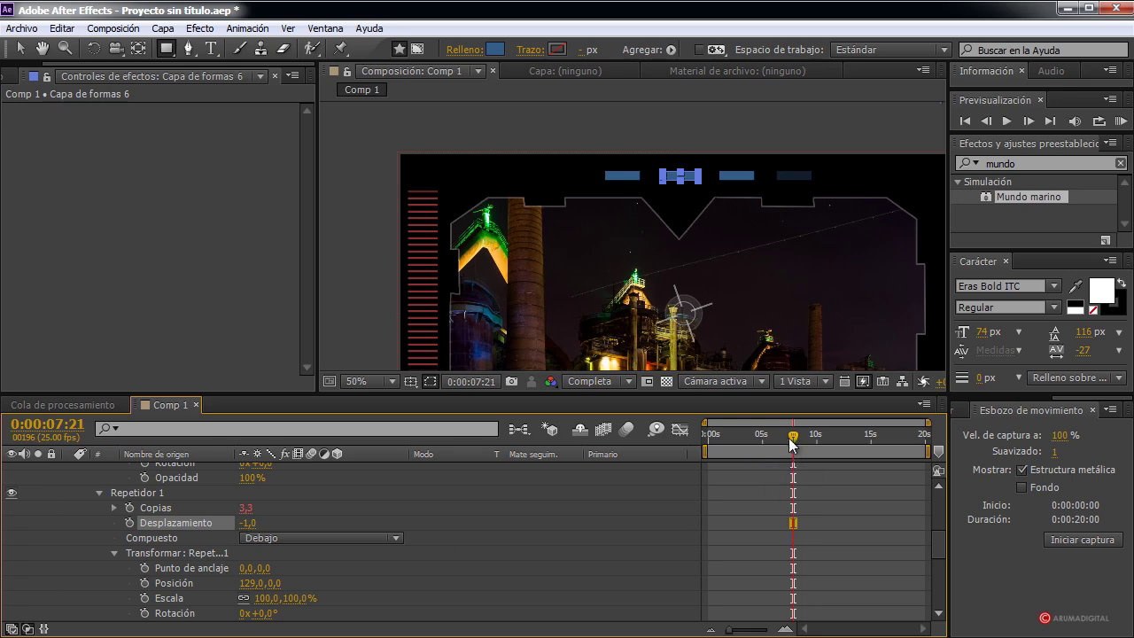
{"action": "mouse_move", "coordinate": [791, 442]}
{"action": "left_mouse_down"}
{"action": "mouse_move", "coordinate": [749, 438]}
{"action": "mouse_move", "coordinate": [795, 437]}
{"action": "mouse_move", "coordinate": [775, 436]}
{"action": "left_mouse_up"}
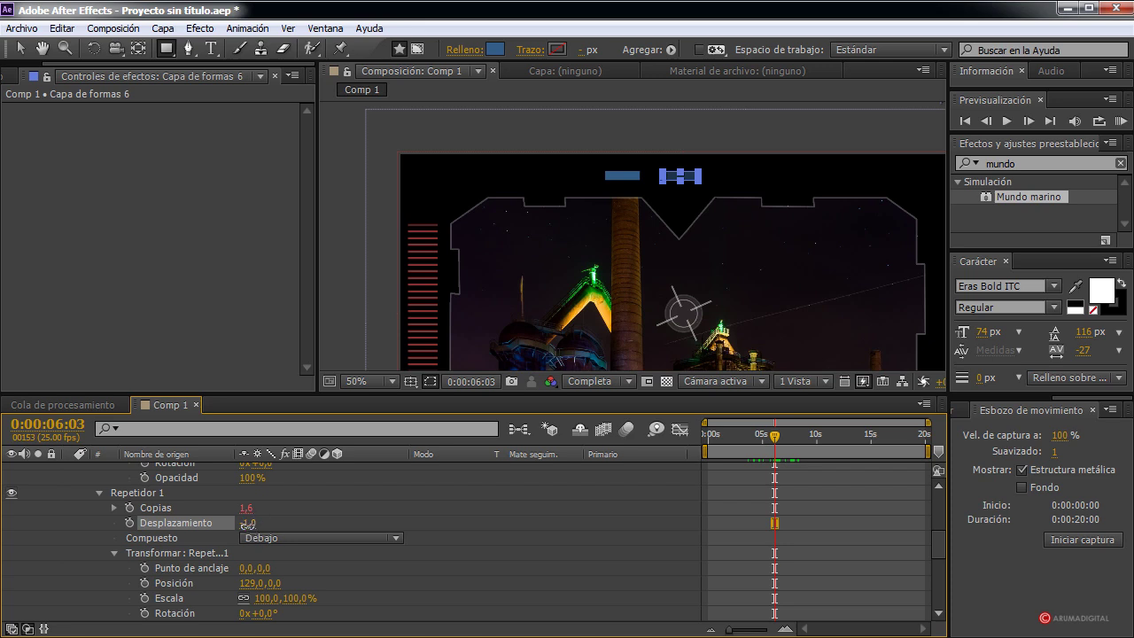
{"action": "left_click", "coordinate": [246, 523]}
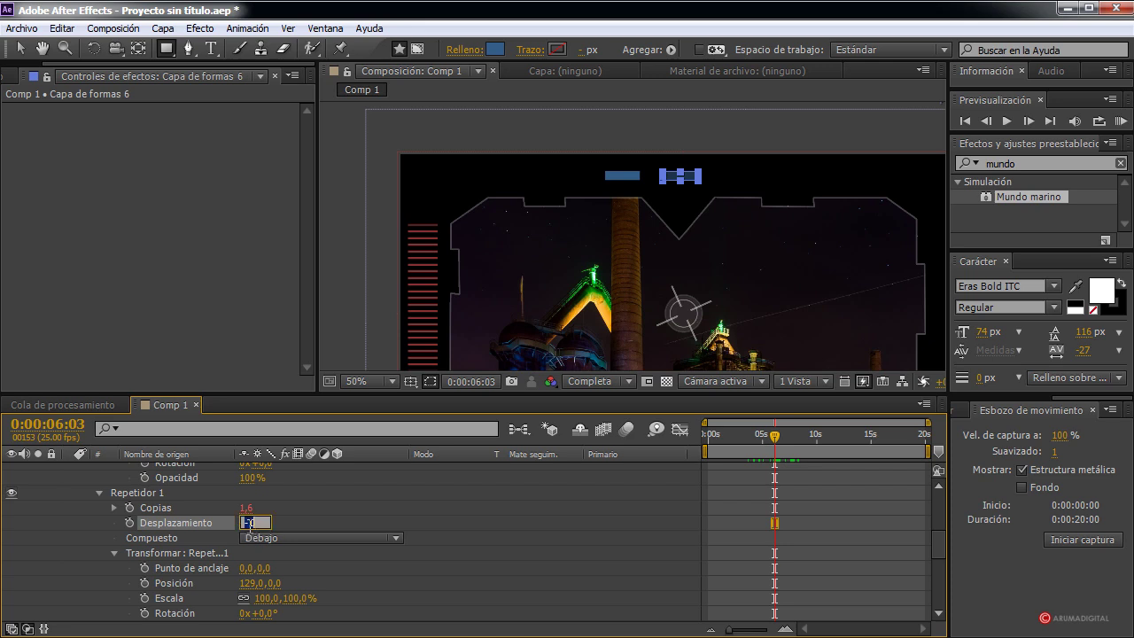
{"action": "type", "text": "0"}
{"action": "key", "text": "Return"}
{"action": "left_click", "coordinate": [317, 514]}
{"action": "left_click_drag", "start_coordinate": [757, 428], "coordinate": [775, 443]}
{"action": "key", "text": "comma"}
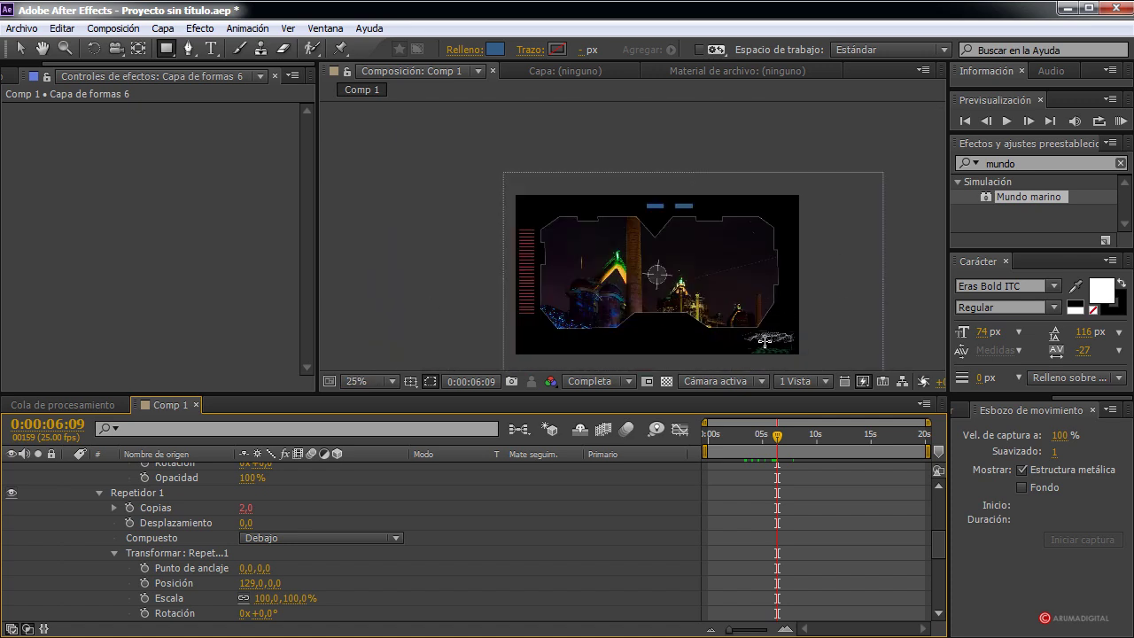
Step: Move the Sólido Negro 2 wave into the upper-right corner inside the goggle frame, at about position 1030,8, 168,4
{"action": "scroll", "coordinate": [268, 512], "scroll_direction": "up", "scroll_amount": 10}
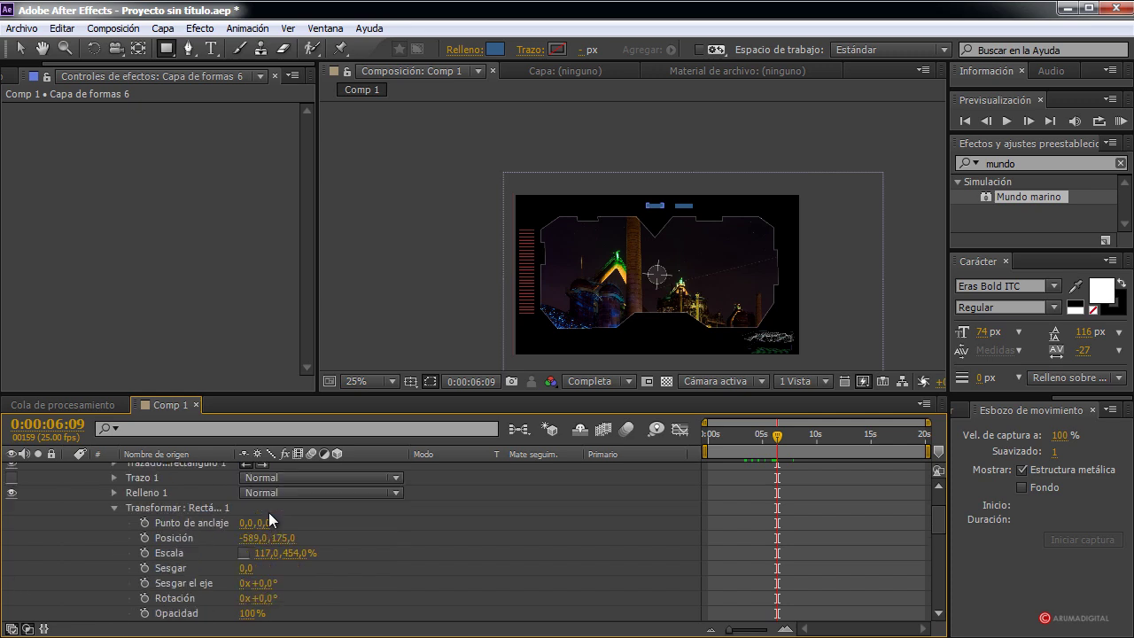
{"action": "left_click", "coordinate": [70, 470]}
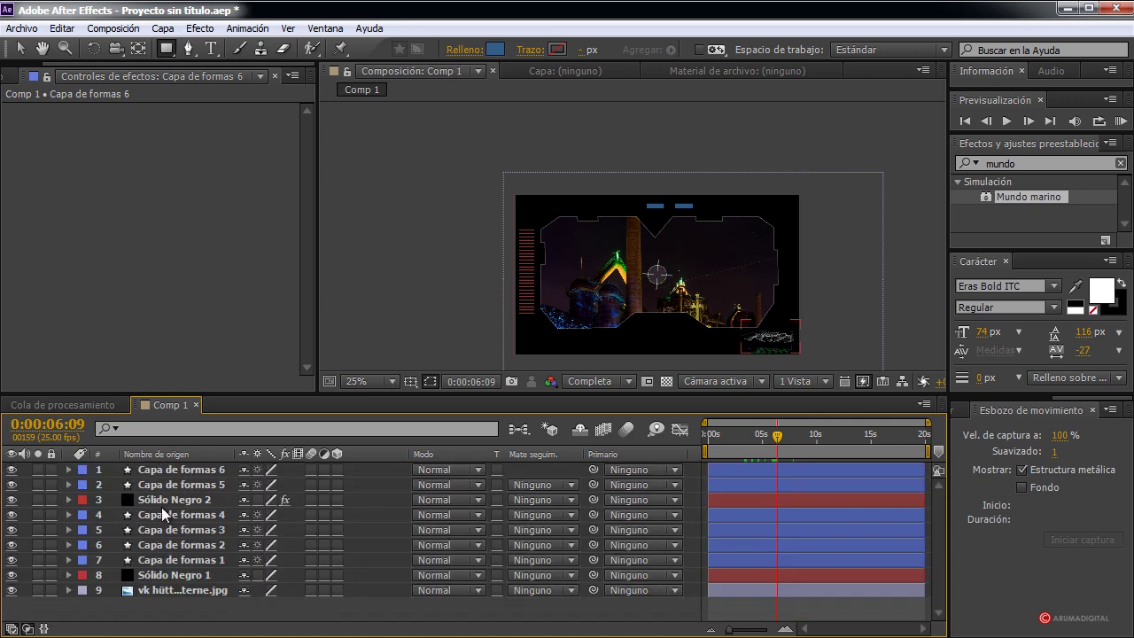
{"action": "left_click", "coordinate": [164, 501]}
{"action": "left_click", "coordinate": [18, 49]}
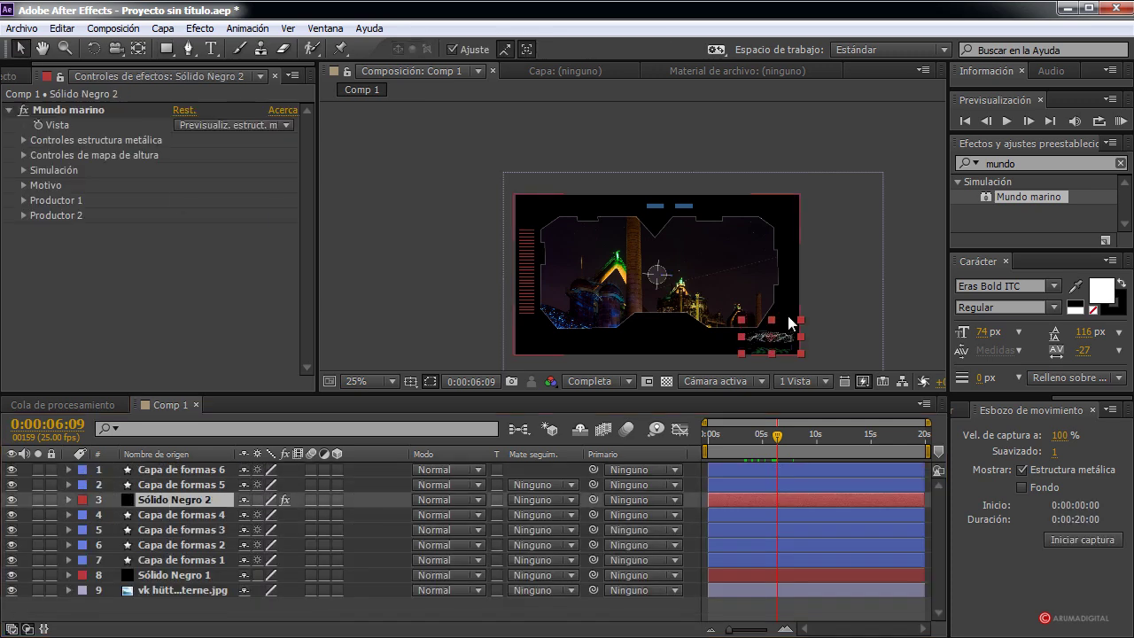
{"action": "left_click_drag", "start_coordinate": [776, 330], "coordinate": [759, 233]}
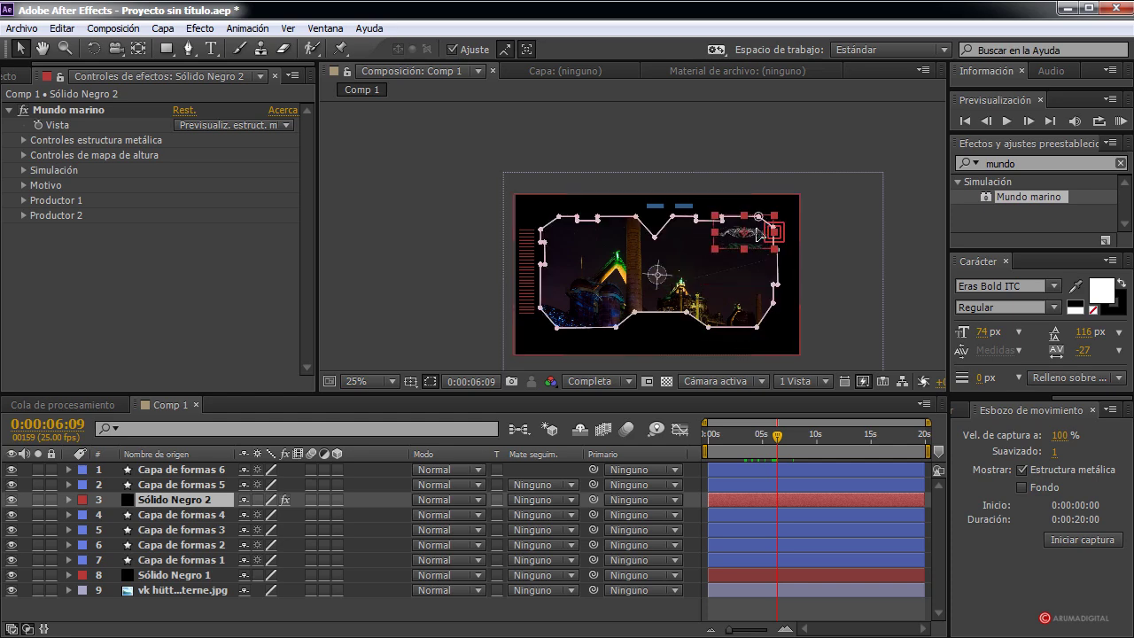
{"action": "left_click", "coordinate": [915, 255]}
{"action": "key", "text": "period"}
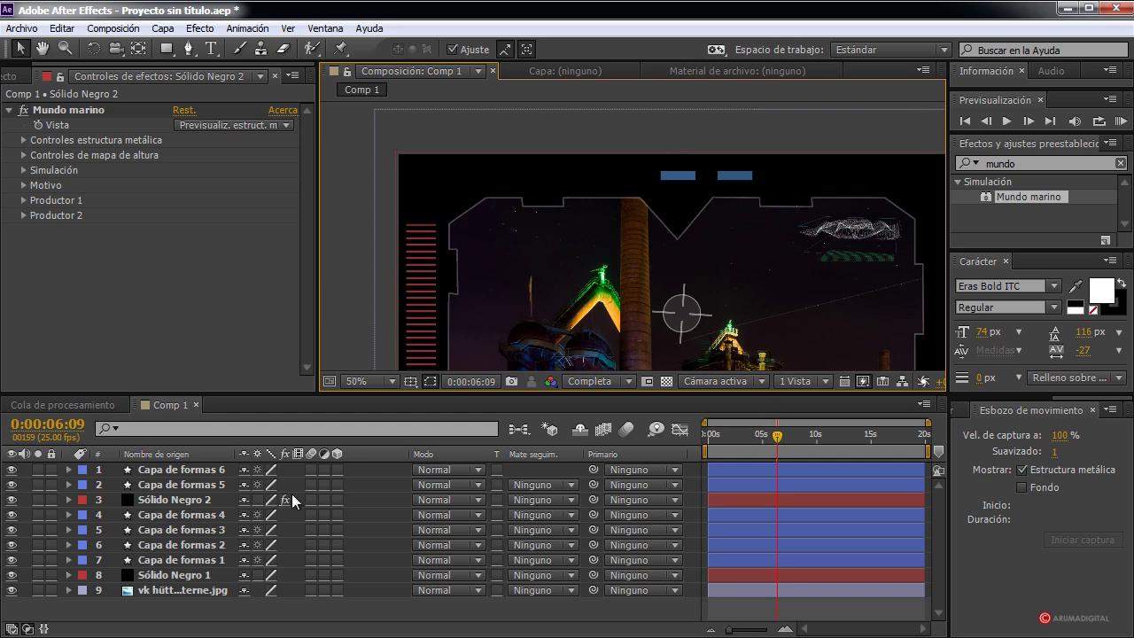
Step: Lower the Sólido Negro 2 layer's opacity to 61%, preview it at another time and collapse the layer
{"action": "left_click", "coordinate": [160, 499]}
{"action": "left_click", "coordinate": [68, 499]}
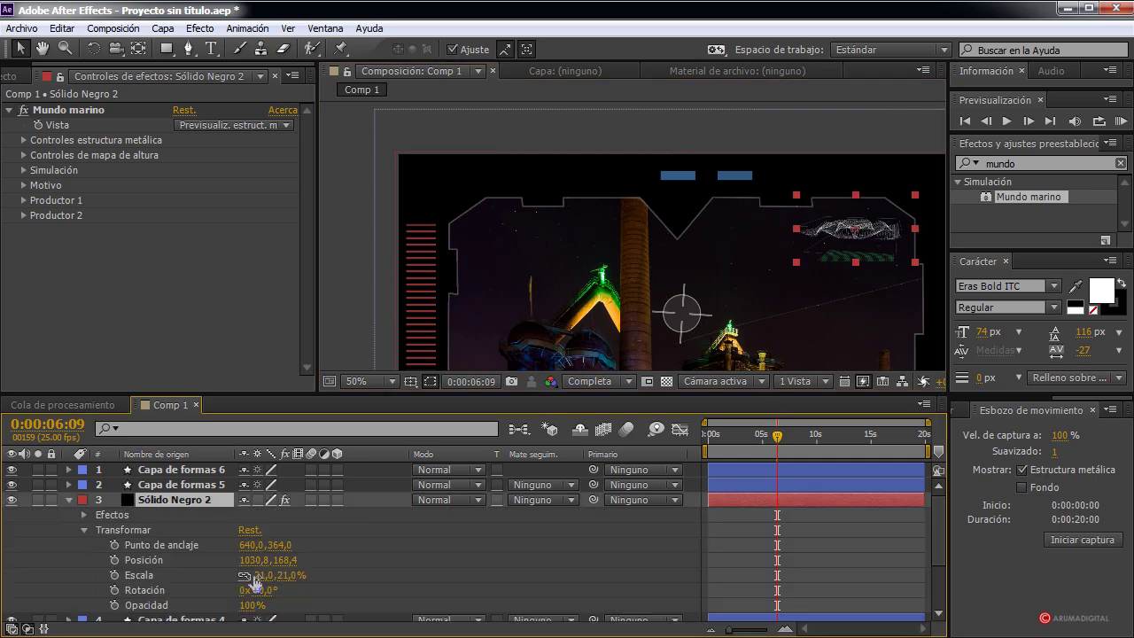
{"action": "left_click_drag", "start_coordinate": [252, 605], "coordinate": [212, 601]}
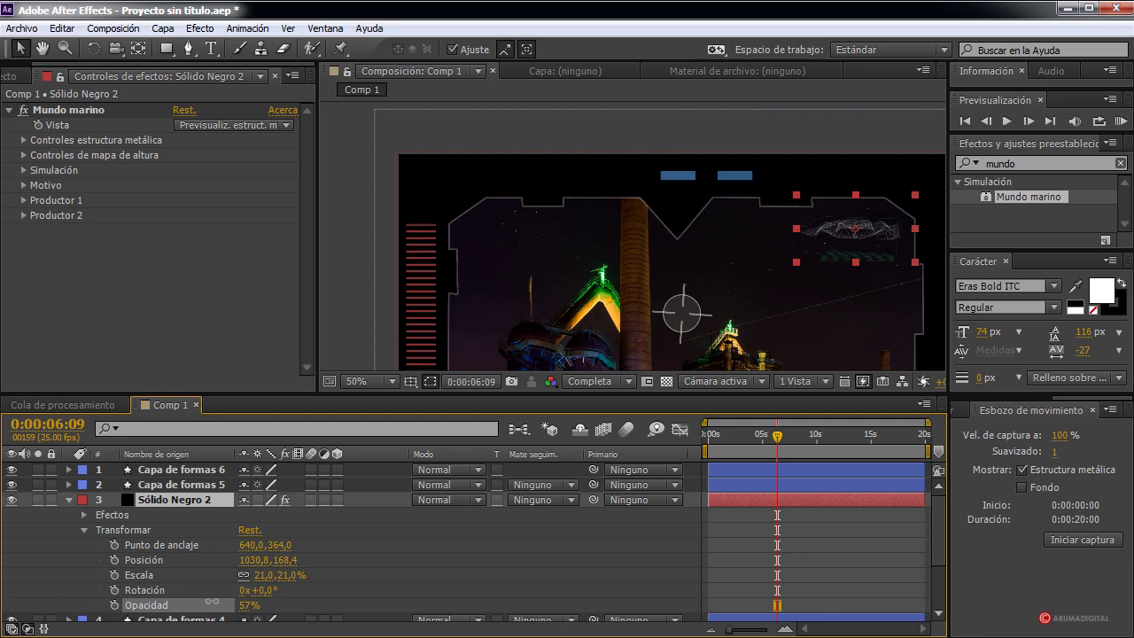
{"action": "left_click", "coordinate": [343, 125]}
{"action": "scroll", "coordinate": [374, 250], "scroll_direction": "down", "scroll_amount": 2}
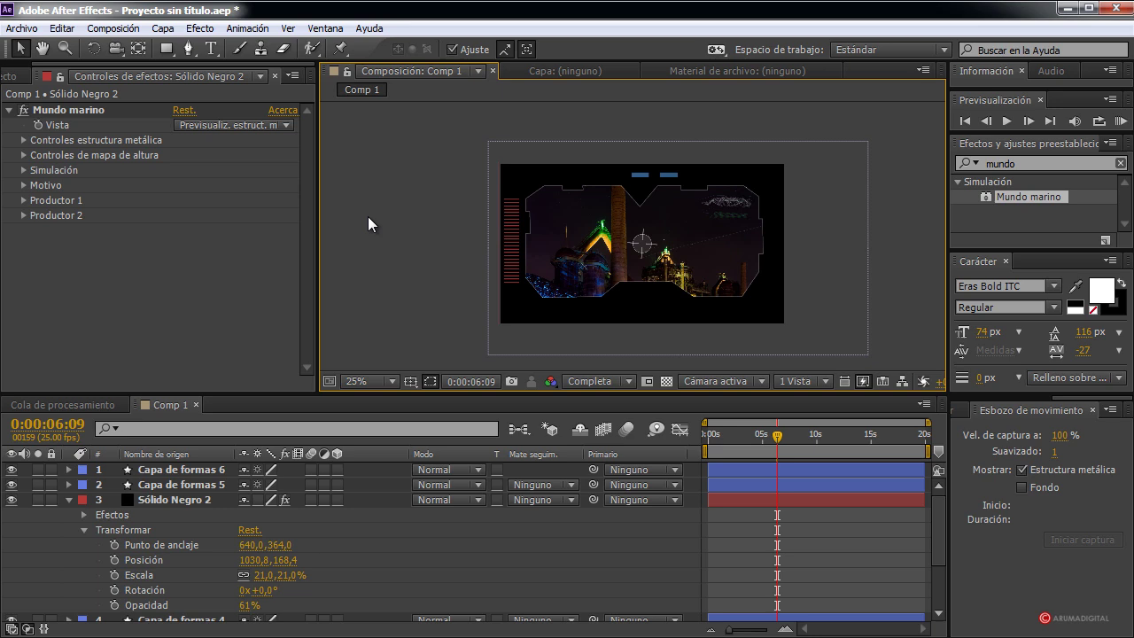
{"action": "scroll", "coordinate": [386, 224], "scroll_direction": "up", "scroll_amount": 2}
{"action": "scroll", "coordinate": [386, 224], "scroll_direction": "down", "scroll_amount": 2}
{"action": "left_click_drag", "start_coordinate": [777, 434], "coordinate": [751, 439]}
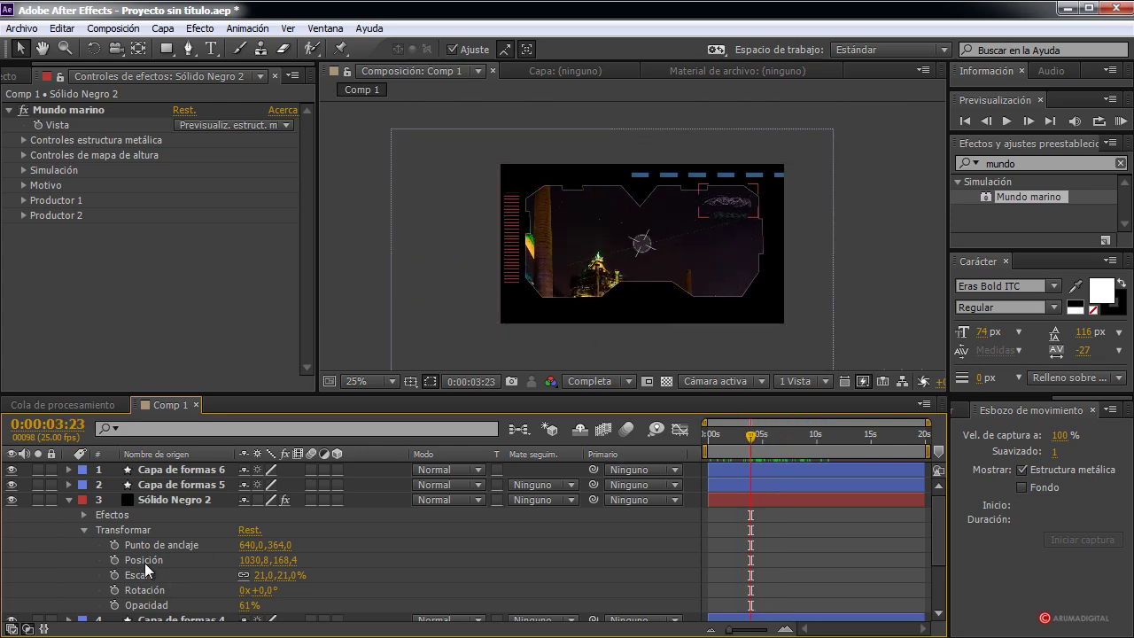
{"action": "left_click", "coordinate": [69, 499]}
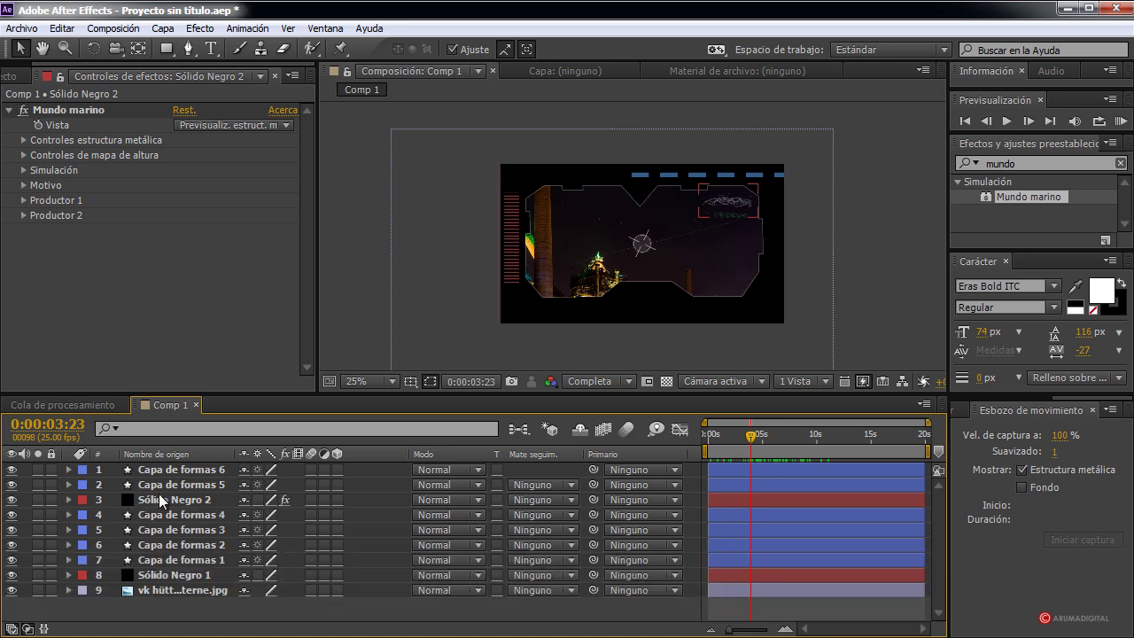
{"action": "left_click", "coordinate": [159, 500]}
{"action": "left_click", "coordinate": [210, 617]}
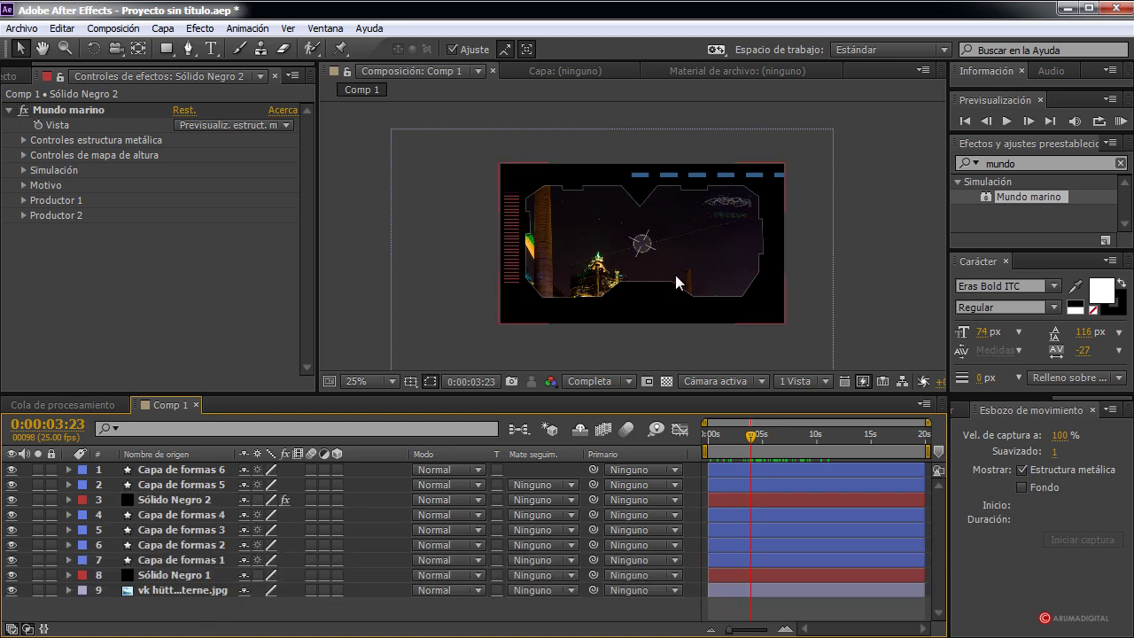
Step: Add a new adjustment layer directly above the vk hütte mit sterne.jpg image layer
{"action": "key", "text": "period"}
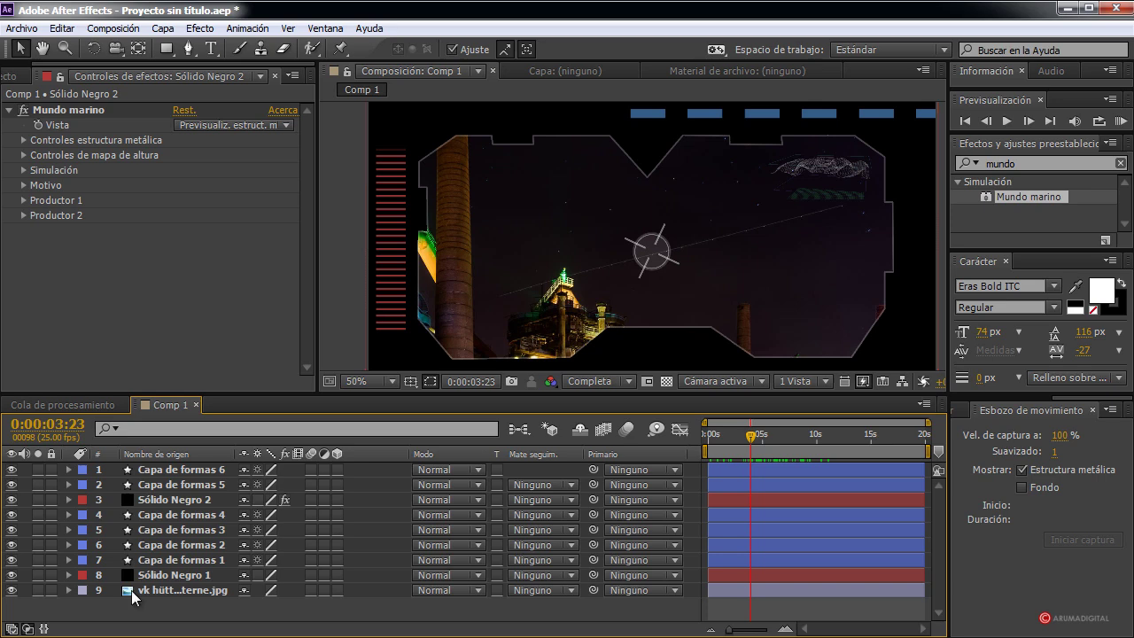
{"action": "left_click", "coordinate": [202, 594]}
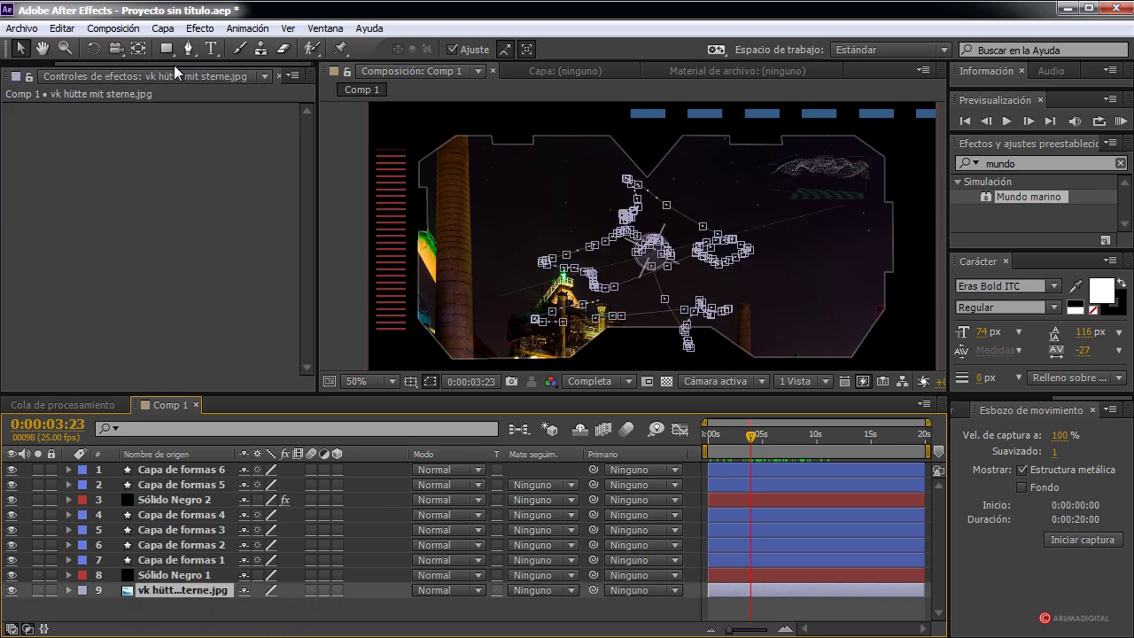
{"action": "left_click", "coordinate": [163, 29]}
{"action": "mouse_move", "coordinate": [190, 48]}
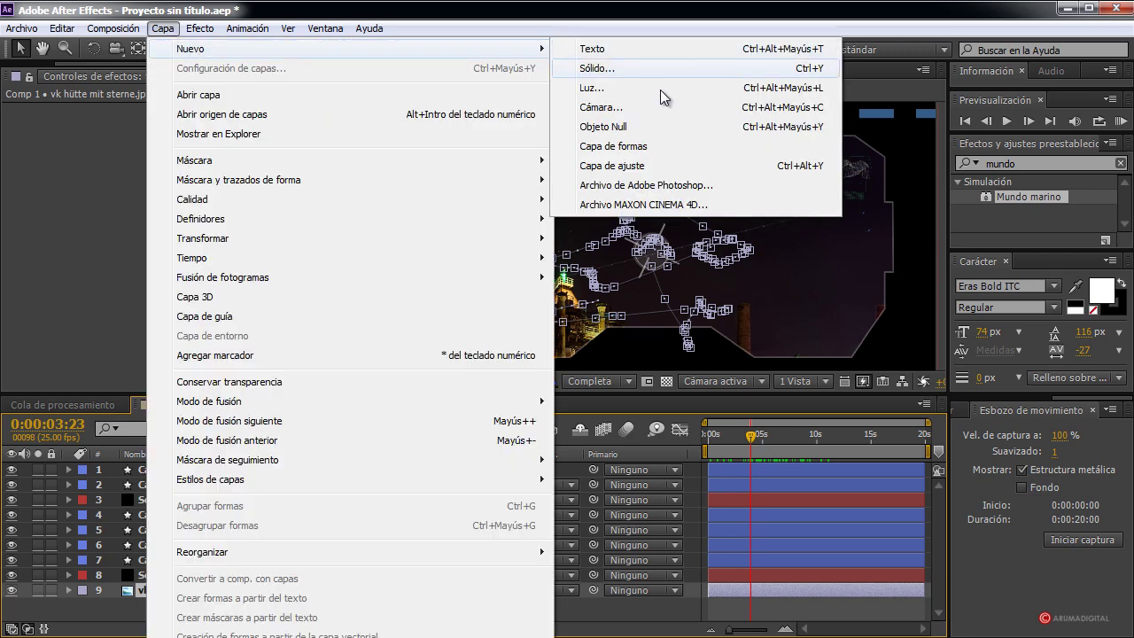
{"action": "left_click", "coordinate": [611, 166]}
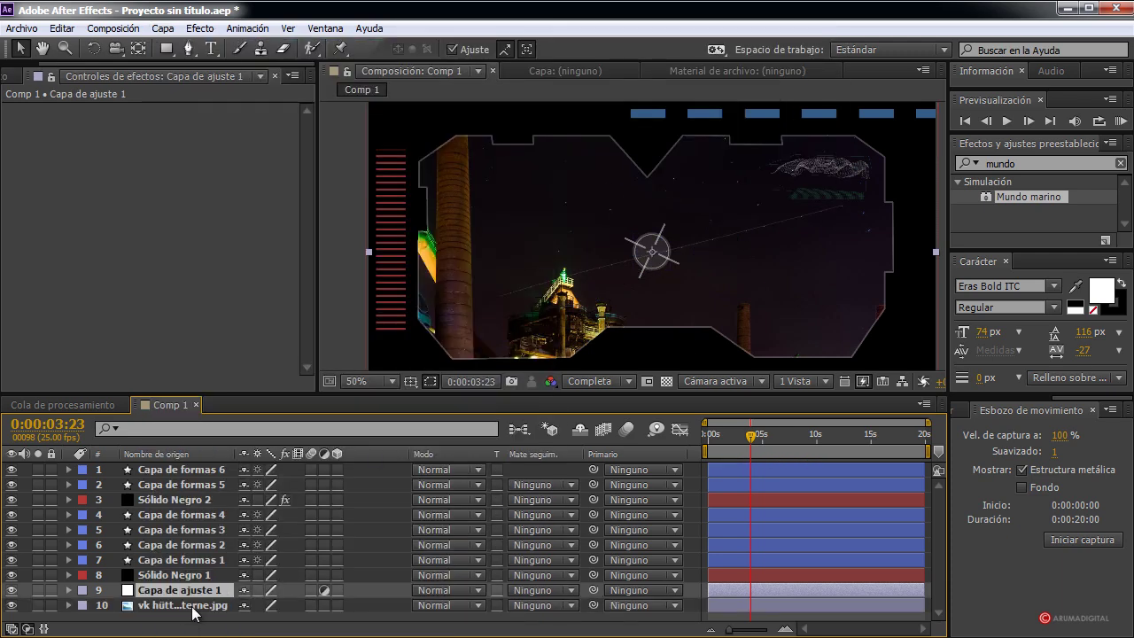
Step: Search the effects for "desenfo" and look through the listed blur effects
{"action": "left_click", "coordinate": [193, 607]}
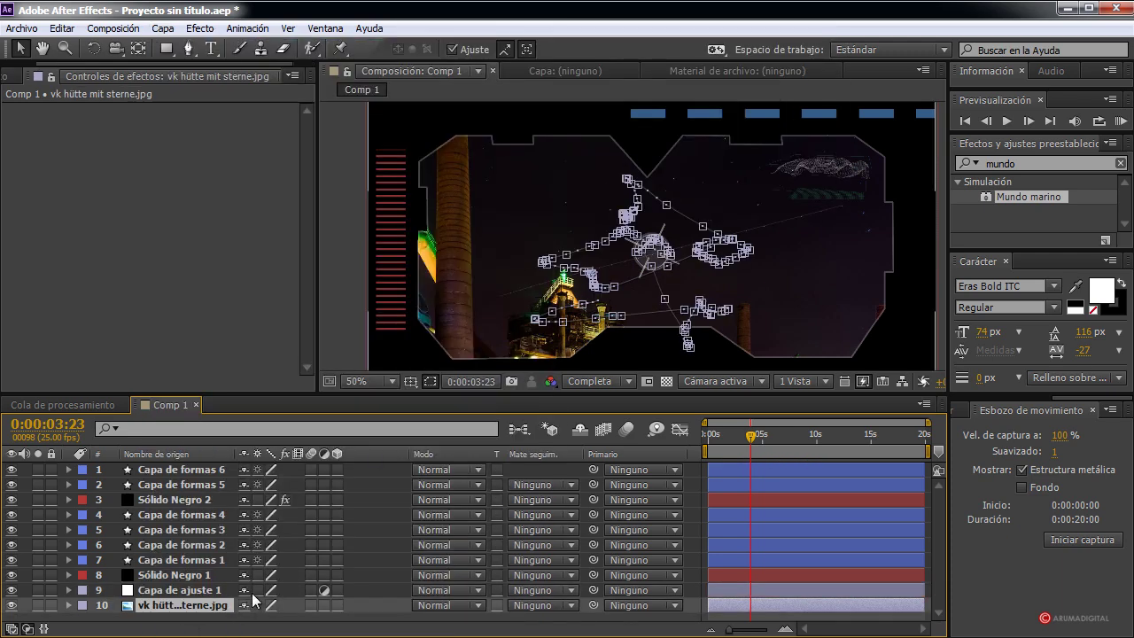
{"action": "double_click", "coordinate": [1027, 163]}
{"action": "type", "text": "desen"}
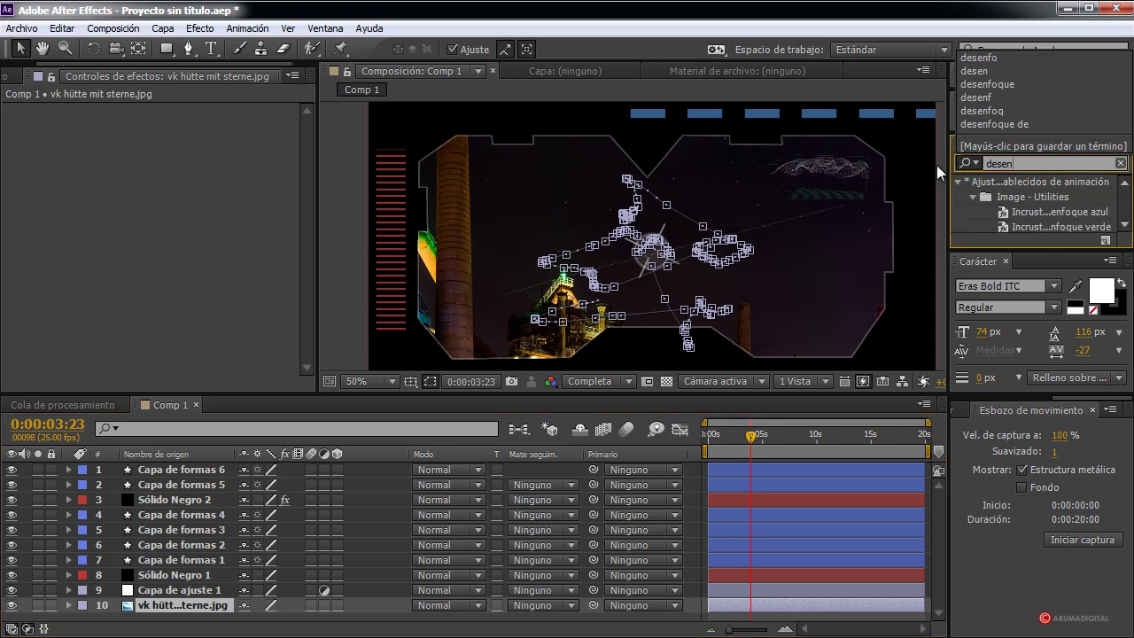
{"action": "type", "text": "fo"}
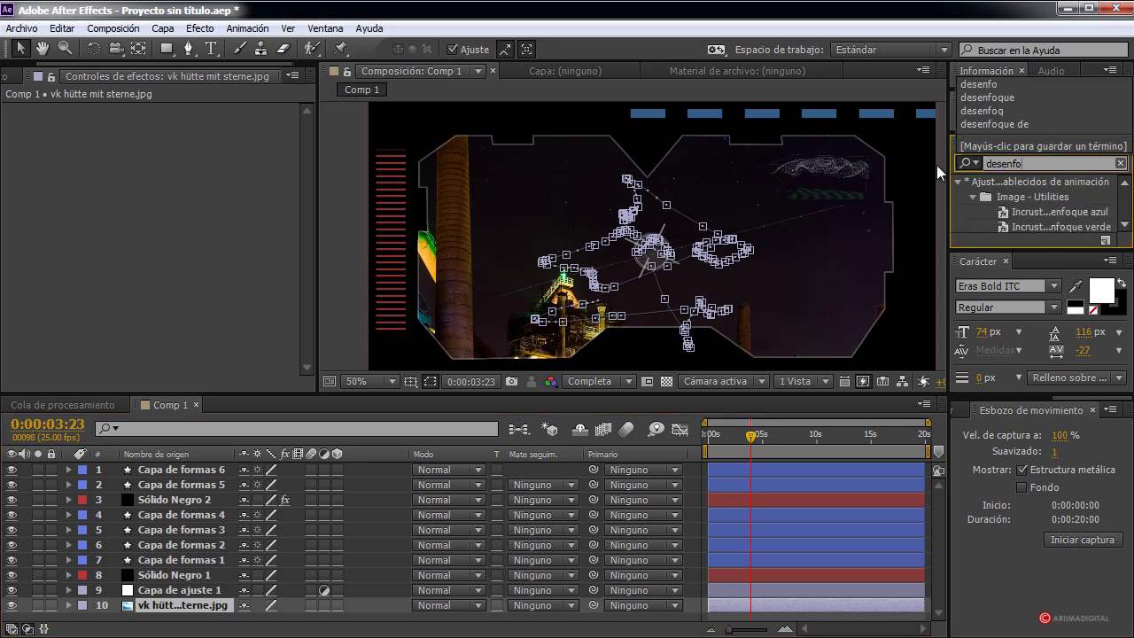
{"action": "left_click", "coordinate": [1125, 223]}
{"action": "left_click", "coordinate": [1125, 223]}
{"action": "left_click", "coordinate": [1125, 223]}
{"action": "left_click", "coordinate": [1124, 224]}
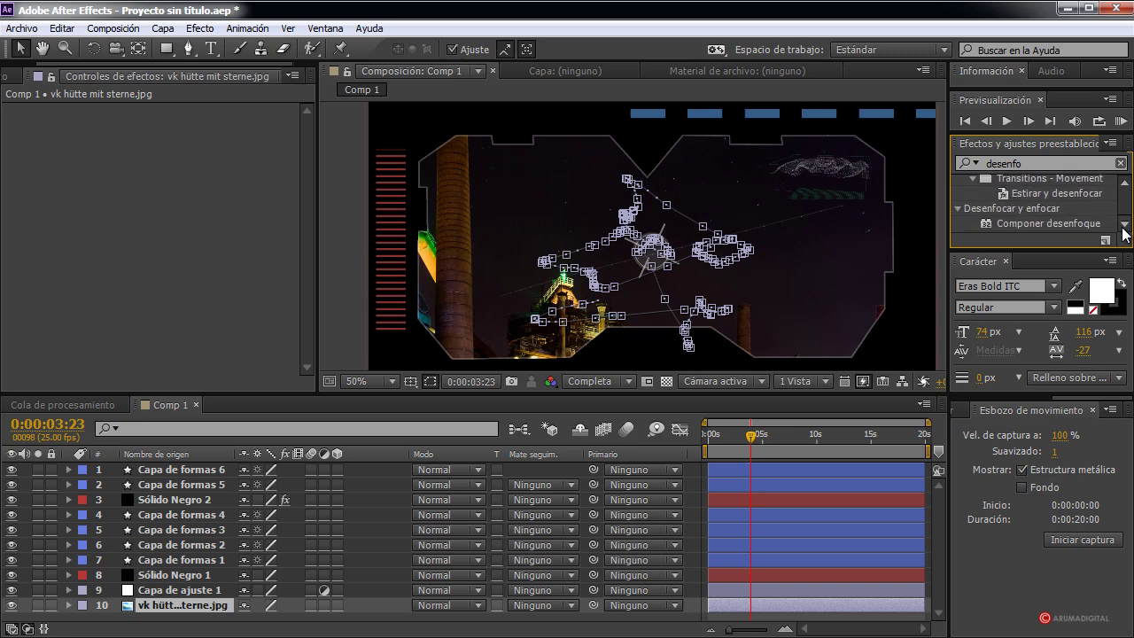
{"action": "left_click", "coordinate": [1125, 223]}
{"action": "left_click", "coordinate": [1125, 223]}
{"action": "left_click", "coordinate": [1125, 223]}
{"action": "left_click", "coordinate": [1125, 223]}
{"action": "left_click", "coordinate": [1125, 224]}
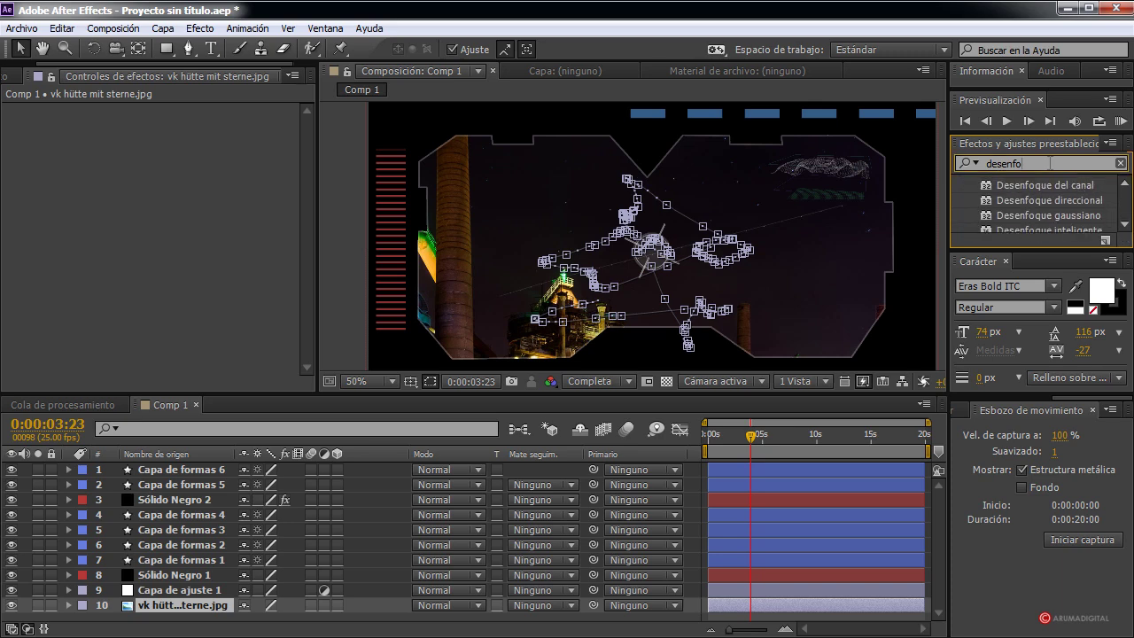
Step: Find "desenfoque de mo", apply the Desenfoque de movimiento de píxeles effect to Capa de ajuste 1 and preview it around 0:00:03:09
{"action": "left_click", "coordinate": [1050, 163]}
{"action": "type", "text": "que de mo"}
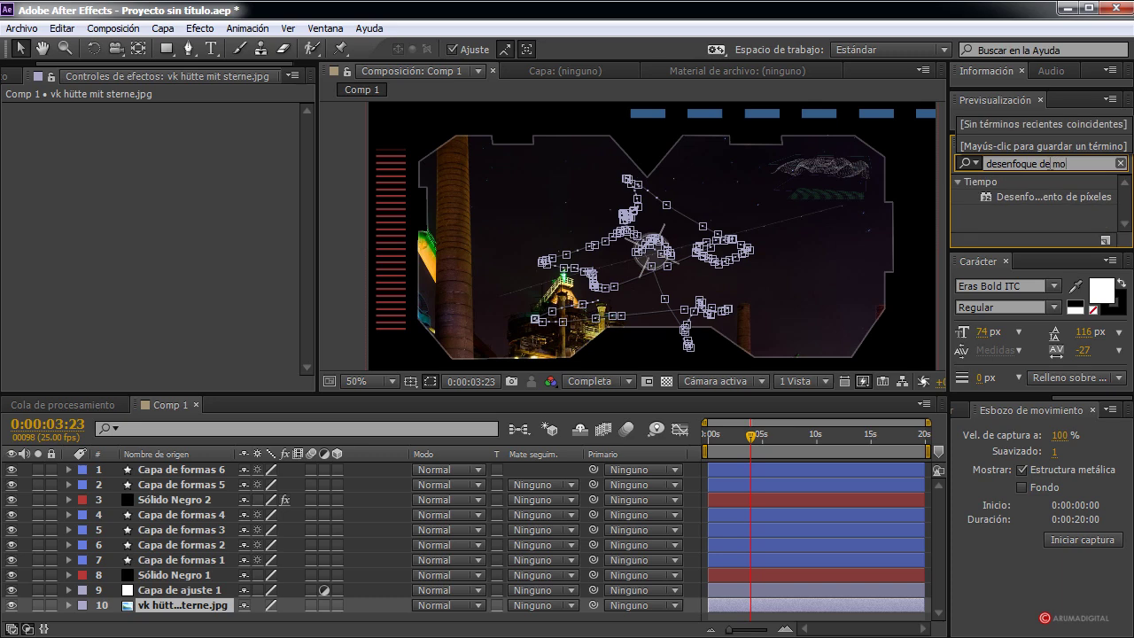
{"action": "left_click_drag", "start_coordinate": [1107, 198], "coordinate": [184, 594]}
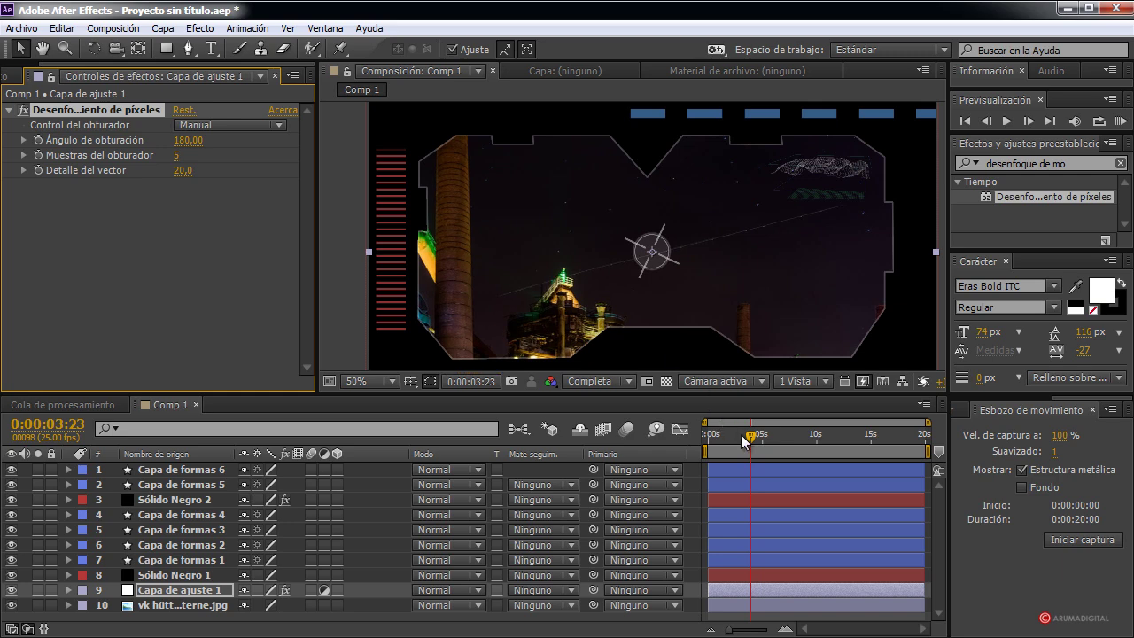
{"action": "left_click_drag", "start_coordinate": [742, 437], "coordinate": [738, 440]}
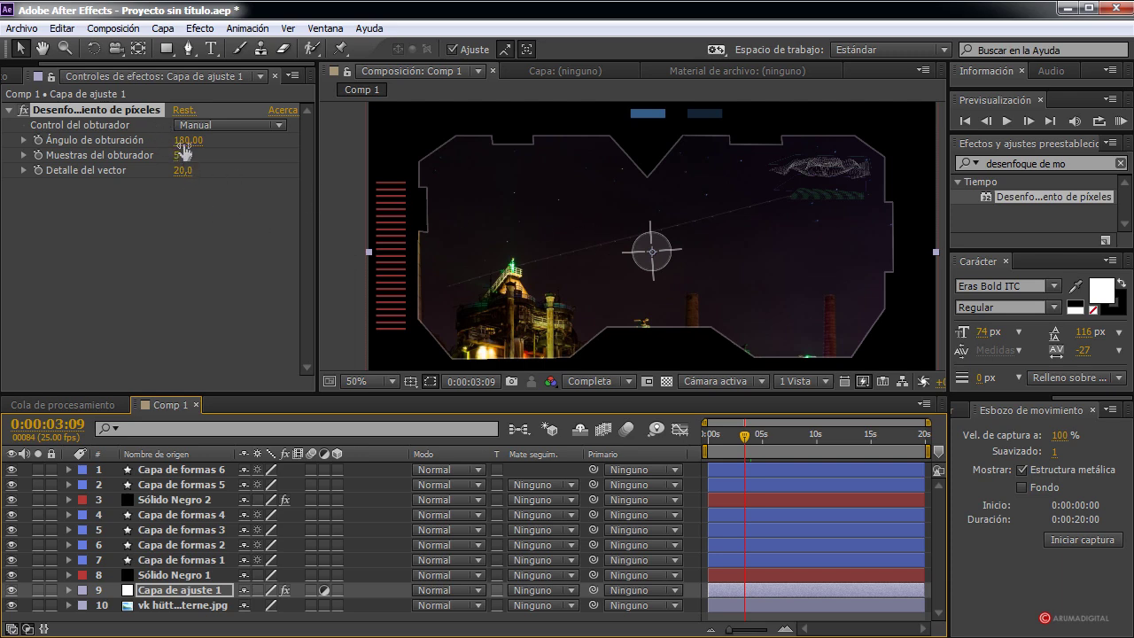
Step: Raise the pixel motion blur's shutter angle to 401 on Capa de ajuste 1, checking the blur at 0:00:02:07
{"action": "left_click_drag", "start_coordinate": [187, 140], "coordinate": [231, 142]}
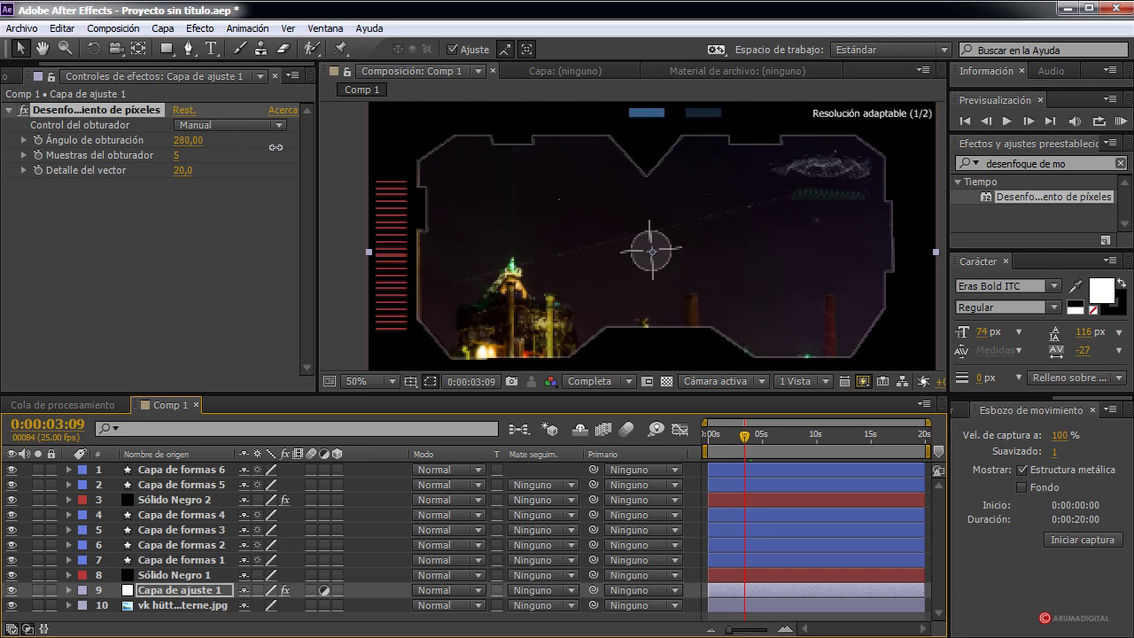
{"action": "left_click_drag", "start_coordinate": [323, 146], "coordinate": [326, 146]}
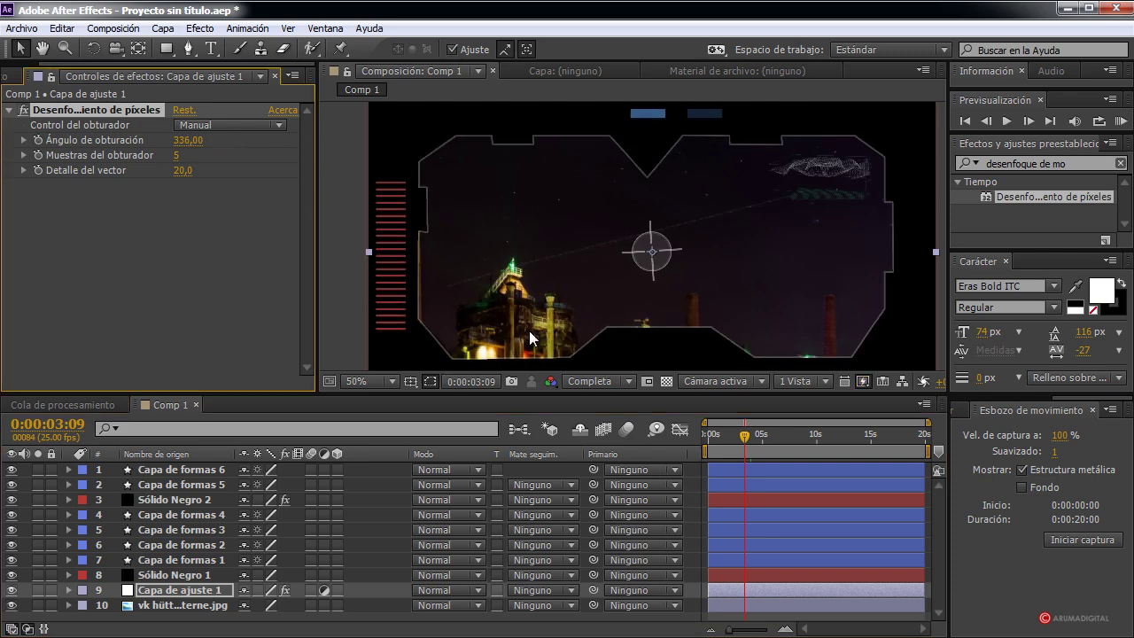
{"action": "left_click", "coordinate": [741, 438]}
{"action": "left_click_drag", "start_coordinate": [739, 438], "coordinate": [733, 439]}
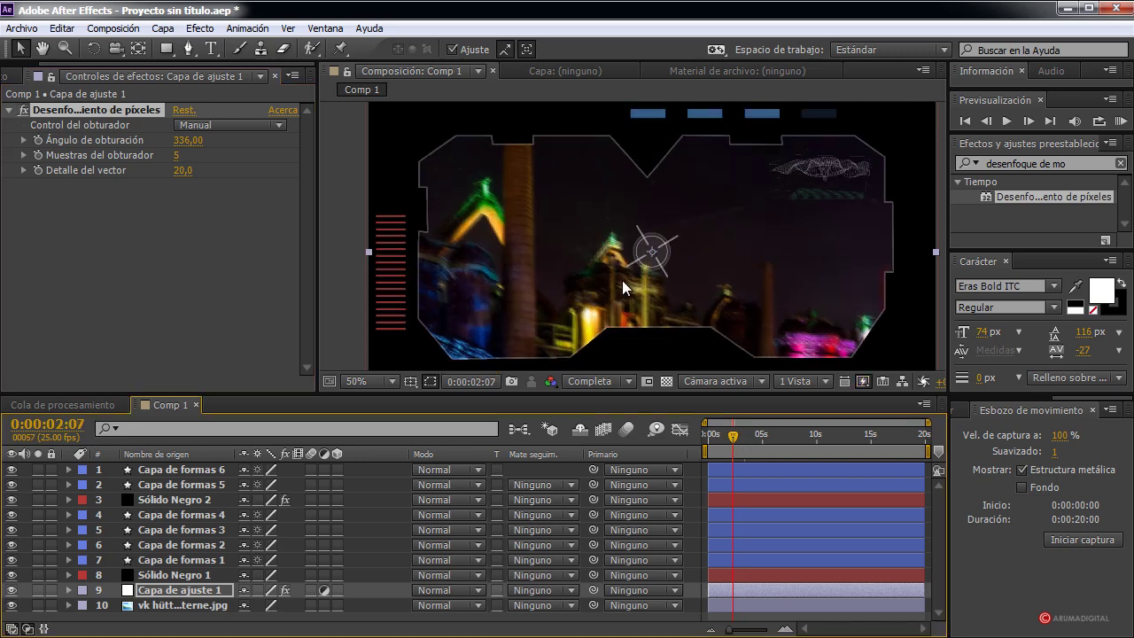
{"action": "left_click_drag", "start_coordinate": [189, 140], "coordinate": [237, 141]}
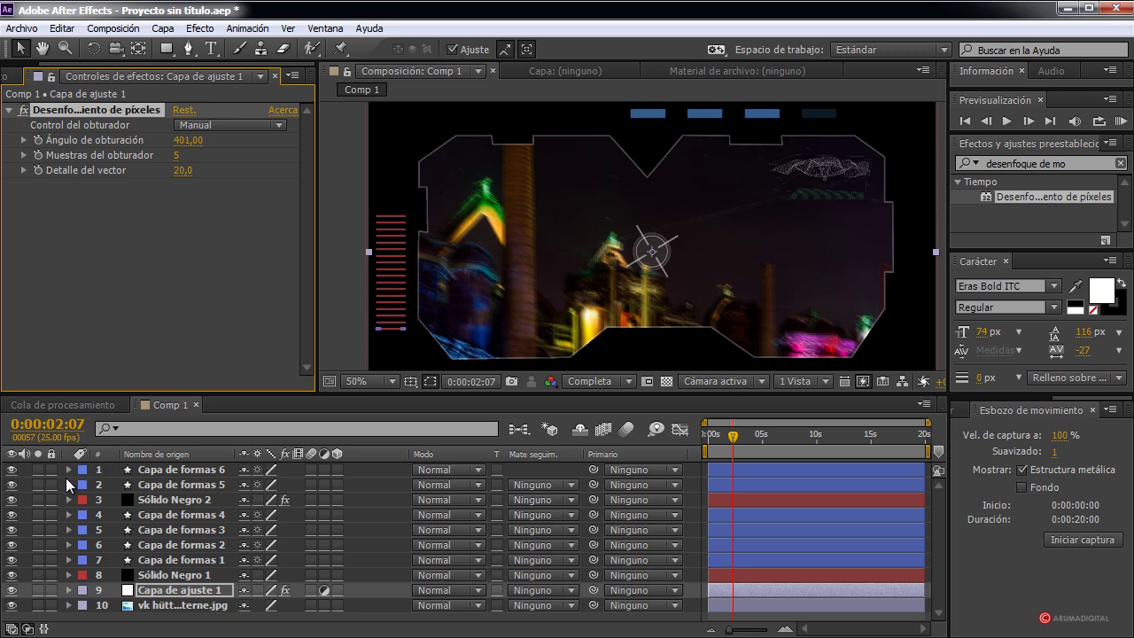
Step: Add a second adjustment layer and move it above all the other layers in the composition
{"action": "left_click", "coordinate": [163, 29]}
{"action": "mouse_move", "coordinate": [445, 50]}
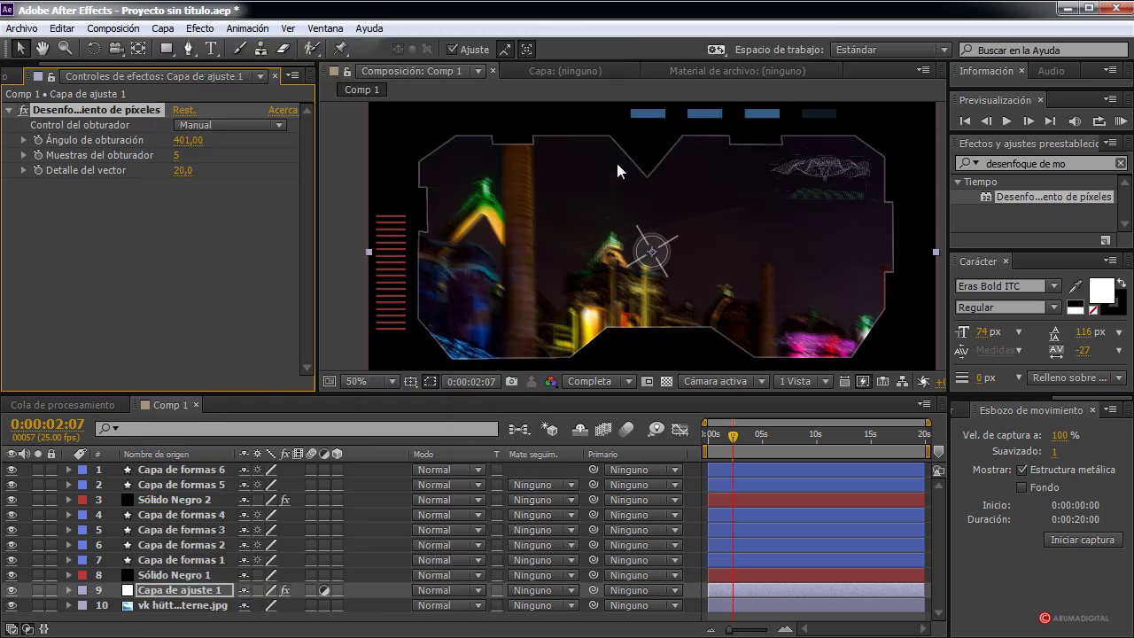
{"action": "left_click", "coordinate": [612, 166]}
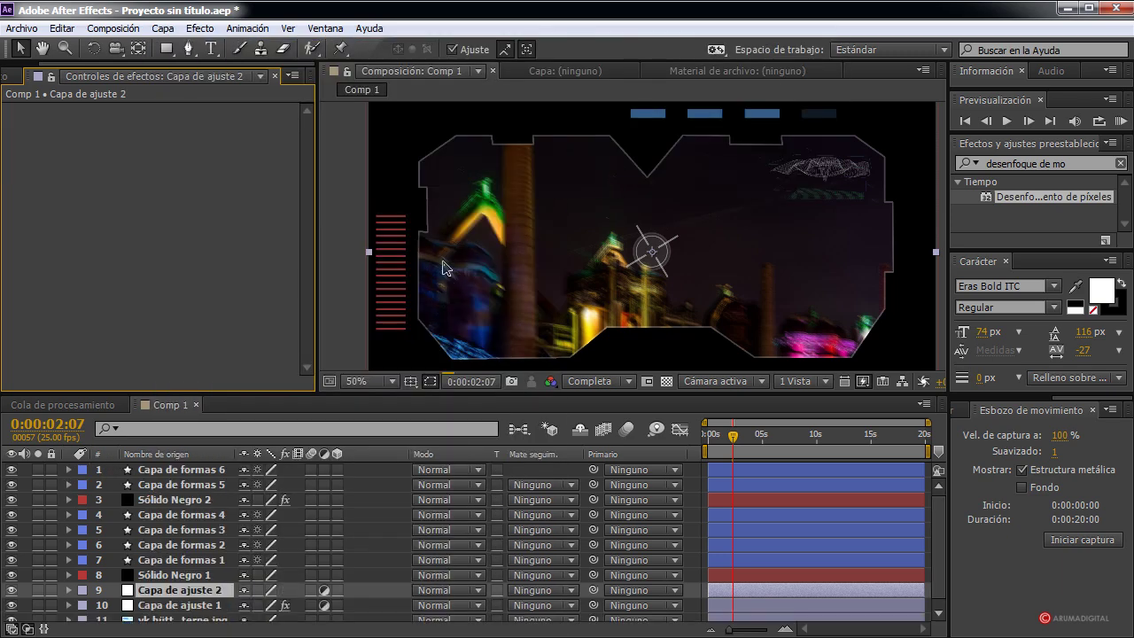
{"action": "left_click_drag", "start_coordinate": [170, 589], "coordinate": [180, 472]}
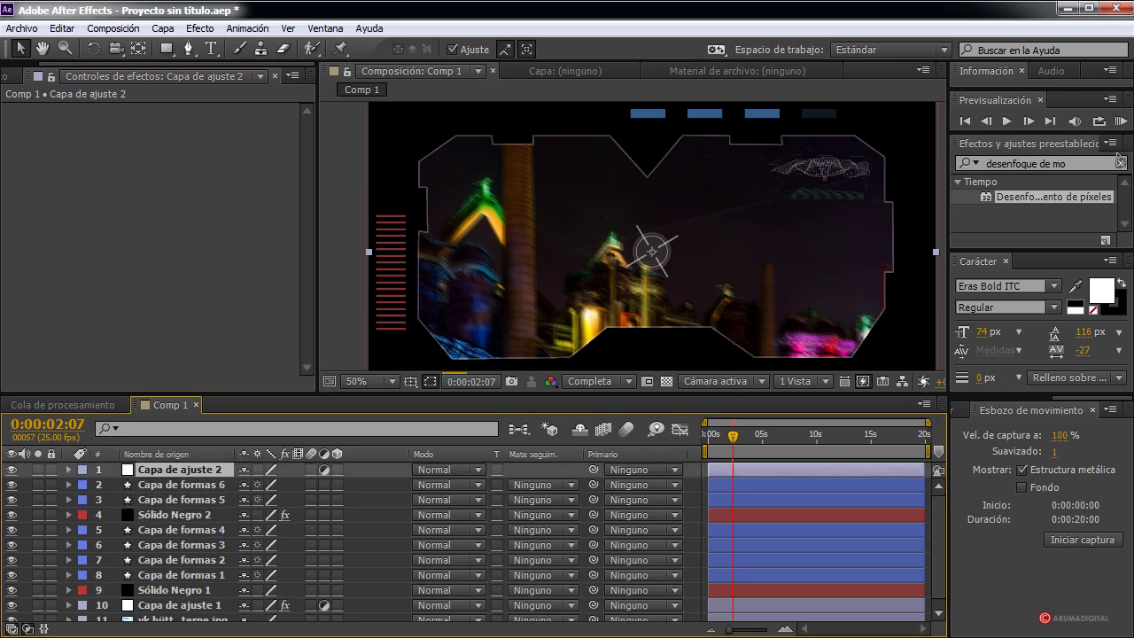
Step: Search the effects for "respla" and apply the Resplandor effect to Capa de ajuste 2
{"action": "left_click", "coordinate": [1054, 163]}
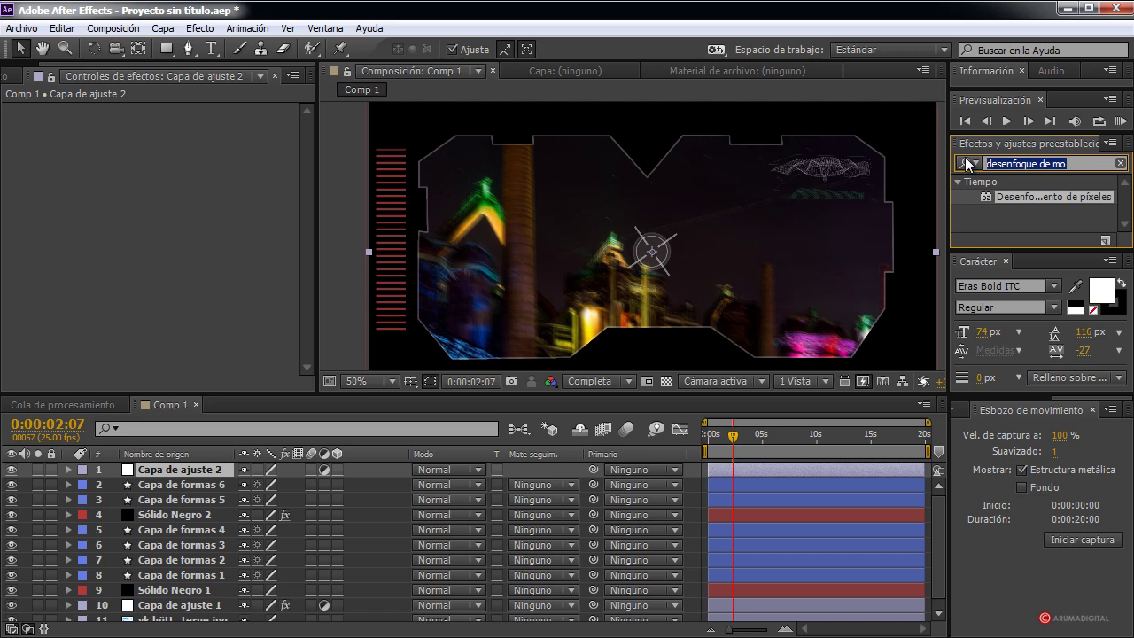
{"action": "type", "text": "respla"}
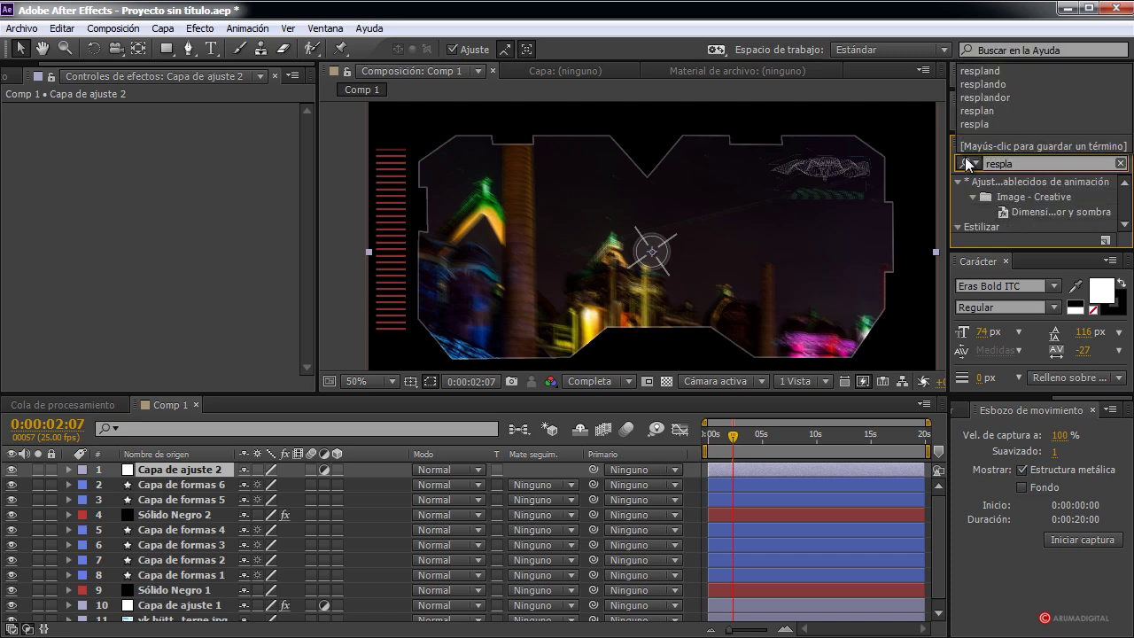
{"action": "left_click", "coordinate": [1126, 225]}
{"action": "left_click_drag", "start_coordinate": [1050, 226], "coordinate": [194, 478]}
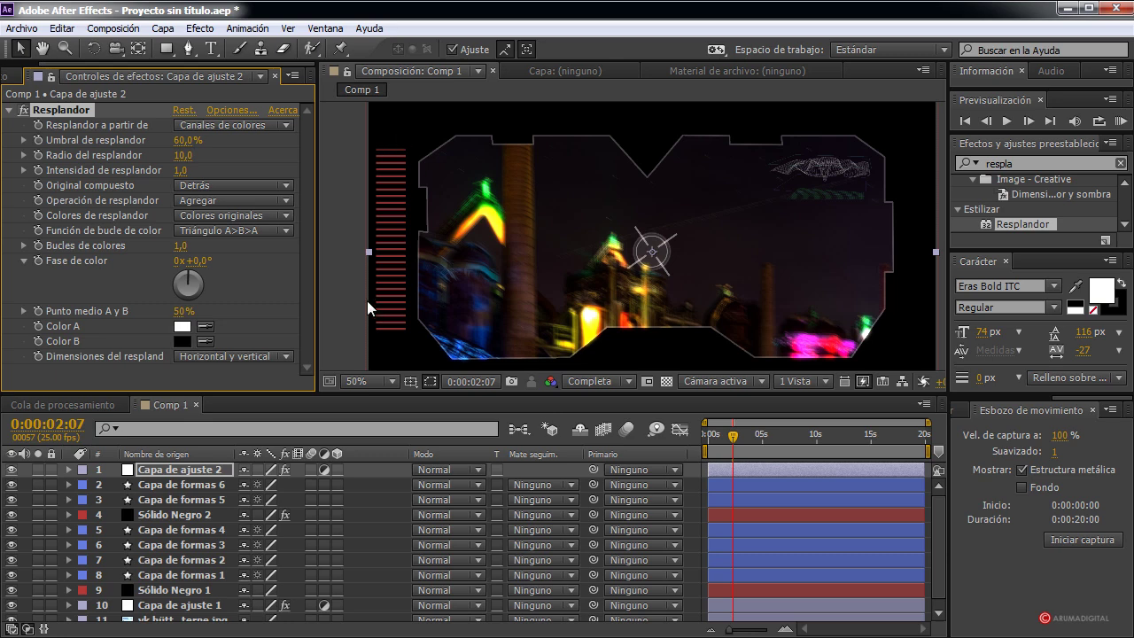
Step: Lower the Resplandor threshold to 43,1%, collapse the effect and preview the glow at 0:00:04:08 and 0:00:07:13
{"action": "left_click_drag", "start_coordinate": [183, 140], "coordinate": [144, 142]}
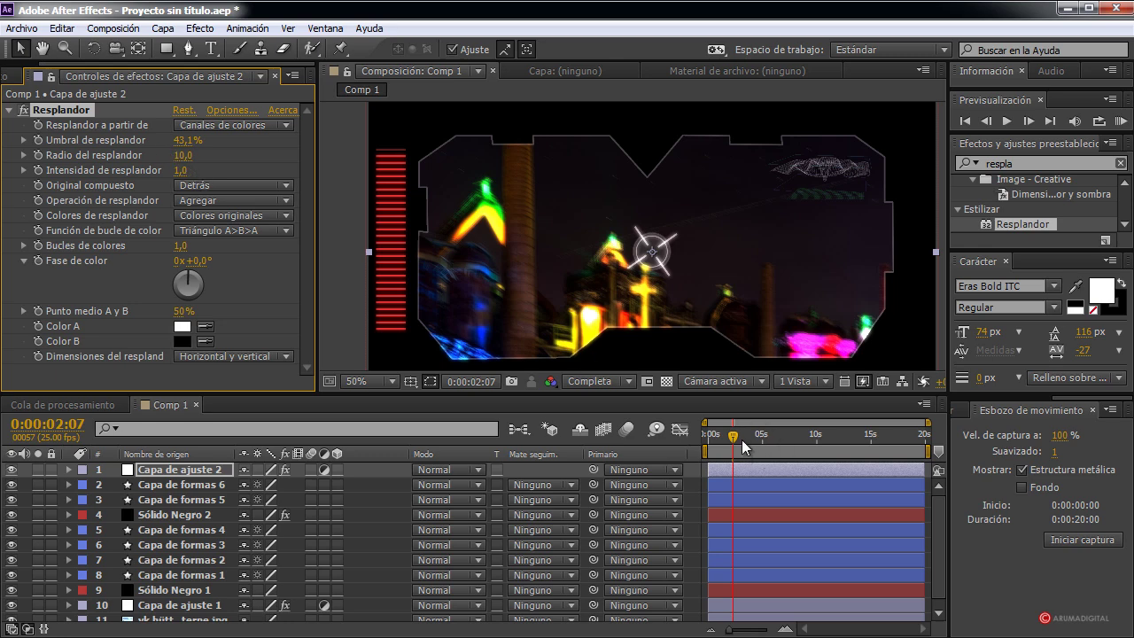
{"action": "left_click_drag", "start_coordinate": [742, 445], "coordinate": [754, 437]}
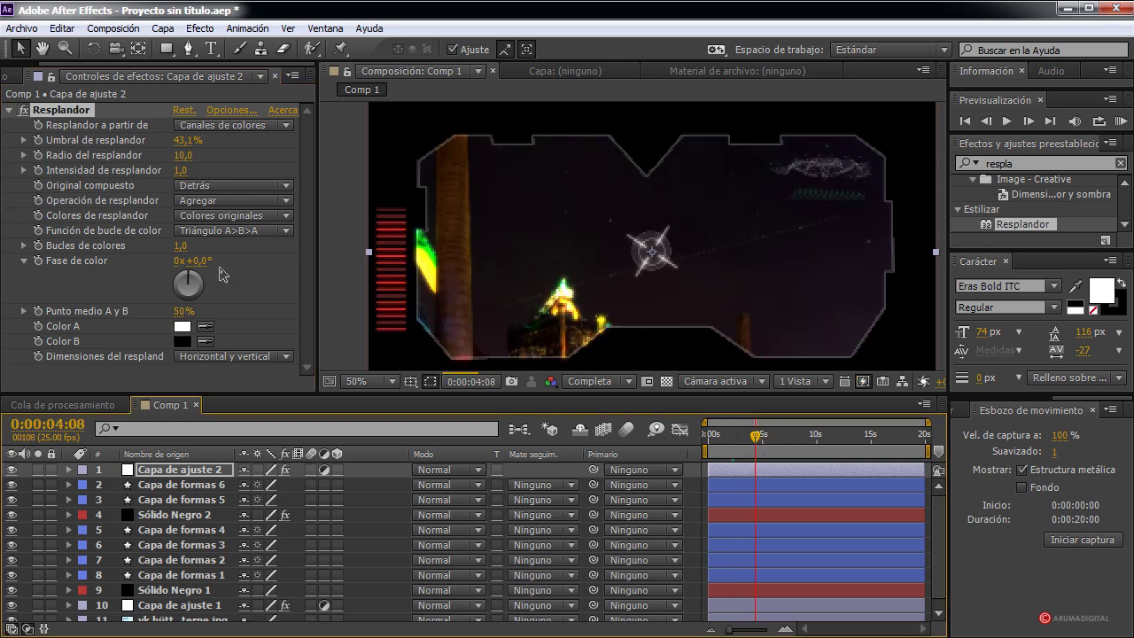
{"action": "left_click", "coordinate": [11, 111]}
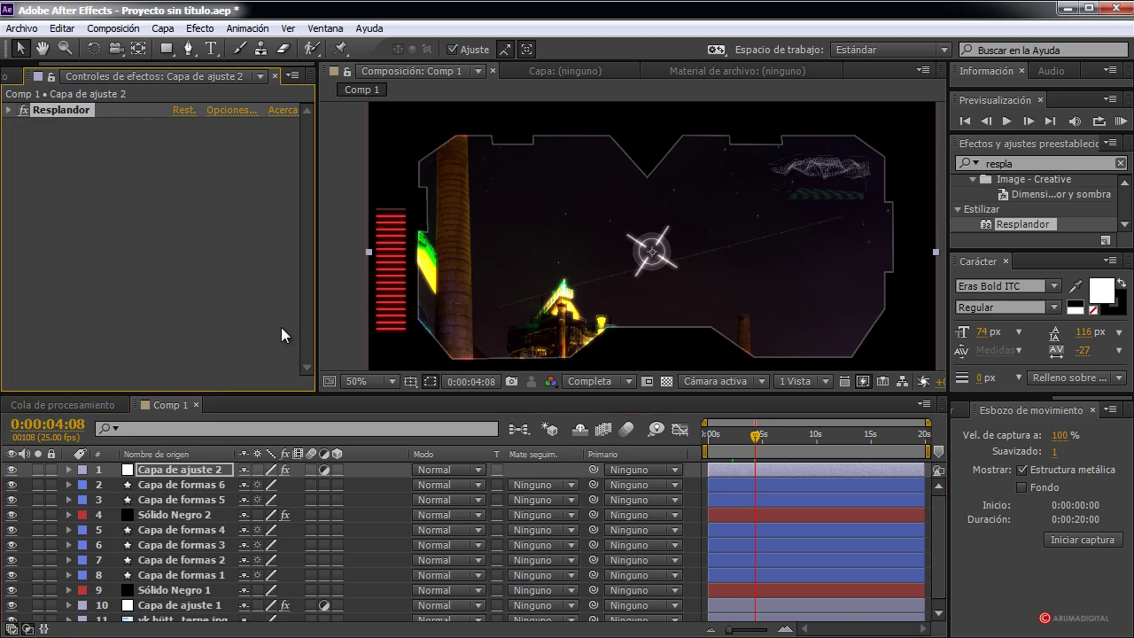
{"action": "left_click_drag", "start_coordinate": [755, 435], "coordinate": [791, 440]}
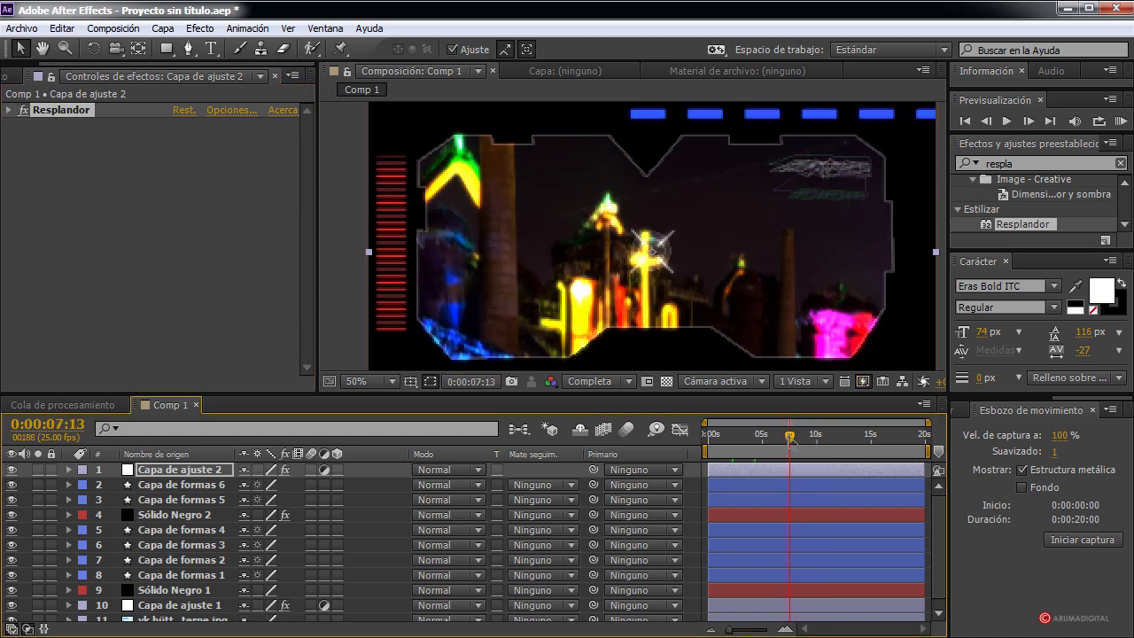
Step: Create a 1280 x 720 px solid in green 278F24 above Capa de ajuste 2
{"action": "left_click", "coordinate": [158, 474]}
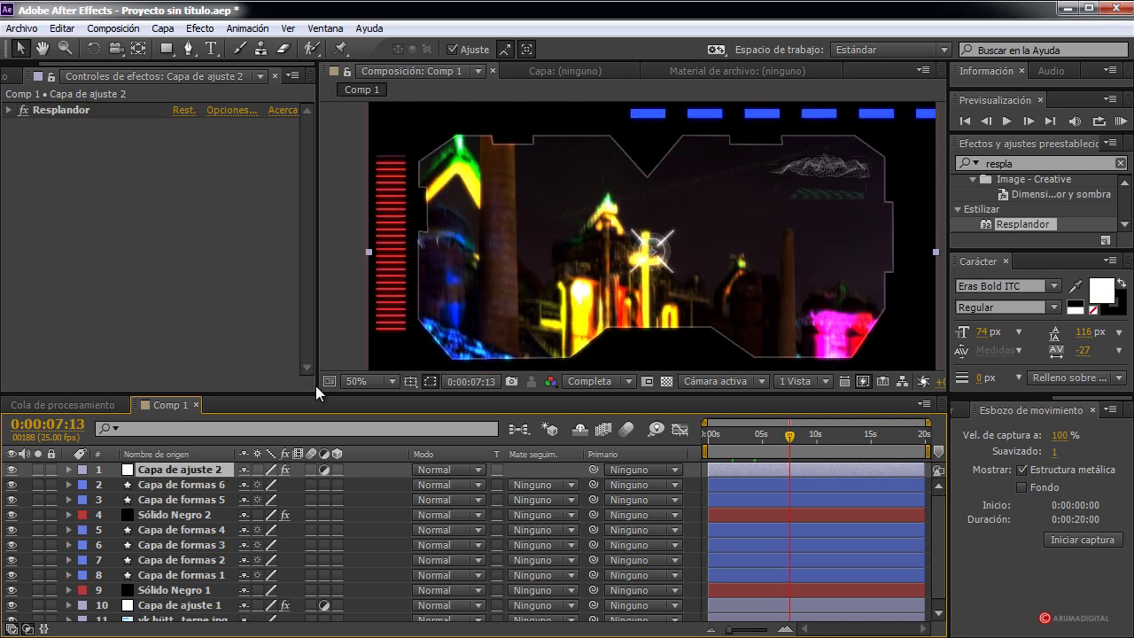
{"action": "left_click", "coordinate": [163, 28]}
{"action": "mouse_move", "coordinate": [191, 48]}
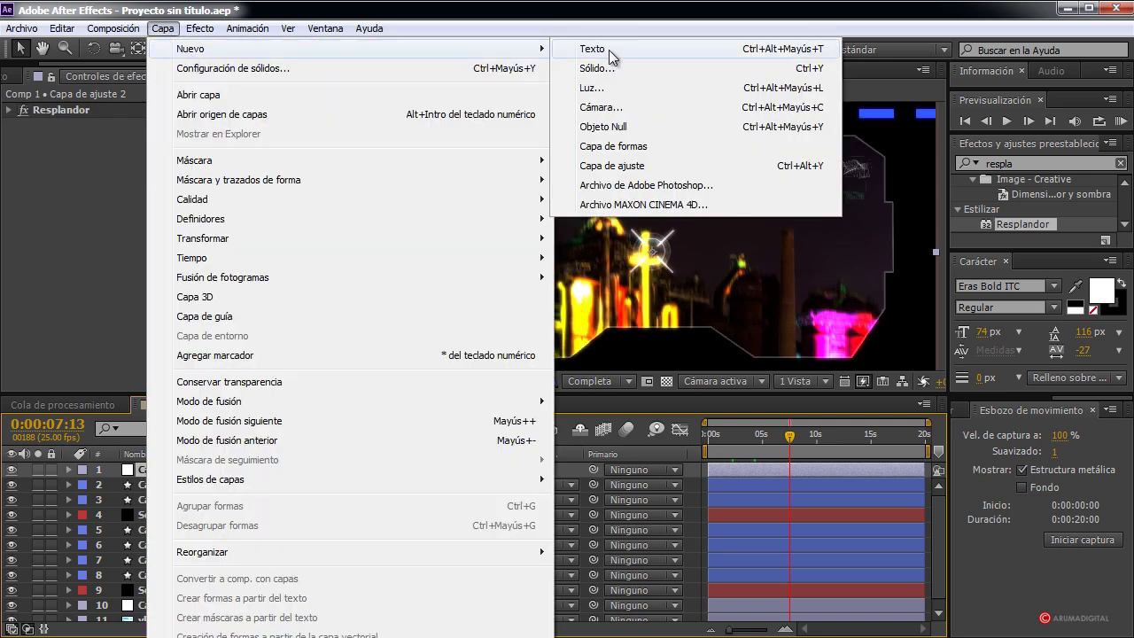
{"action": "left_click", "coordinate": [607, 69]}
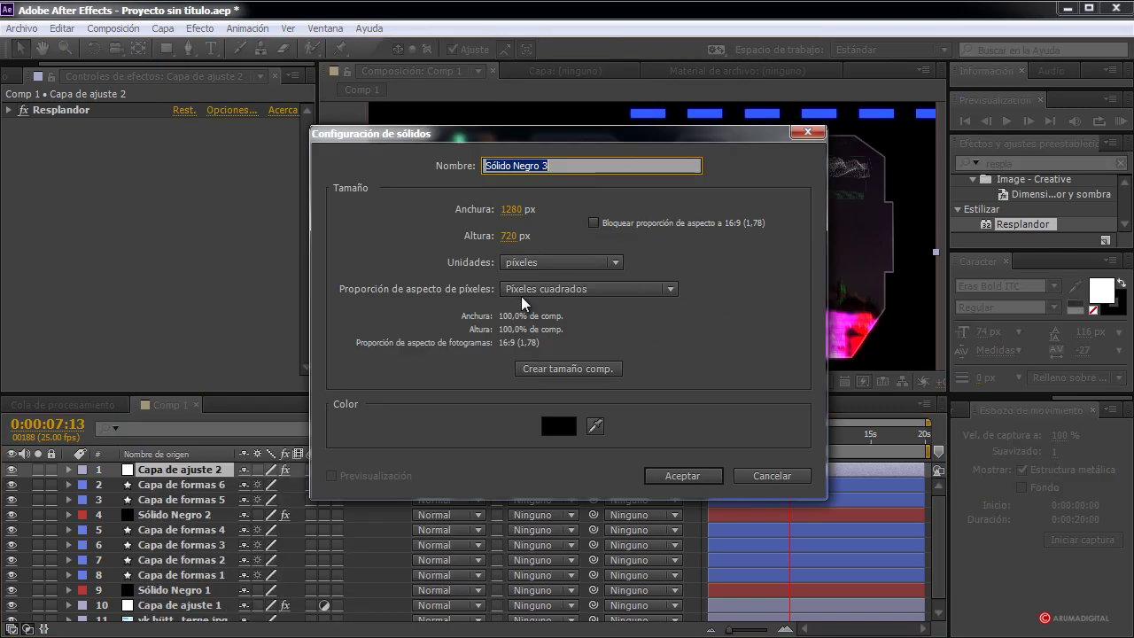
{"action": "left_click", "coordinate": [570, 425]}
{"action": "left_click_drag", "start_coordinate": [769, 379], "coordinate": [759, 473]}
{"action": "left_click_drag", "start_coordinate": [688, 422], "coordinate": [684, 423]}
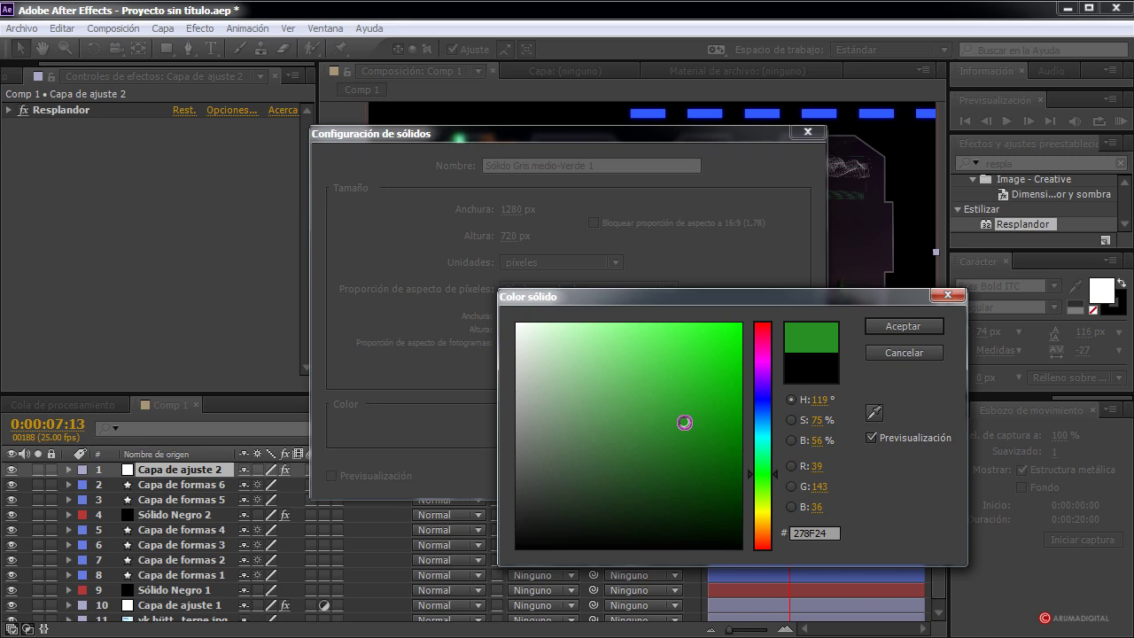
{"action": "left_click", "coordinate": [891, 325]}
{"action": "left_click", "coordinate": [682, 474]}
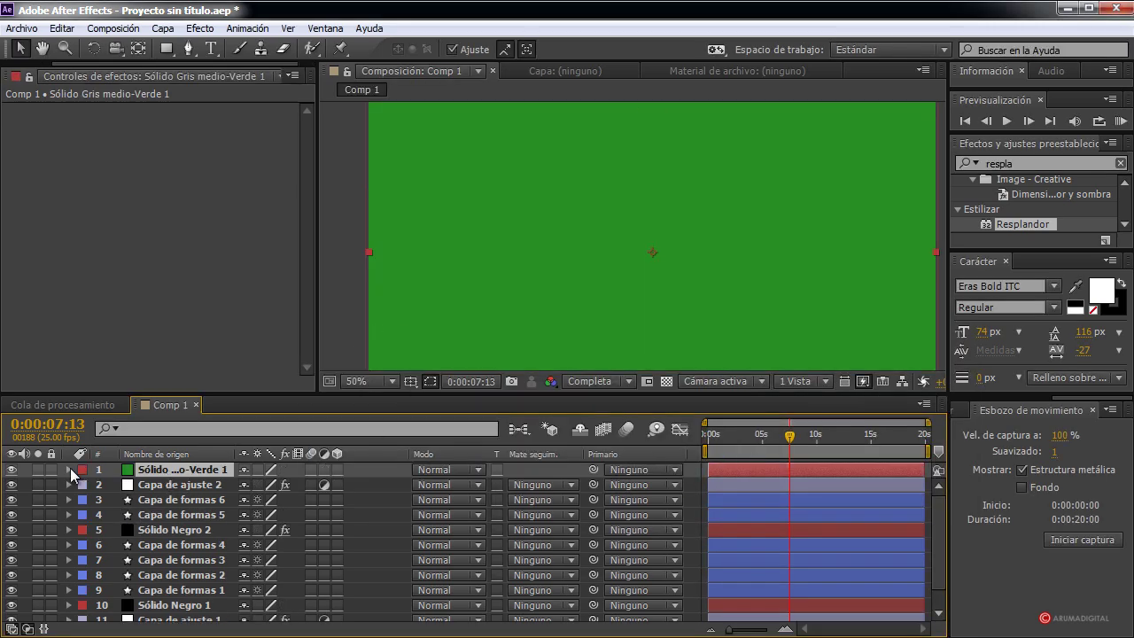
Step: Reveal the green solid's opacity, lower it to 35% and preview the tint at 0:00:04:20
{"action": "left_click", "coordinate": [70, 470]}
{"action": "left_click", "coordinate": [70, 470]}
{"action": "key", "text": "t"}
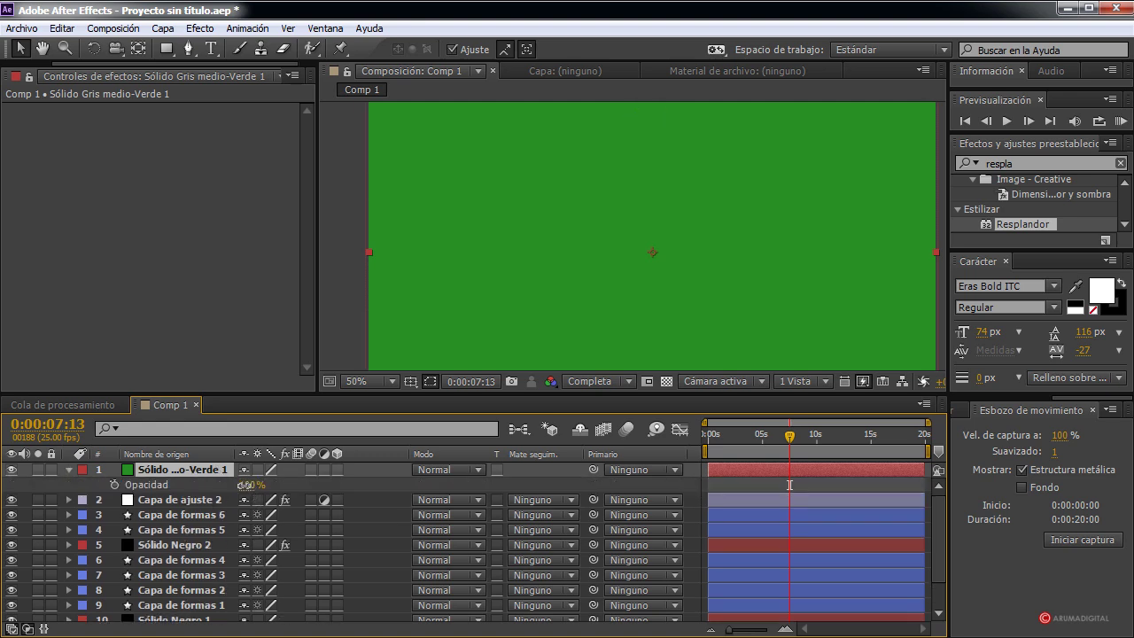
{"action": "left_click_drag", "start_coordinate": [249, 485], "coordinate": [202, 485]}
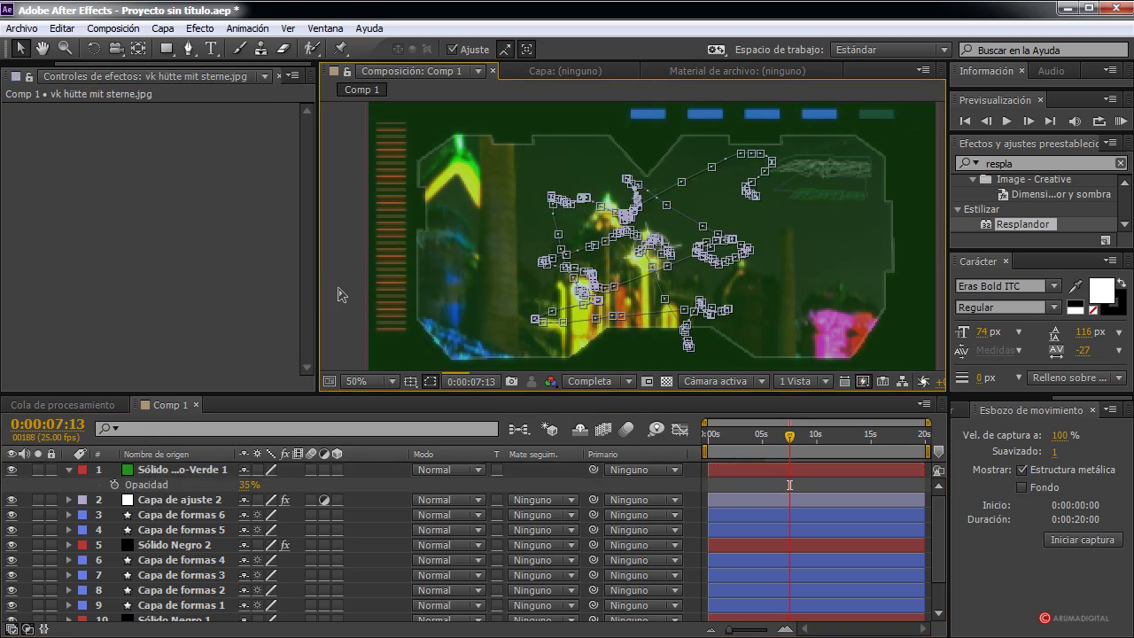
{"action": "left_click", "coordinate": [195, 471]}
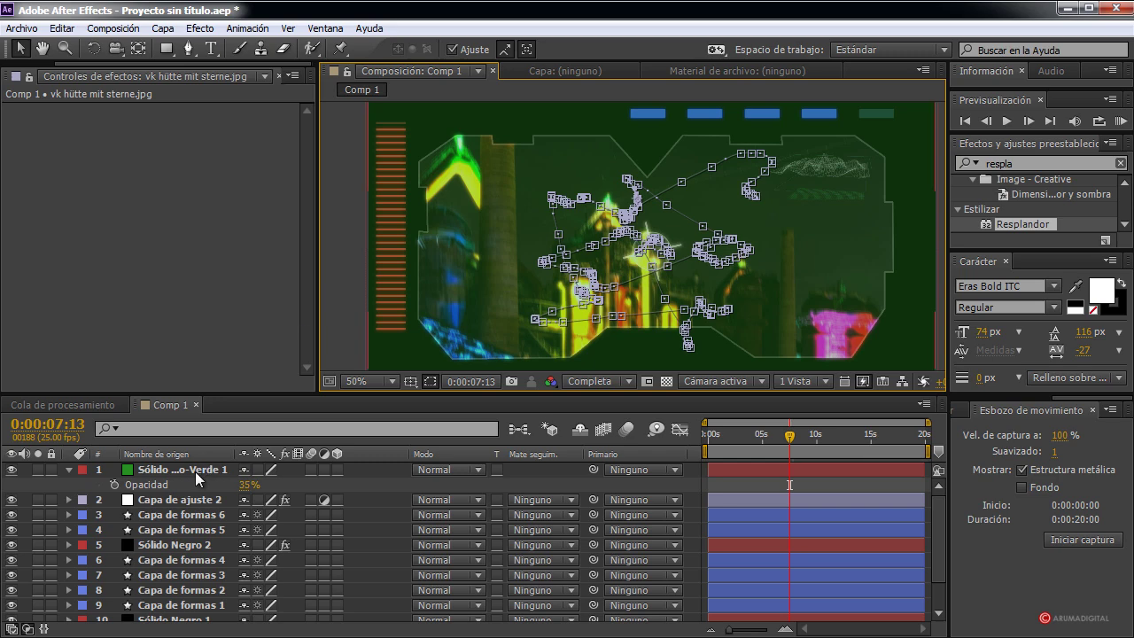
{"action": "mouse_move", "coordinate": [751, 439]}
{"action": "left_mouse_down"}
{"action": "mouse_move", "coordinate": [733, 436]}
{"action": "mouse_move", "coordinate": [760, 435]}
{"action": "left_mouse_up"}
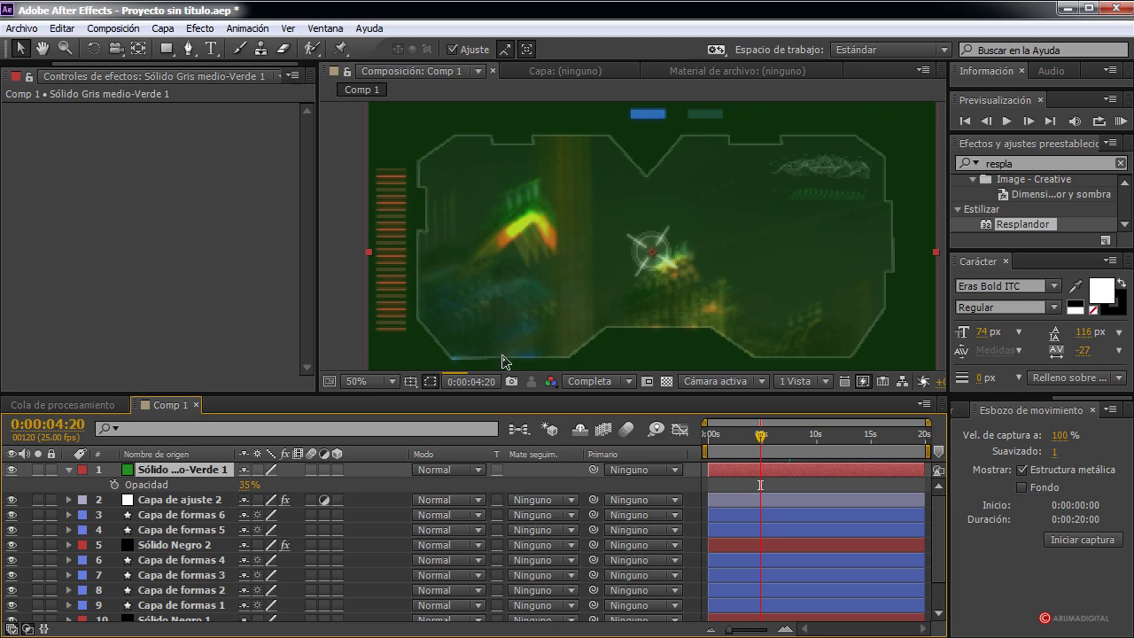
Step: Set the green solid's blending mode to Superponer, raise its opacity to 73% and preview up to about 0:00:09:10
{"action": "right_click", "coordinate": [154, 473]}
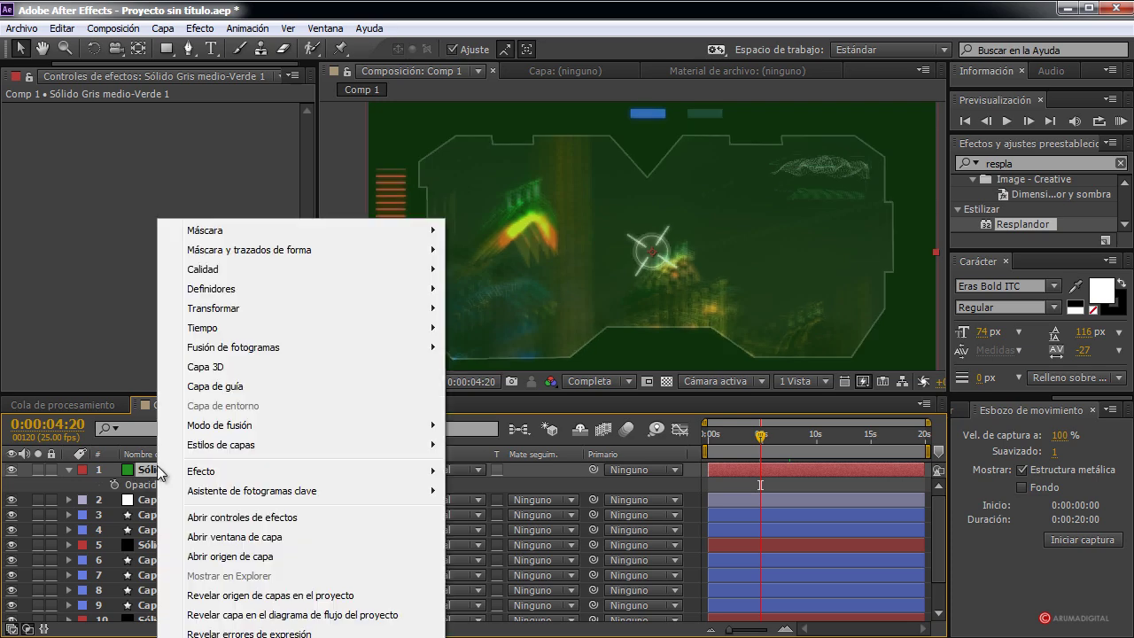
{"action": "mouse_move", "coordinate": [220, 426]}
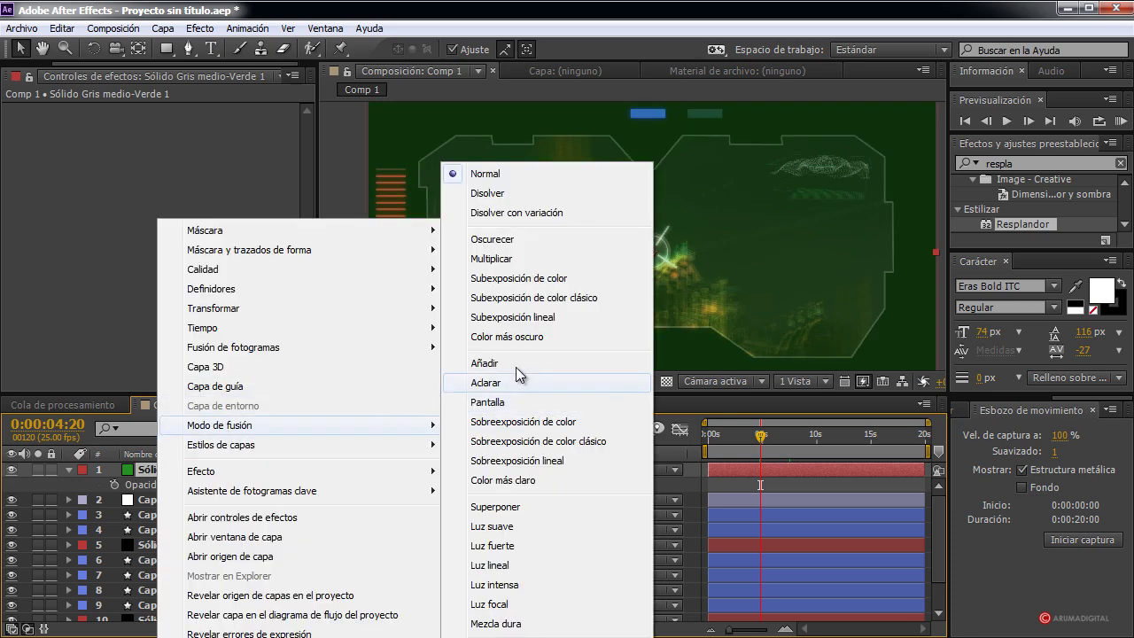
{"action": "left_click", "coordinate": [509, 507]}
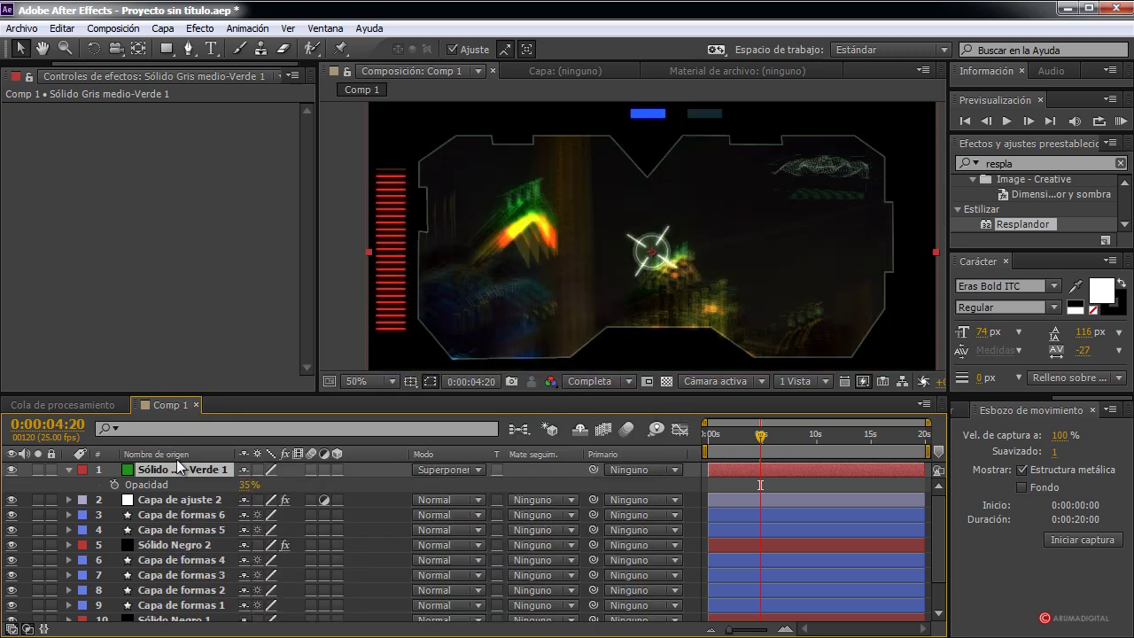
{"action": "left_click_drag", "start_coordinate": [240, 486], "coordinate": [254, 484]}
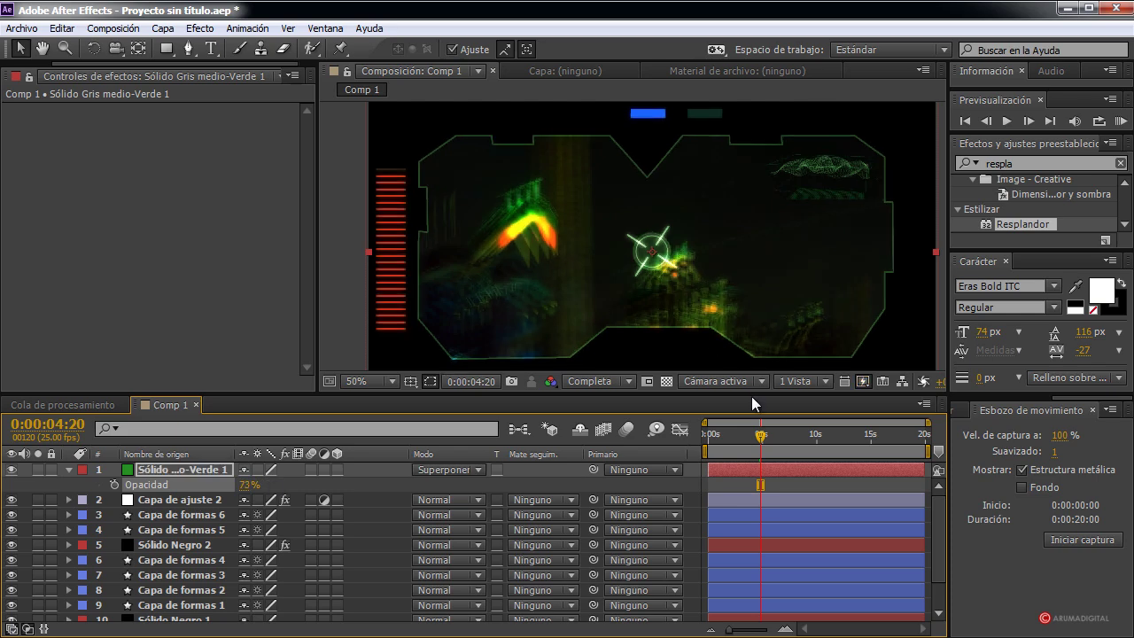
{"action": "left_click_drag", "start_coordinate": [760, 435], "coordinate": [807, 443]}
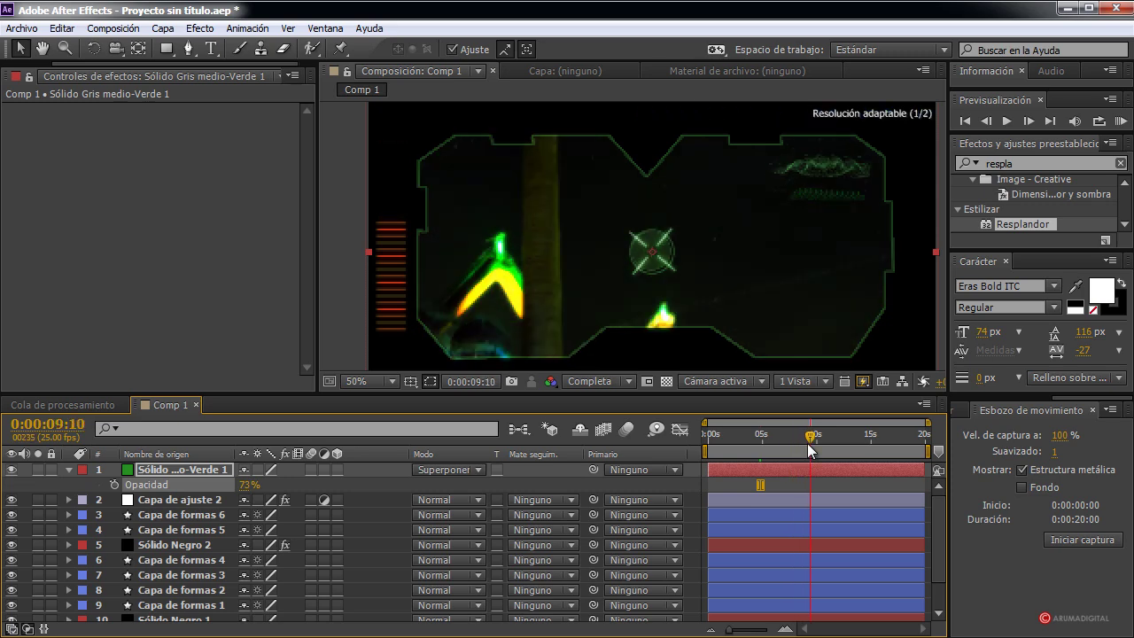